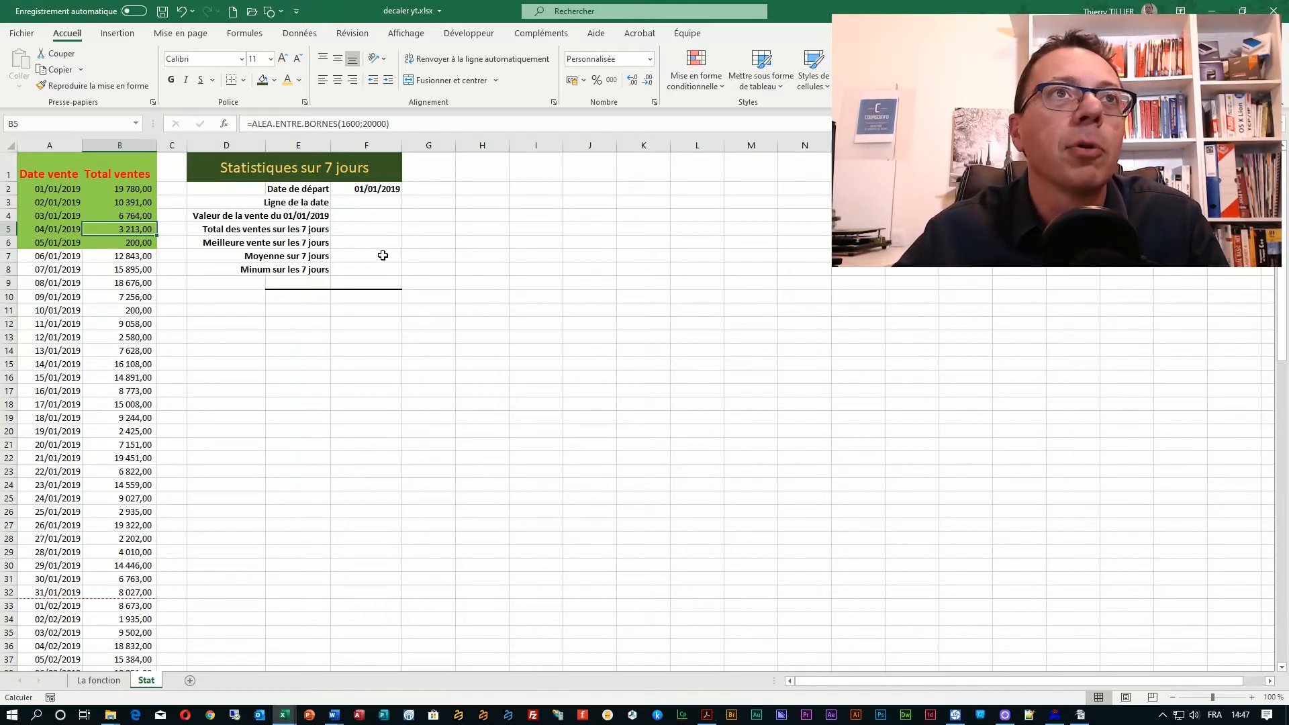
pyautogui.click(296, 390)
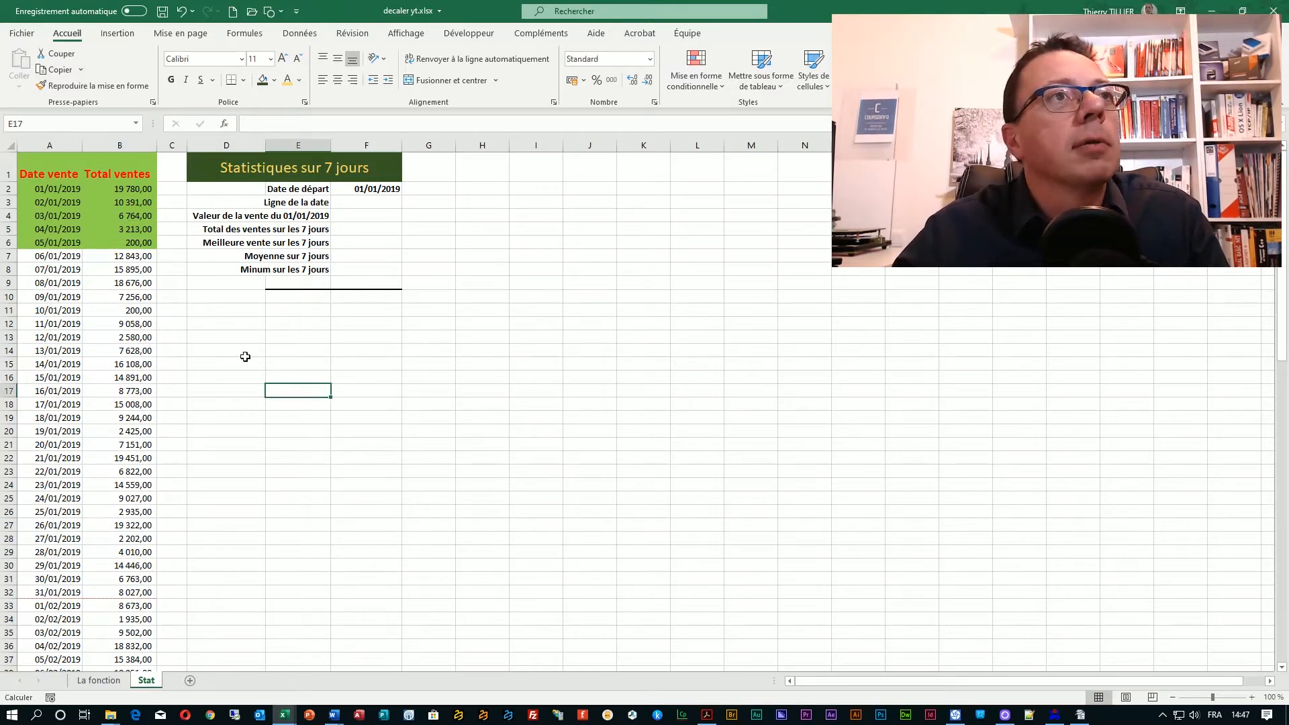
pyautogui.click(61, 194)
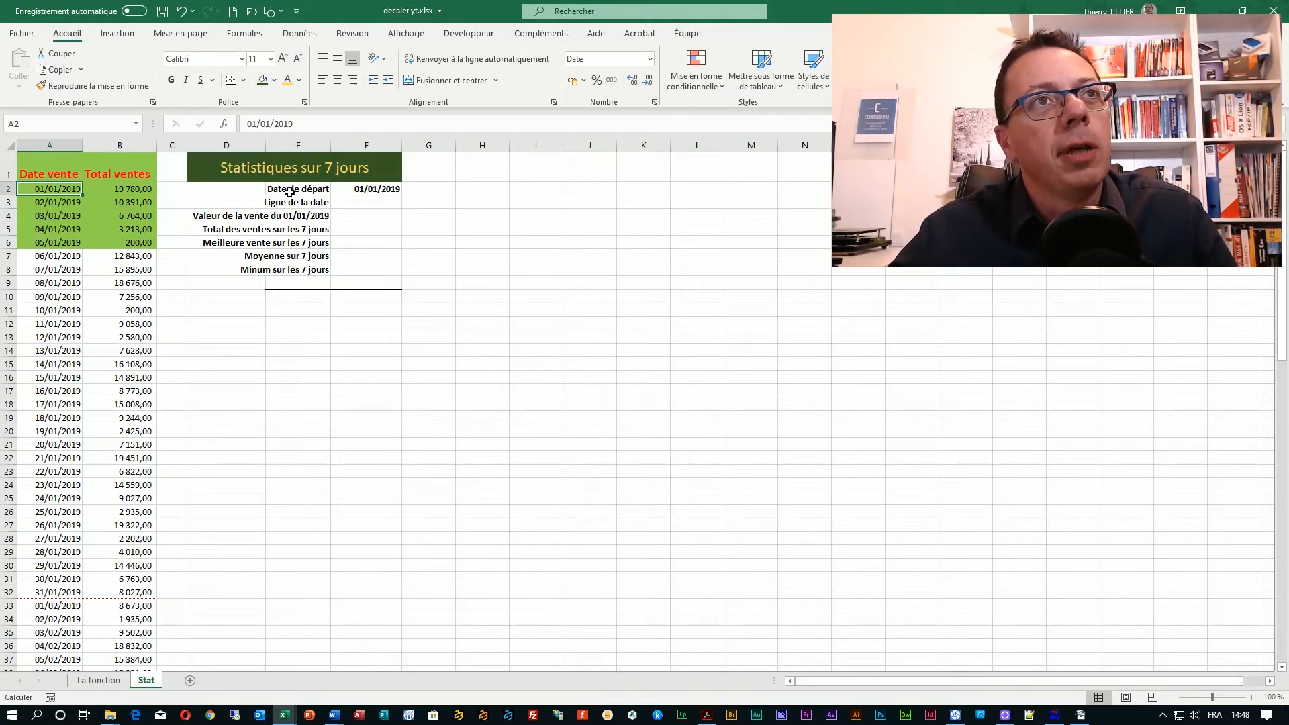
pyautogui.click(377, 189)
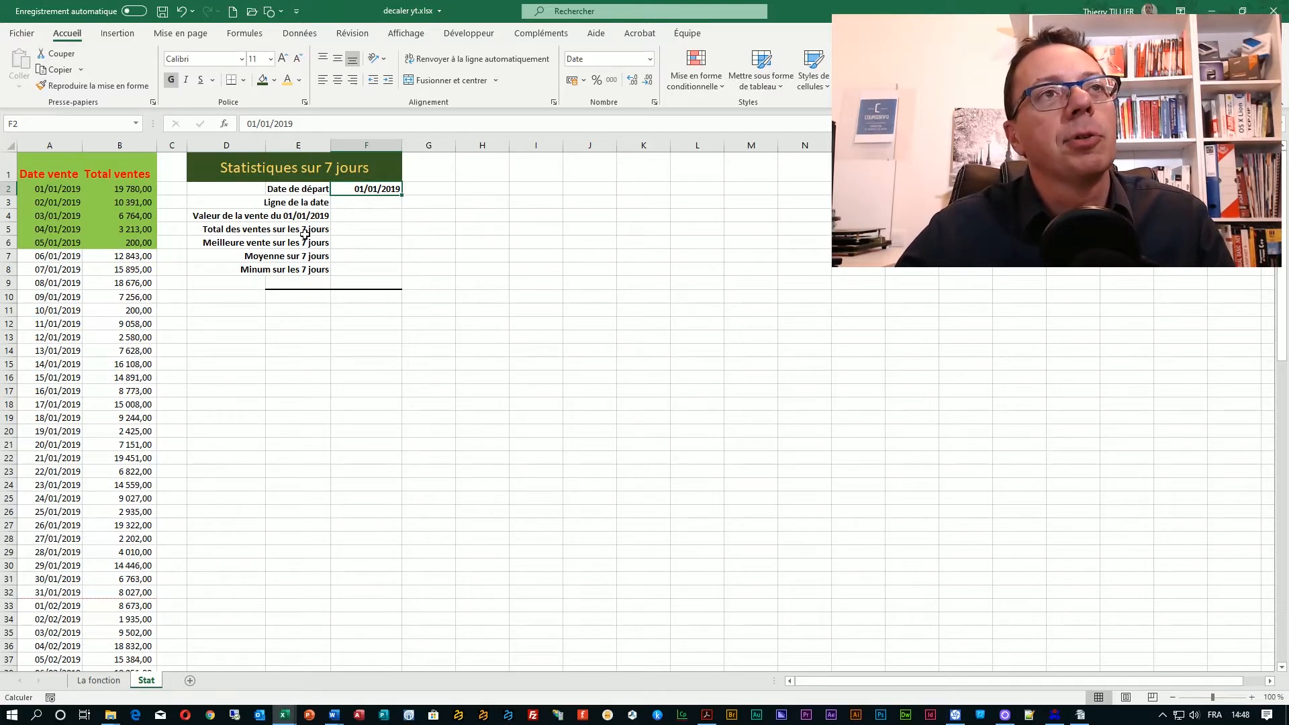
pyautogui.moveTo(252, 217); pyautogui.dragTo(366, 246)
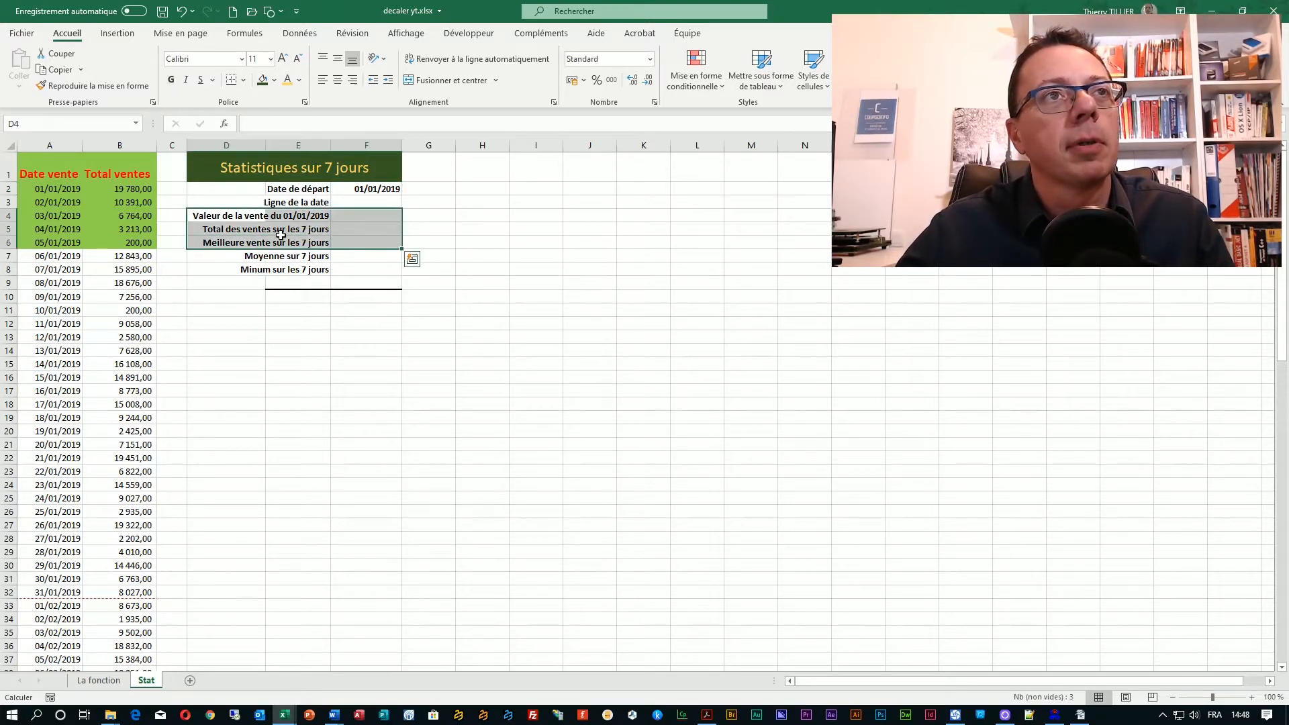
pyautogui.click(280, 232)
# Fill the best sale, average and minimum rows (D6:F8) with the lightest green theme colour.
pyautogui.moveTo(289, 243); pyautogui.dragTo(360, 267)
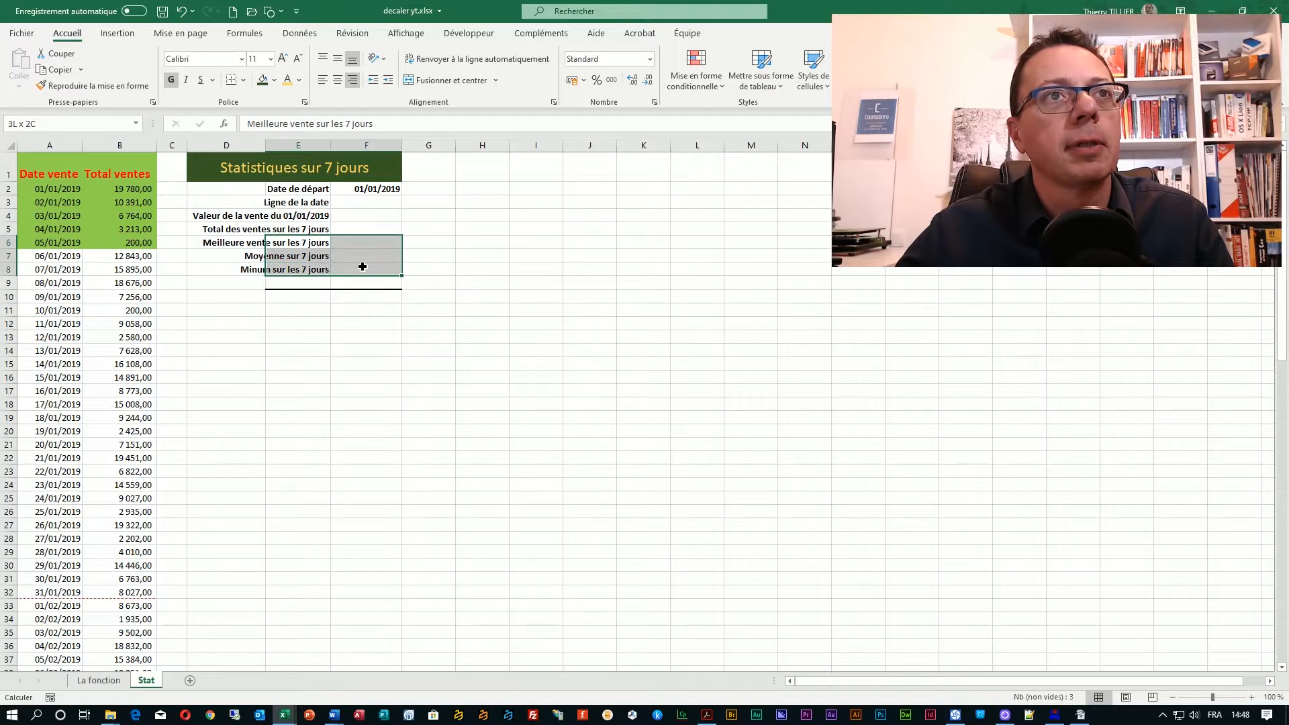
pyautogui.moveTo(231, 243); pyautogui.dragTo(383, 272)
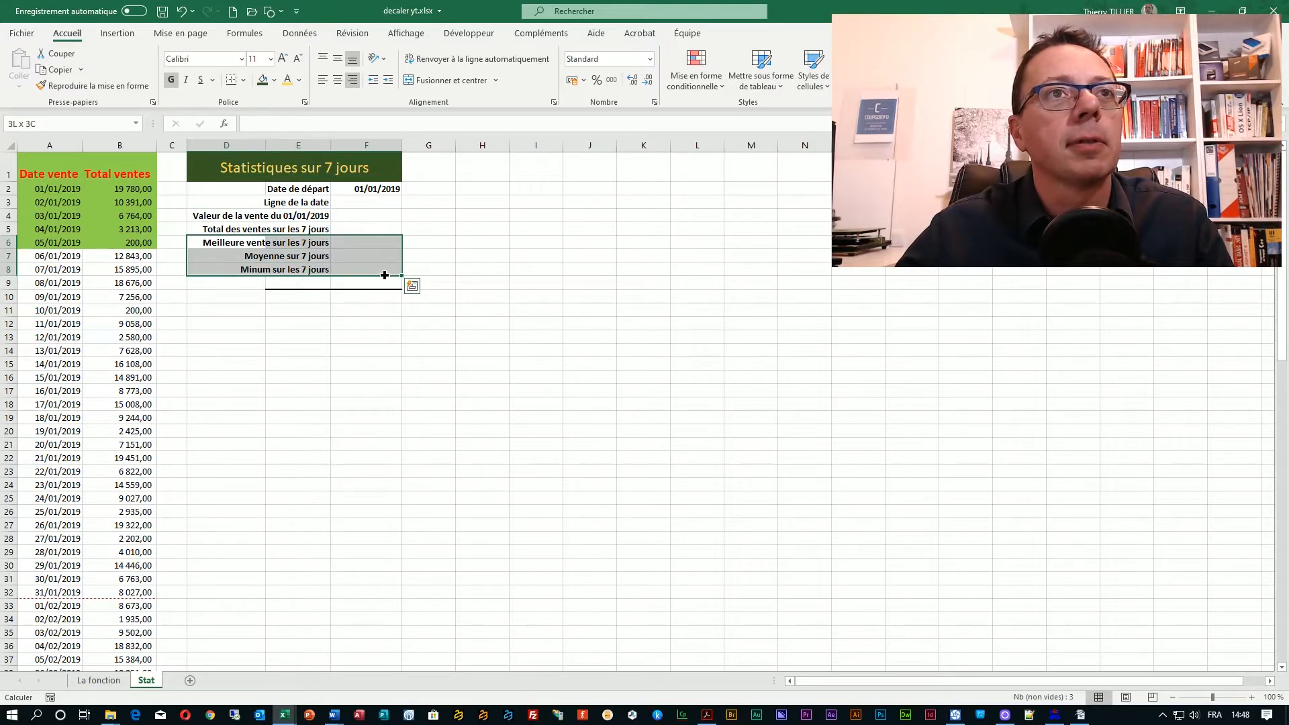
pyautogui.click(274, 80)
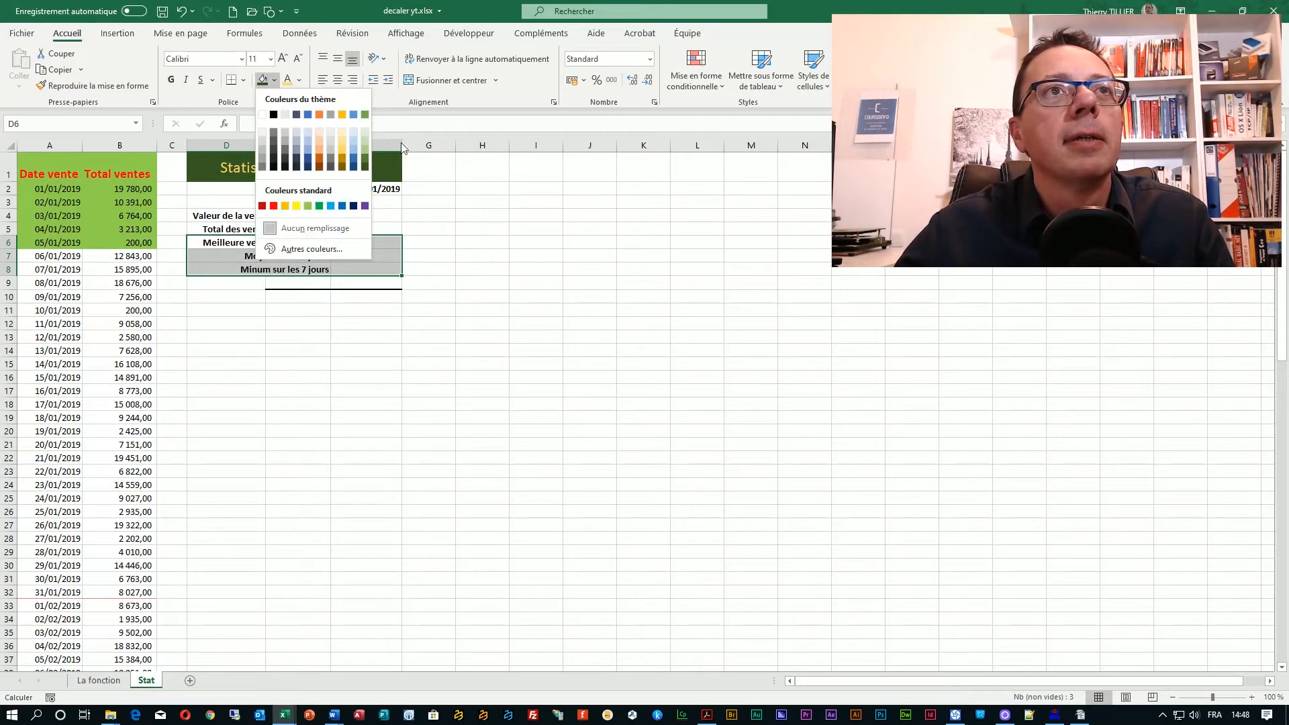
pyautogui.click(364, 134)
pyautogui.click(541, 352)
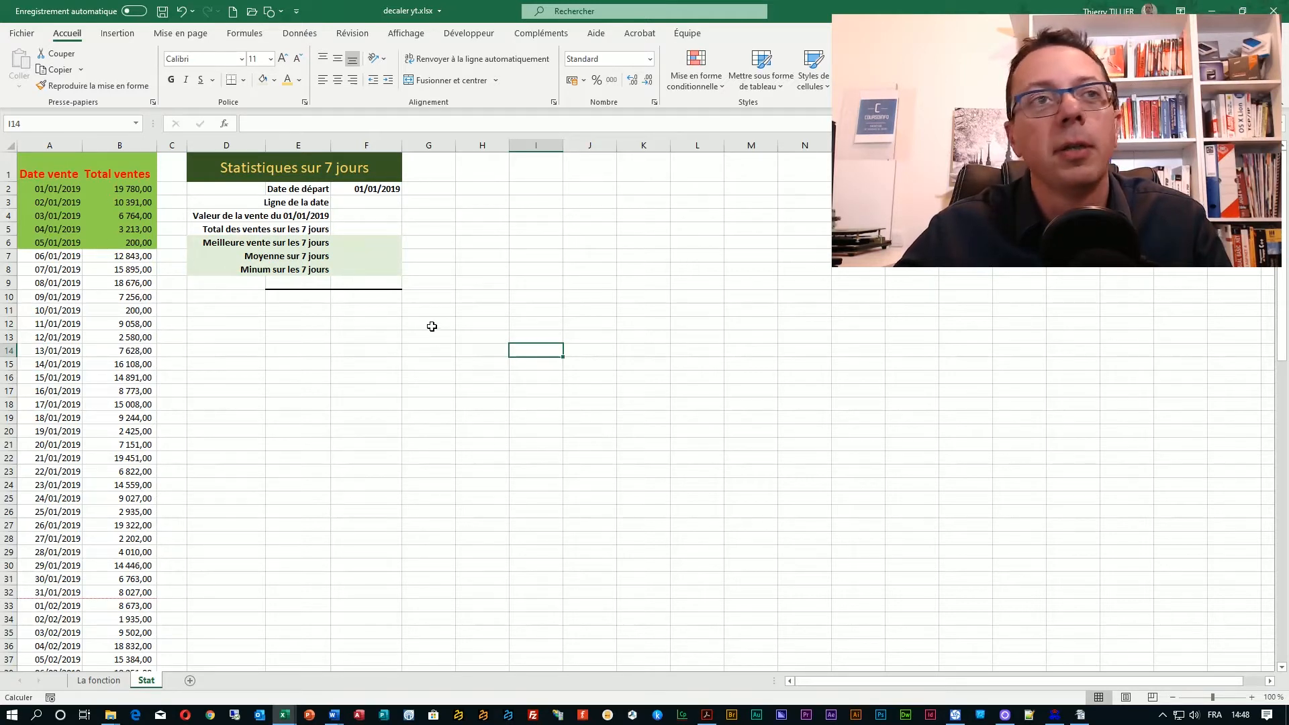
# Apply the same light green fill to the seven-day sales total row, D5:F5.
pyautogui.click(369, 189)
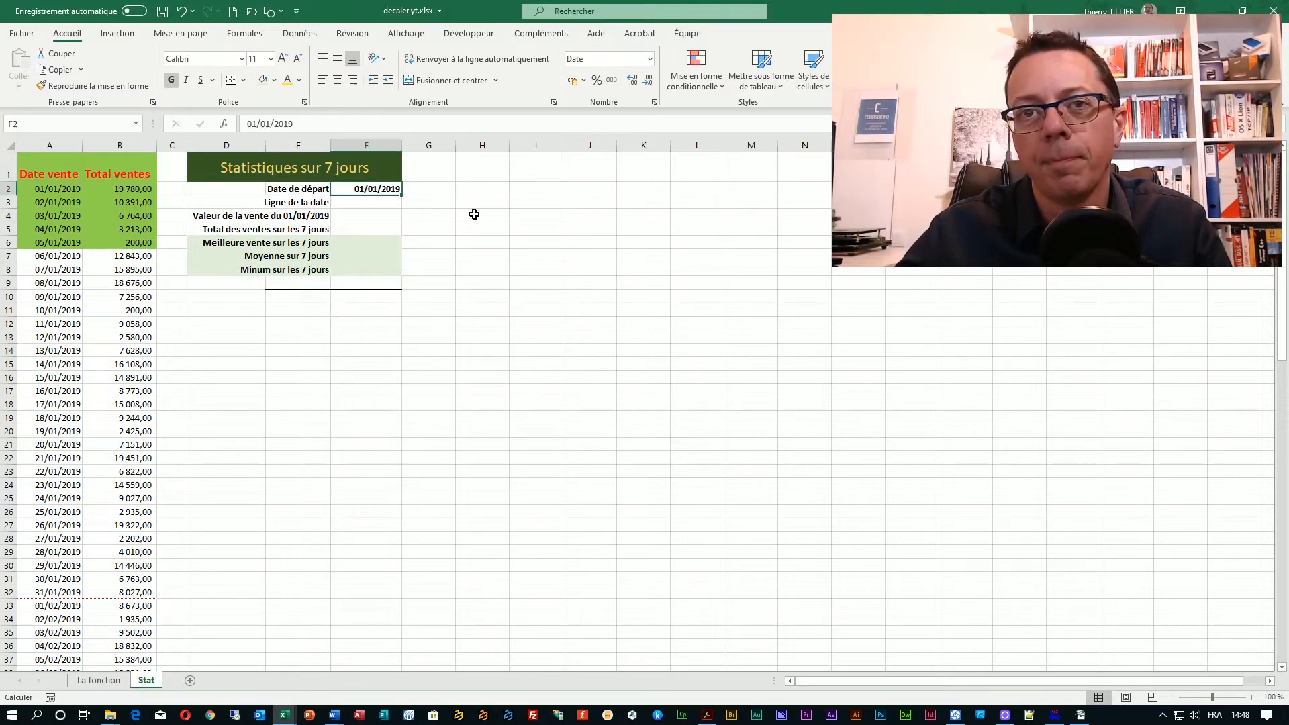
pyautogui.click(283, 260)
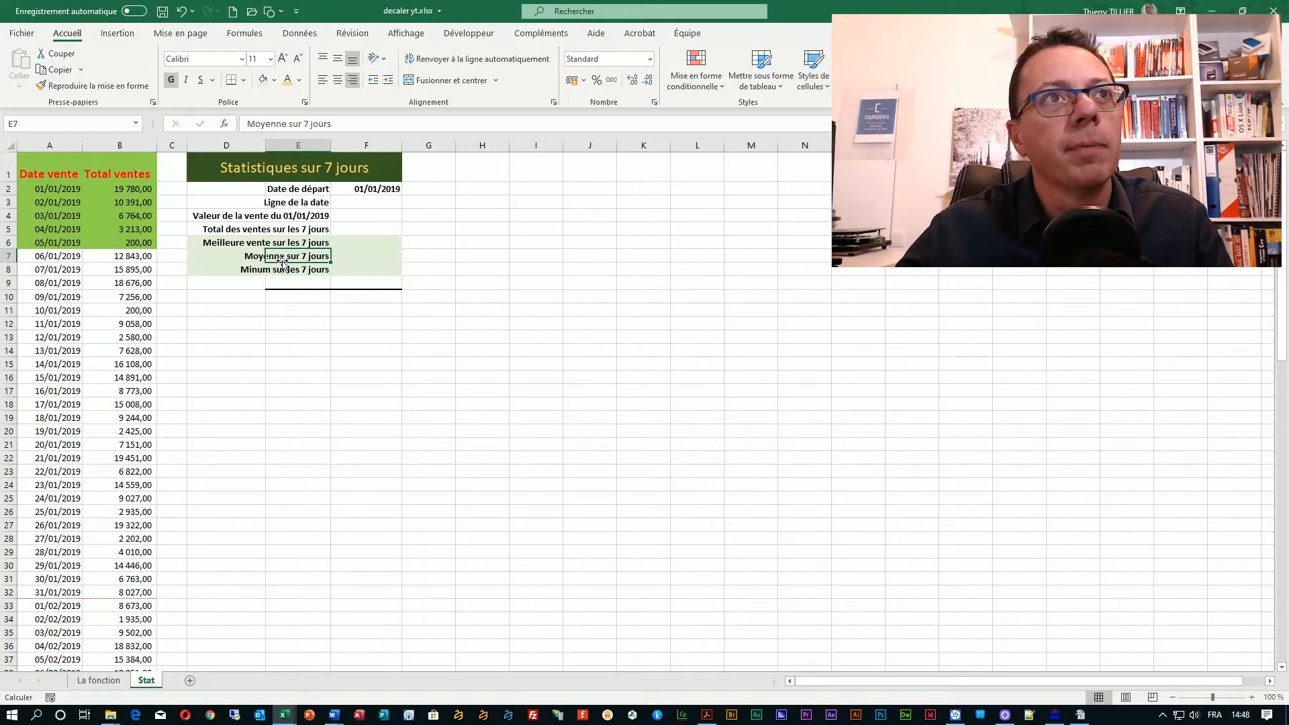
pyautogui.moveTo(308, 229); pyautogui.dragTo(349, 225)
pyautogui.moveTo(223, 231); pyautogui.dragTo(390, 231)
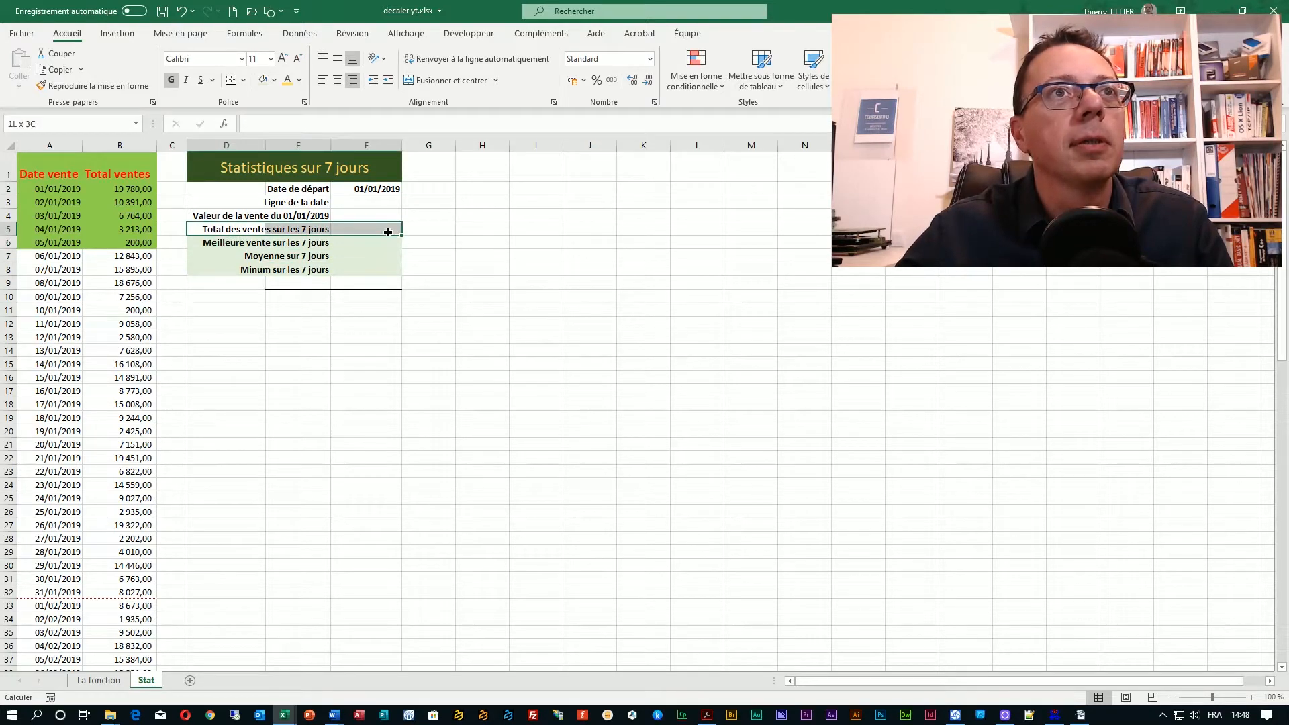
pyautogui.click(262, 82)
pyautogui.click(493, 296)
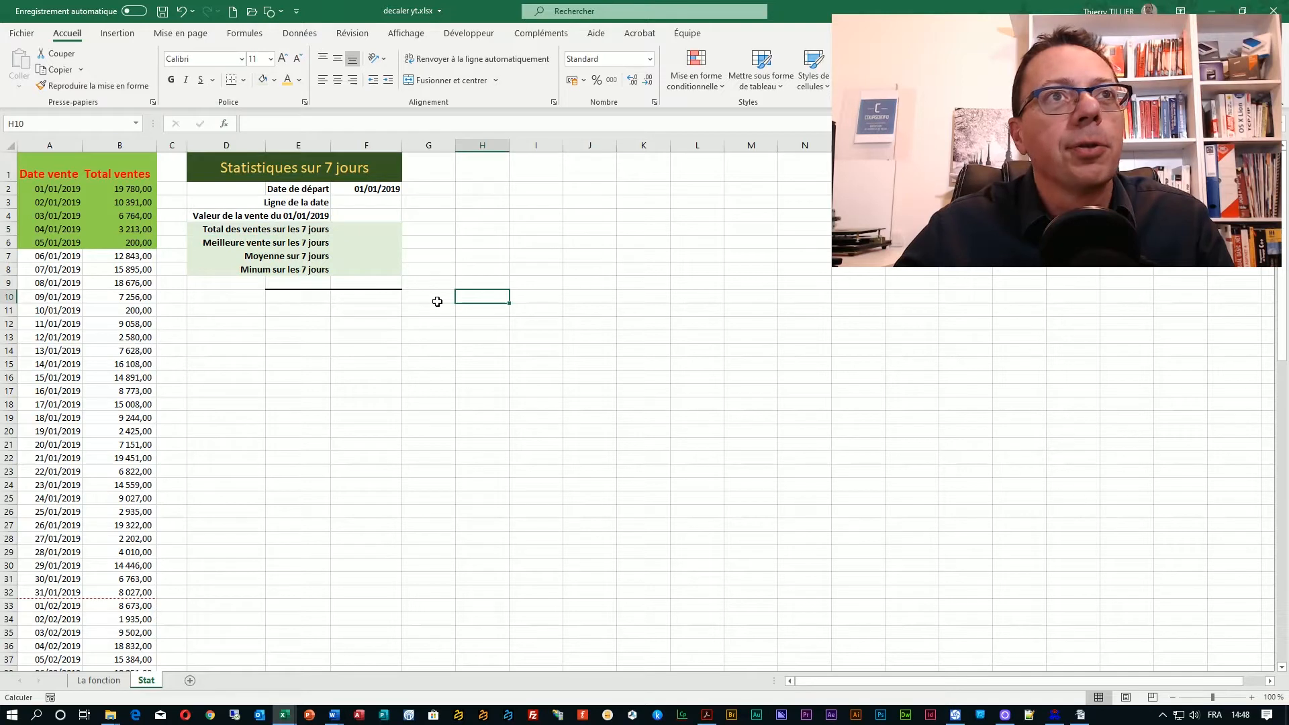
pyautogui.click(258, 268)
pyautogui.click(462, 297)
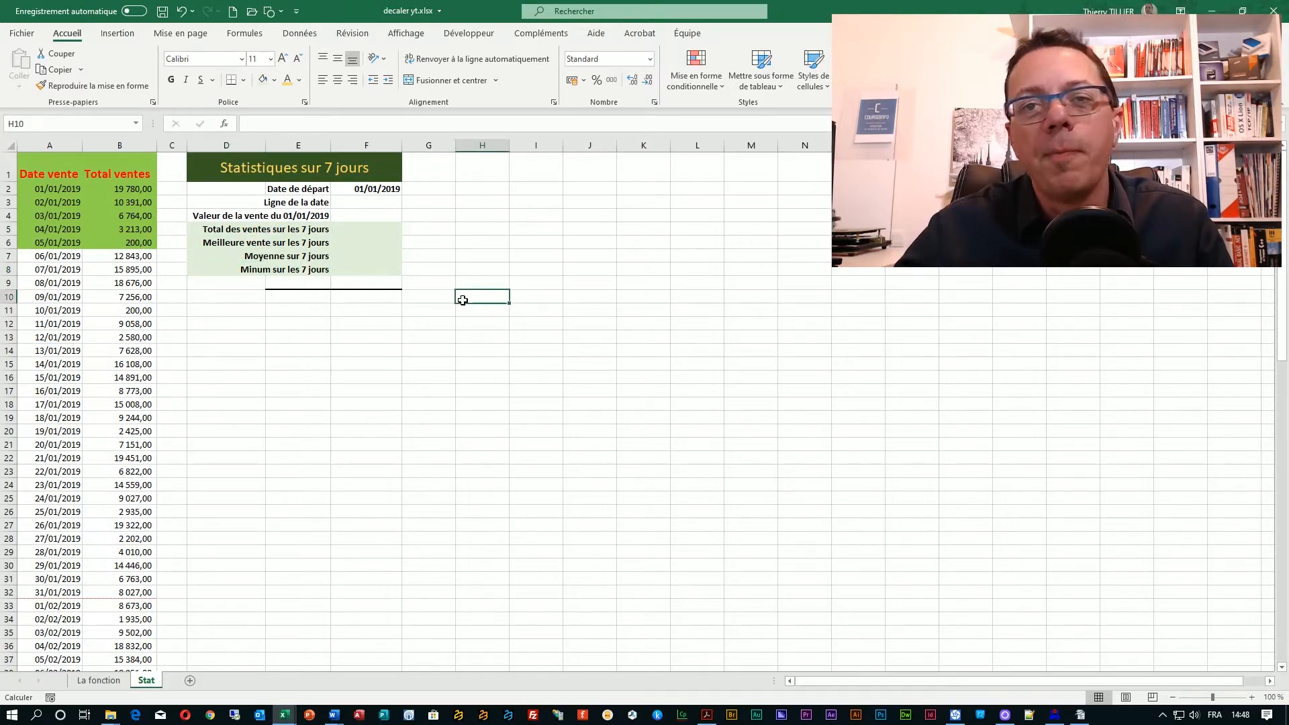
pyautogui.click(388, 203)
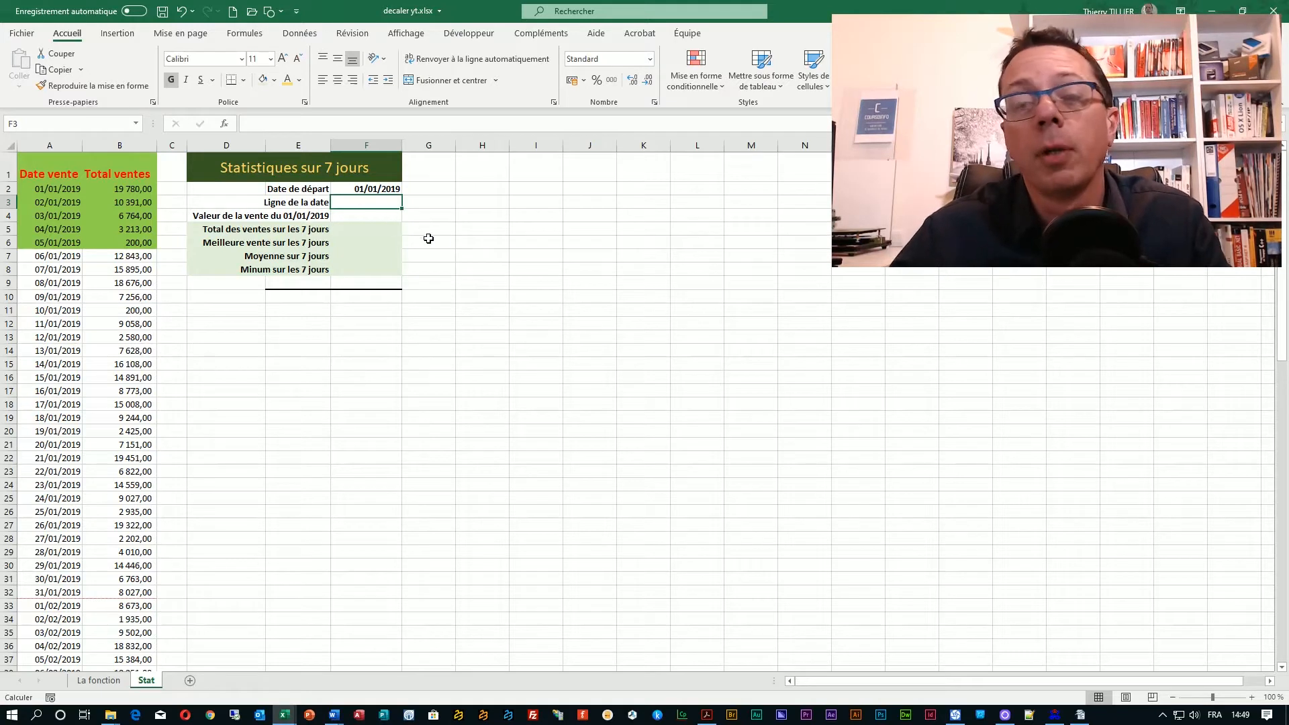
pyautogui.click(358, 189)
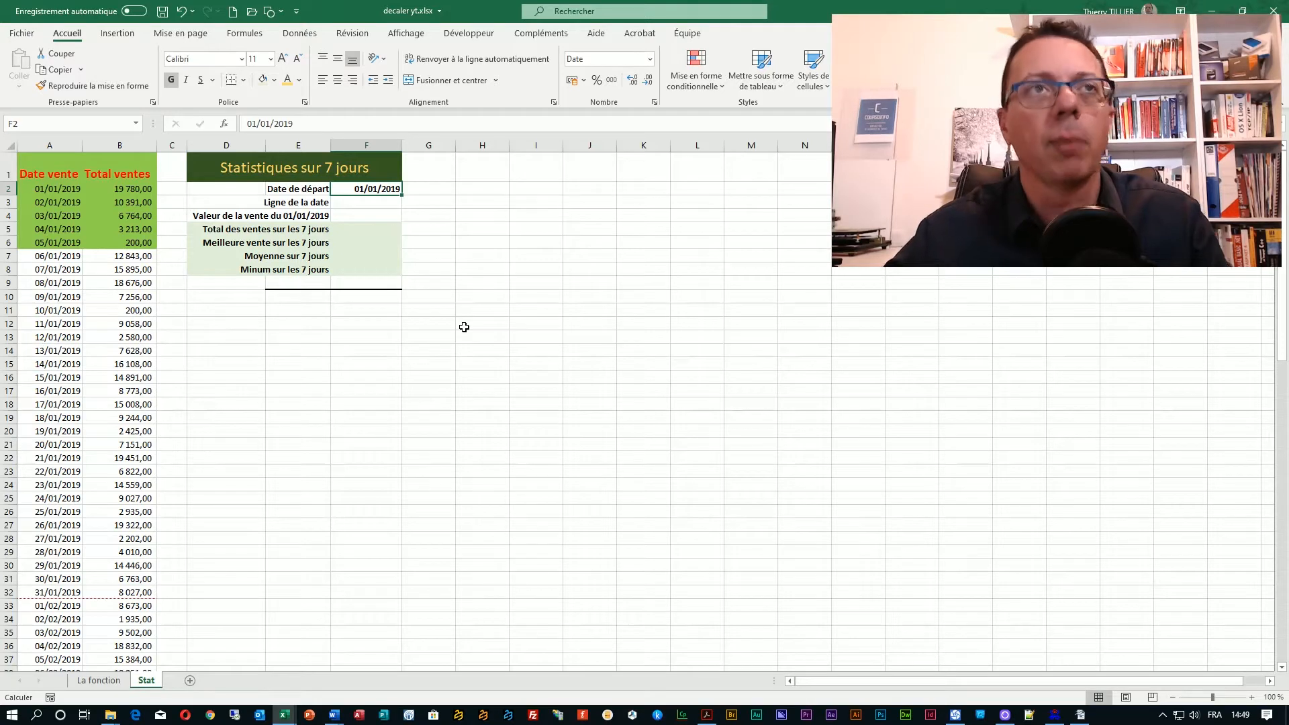
# Enter =EQUIV(F2;A1:A92;0) in F3 to find the start date's row in the sale date column by exact match.
pyautogui.click(360, 201)
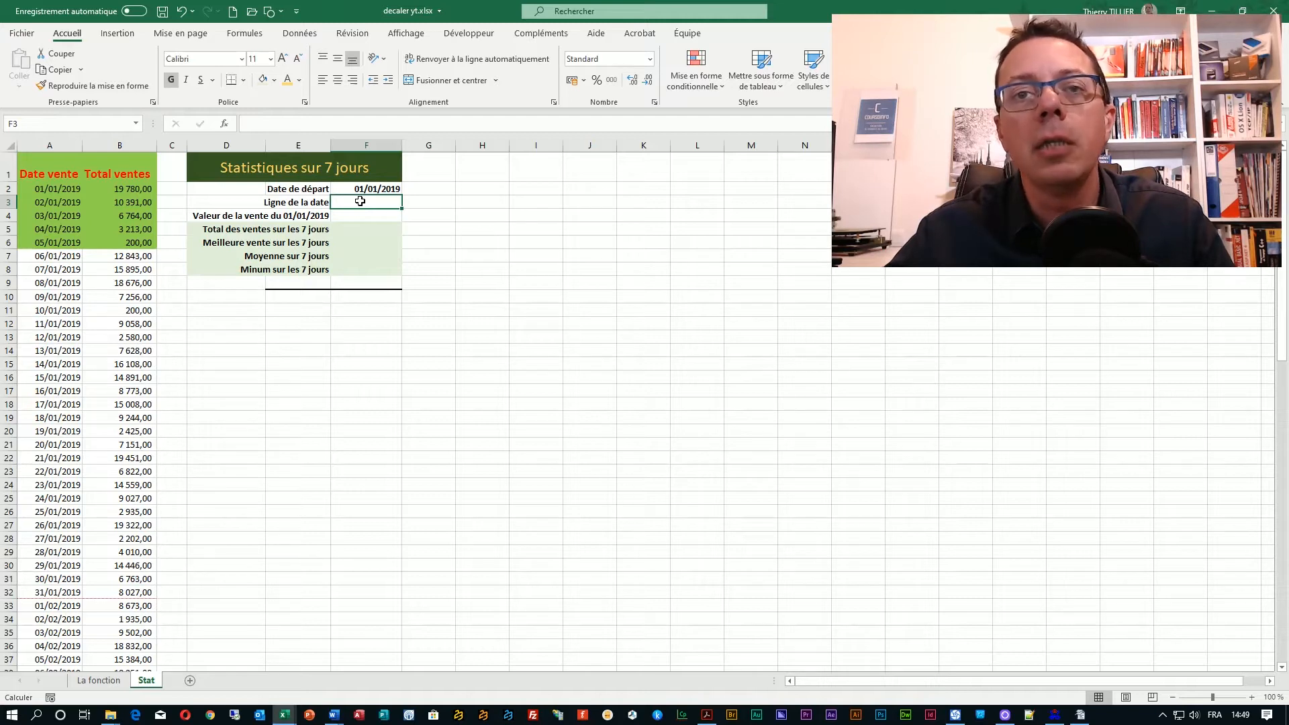
pyautogui.click(351, 189)
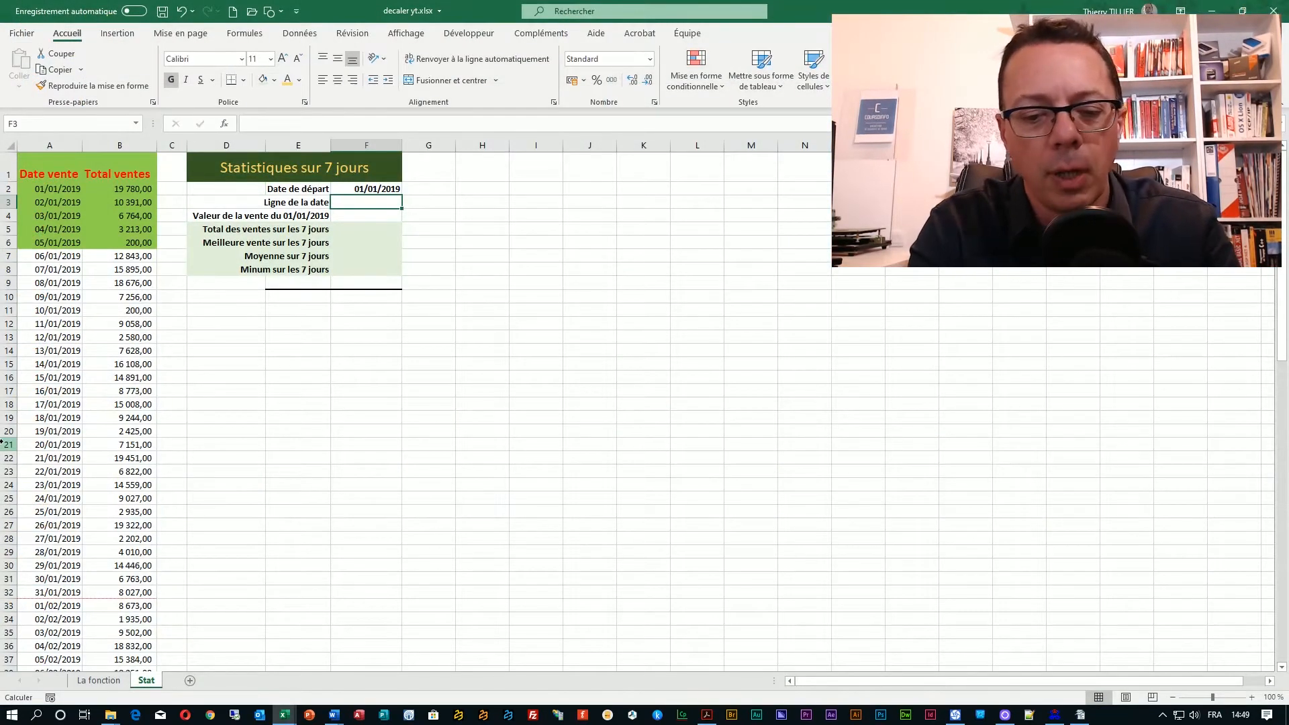
pyautogui.write('=equiv')
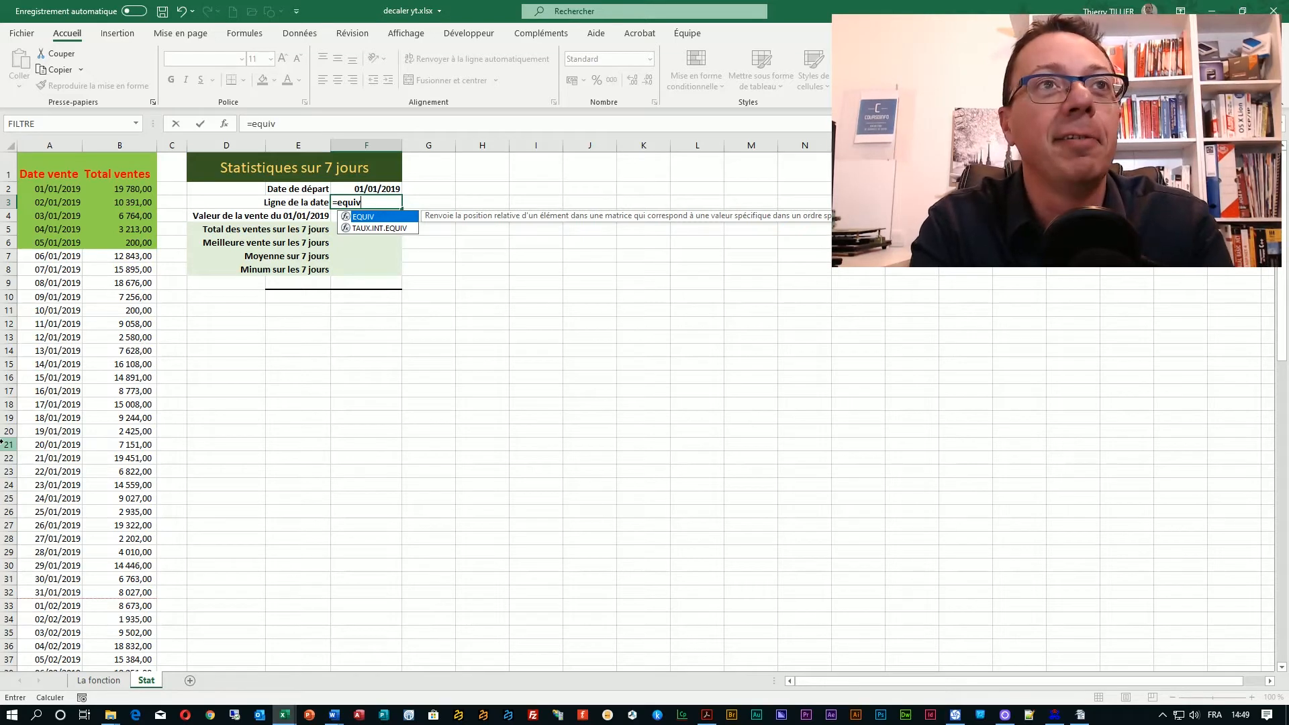
pyautogui.write('(')
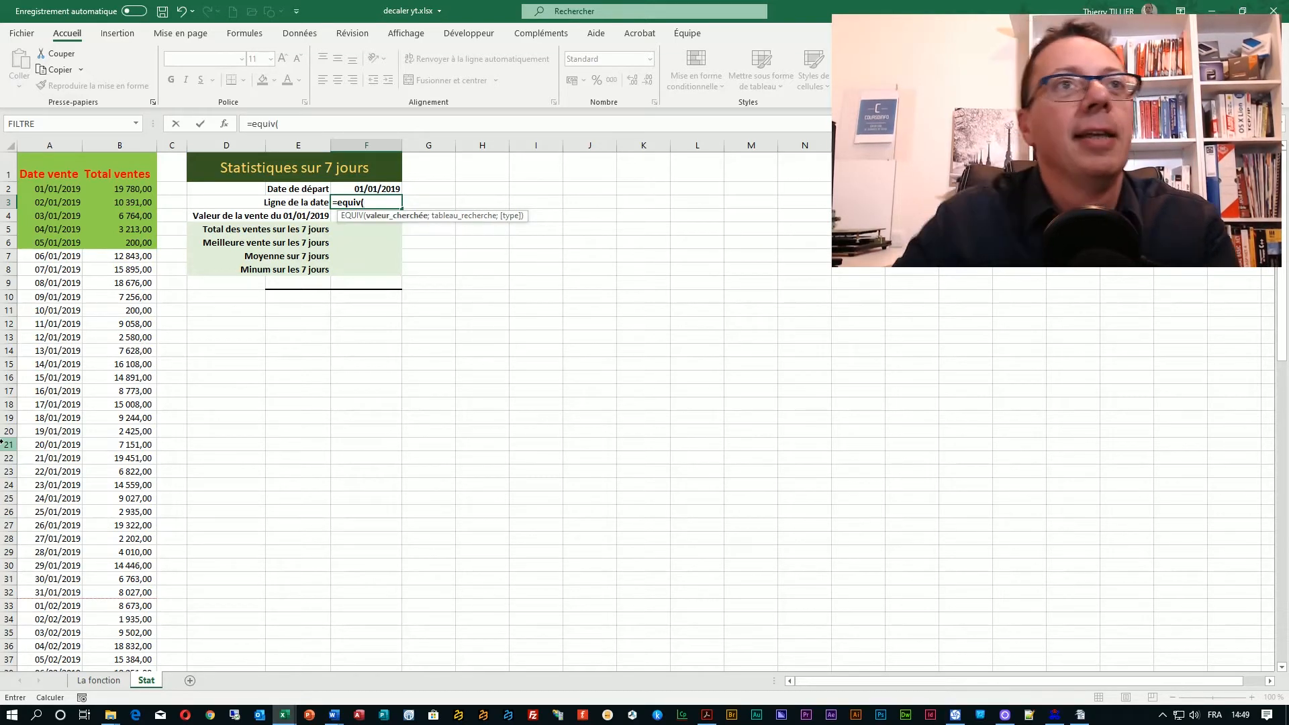
pyautogui.click(355, 188)
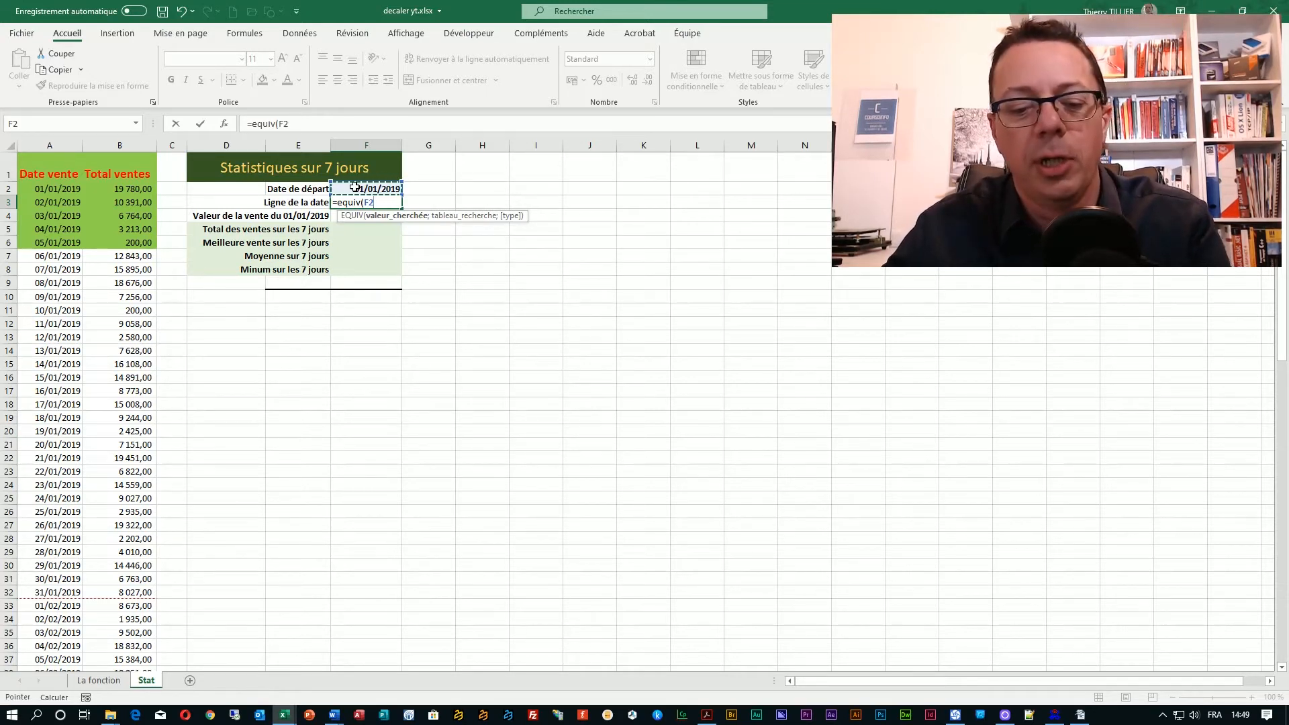
pyautogui.write(';')
pyautogui.click(65, 177)
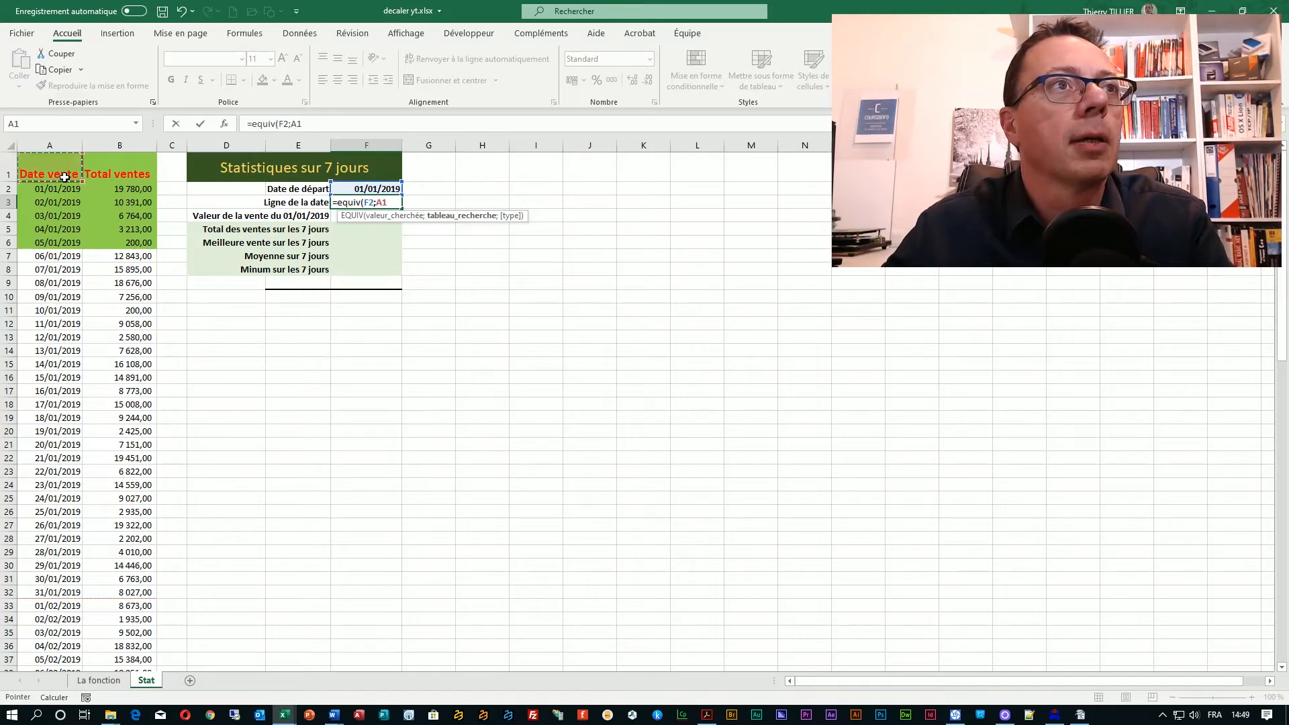
pyautogui.hotkey('ctrl', 'shift', 'Down')
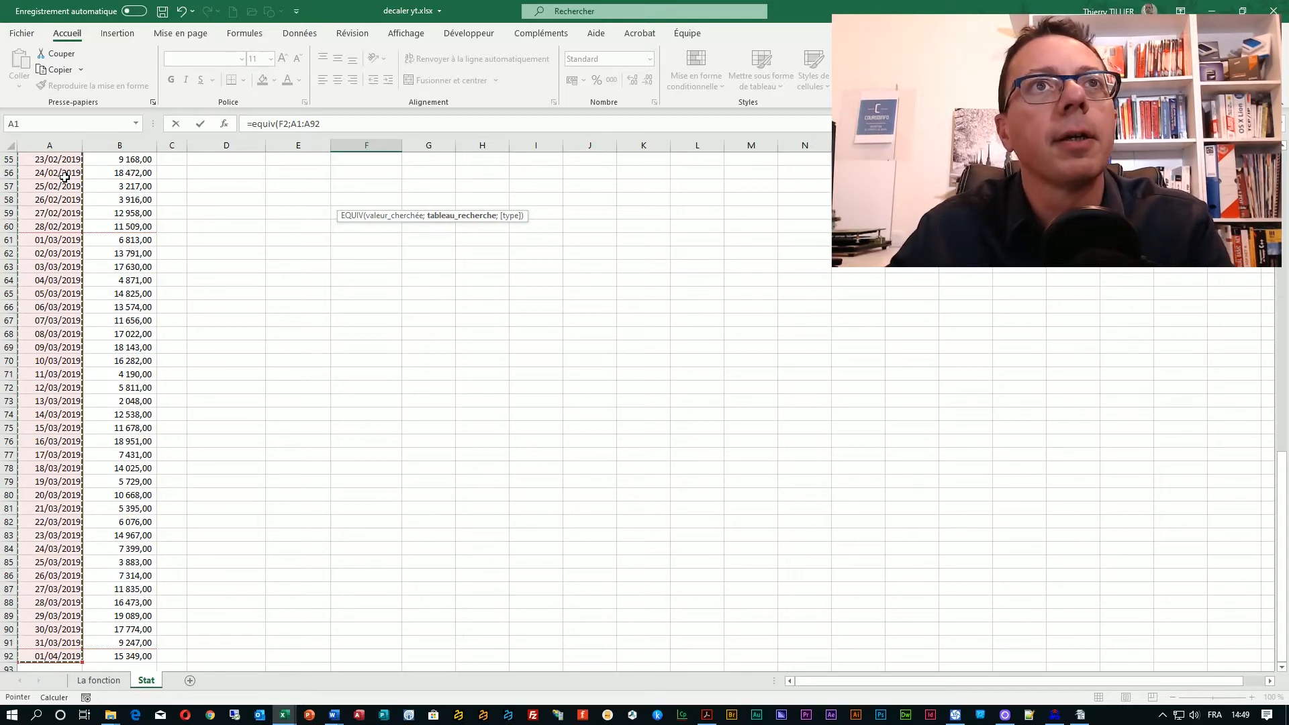
pyautogui.write(';')
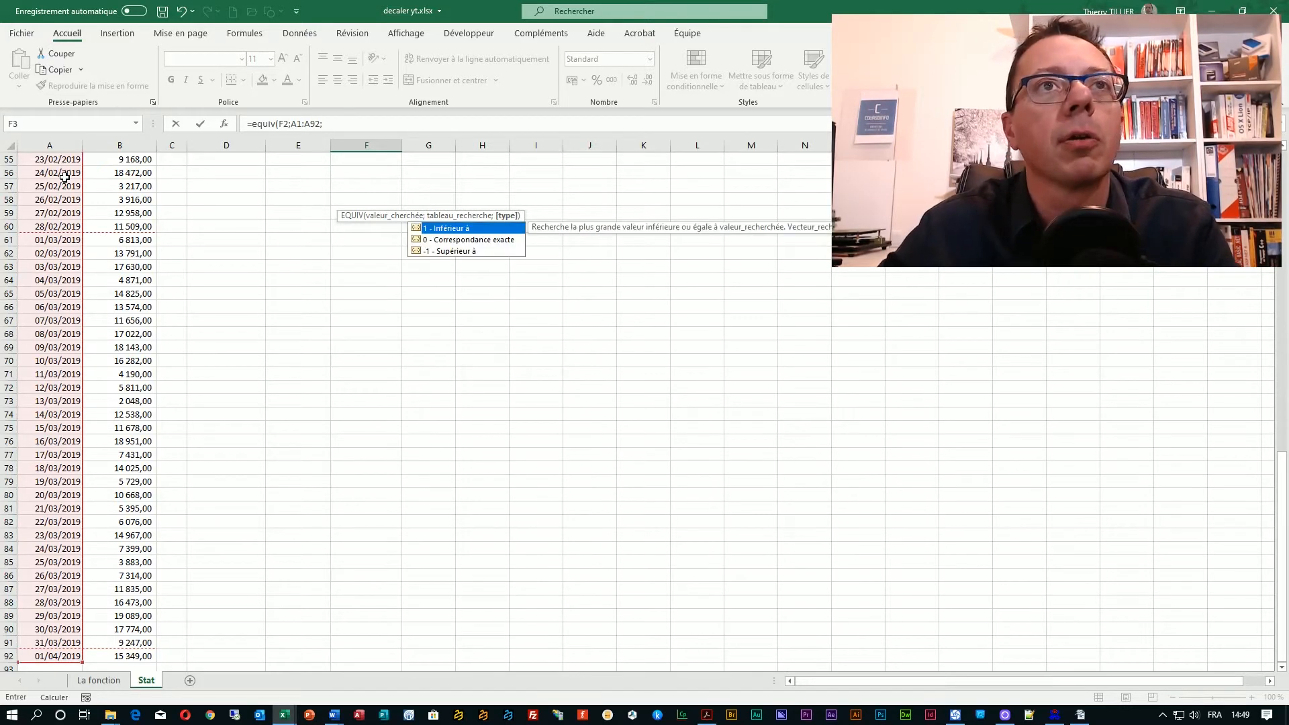
pyautogui.click(484, 246)
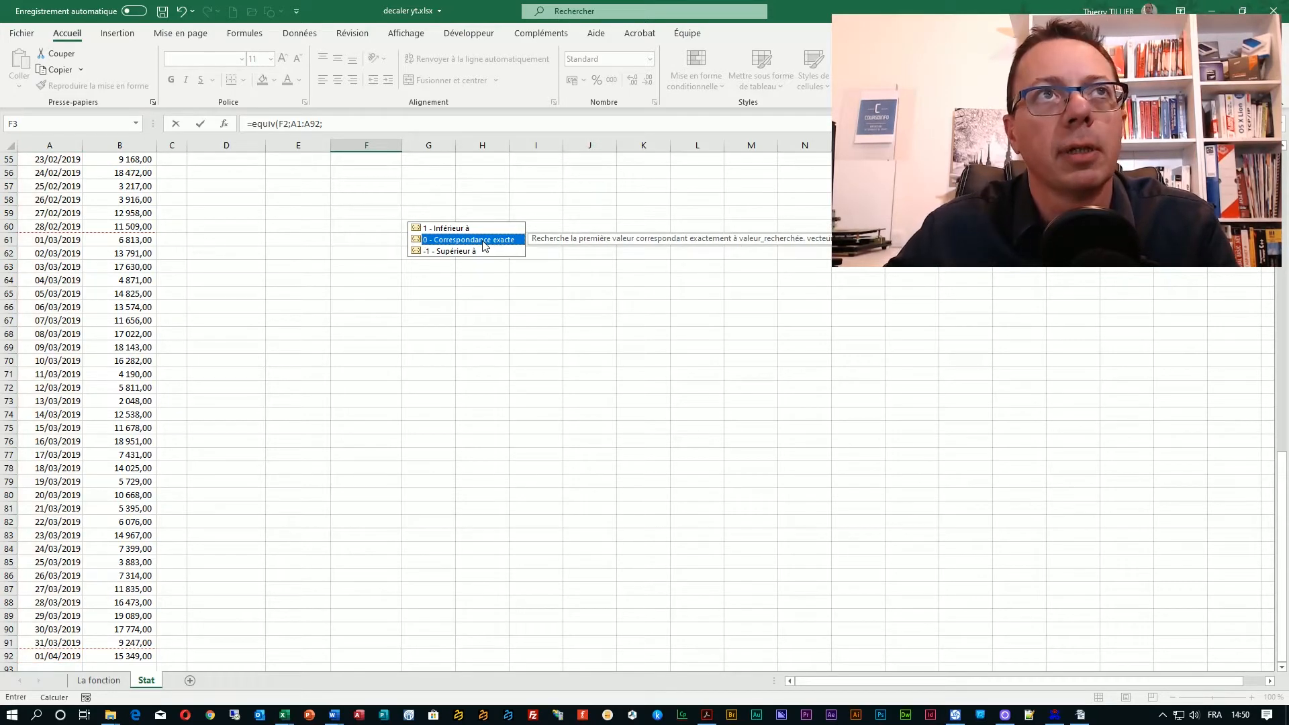
pyautogui.doubleClick(483, 243)
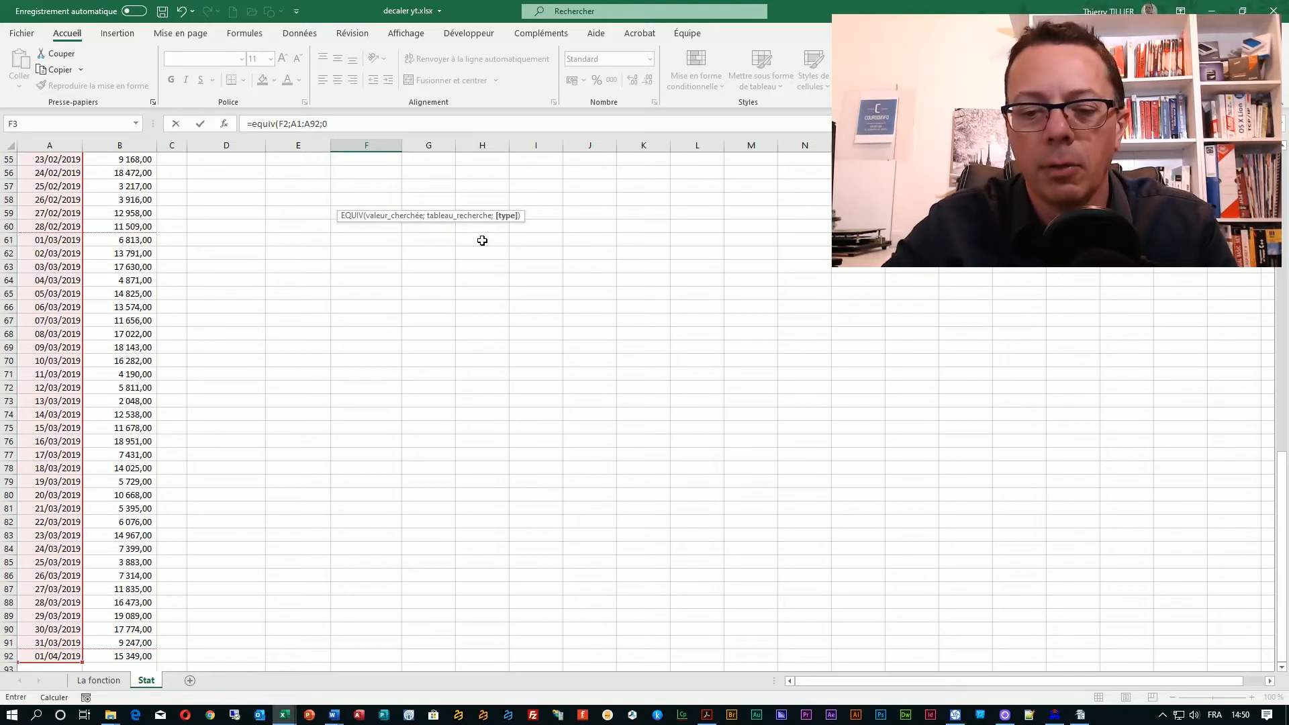
pyautogui.write(')')
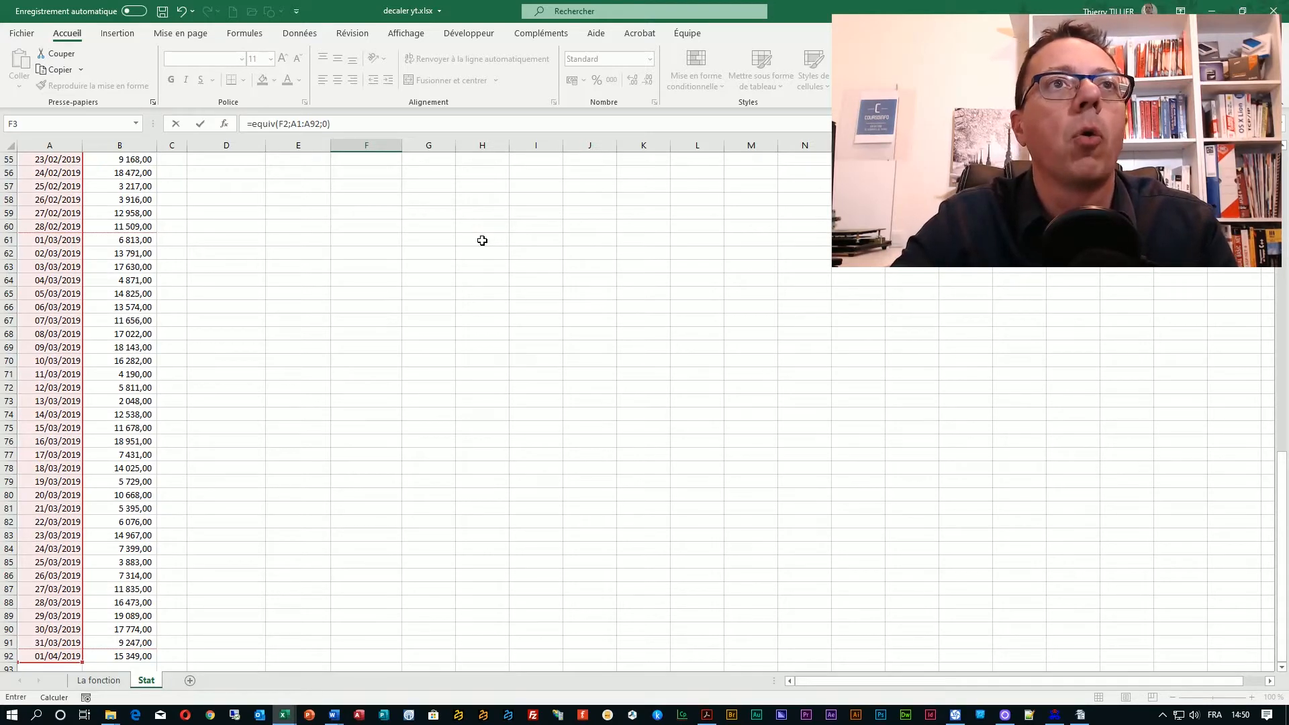
pyautogui.press('Return')
pyautogui.scroll(1, 368, 257)
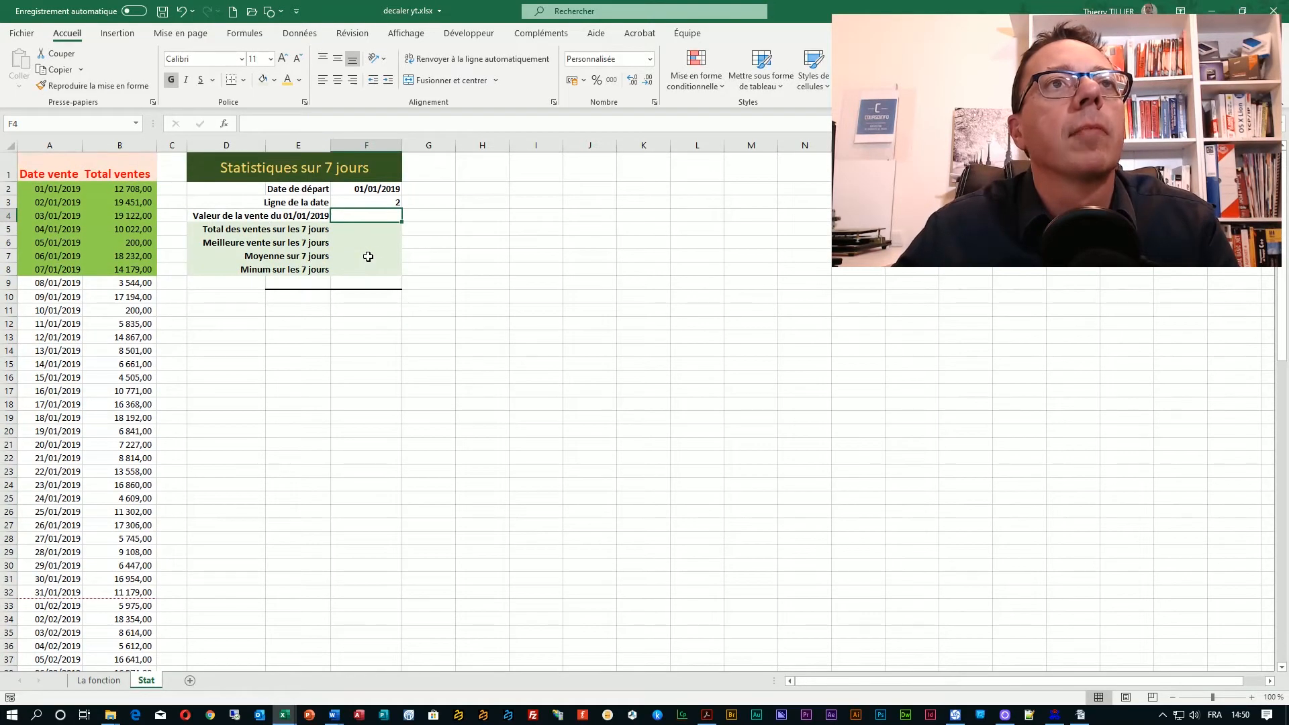
pyautogui.click(375, 202)
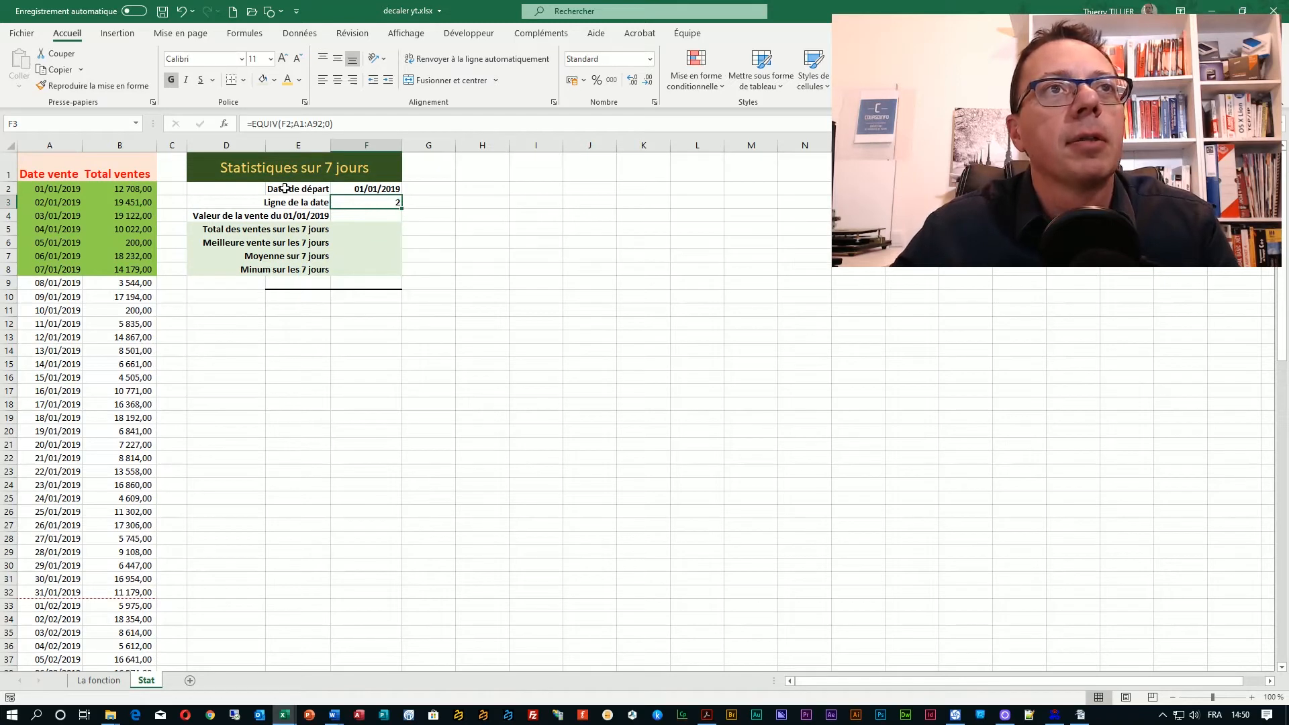
pyautogui.click(39, 186)
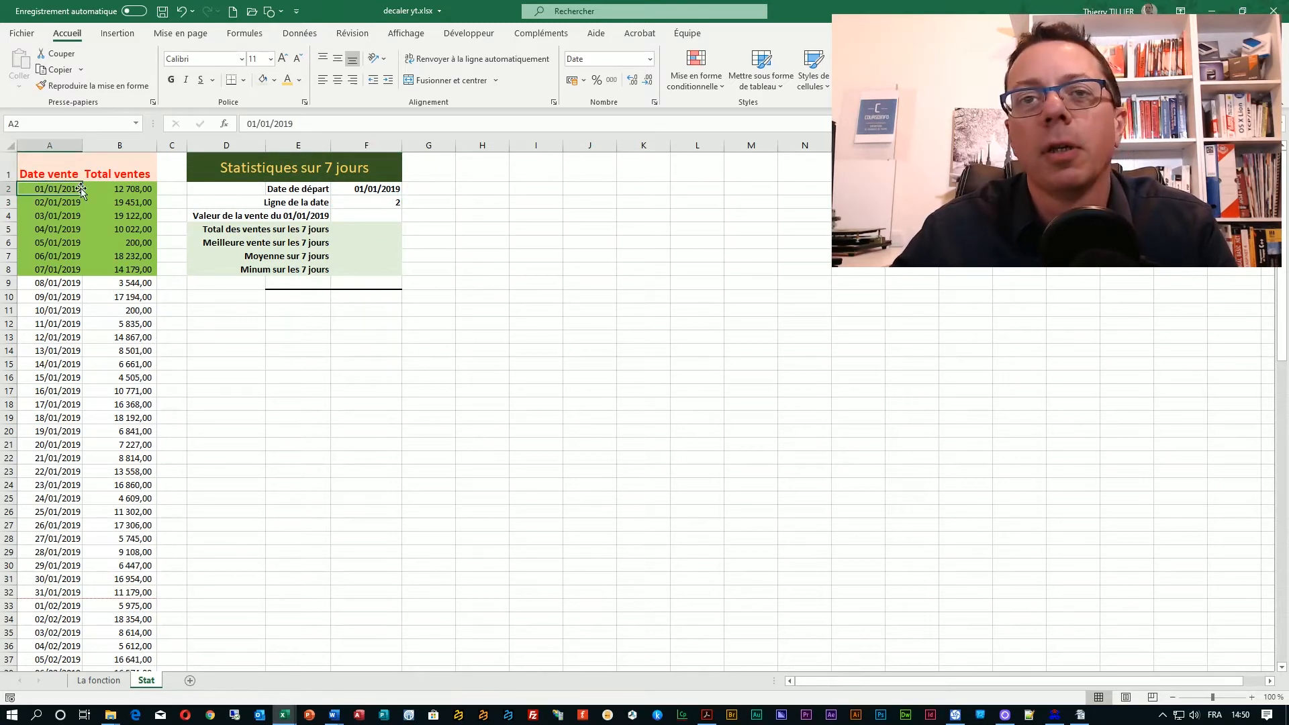
pyautogui.click(6, 190)
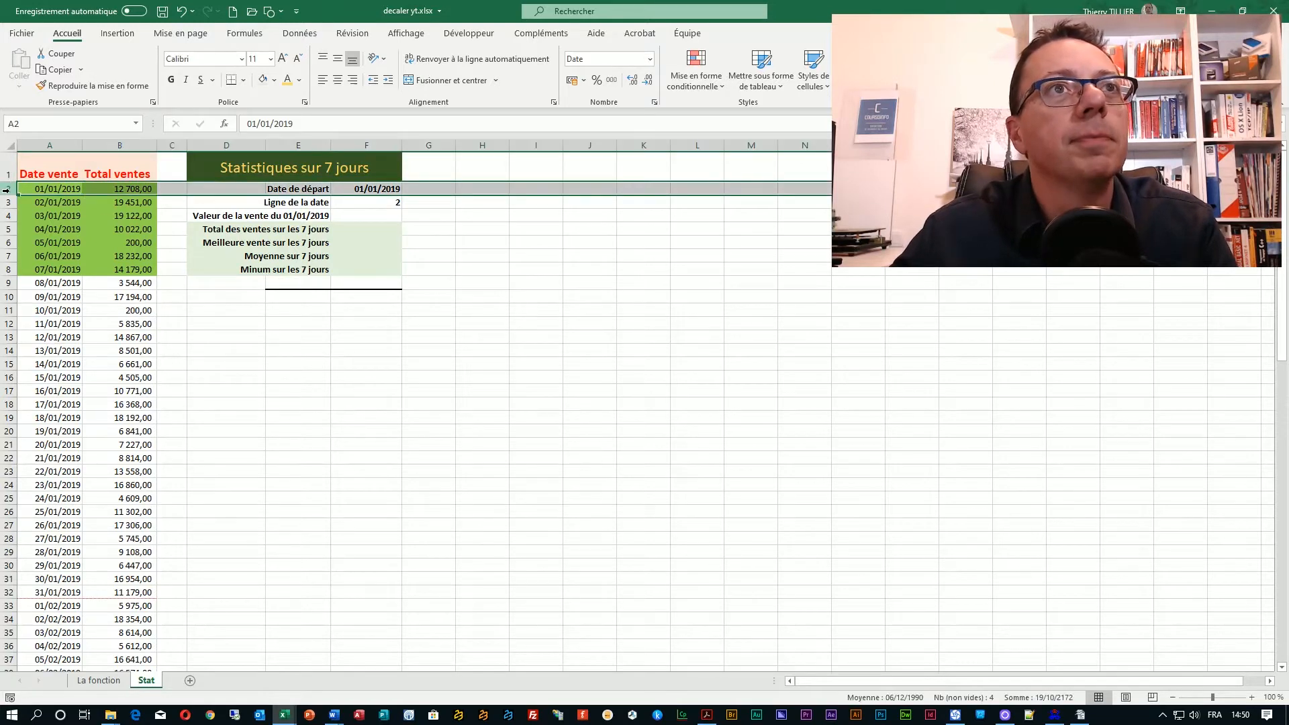
pyautogui.click(368, 203)
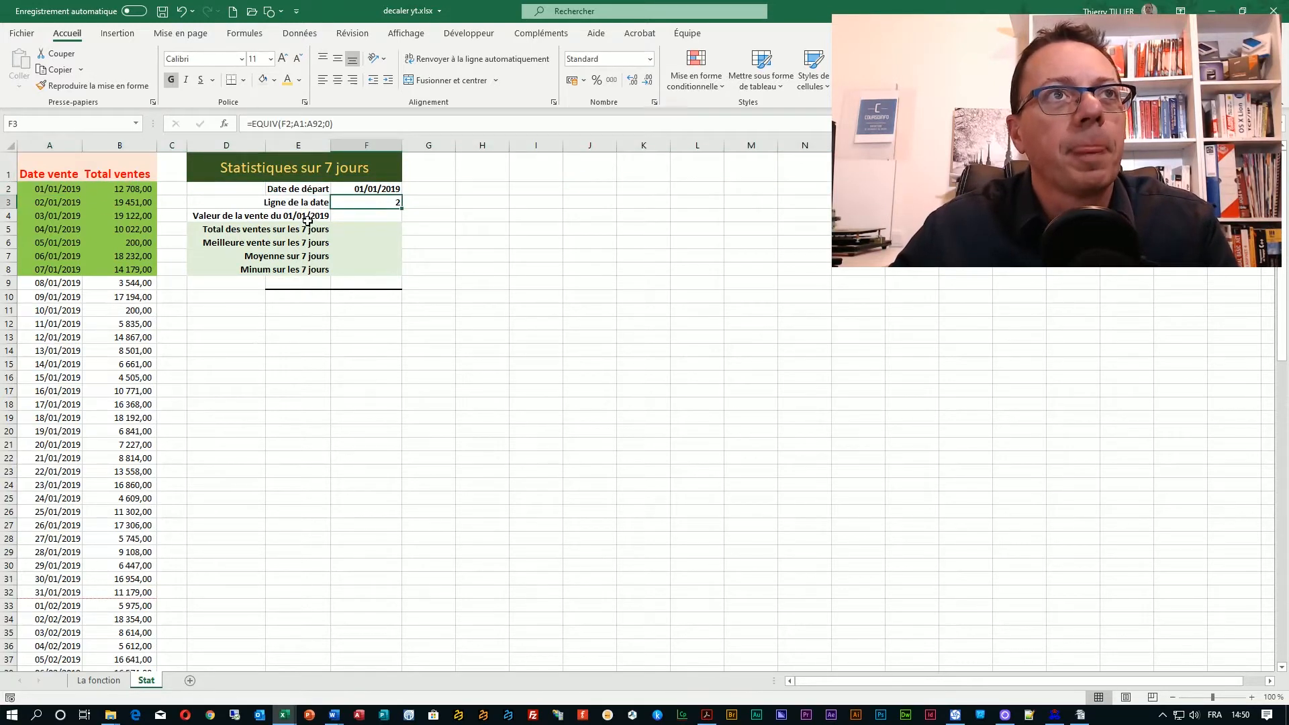
# Start an INDIRECT formula in F4 for the value of the sale on the start date.
pyautogui.click(368, 217)
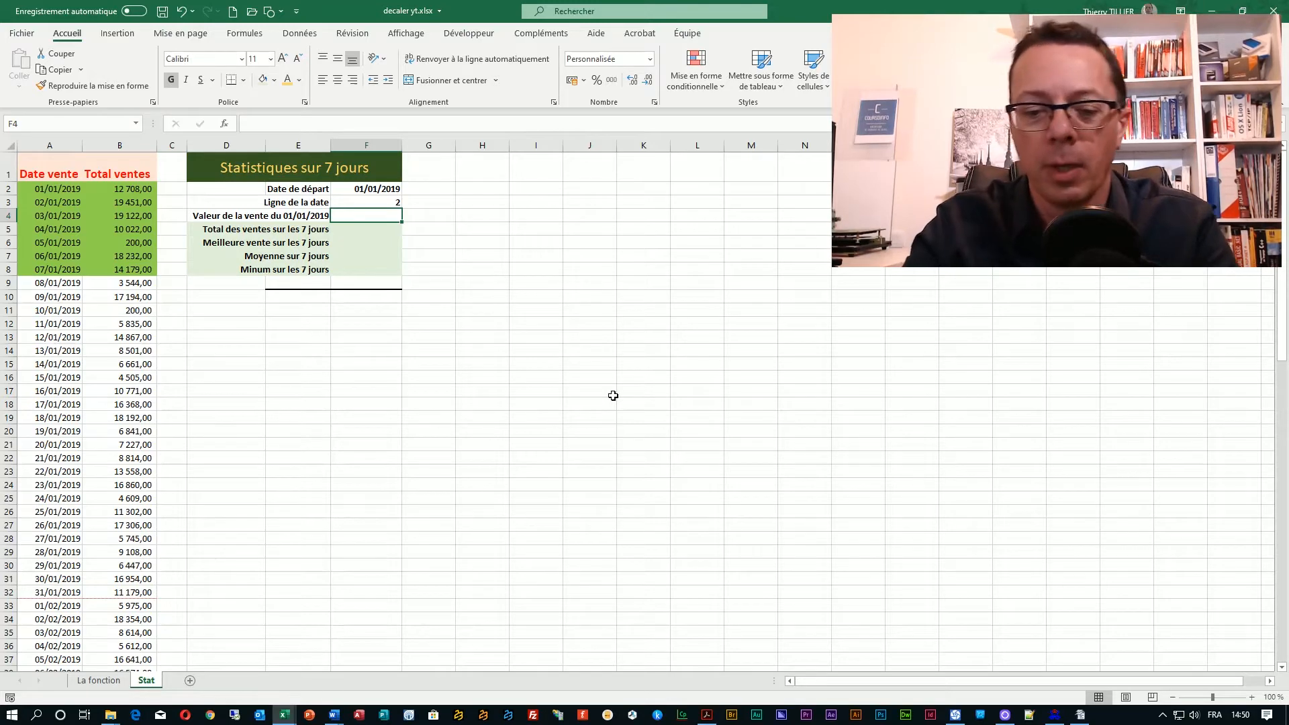
pyautogui.write('=')
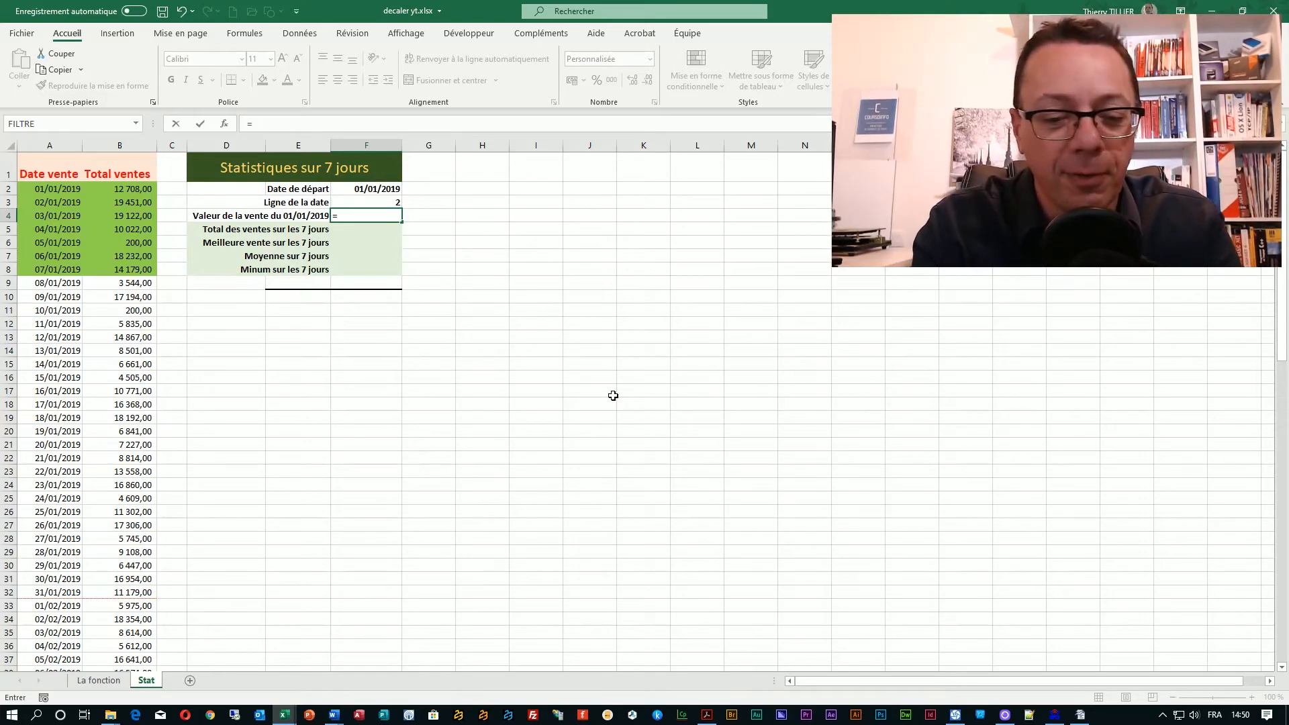
pyautogui.write('inde')
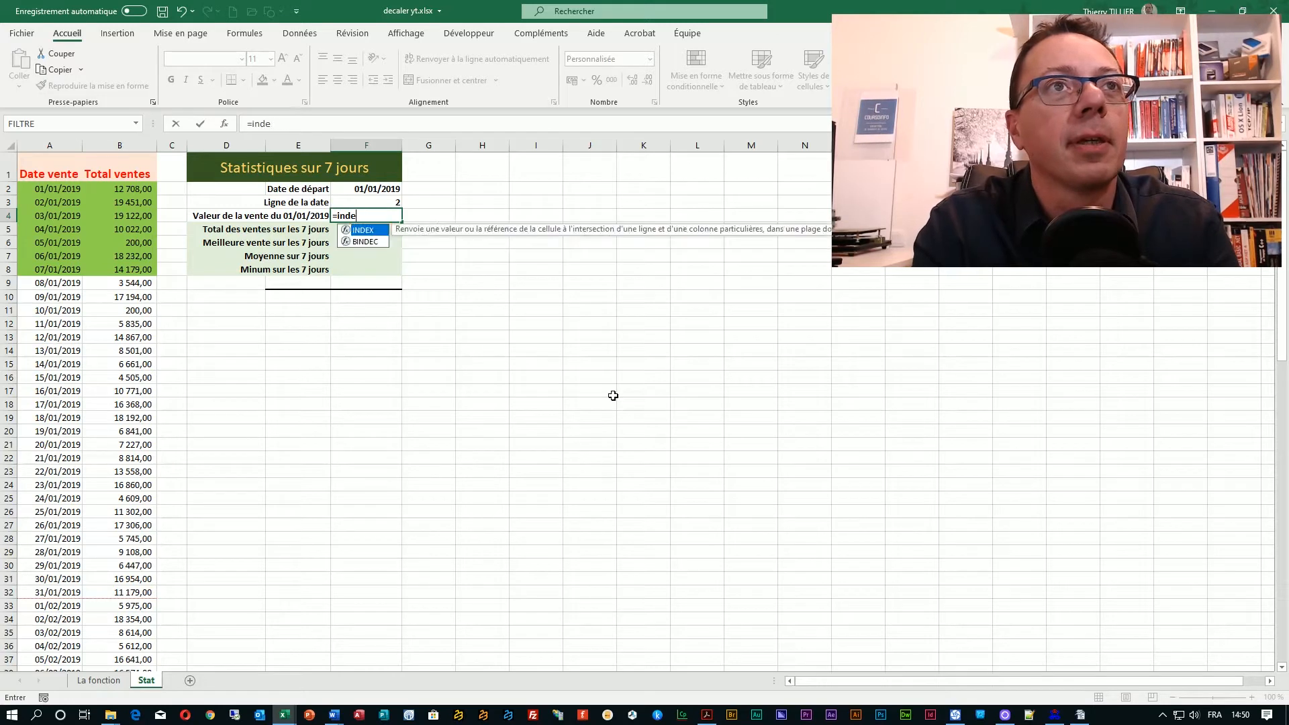
pyautogui.press('BackSpace')
pyautogui.press('BackSpace')
pyautogui.press('Down')
pyautogui.press('Tab')
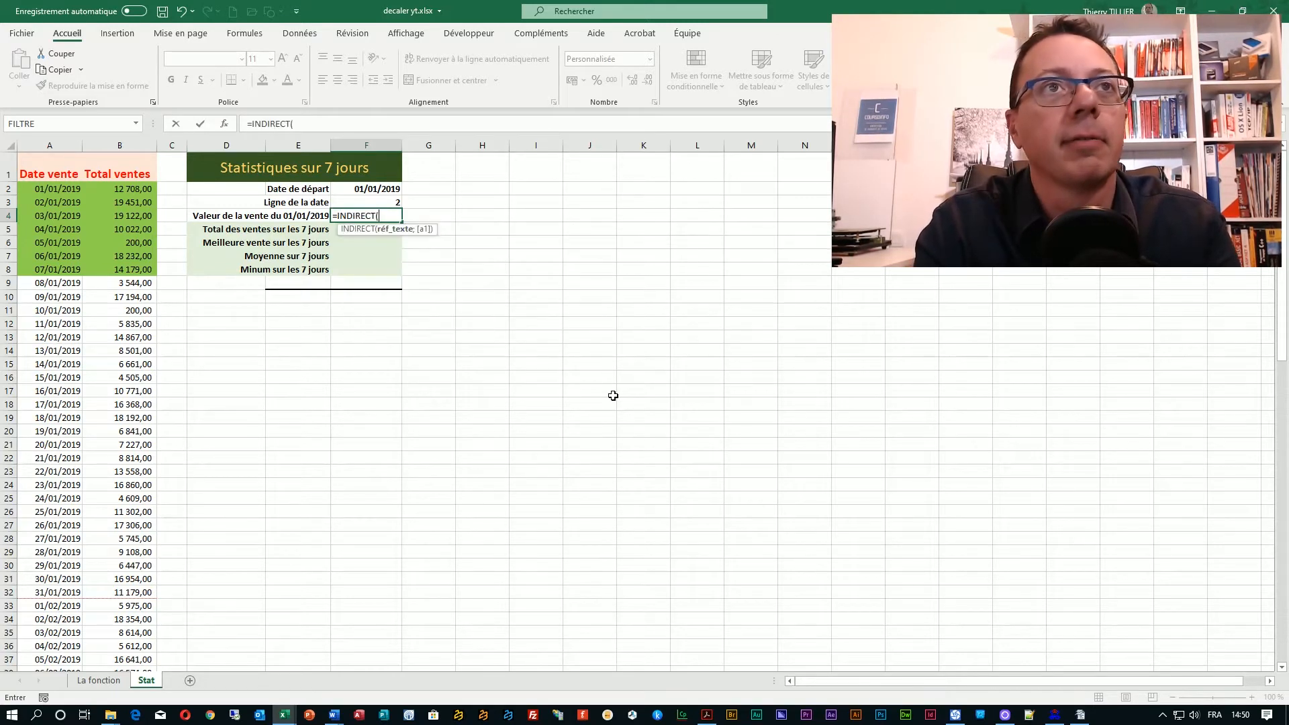
# Complete the F4 formula as =INDIRECT(ADRESSE(F3;2)), accepting the proposed parenthesis correction, and check it against the first sale.
pyautogui.write('a')
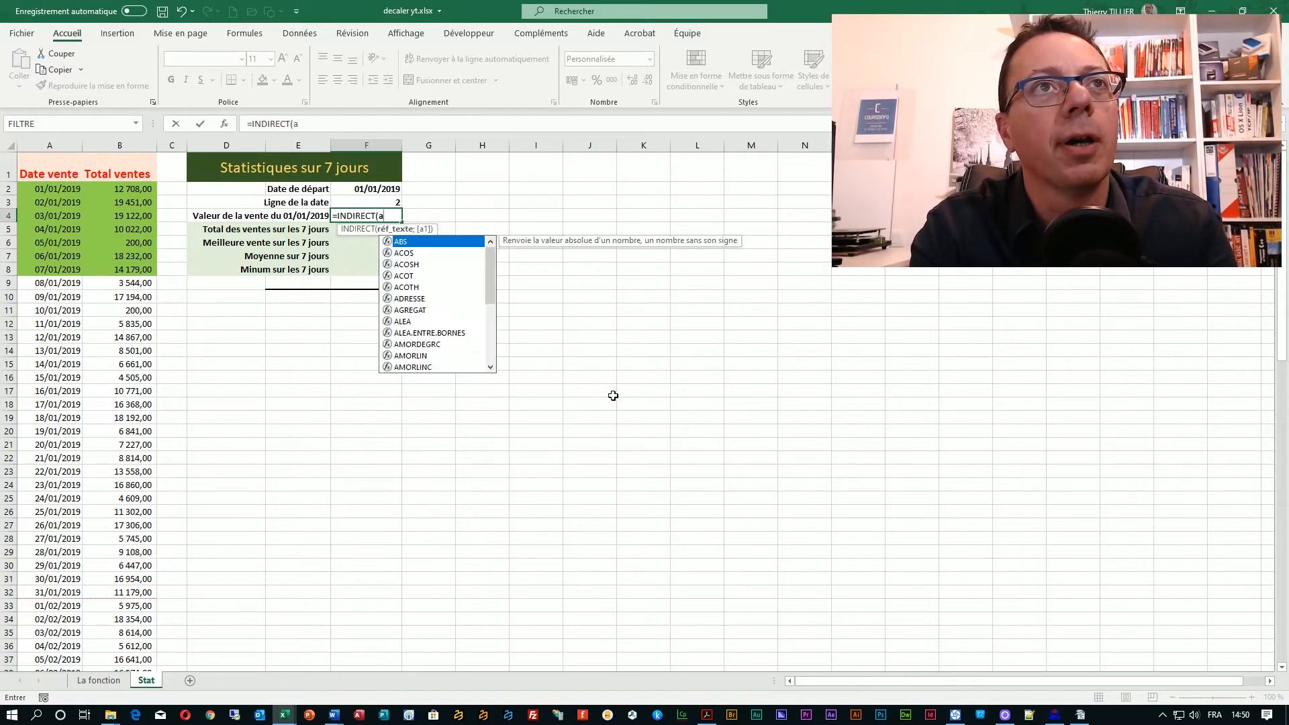
pyautogui.write('dresse')
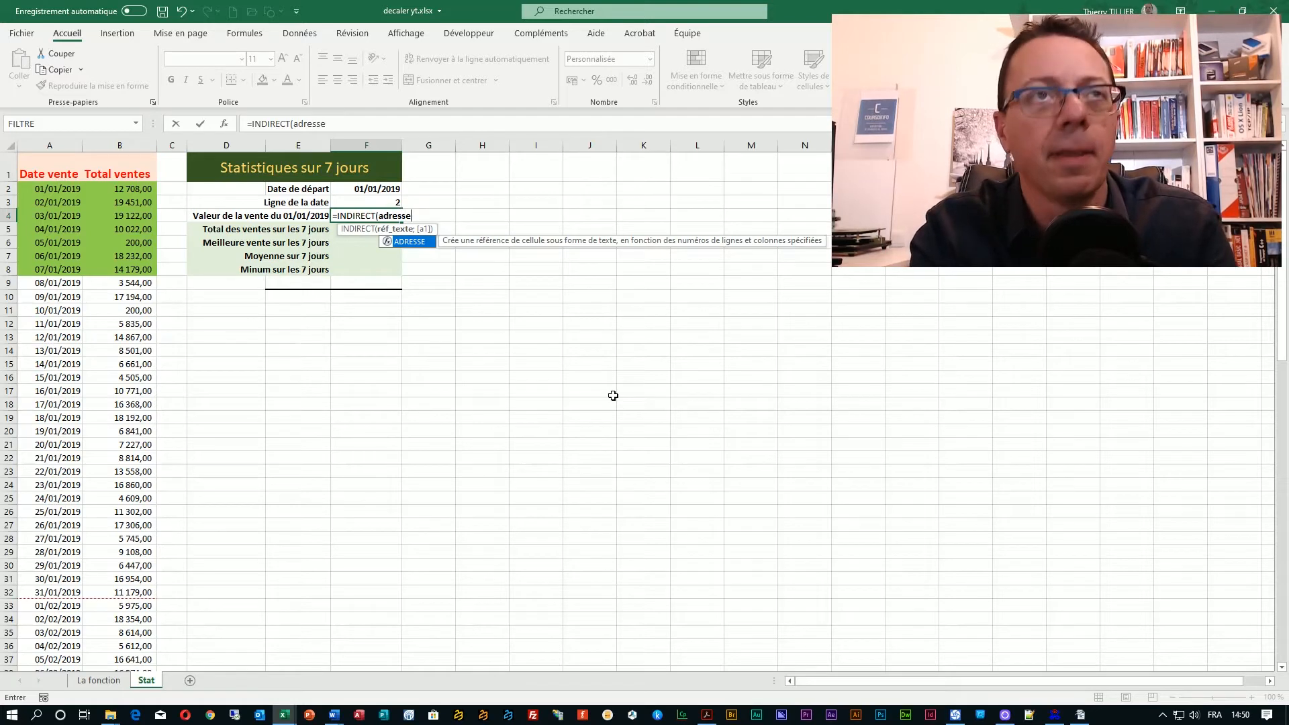
pyautogui.write('(')
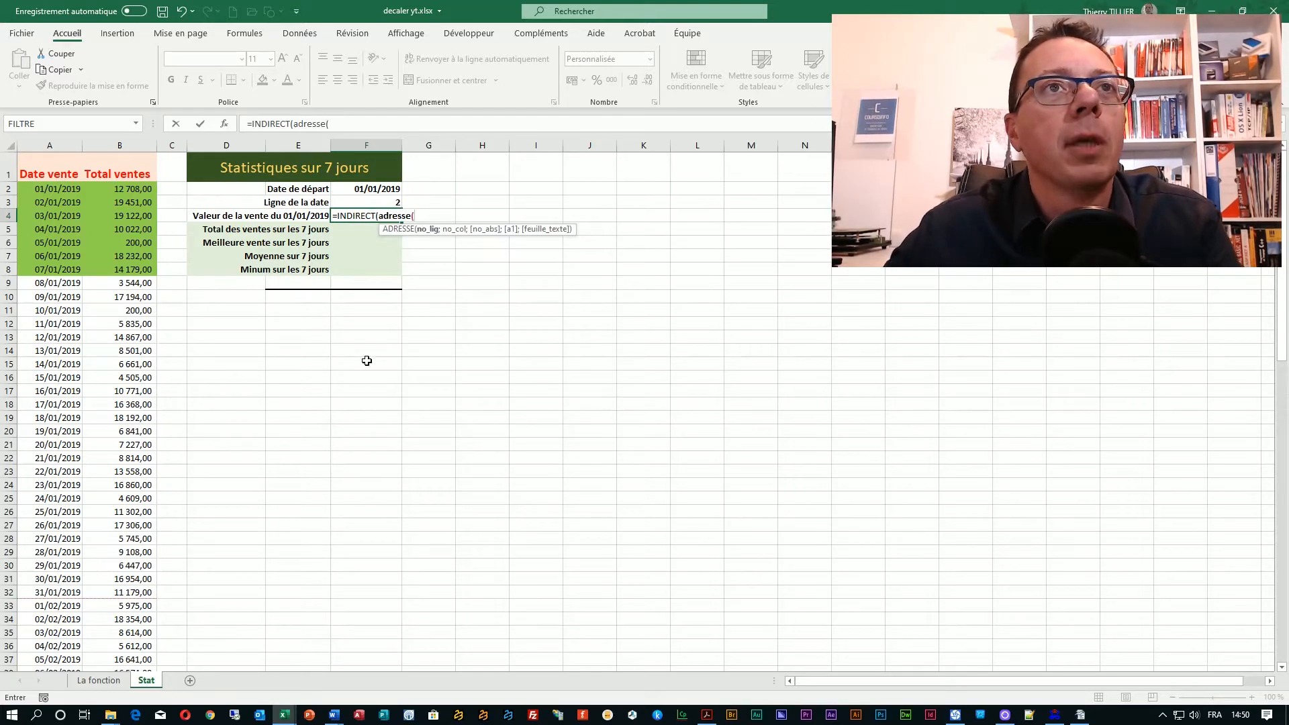
pyautogui.click(359, 201)
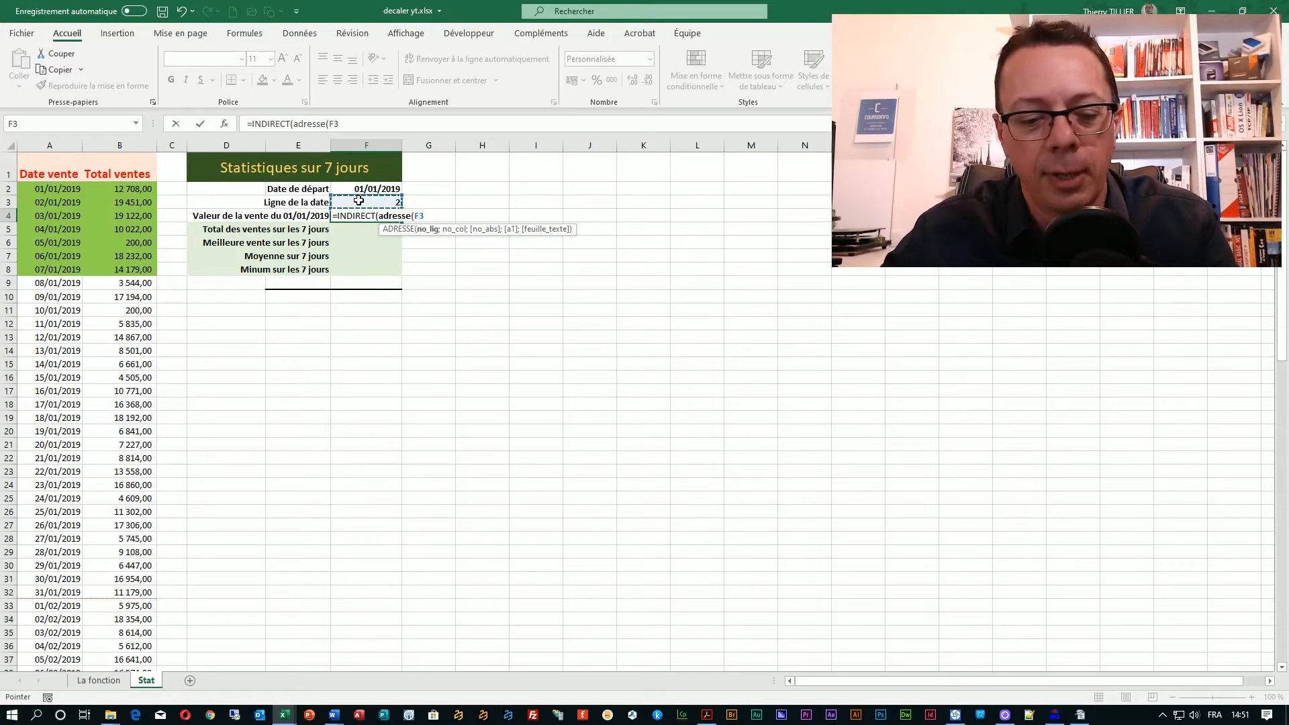
pyautogui.write(';2')
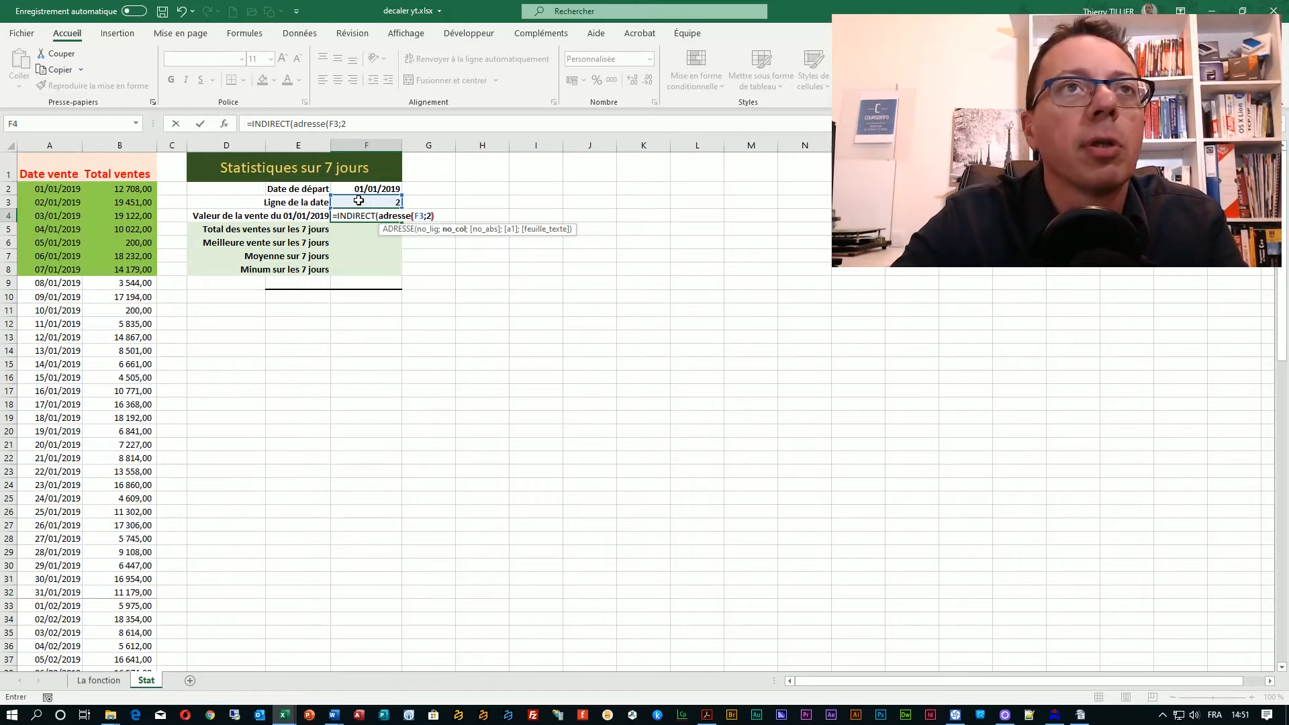
pyautogui.write(')')
pyautogui.press('Return')
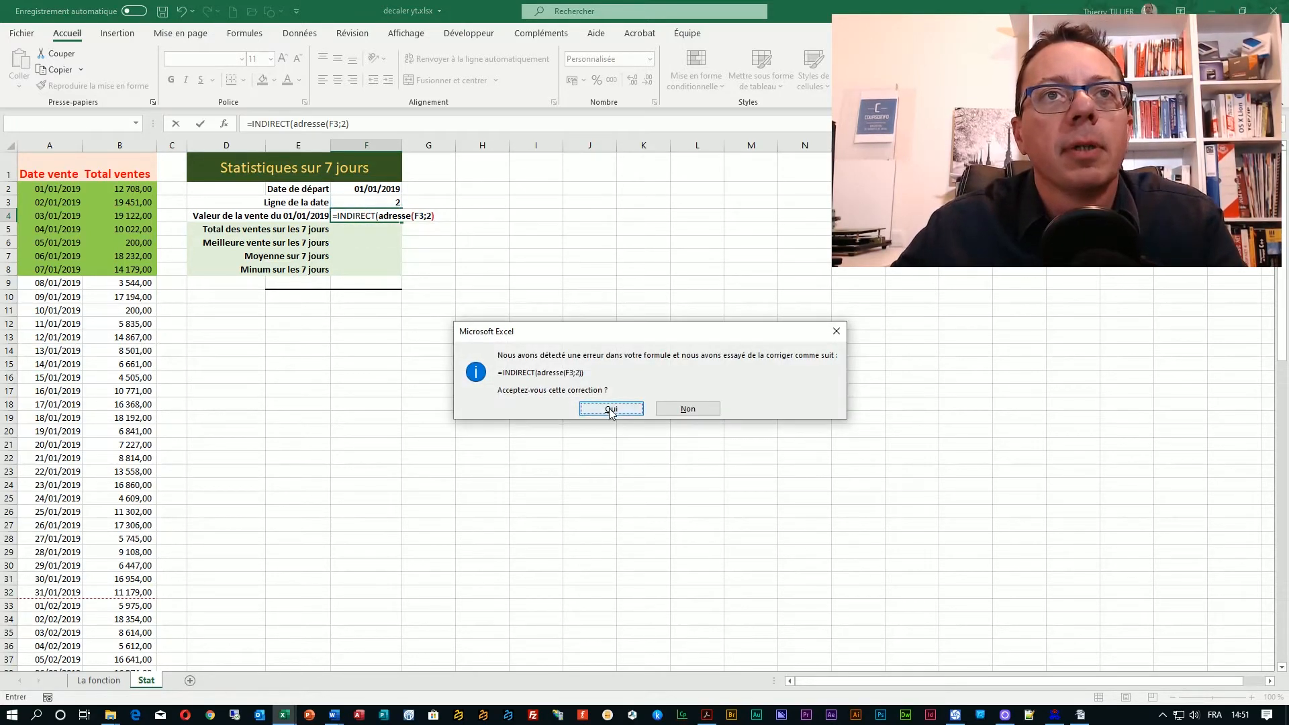
pyautogui.click(611, 409)
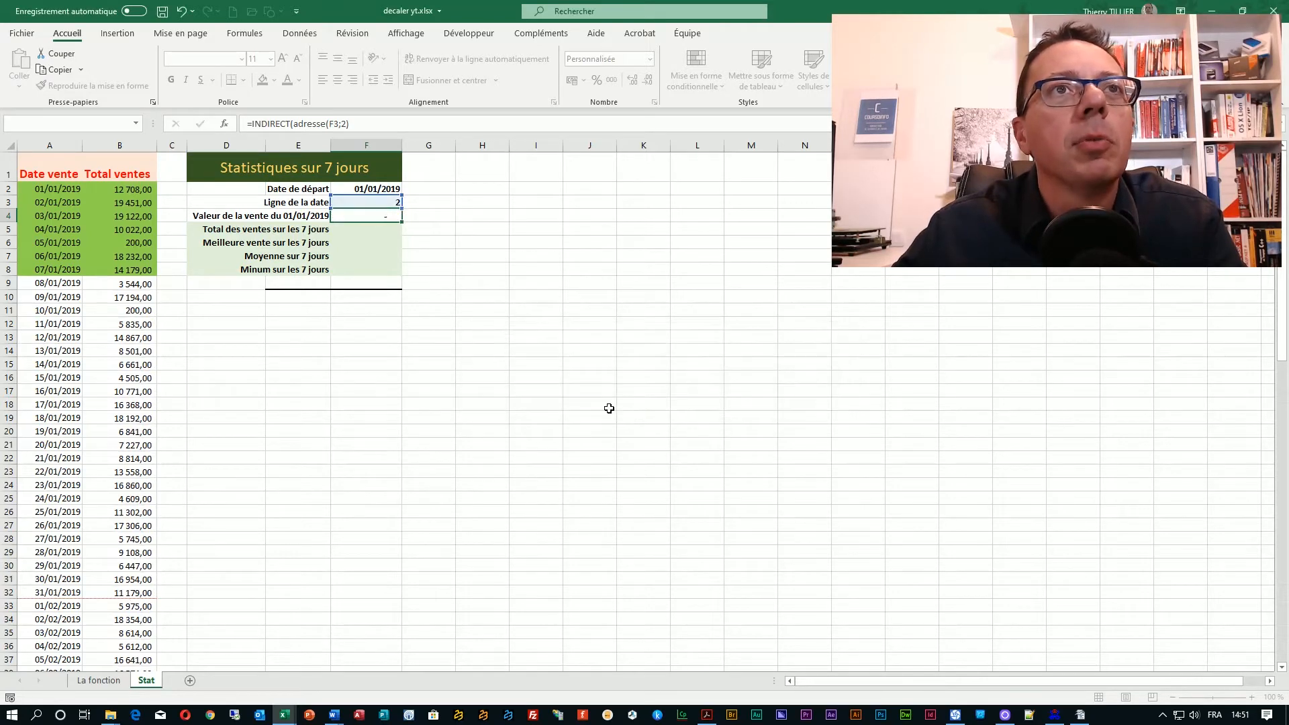
pyautogui.click(360, 215)
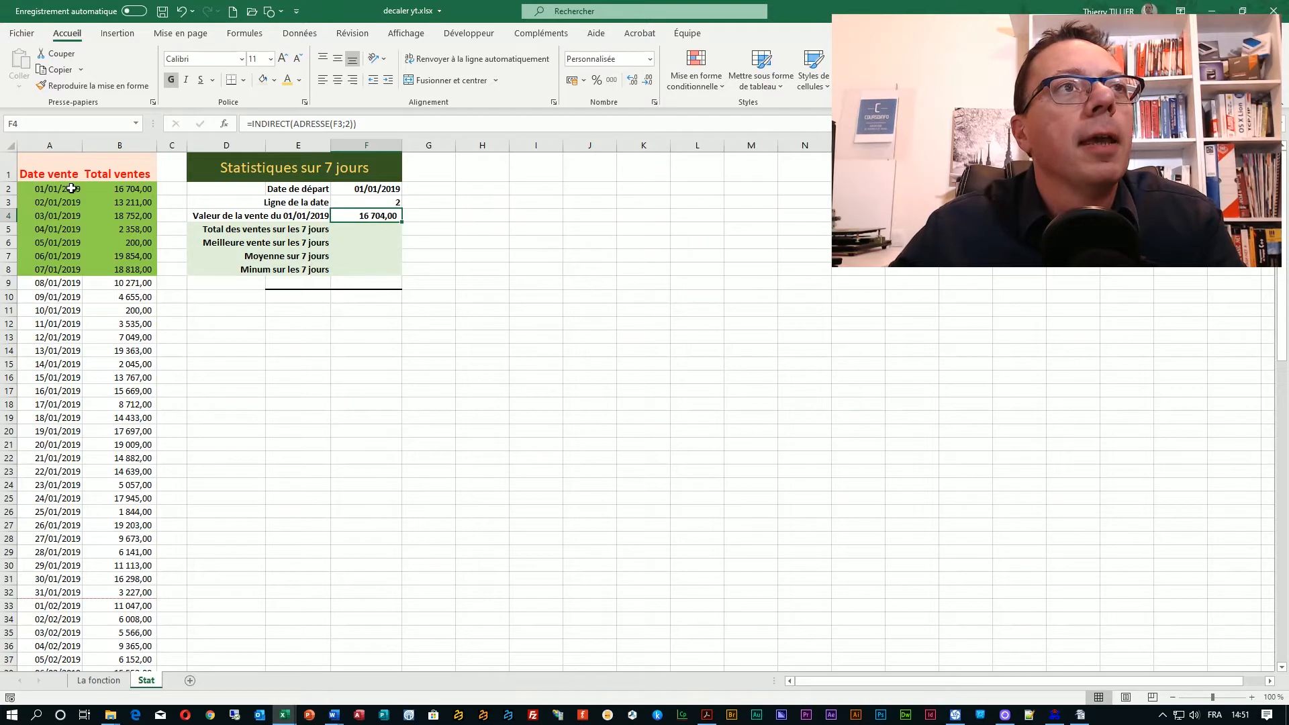
pyautogui.click(109, 188)
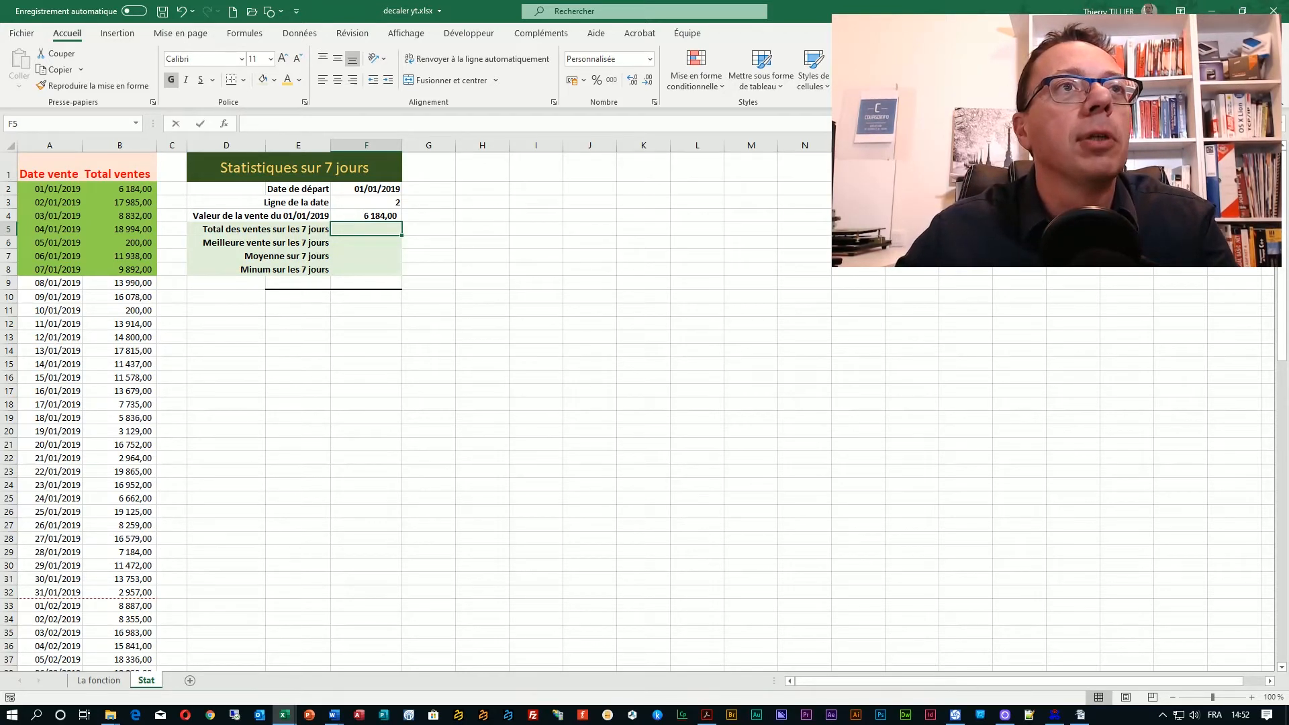
# Start a SOMME formula in F5 for the seven-day sales total and nest the DECALER function inside it.
pyautogui.click(242, 124)
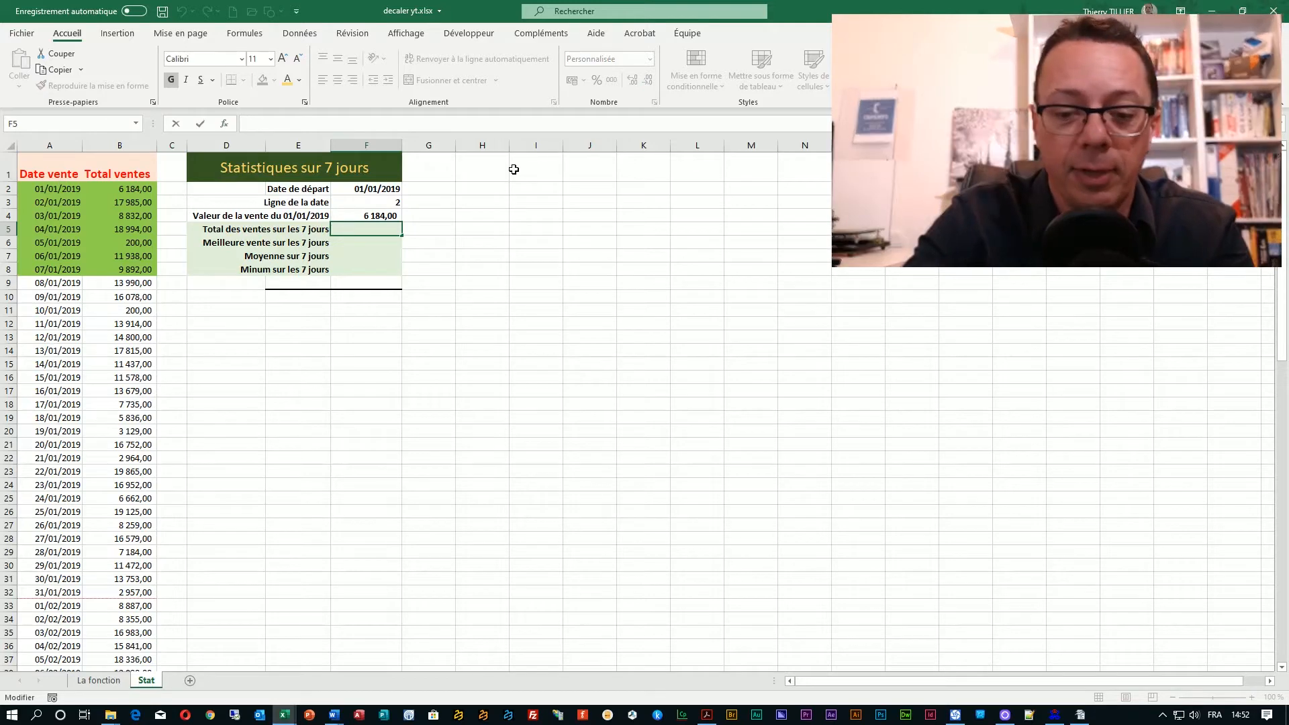
pyautogui.write('=somme')
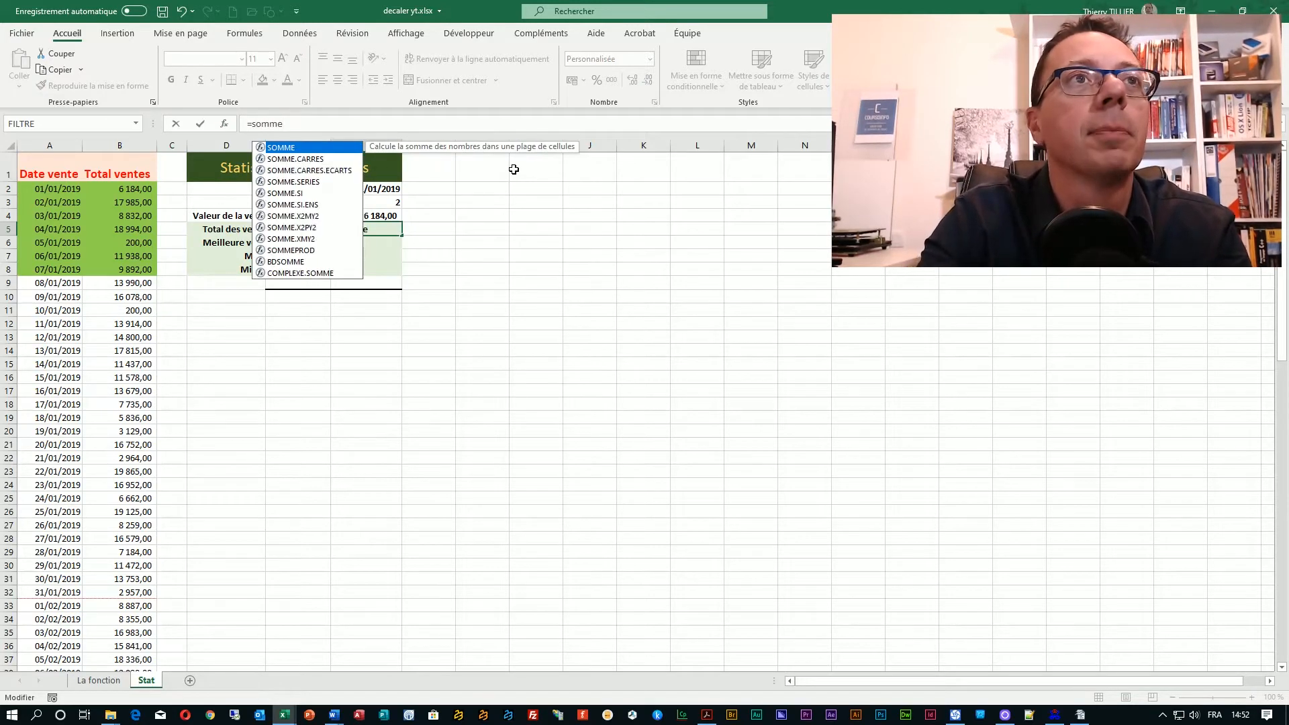
pyautogui.press('Tab')
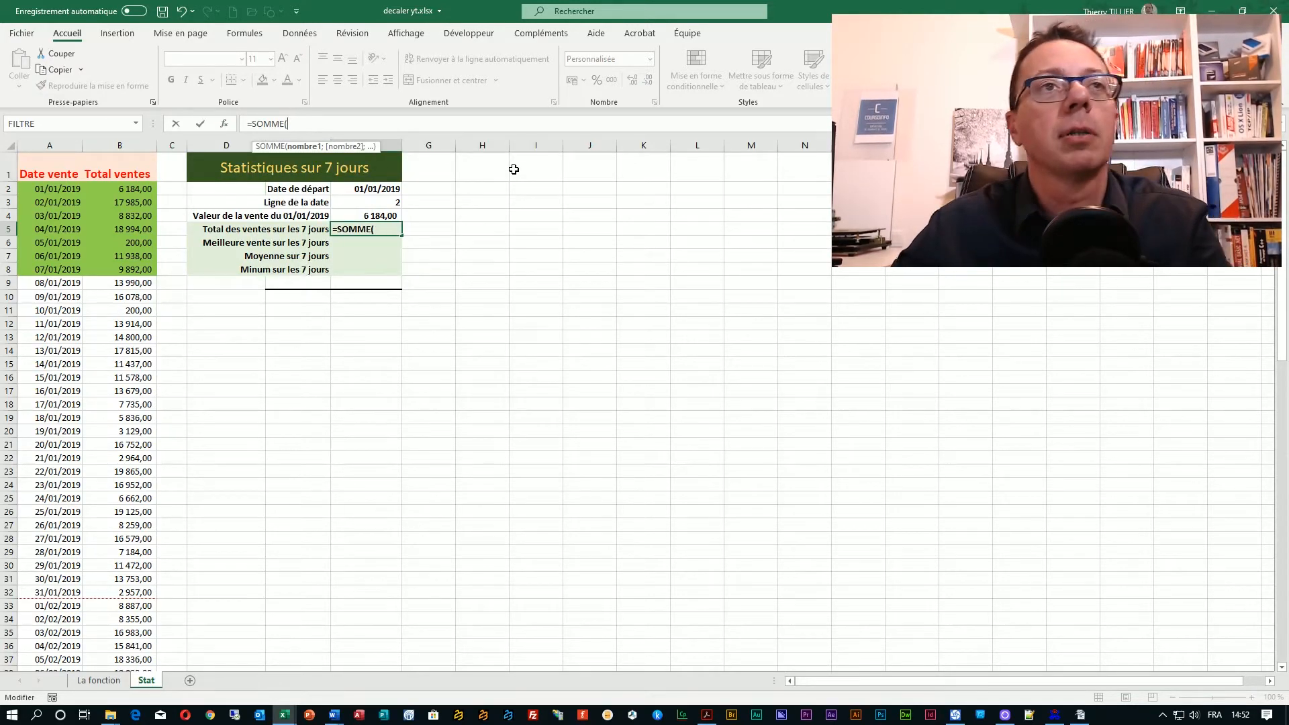
pyautogui.click(137, 124)
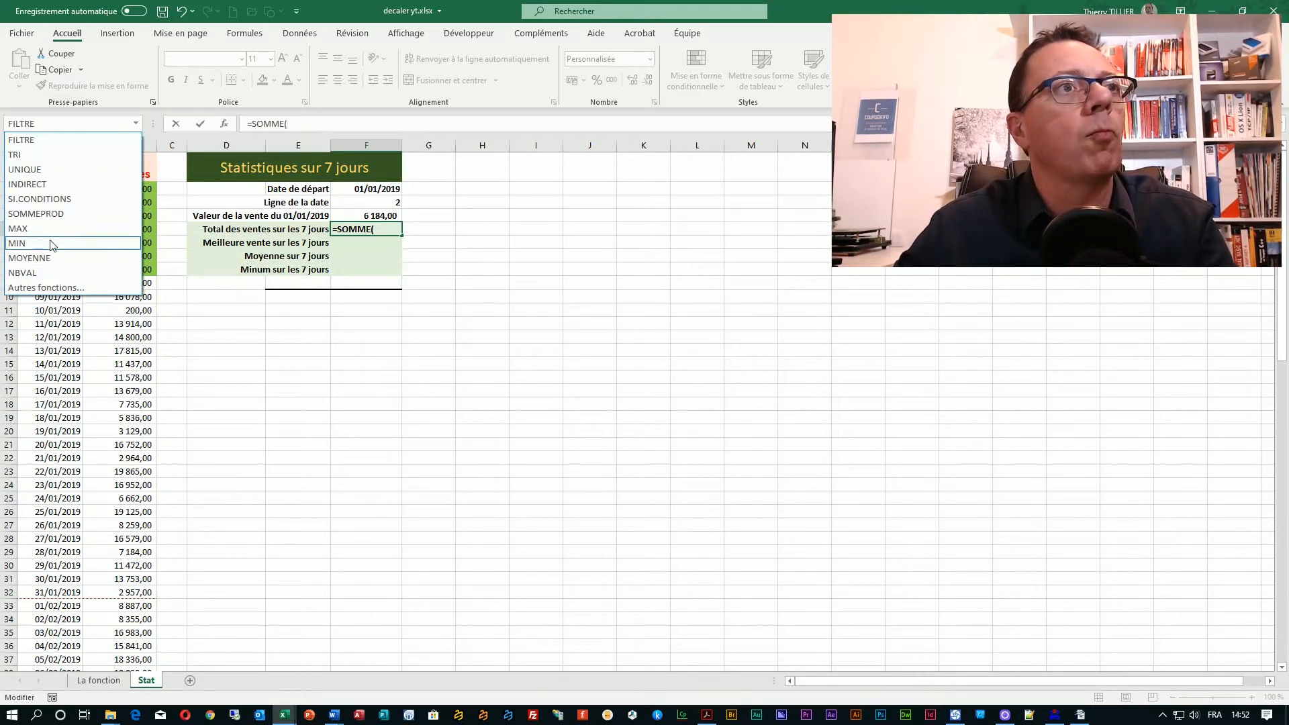
pyautogui.click(45, 288)
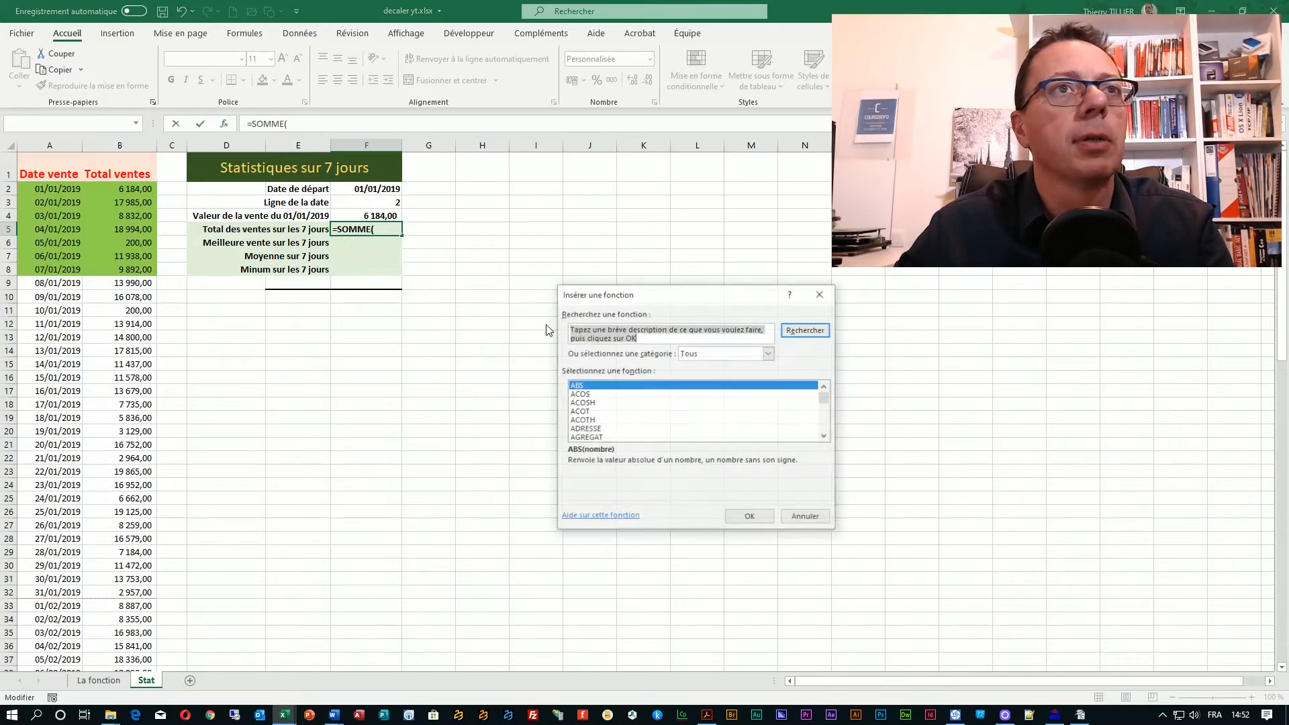
pyautogui.write('deca')
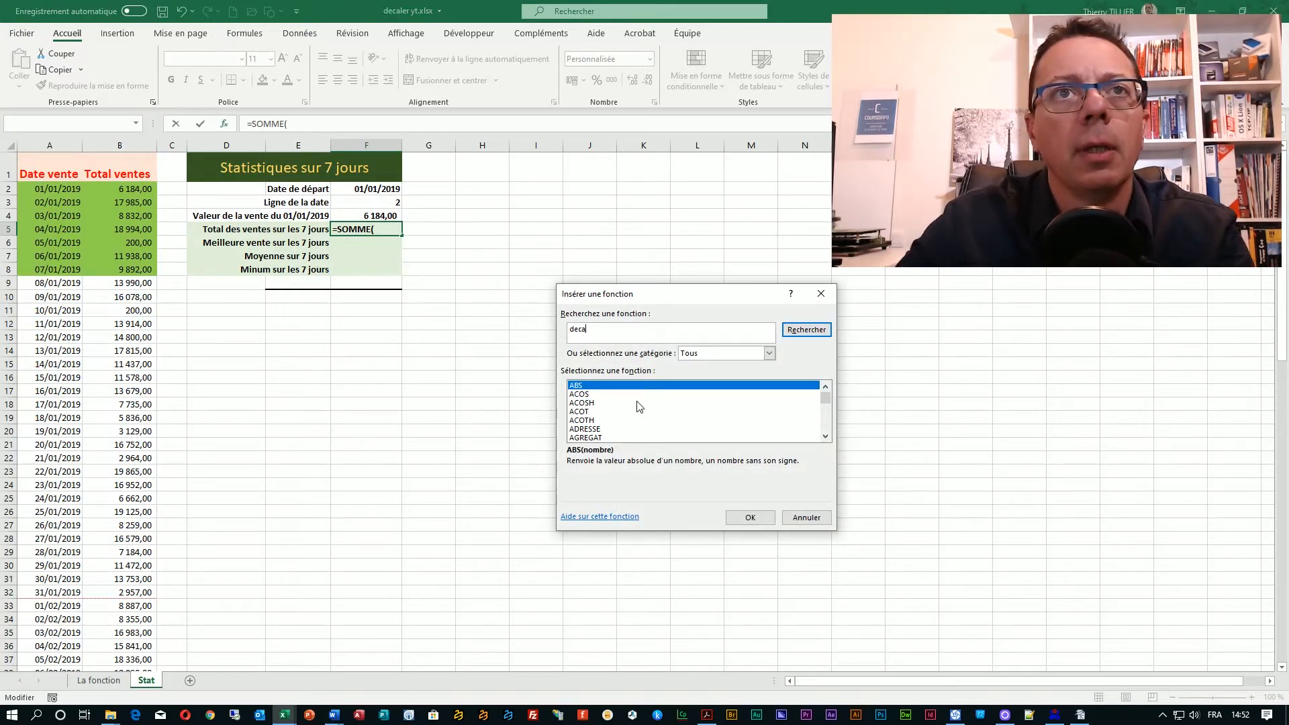
pyautogui.click(636, 404)
pyautogui.press('d')
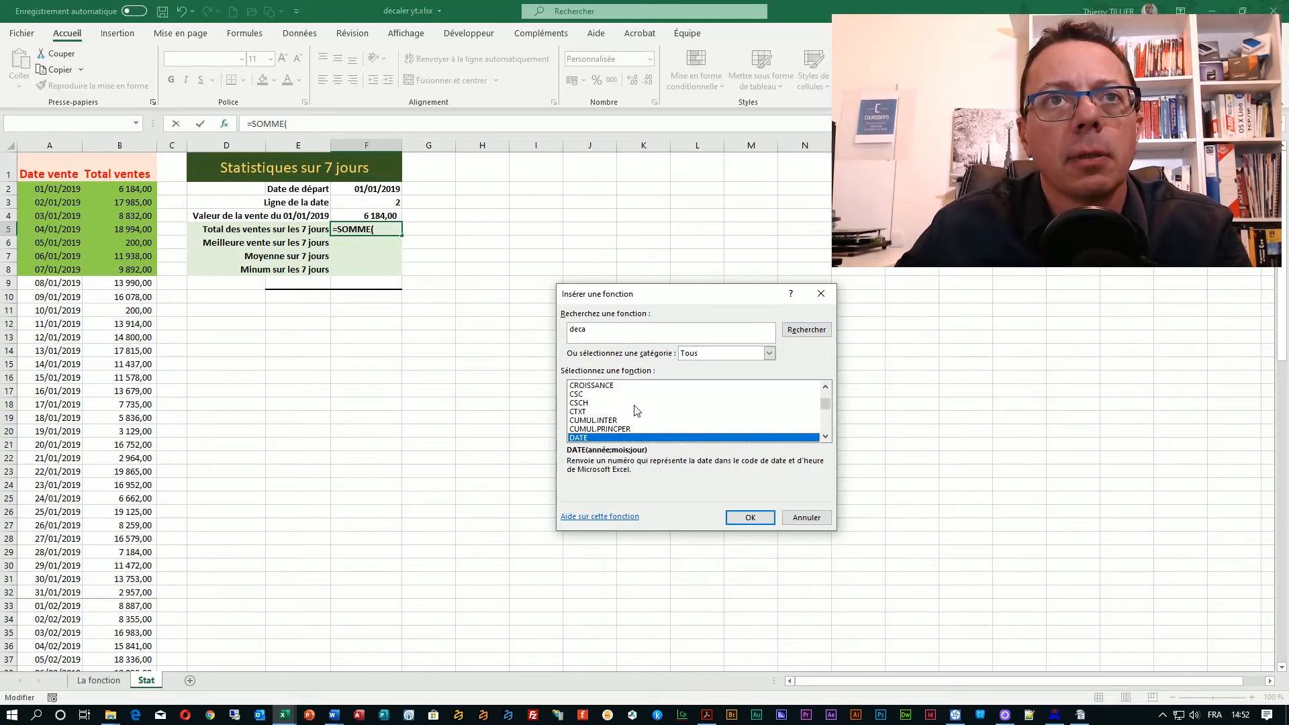
pyautogui.press('c')
pyautogui.press('d')
pyautogui.press('e')
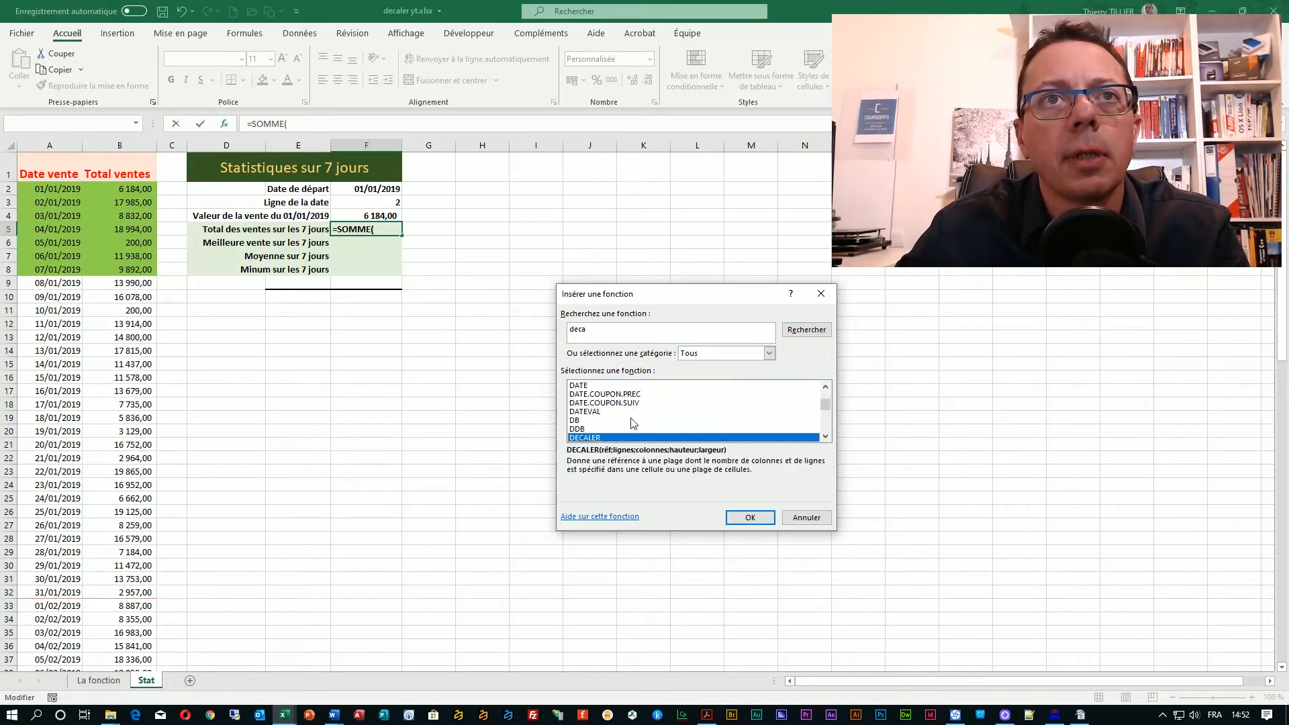
pyautogui.doubleClick(628, 436)
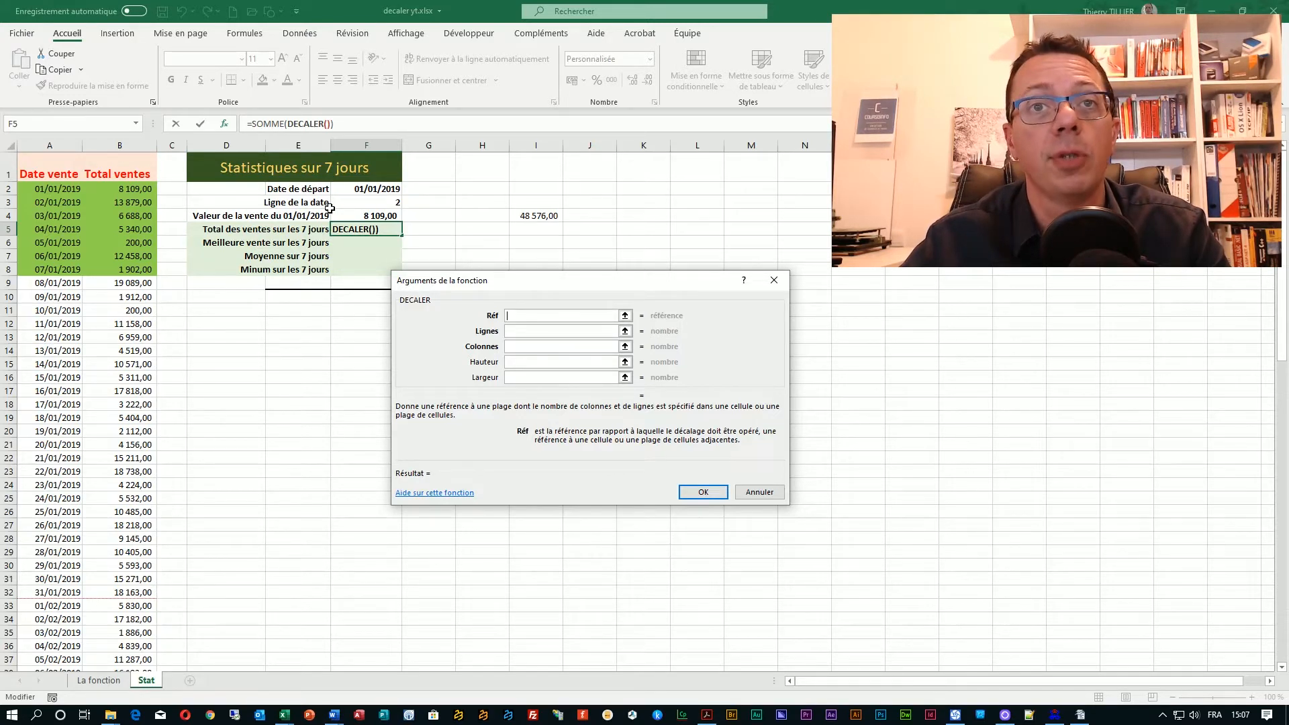
# Set DECALER's reference to header cell B1 and its row offset to F3-1.
pyautogui.click(126, 167)
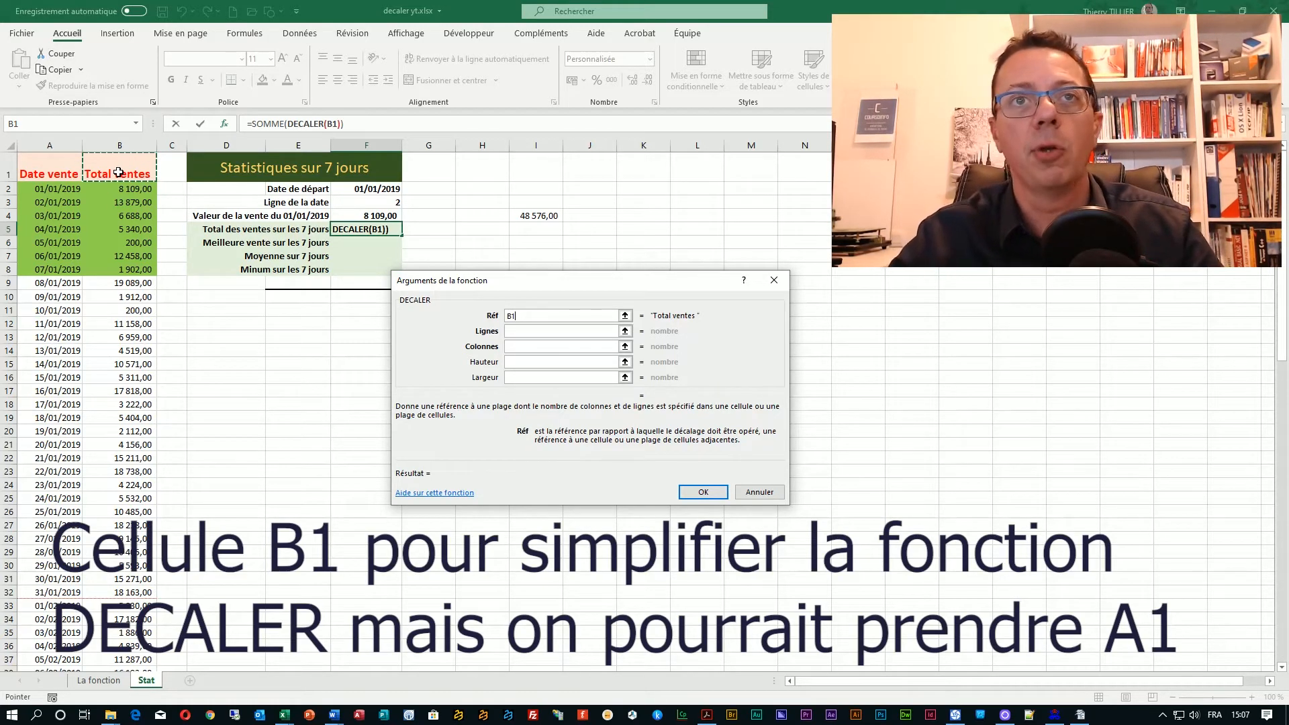
pyautogui.click(538, 332)
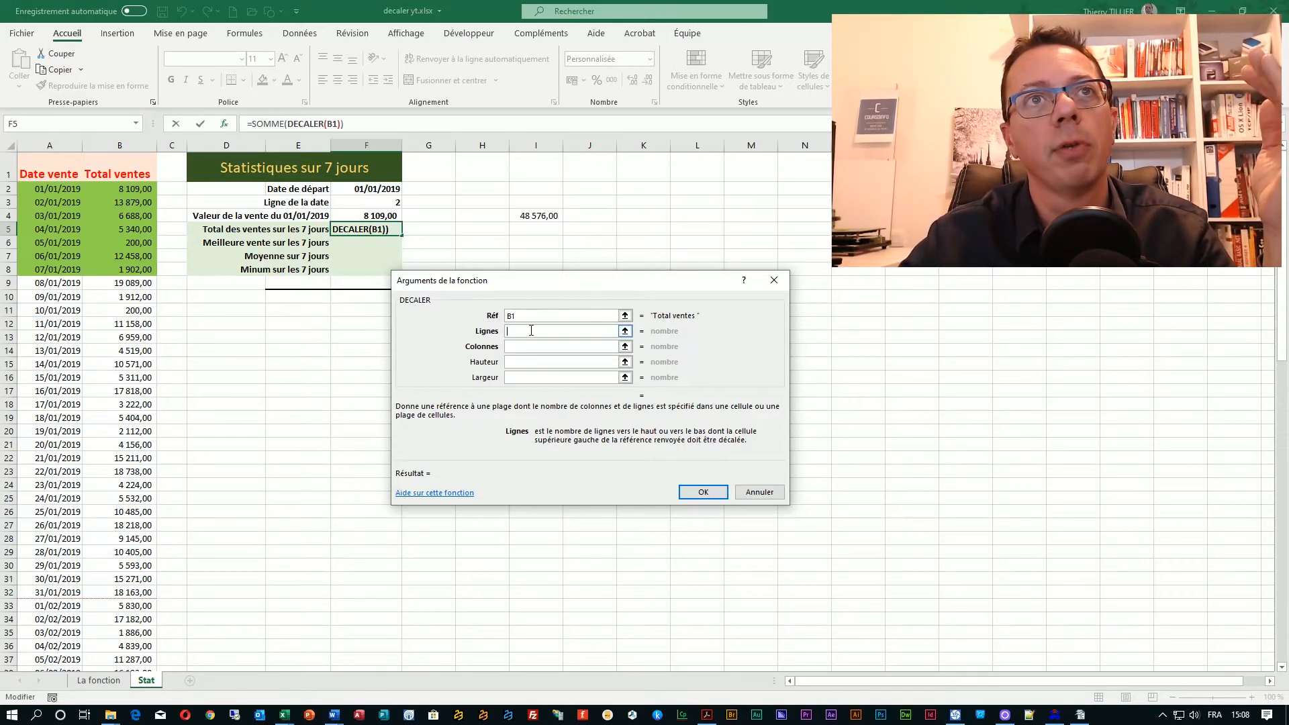
pyautogui.click(374, 204)
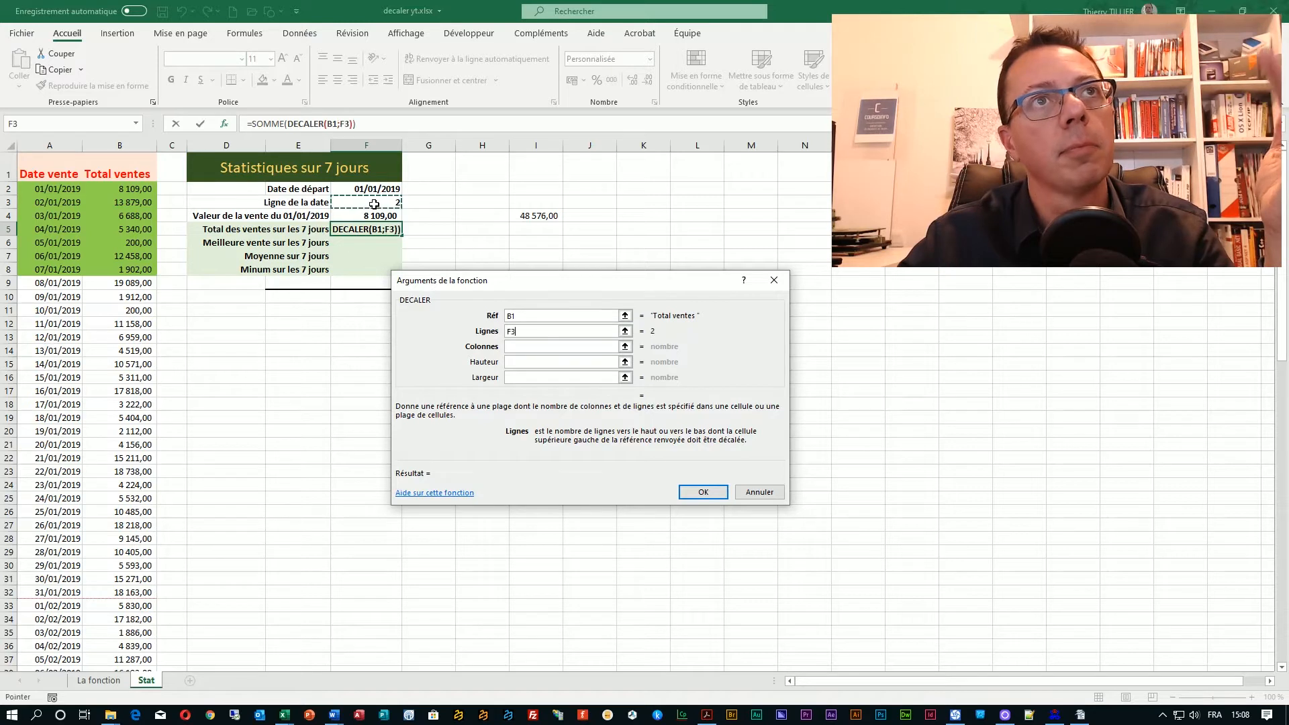
pyautogui.write('-1')
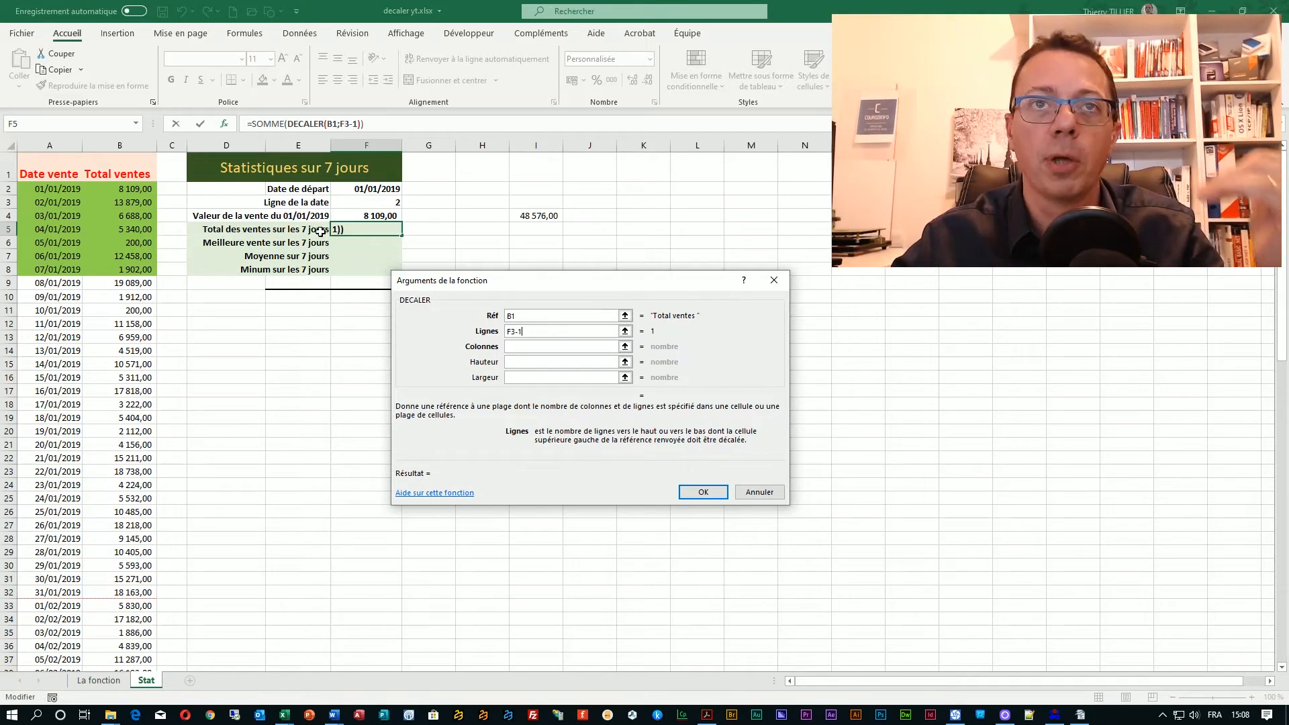
# Complete the F5 total by setting DECALER's columns to 0, height to 7 and width to 1, and compare it with the sum in I4.
pyautogui.click(527, 347)
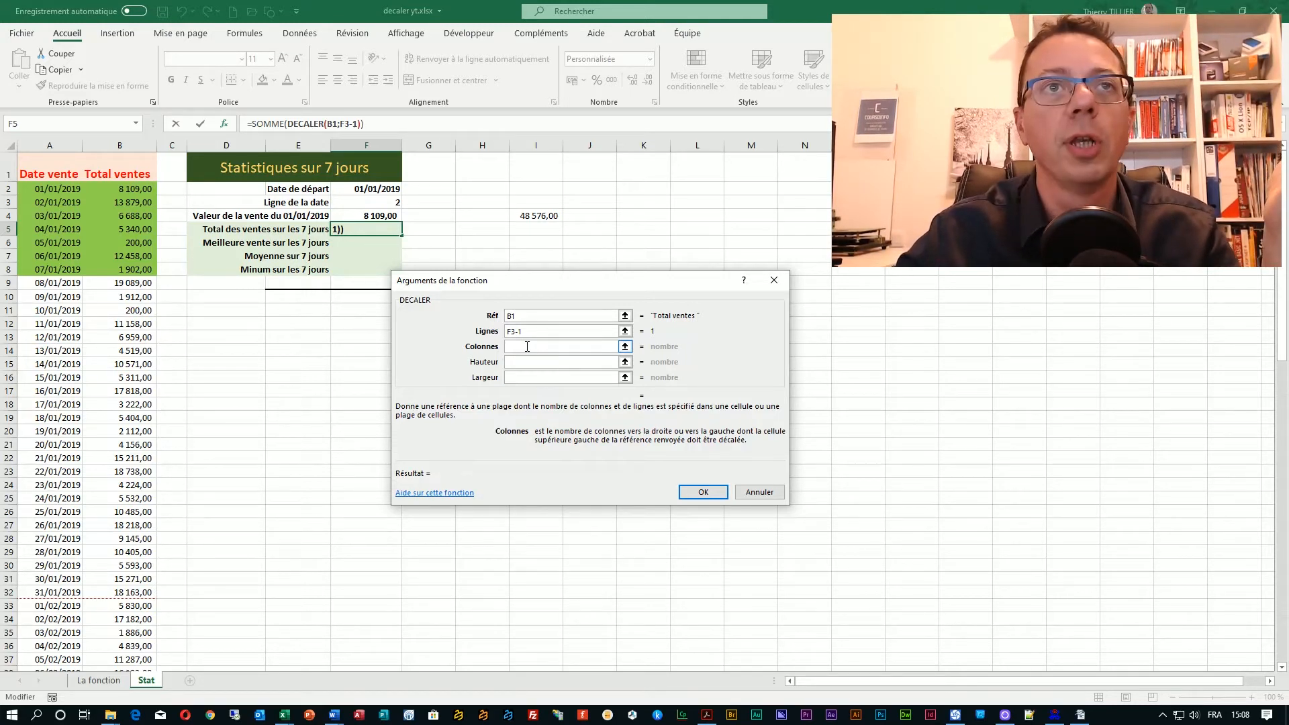
pyautogui.write('0')
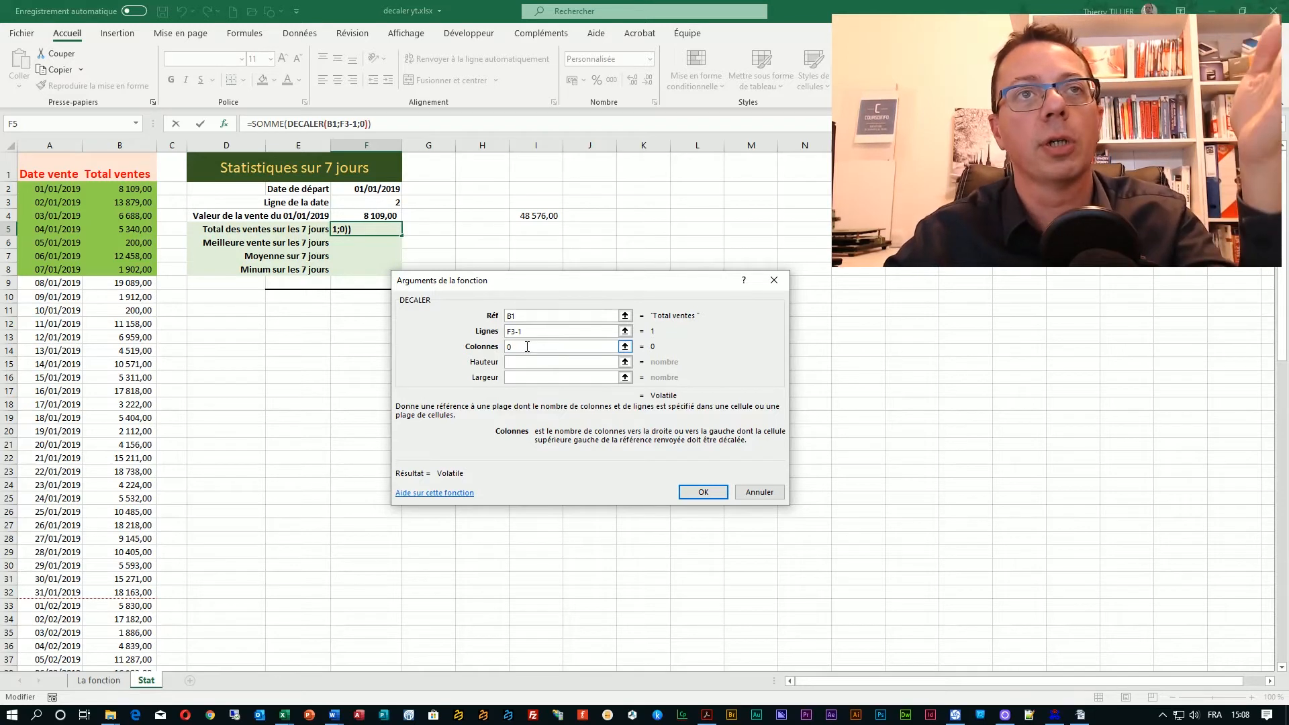
pyautogui.click(536, 364)
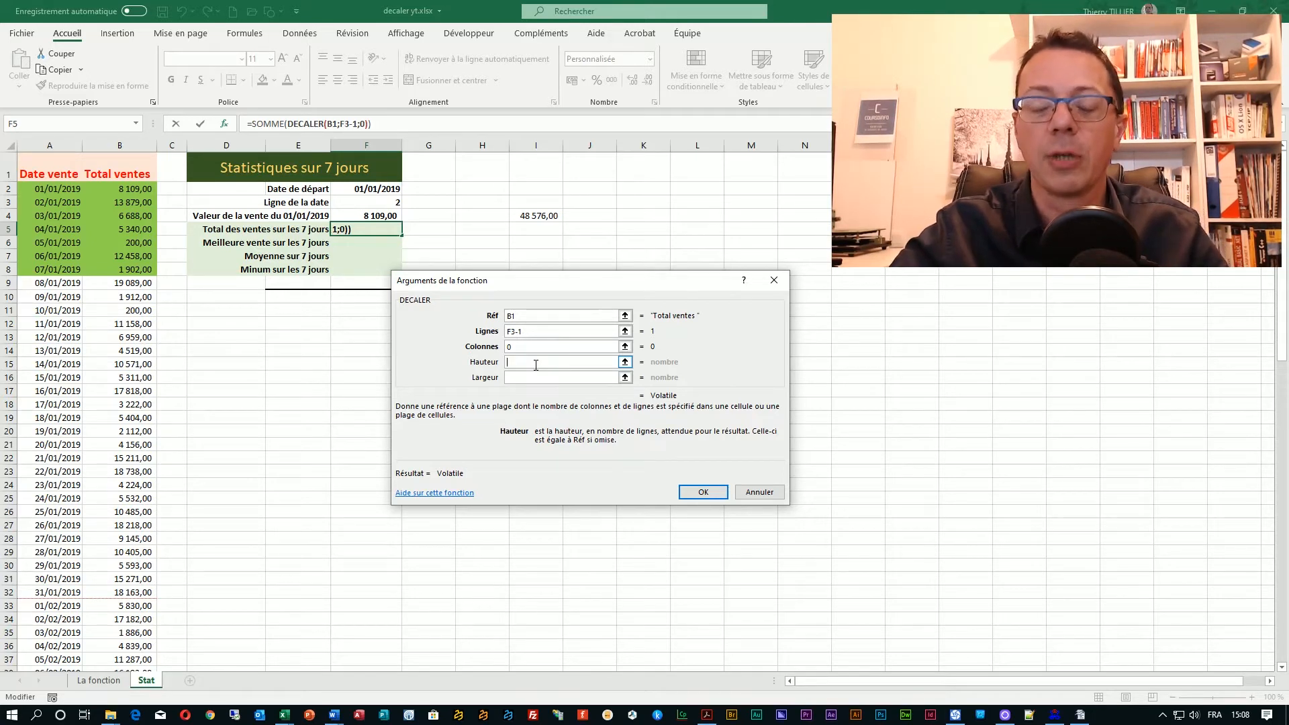
pyautogui.write('7')
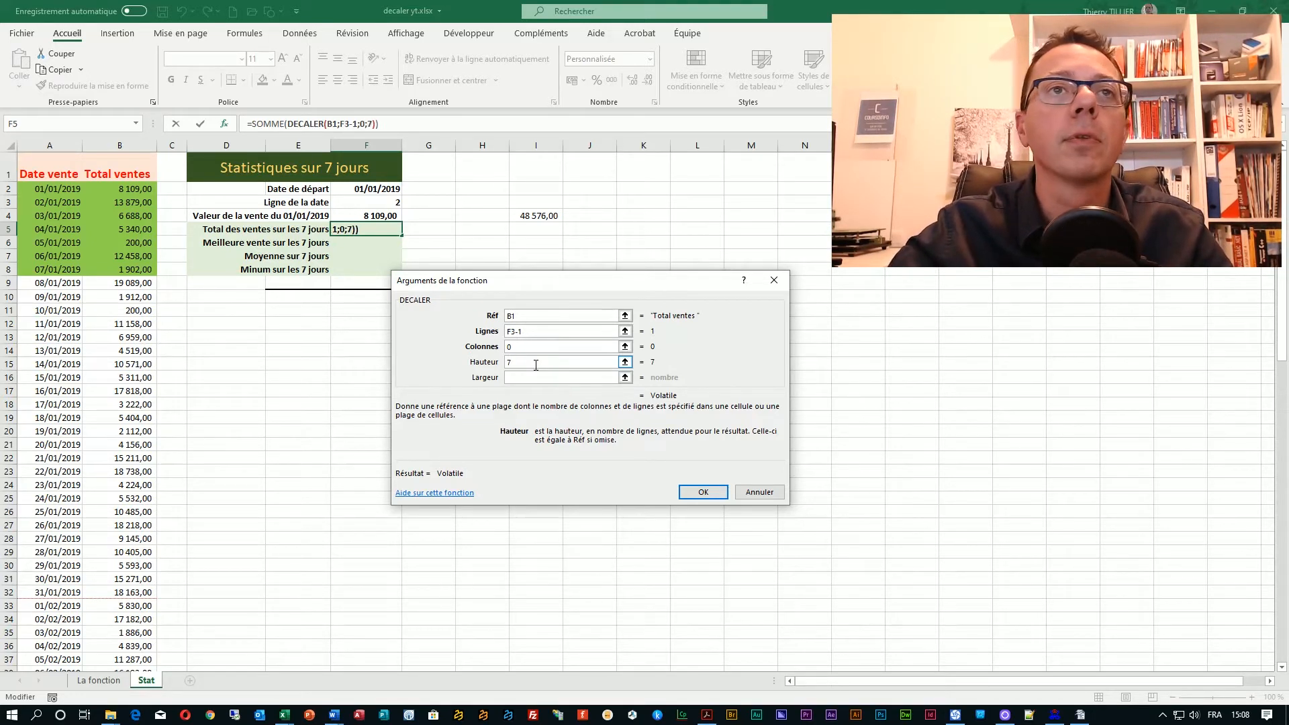
pyautogui.click(539, 378)
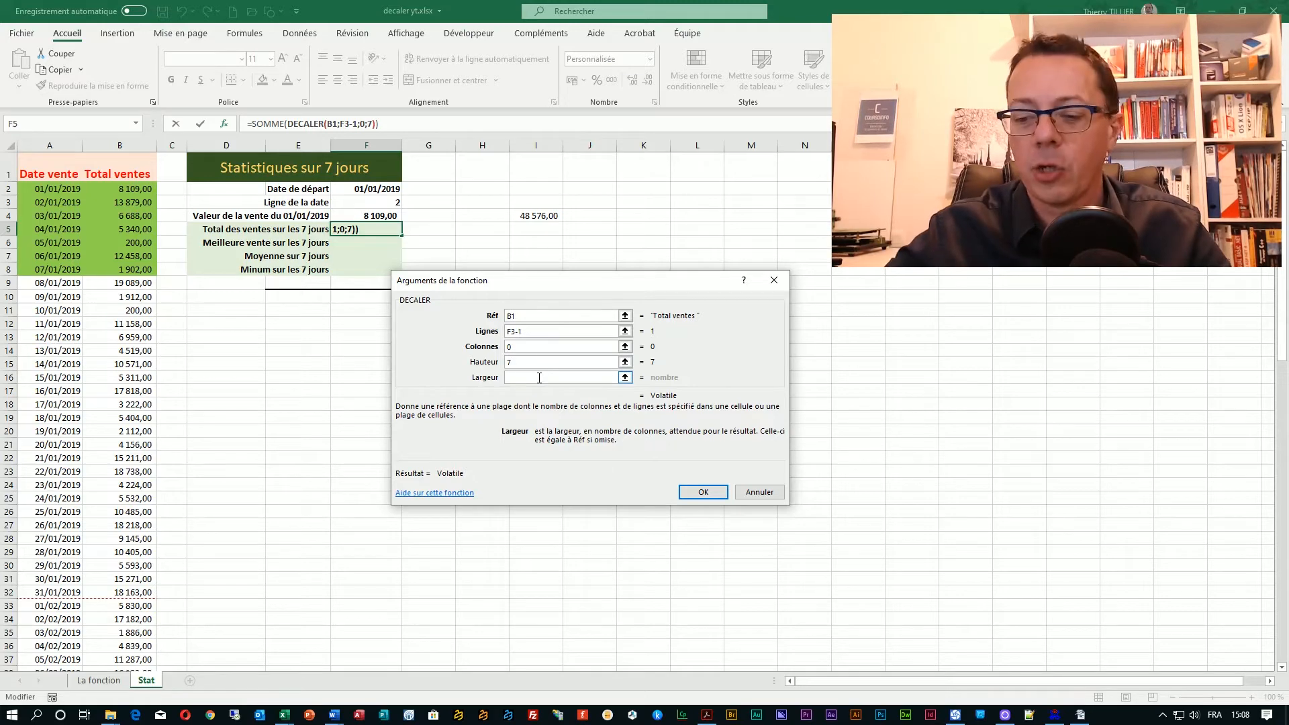
pyautogui.write('1')
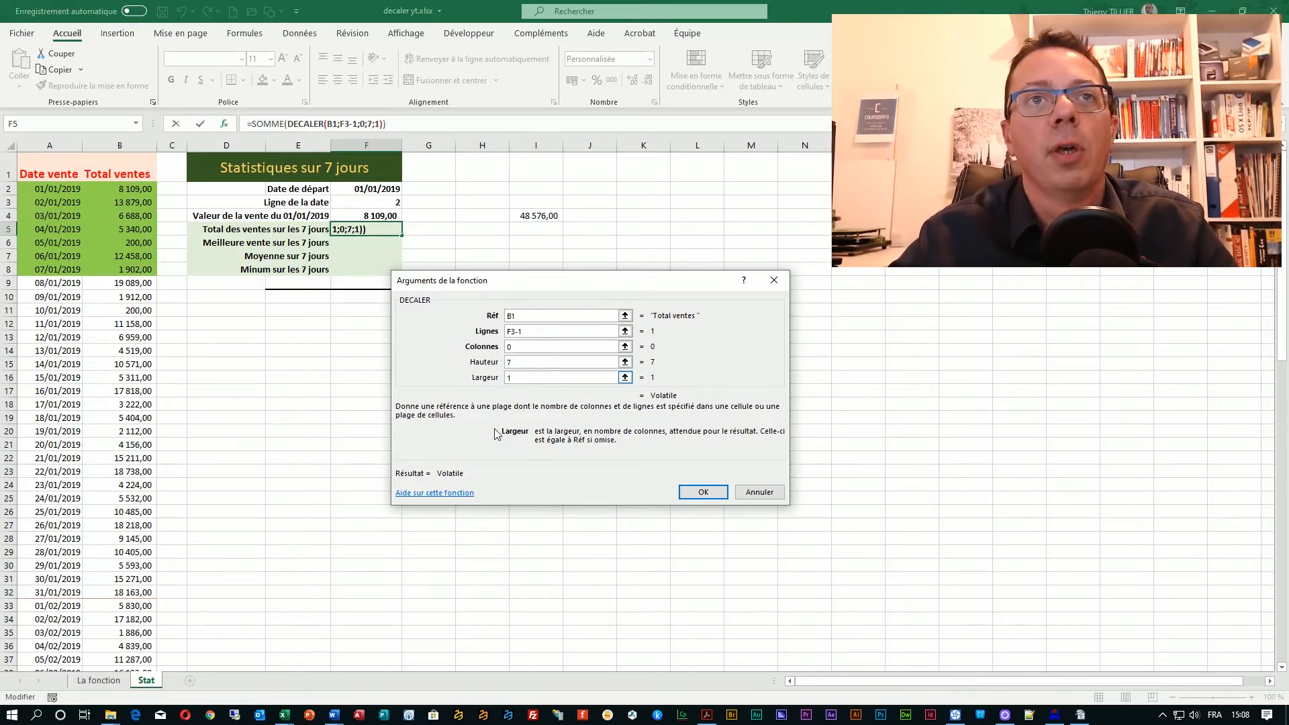
pyautogui.click(705, 493)
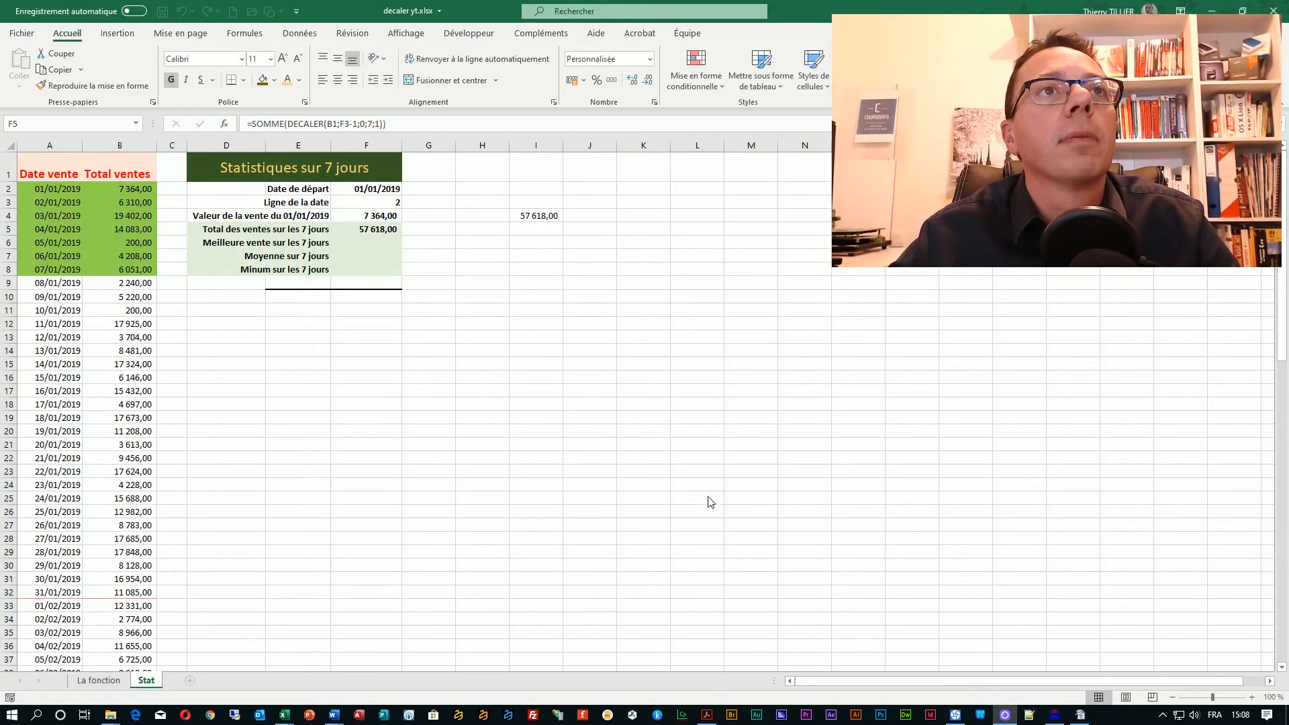
pyautogui.click(352, 226)
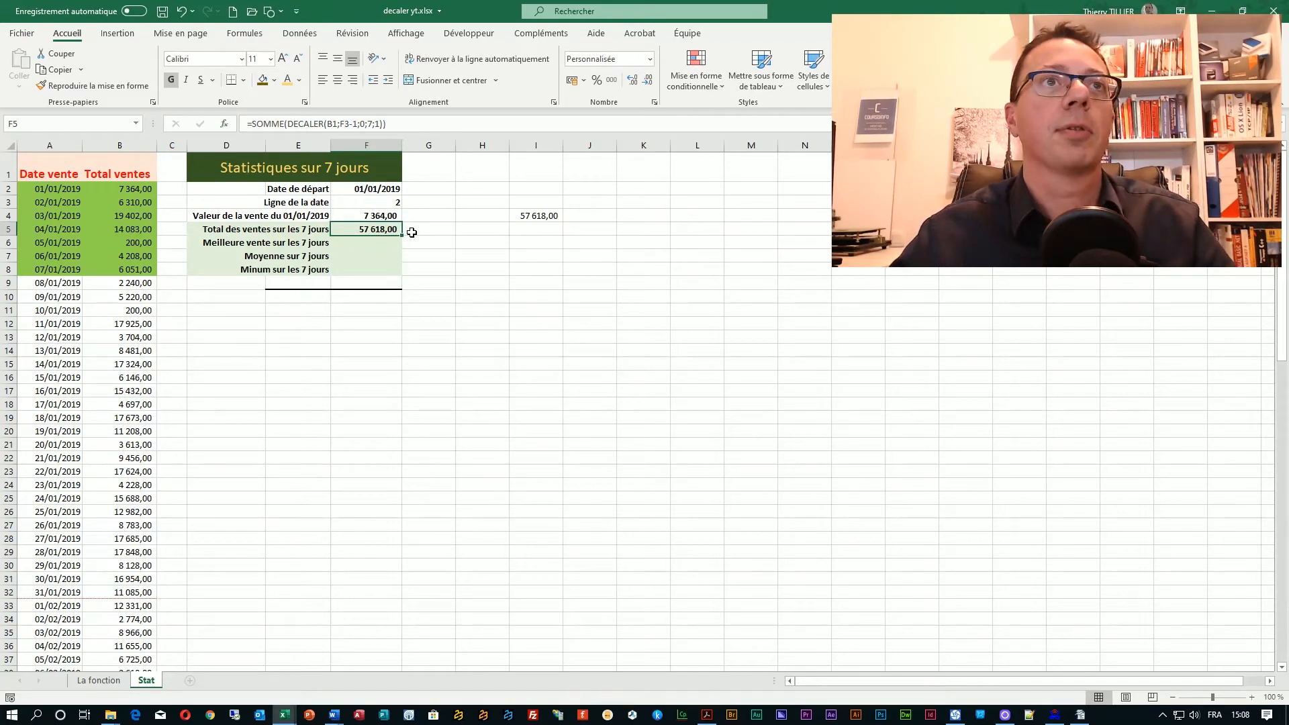
pyautogui.click(558, 217)
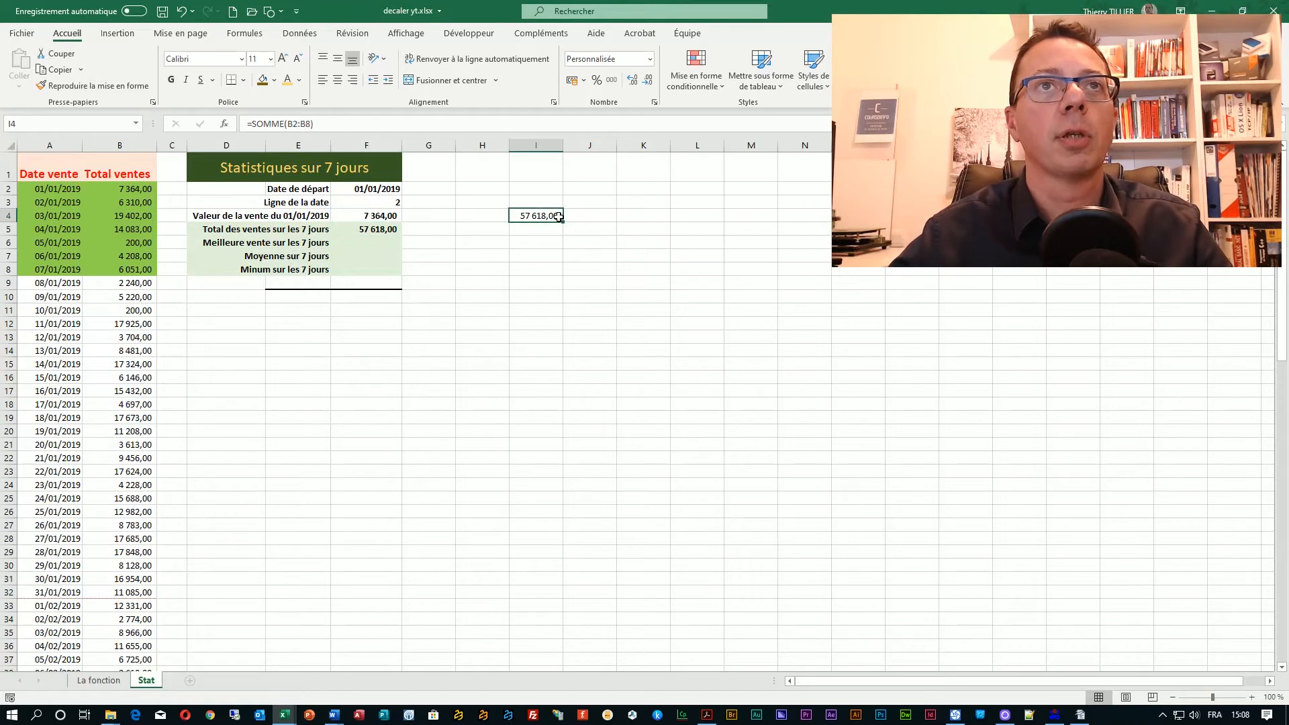
# Compare the check sum formula in I4 with the SOMME(DECALER) total formula in F5.
pyautogui.click(559, 123)
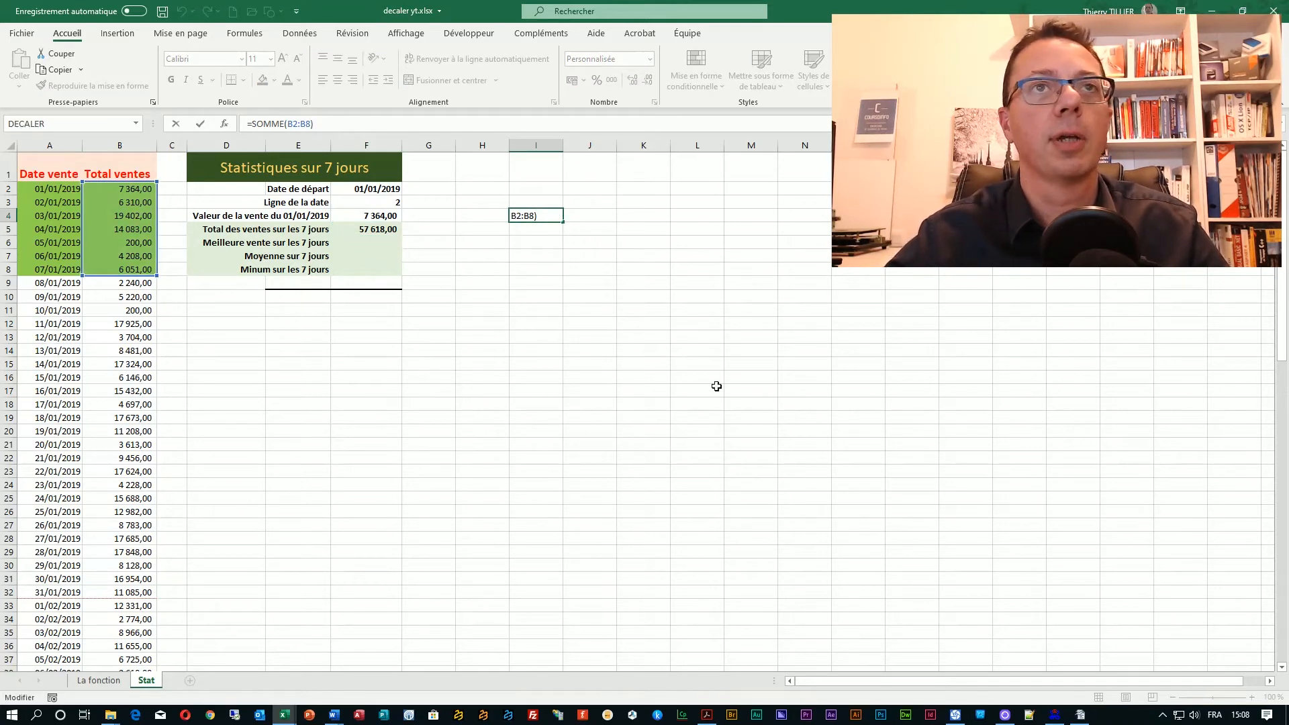
pyautogui.press('Return')
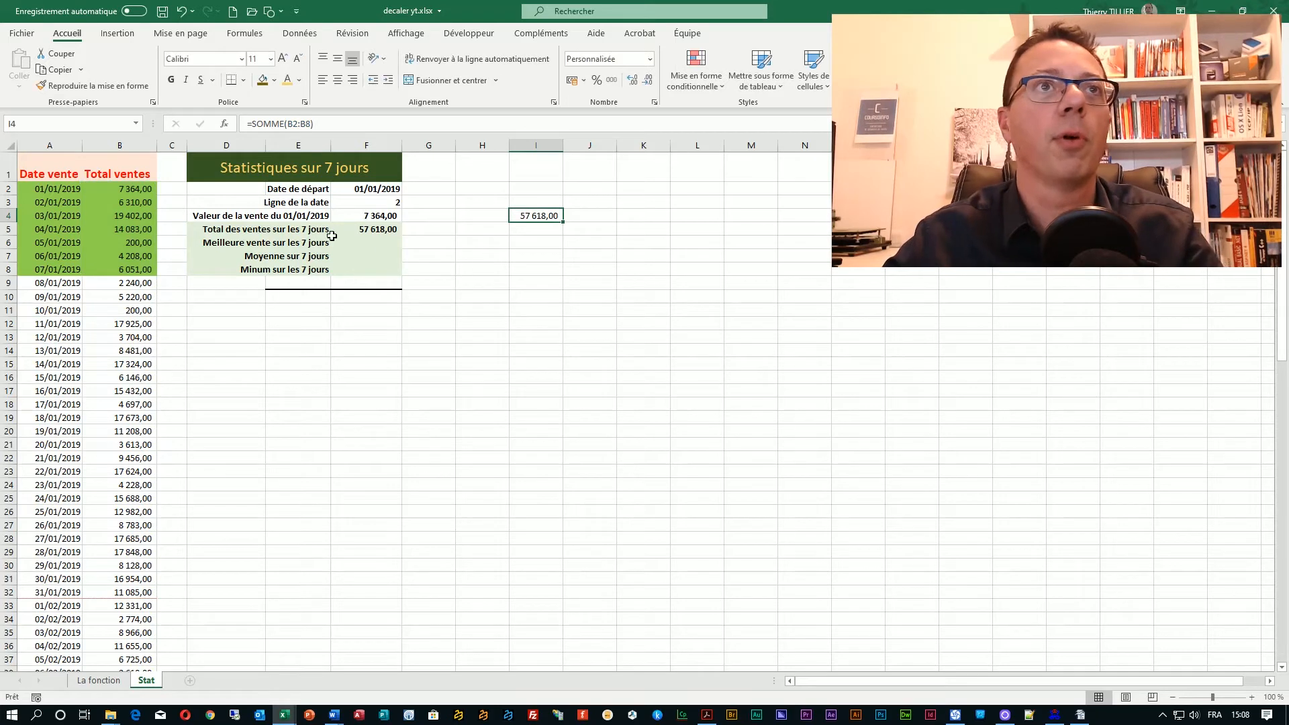
pyautogui.click(349, 229)
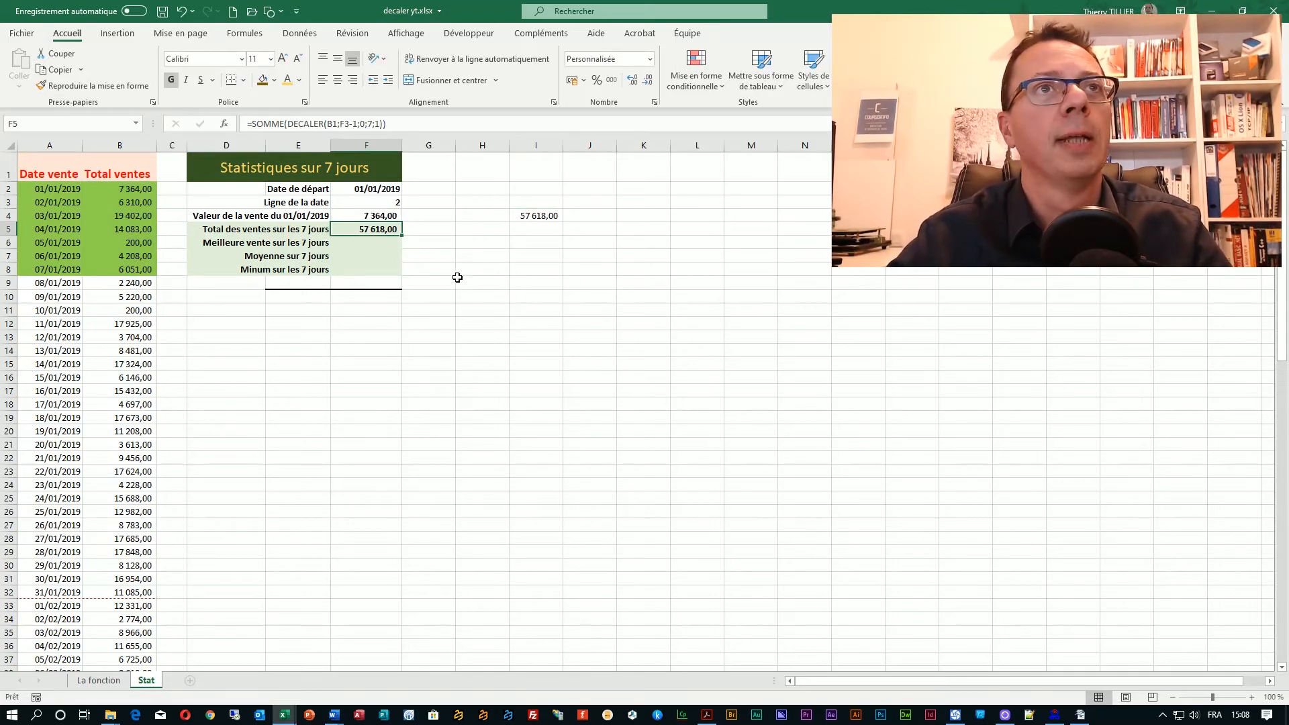
# Set the start date in F2 to 14/01/2019 and check the new seven-day total against the sum of B15:B21.
pyautogui.click(377, 189)
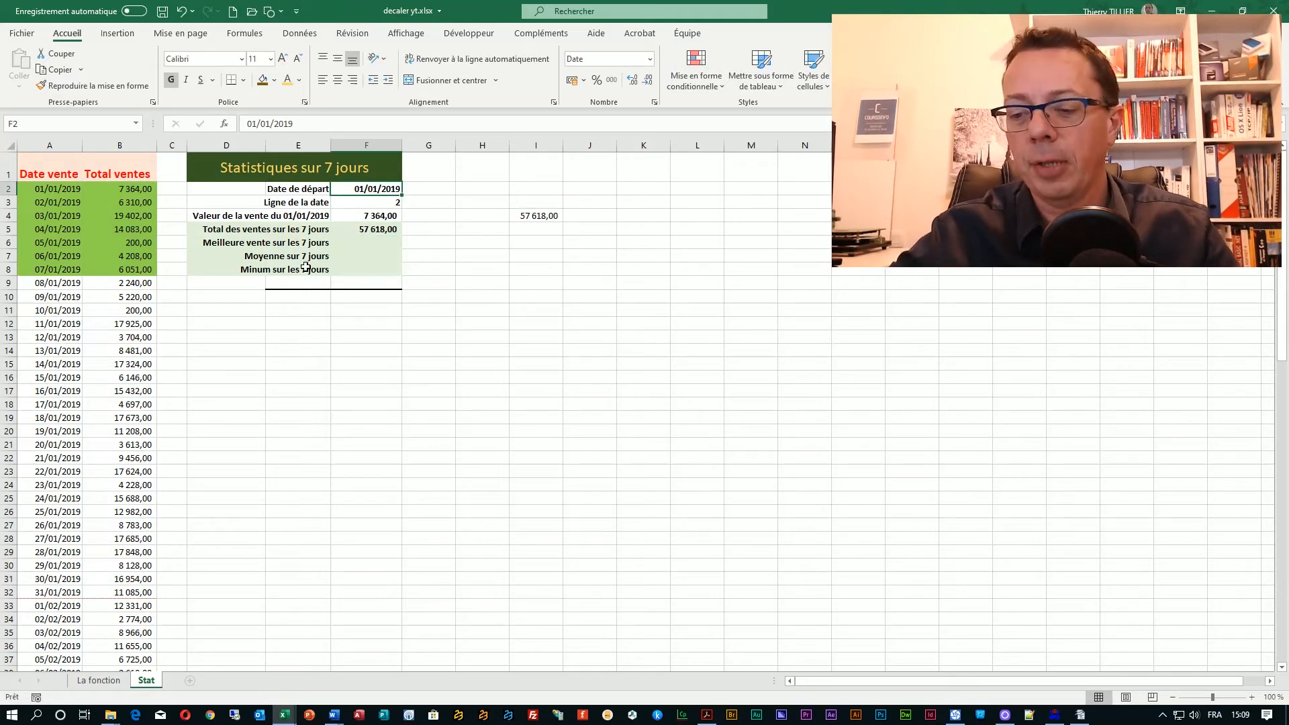
pyautogui.write('14')
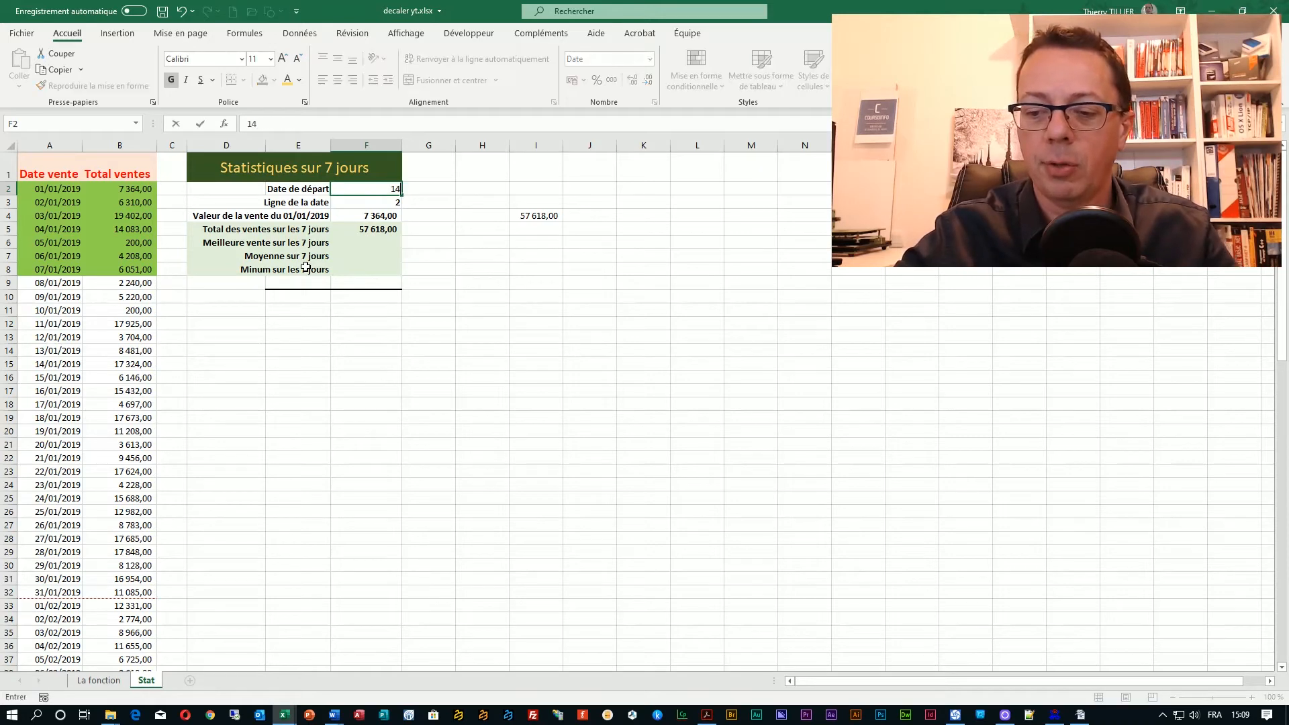
pyautogui.write('/1/19')
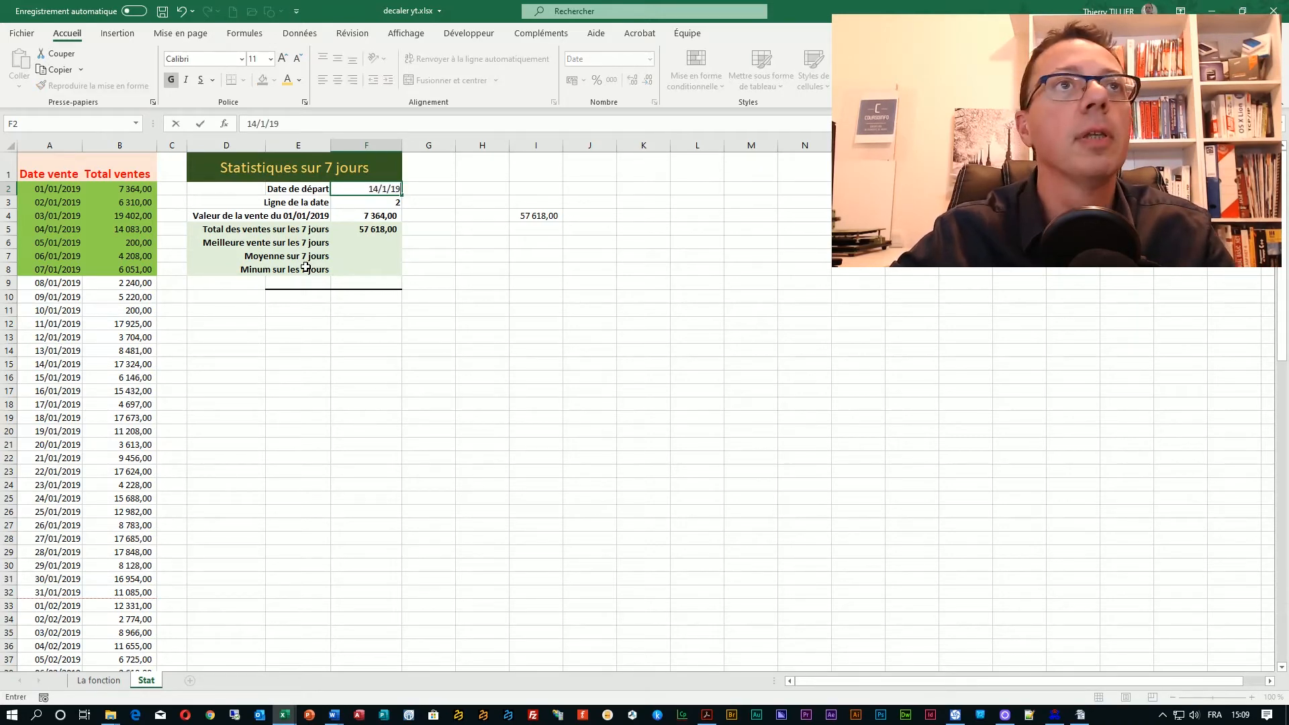
pyautogui.press('Return')
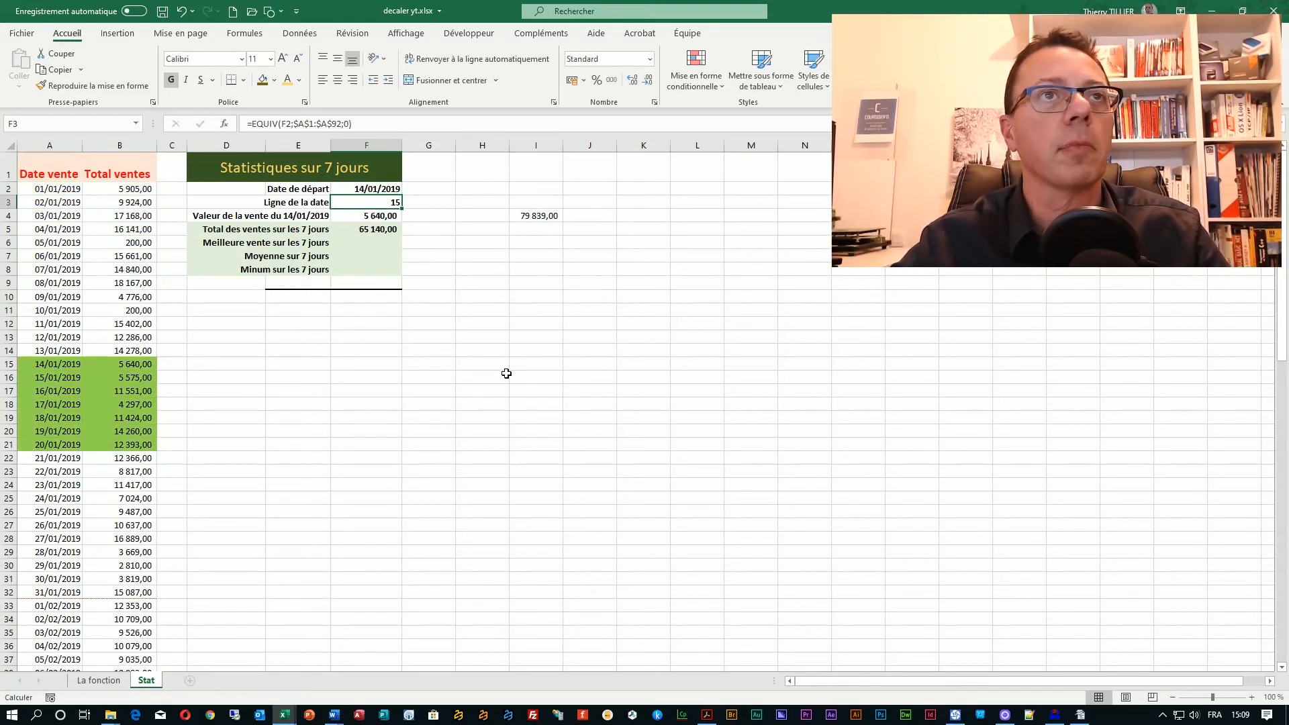
pyautogui.moveTo(133, 364); pyautogui.dragTo(132, 445)
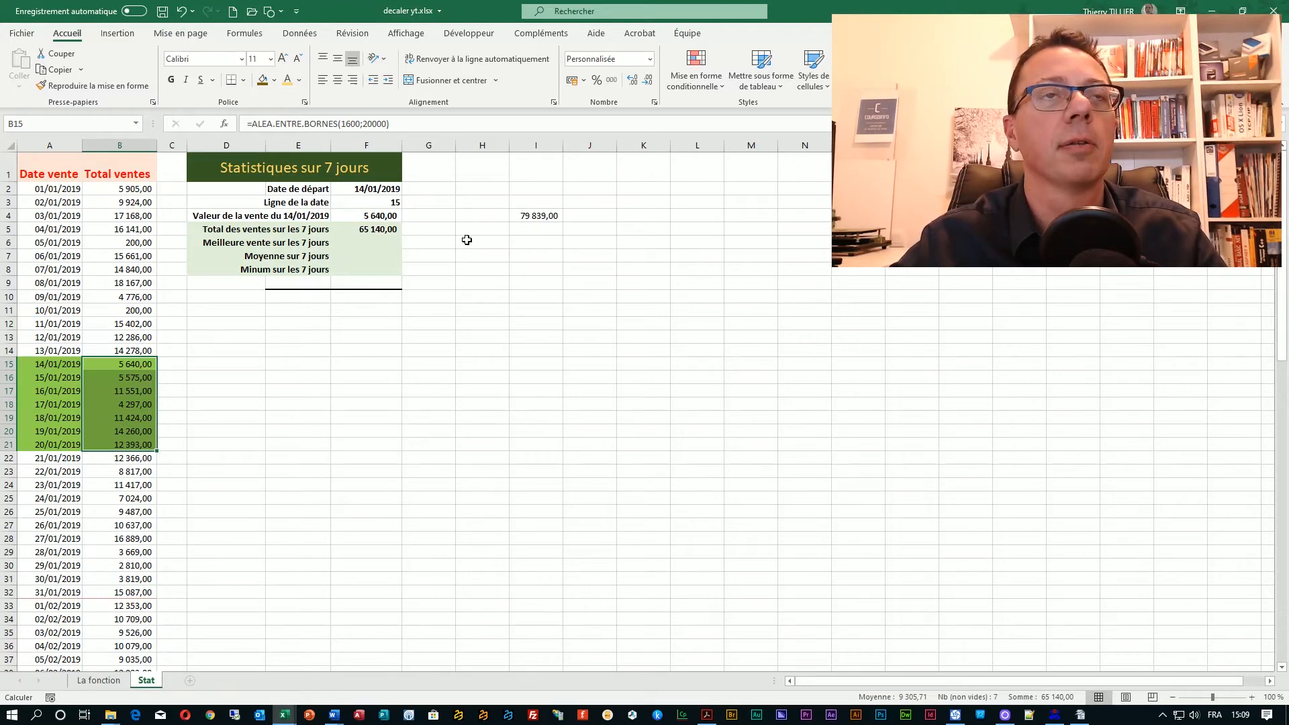
# Recalculate the sheet and delete the check sum formula from cell I4.
pyautogui.click(537, 213)
pyautogui.press('F9')
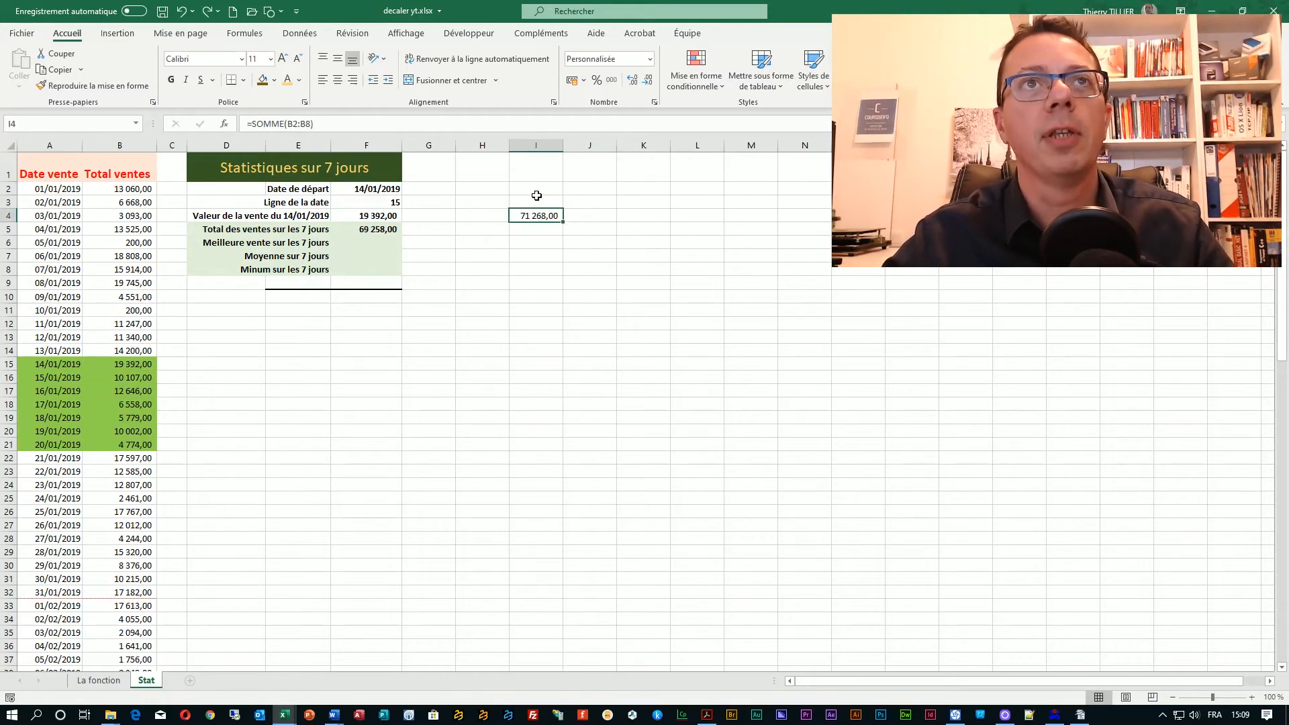
pyautogui.click(495, 128)
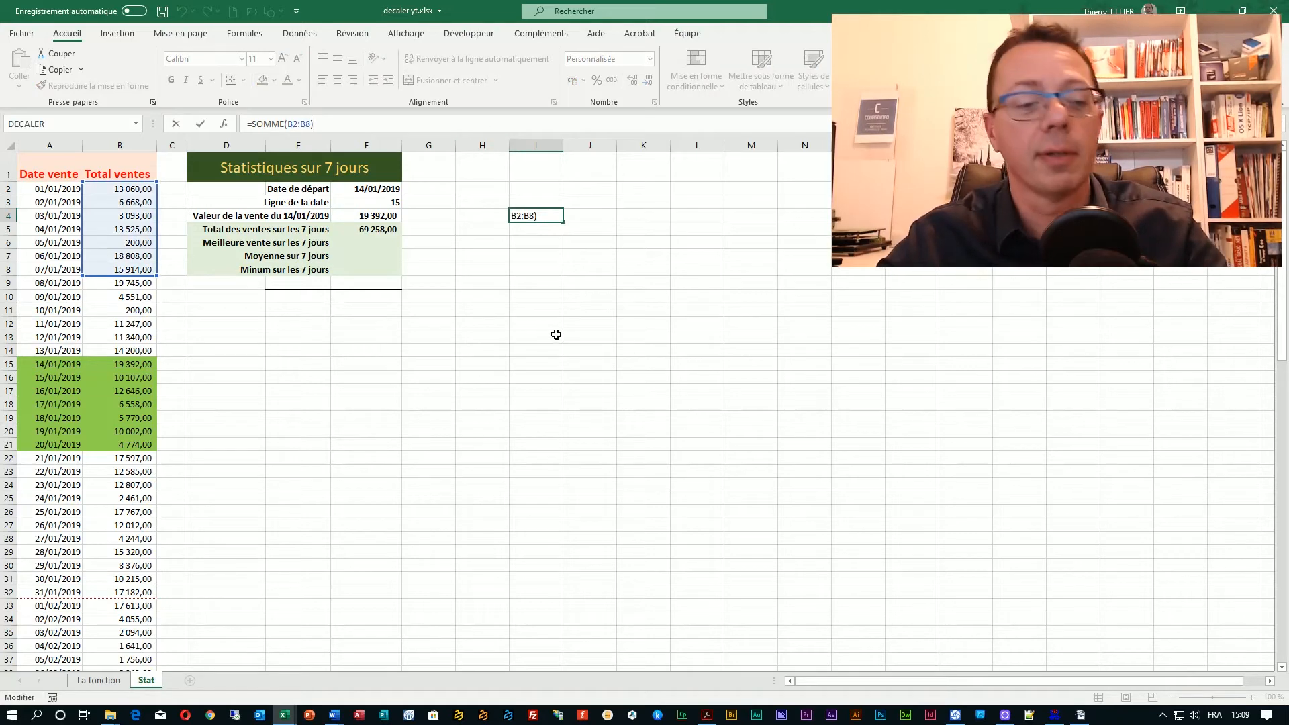
pyautogui.press('Escape')
pyautogui.click(535, 256)
pyautogui.click(532, 218)
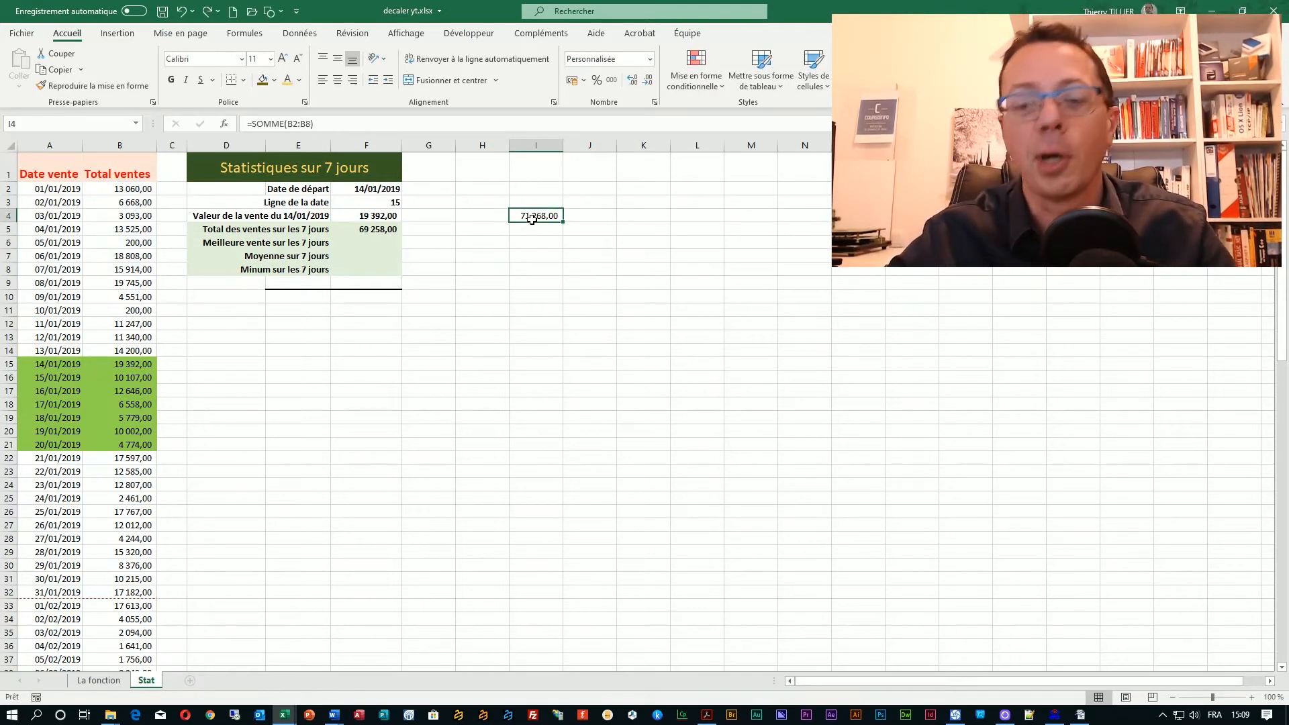
pyautogui.press('Delete')
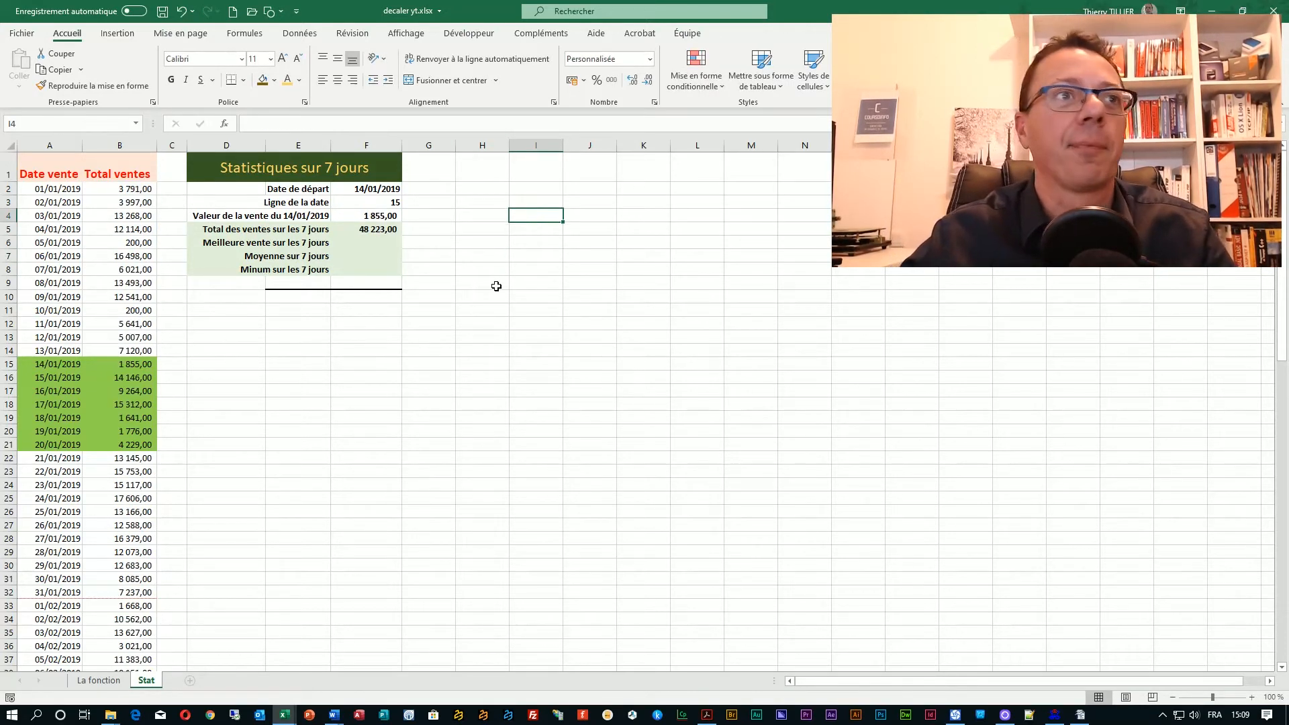
pyautogui.click(495, 285)
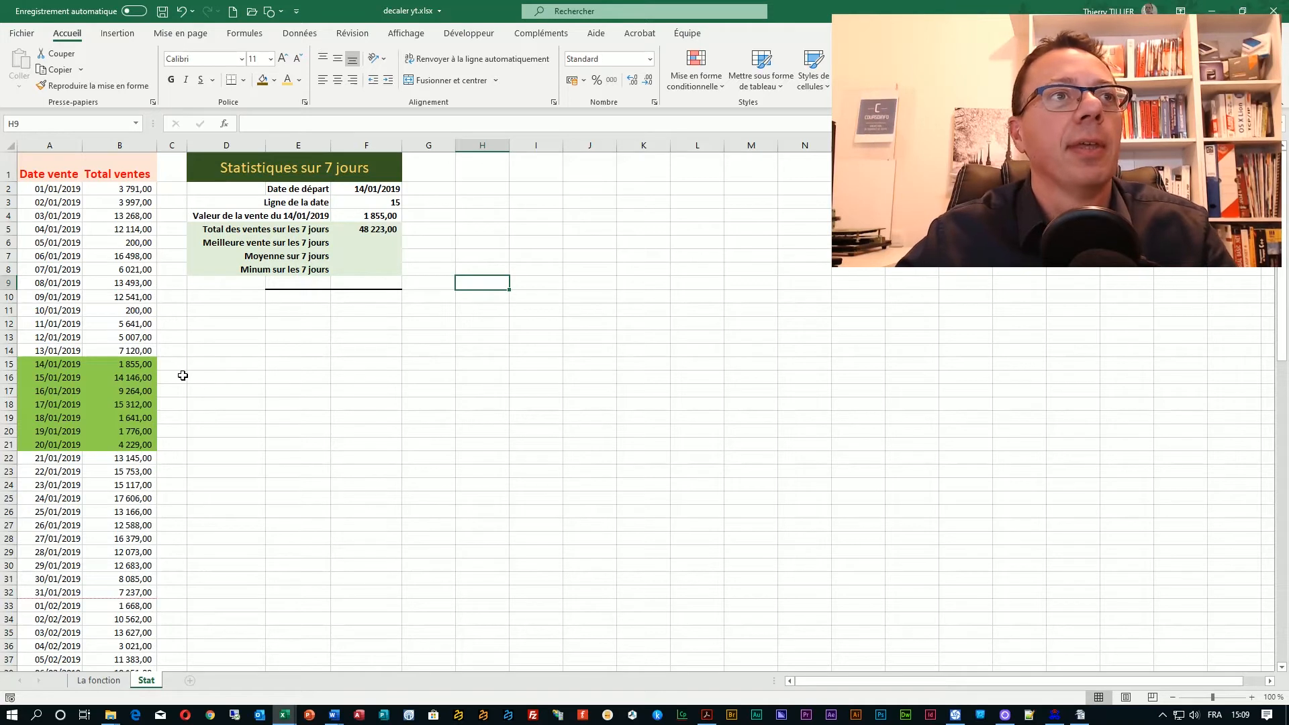
# Start a MAX formula in F6 for the best sale over seven days and nest the DECALER function inside it.
pyautogui.click(387, 229)
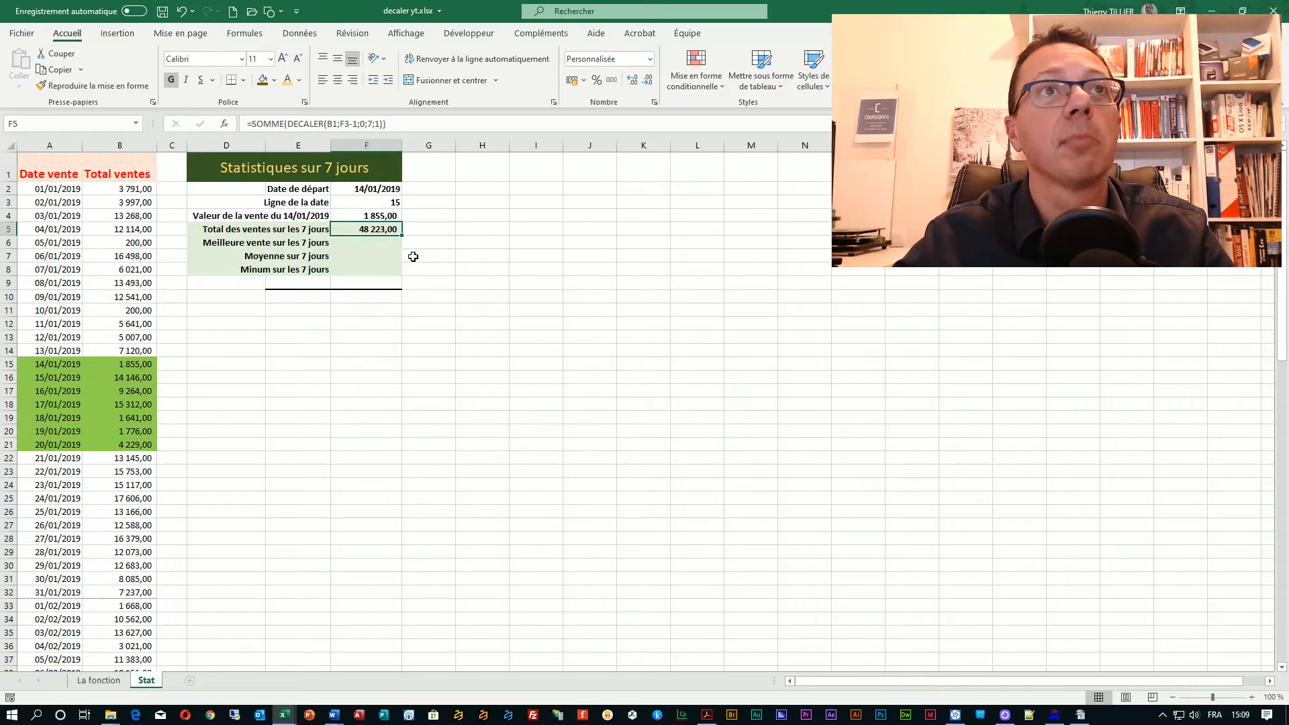
pyautogui.click(251, 241)
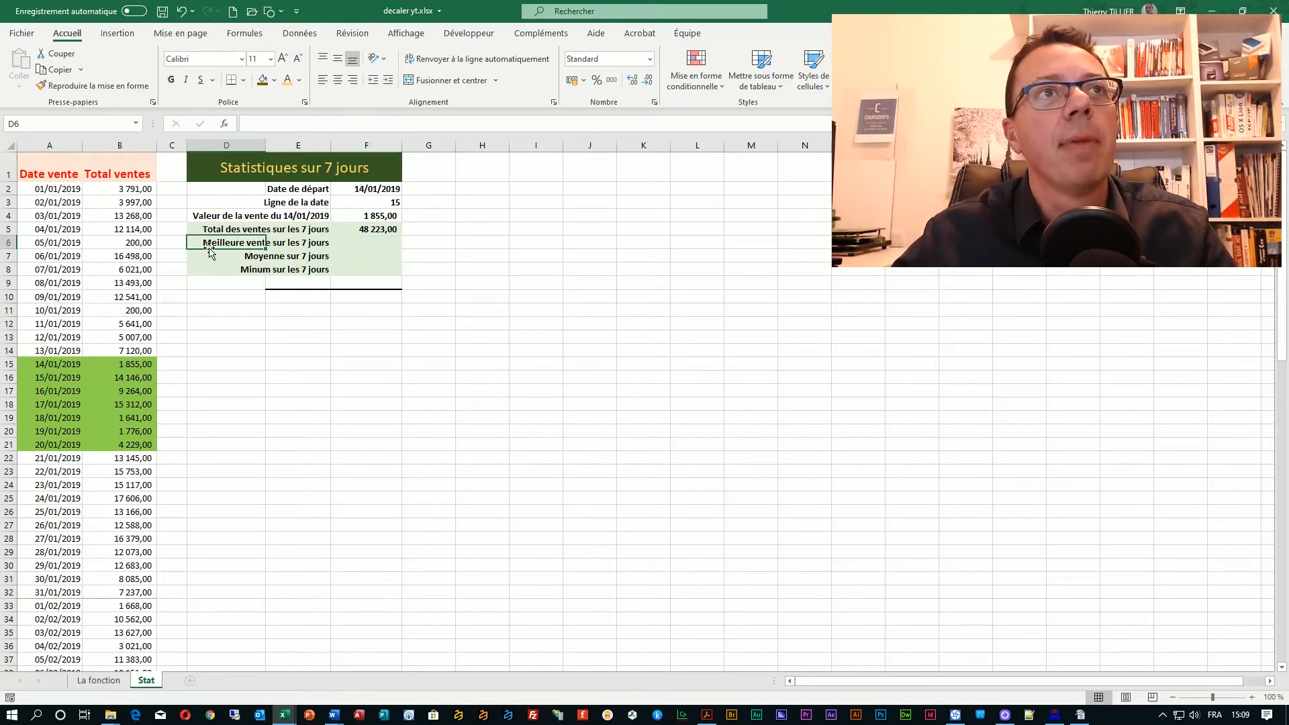
pyautogui.click(381, 246)
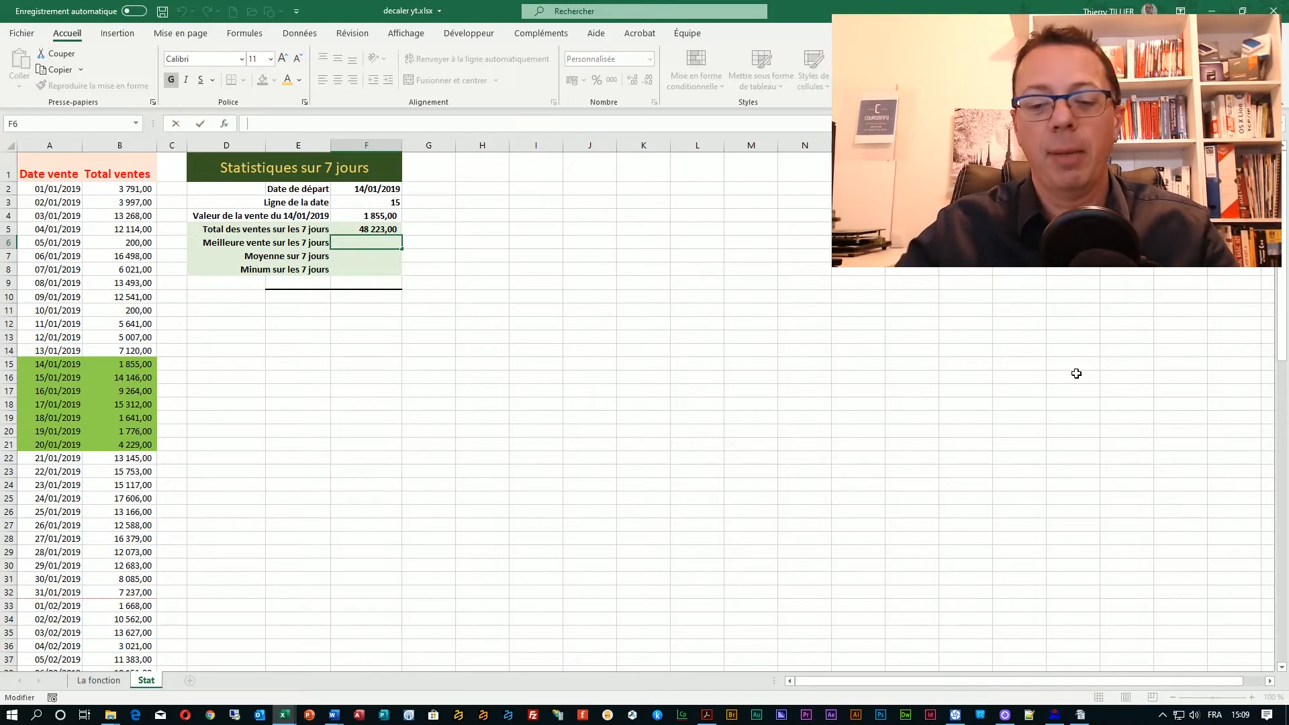
pyautogui.write('=')
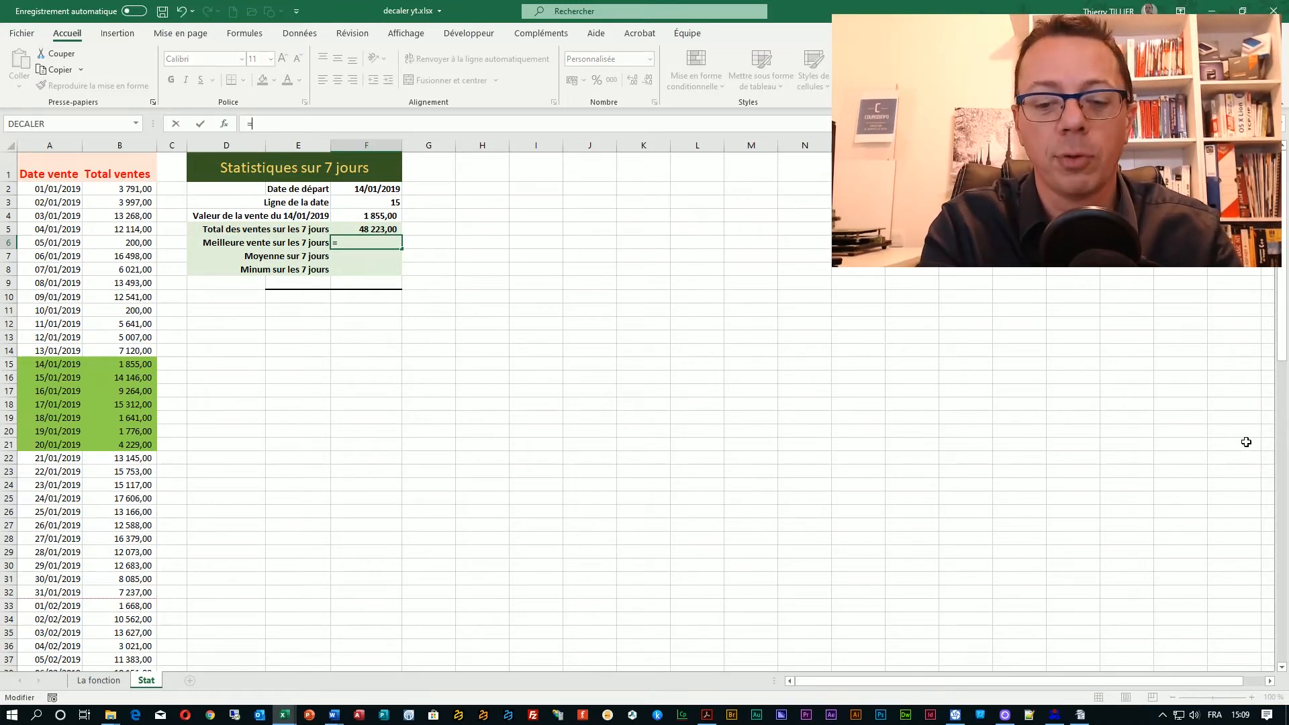
pyautogui.write('max')
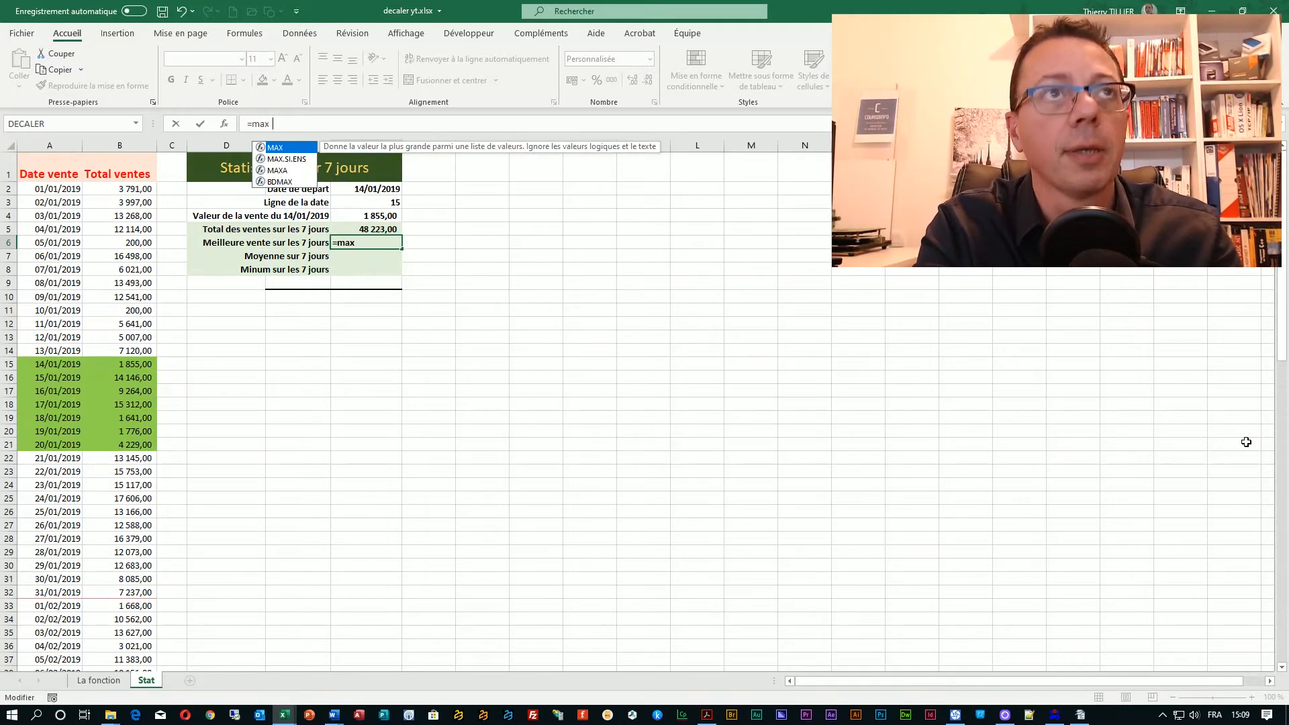
pyautogui.write('(decaler(')
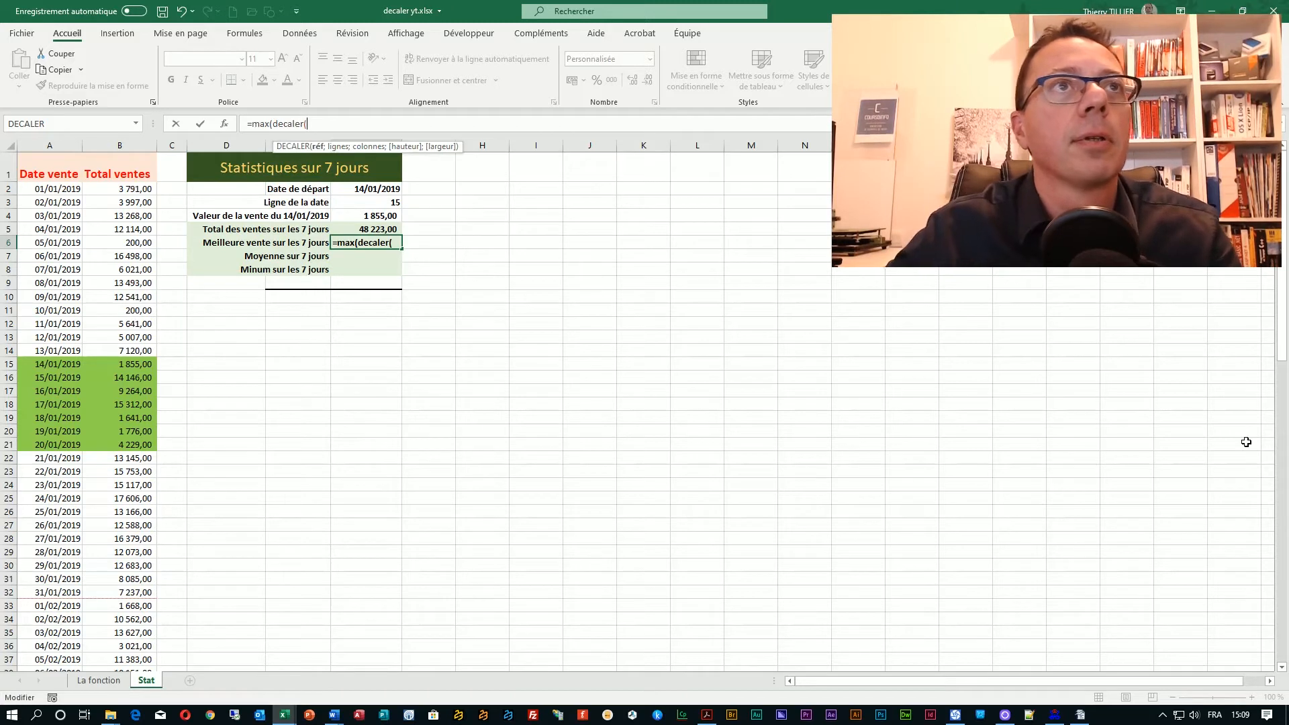
# Set the nested DECALER's reference to header cell B1 and its row offset to F3-1 in the F6 formula.
pyautogui.click(127, 168)
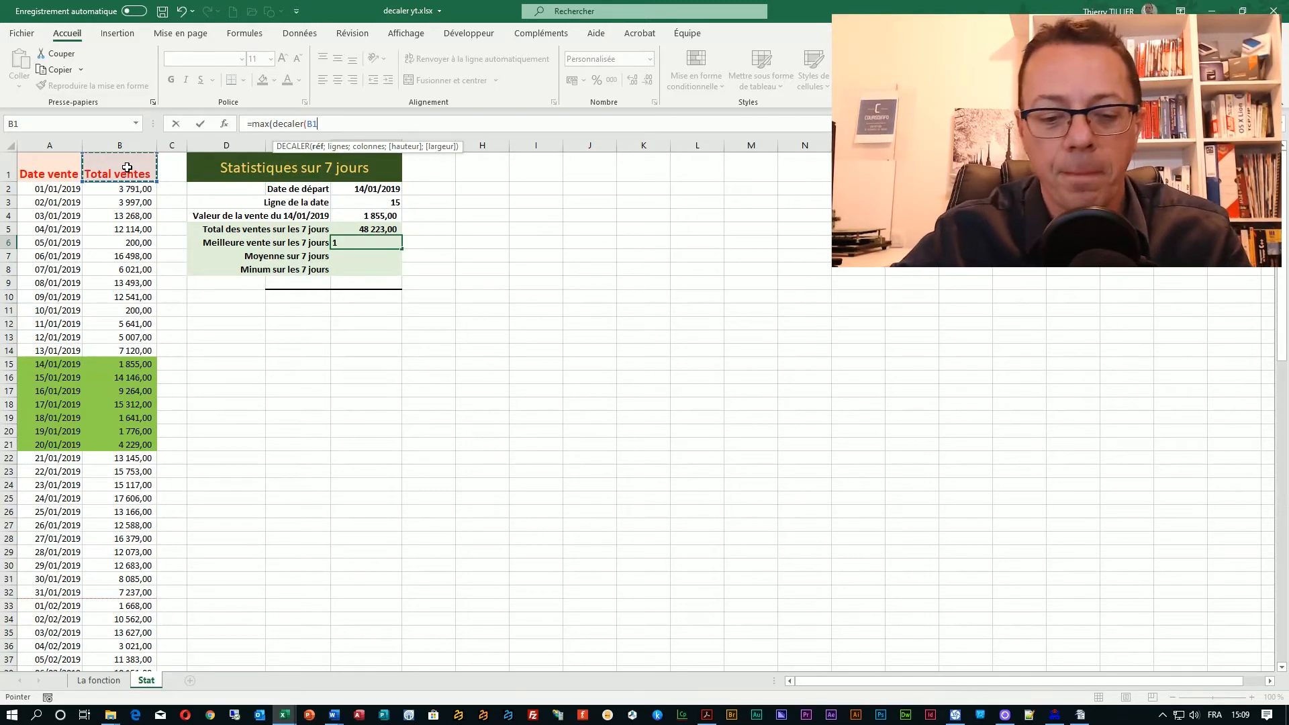
pyautogui.write(';')
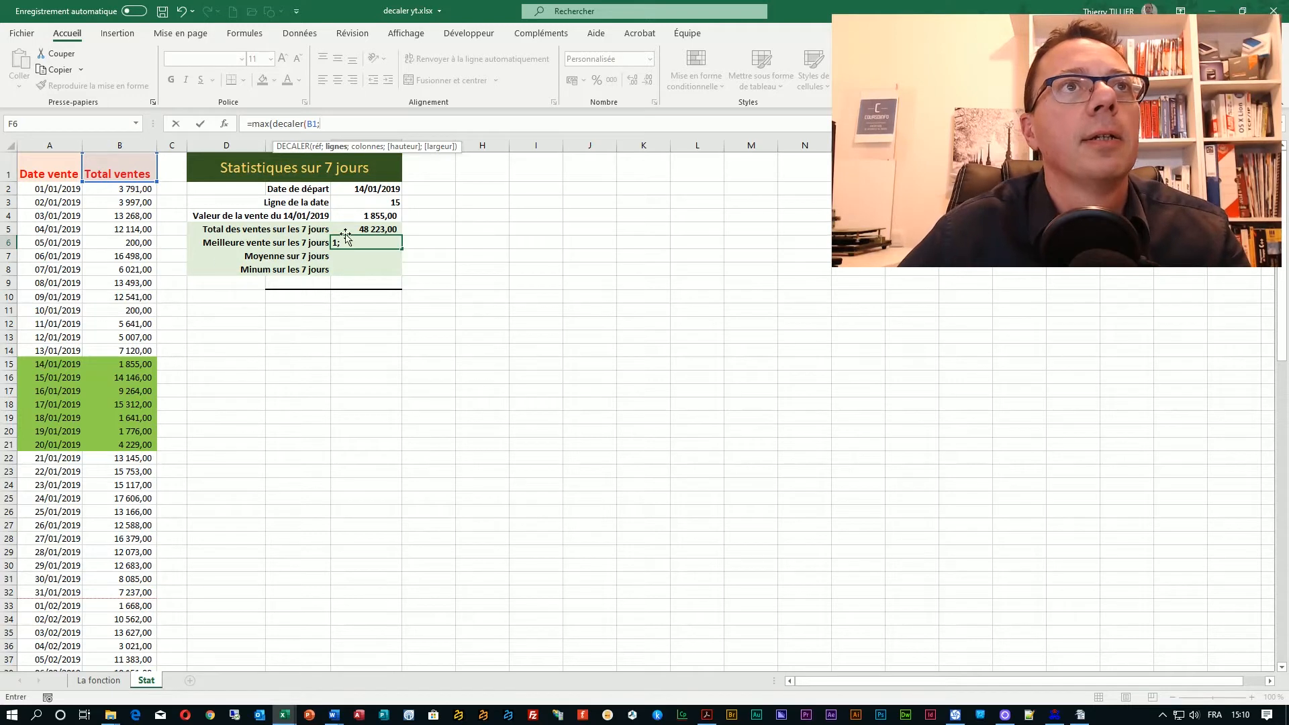
pyautogui.click(361, 202)
pyautogui.write('-')
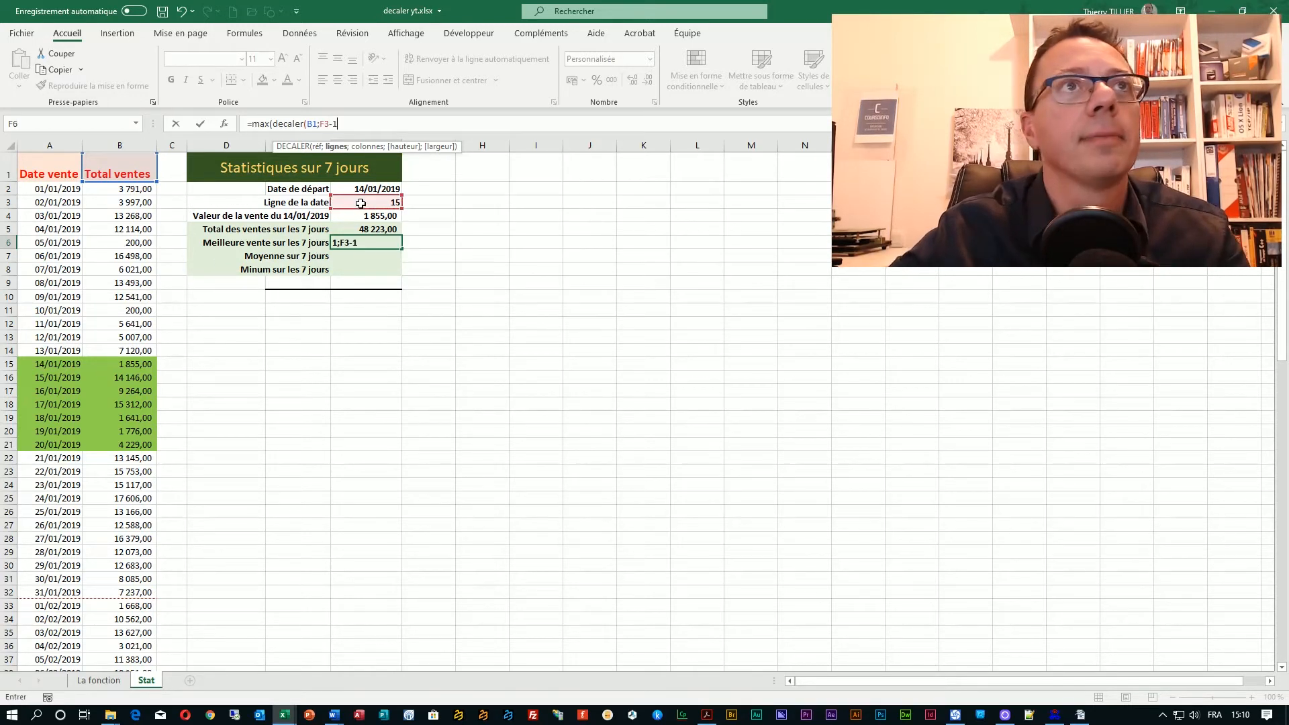
pyautogui.write('1;')
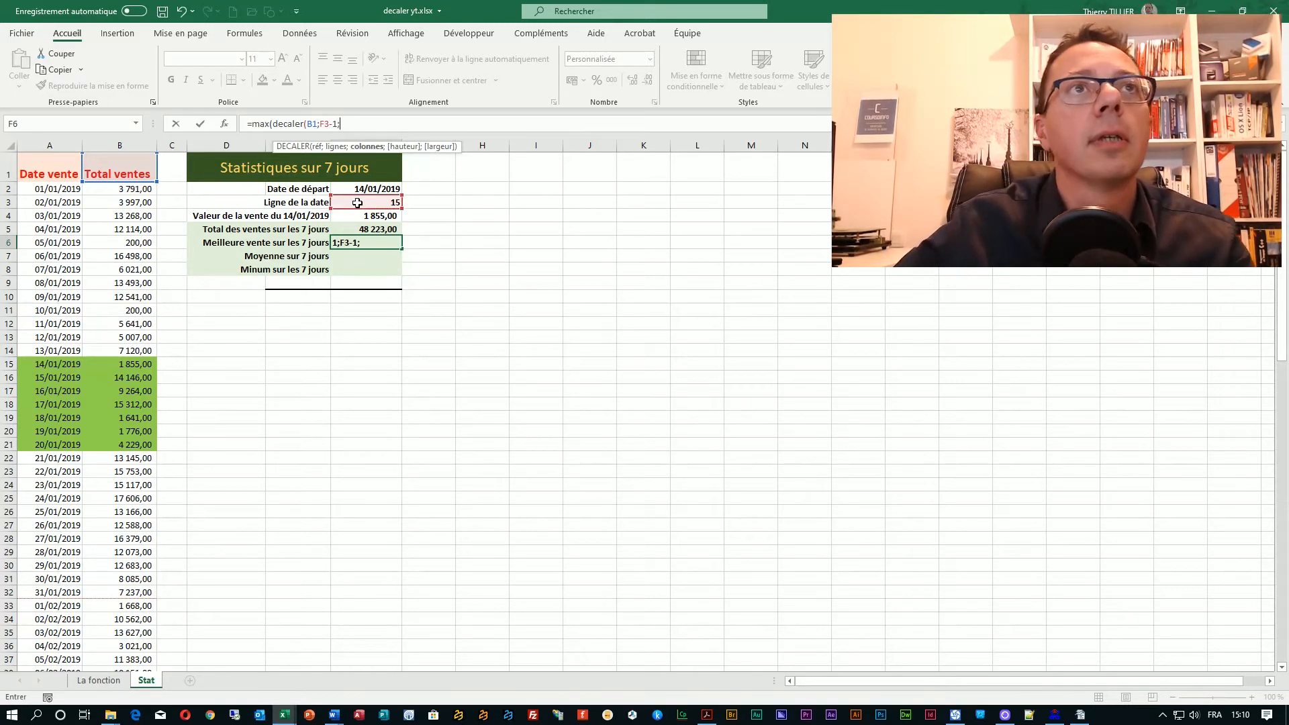
# Complete the F6 formula with columns 0, height 7 and width 1, and check its result against the highlighted sale in B21.
pyautogui.write('0')
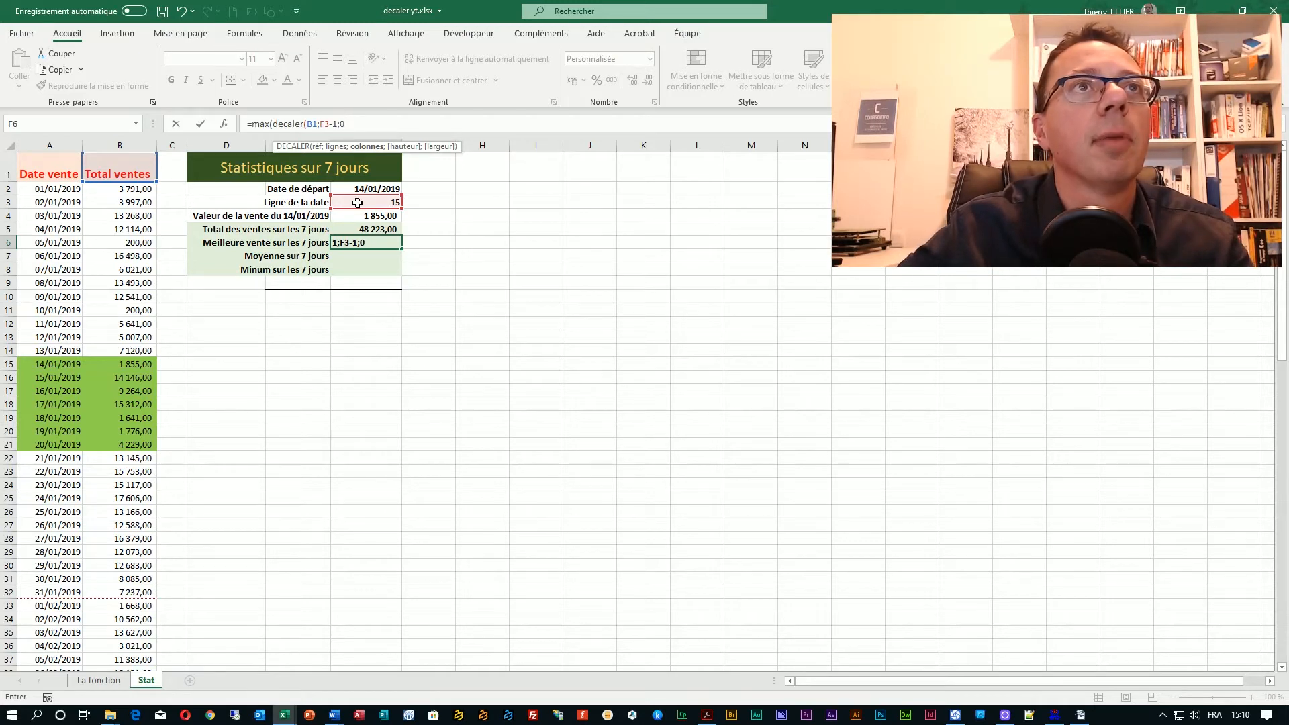
pyautogui.write(';')
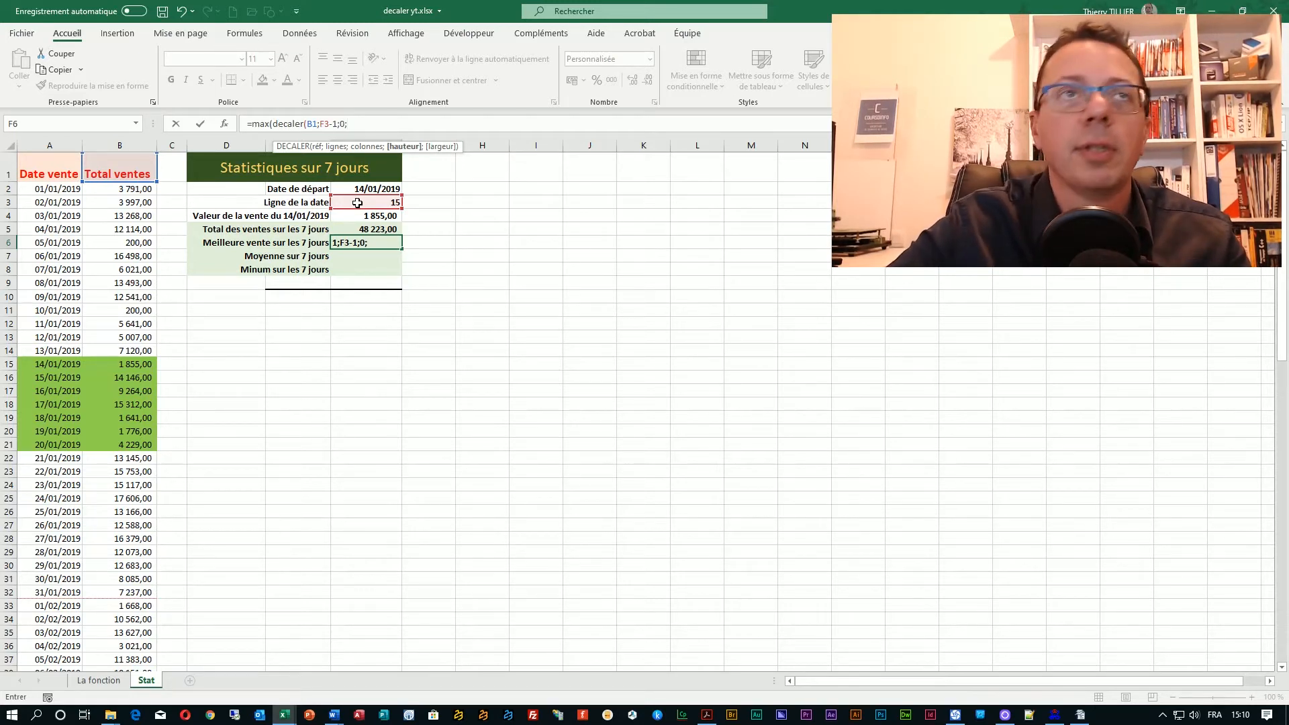
pyautogui.write('7;1')
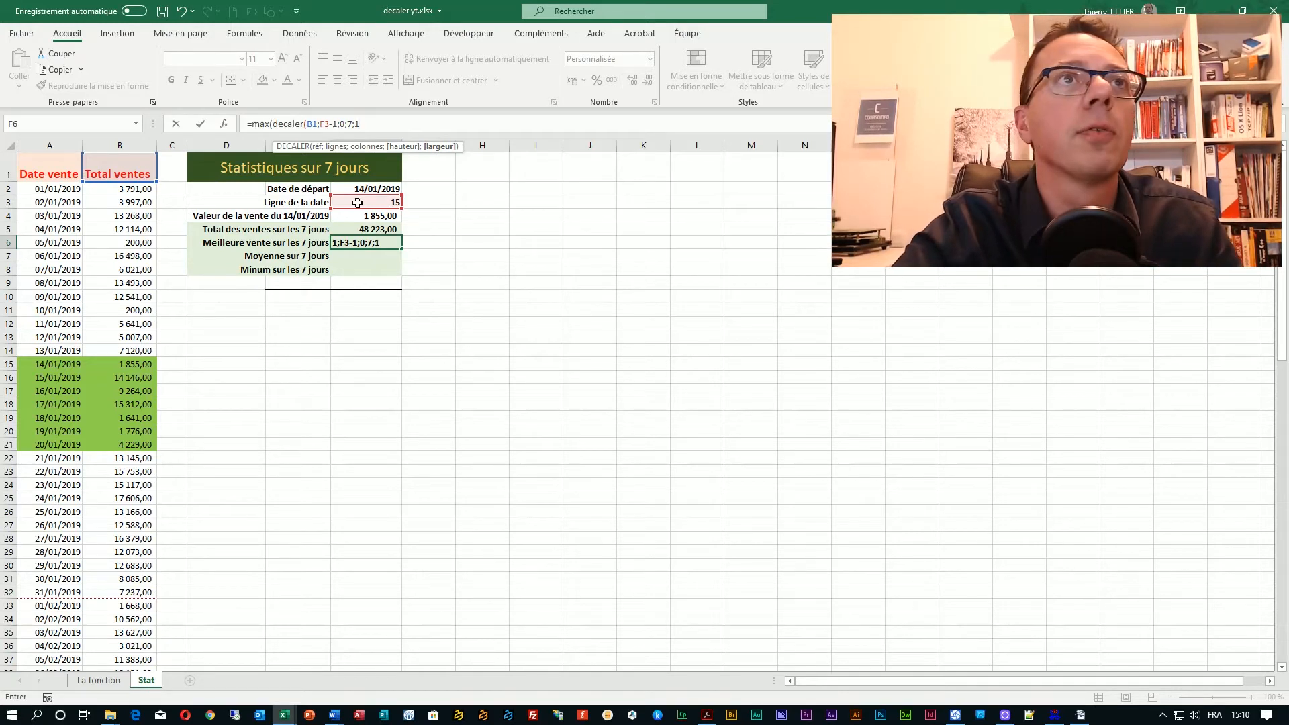
pyautogui.write('))')
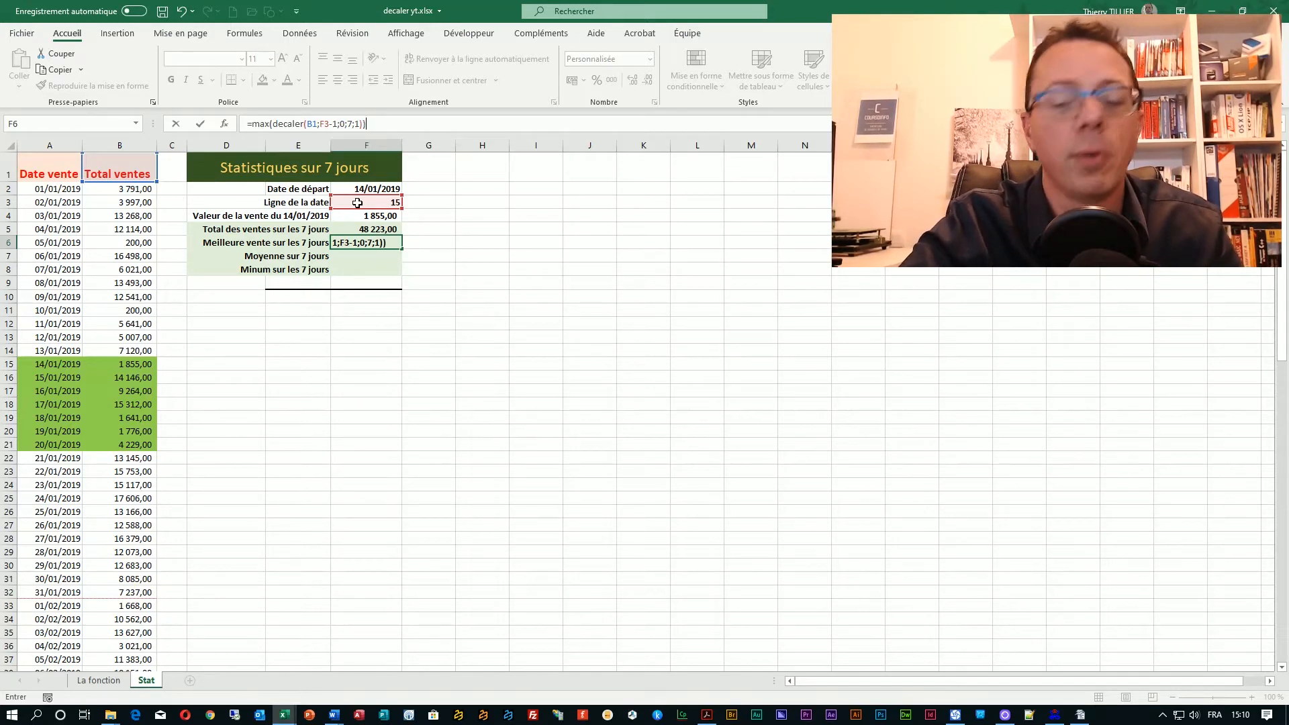
pyautogui.press('Return')
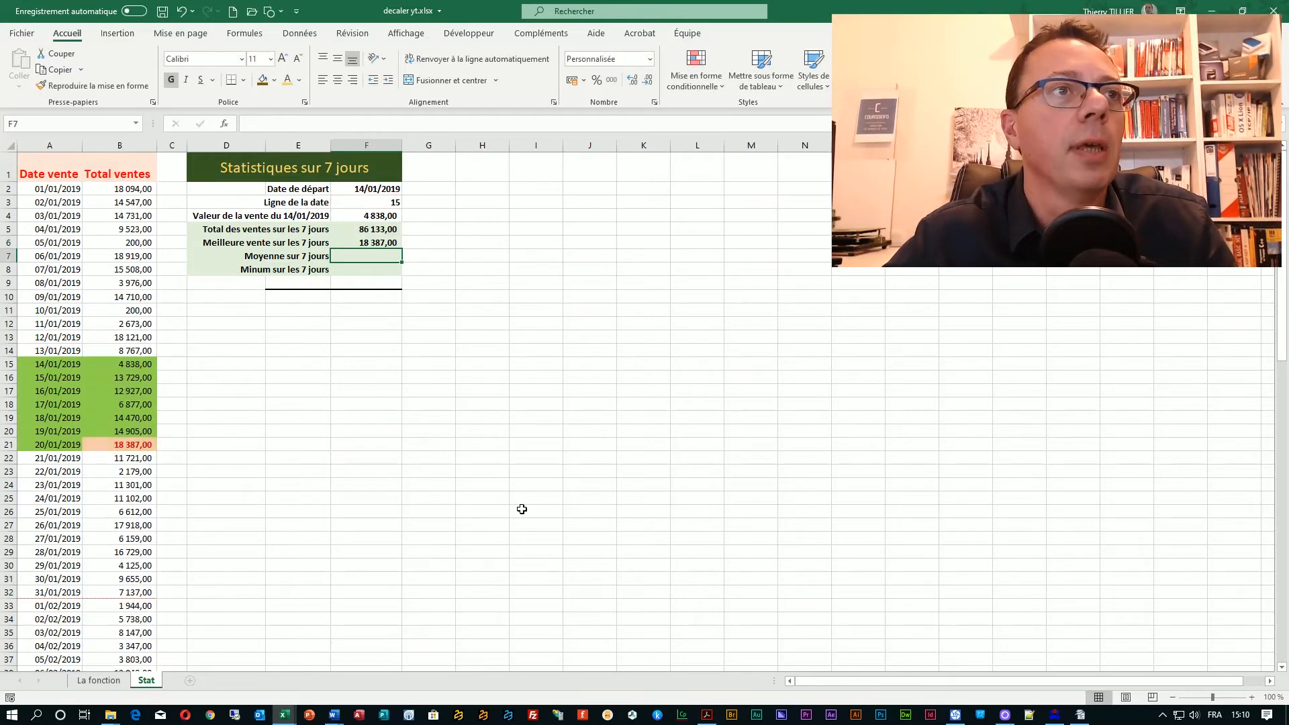
pyautogui.click(378, 243)
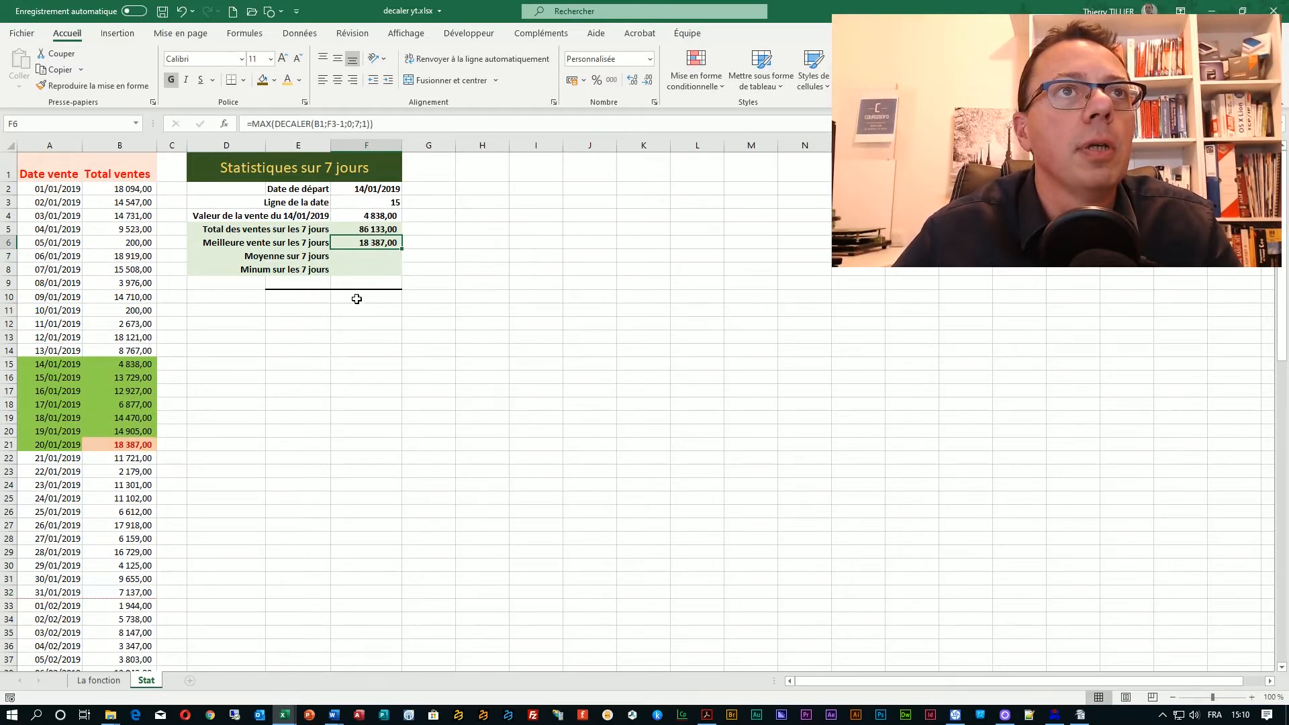
pyautogui.click(103, 448)
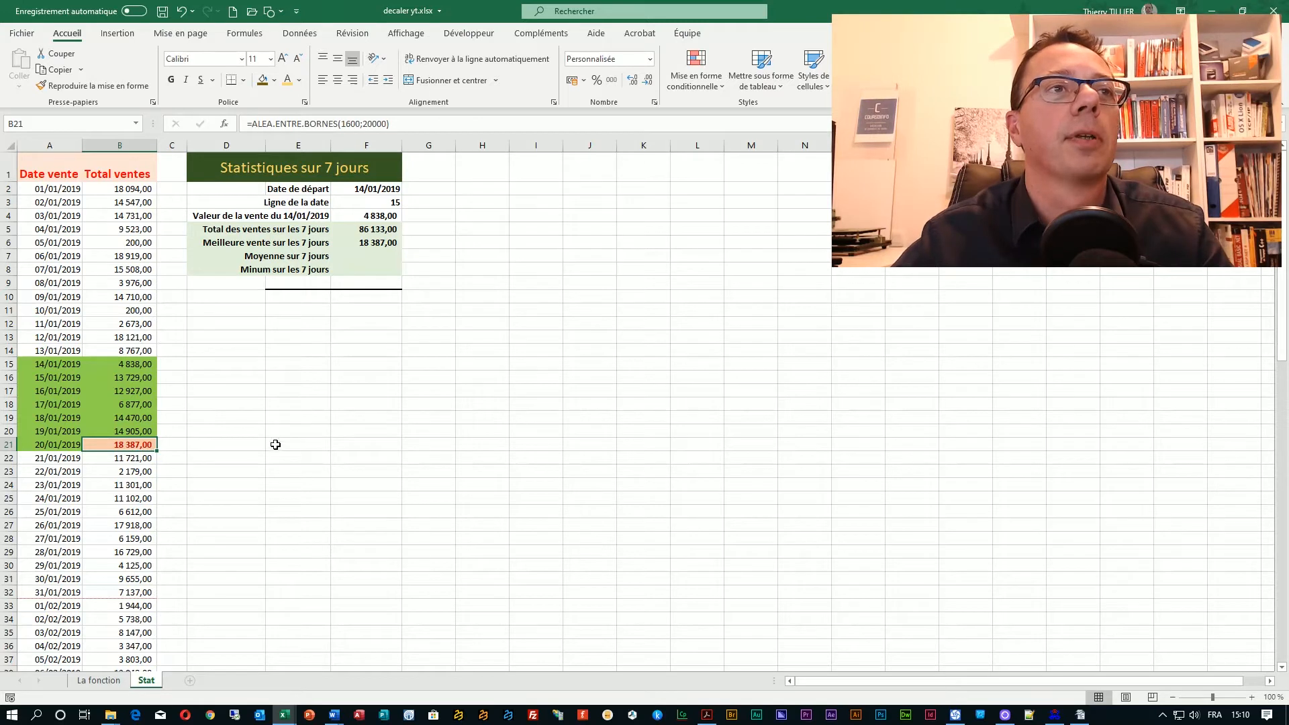
# Set the start date in F2 to 08/01/2019 and check the recalculated best sale in F6.
pyautogui.click(363, 192)
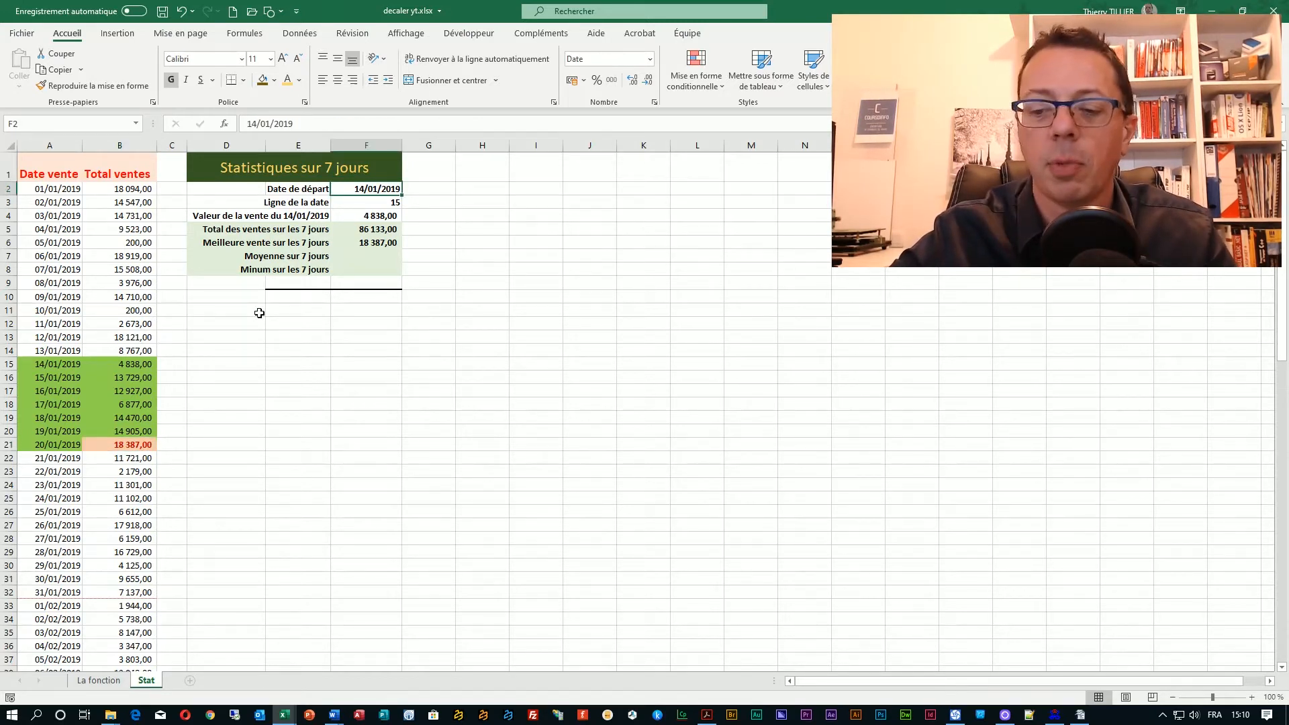
pyautogui.write('8/')
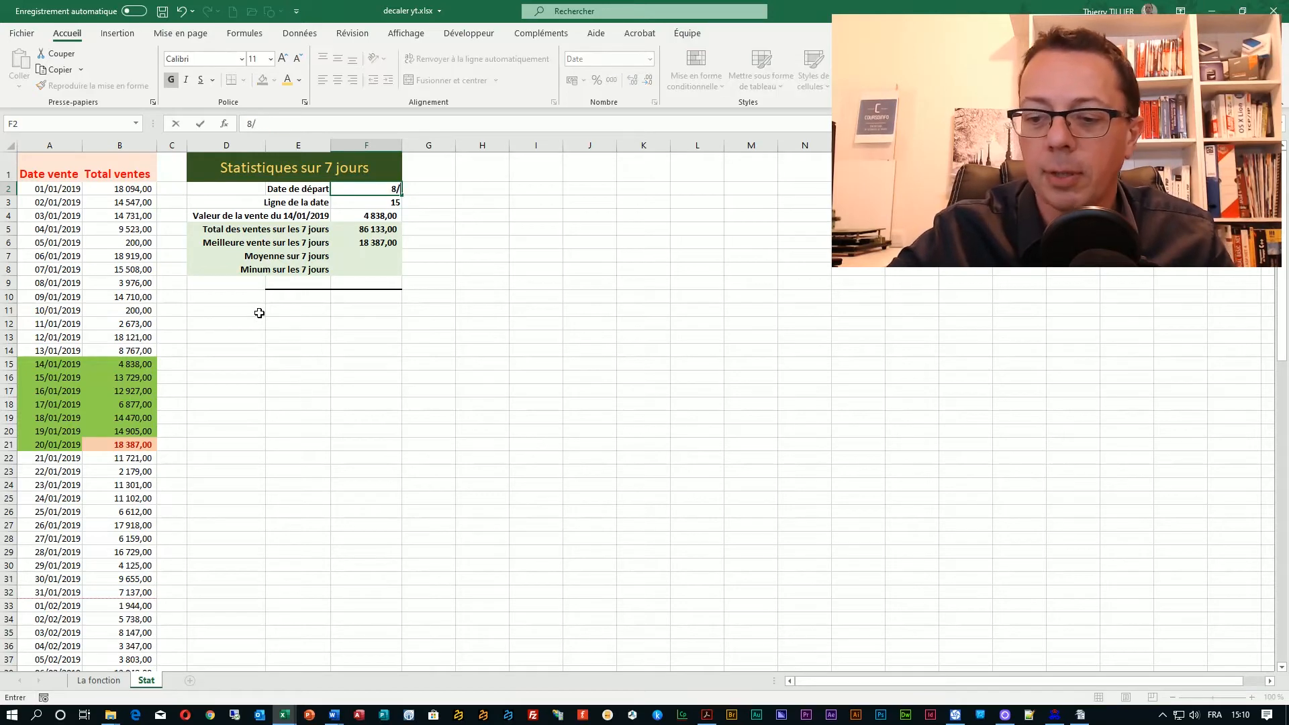
pyautogui.write('01/')
pyautogui.write('2019')
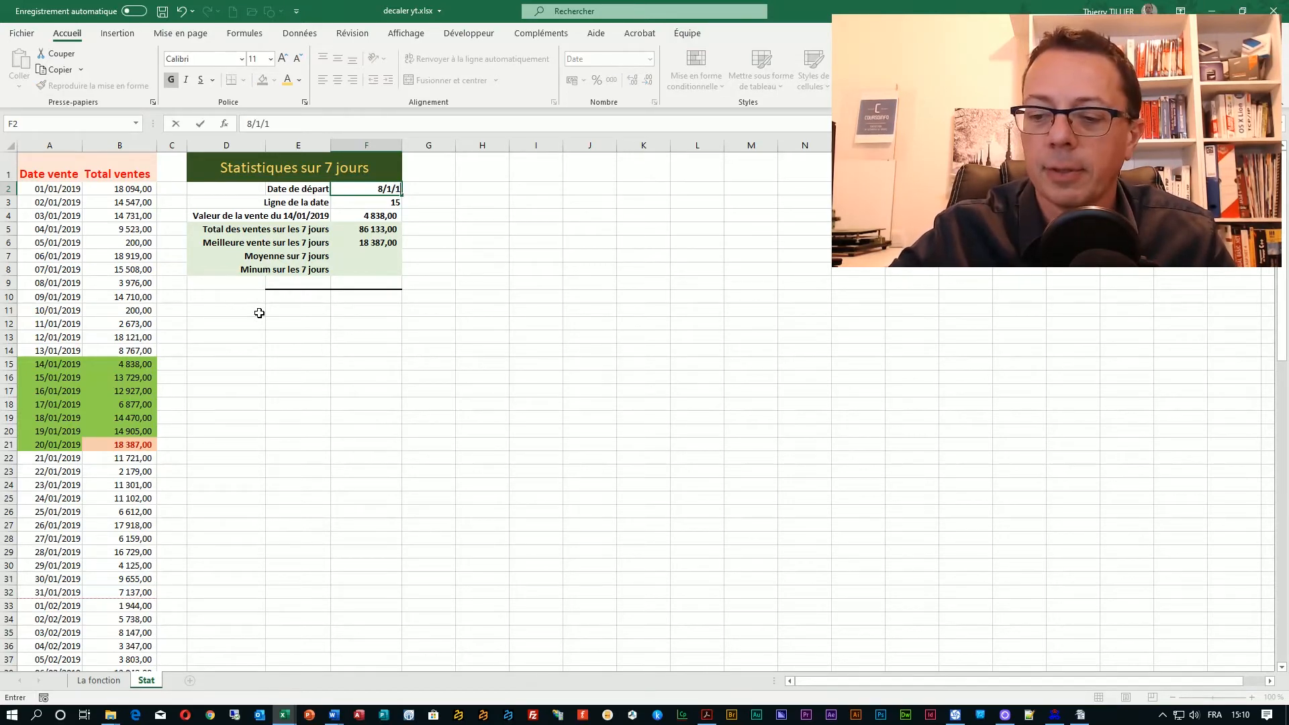
pyautogui.press('Return')
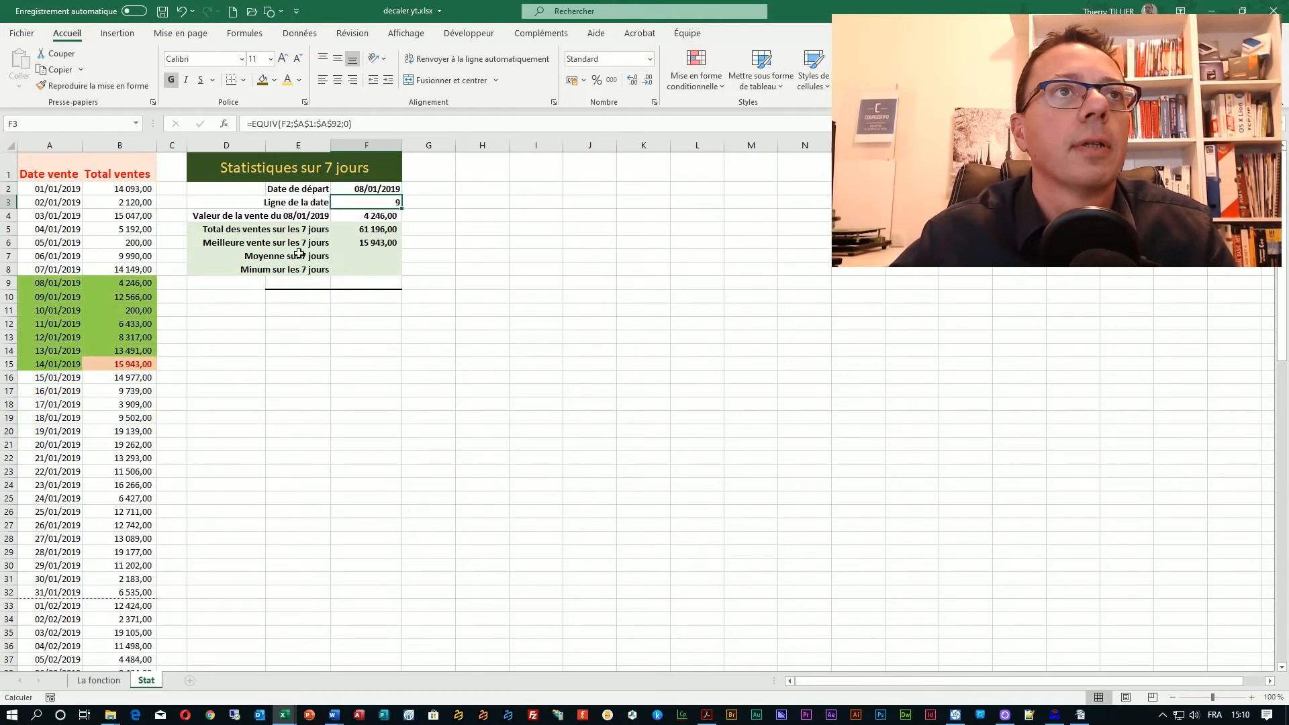
pyautogui.click(367, 244)
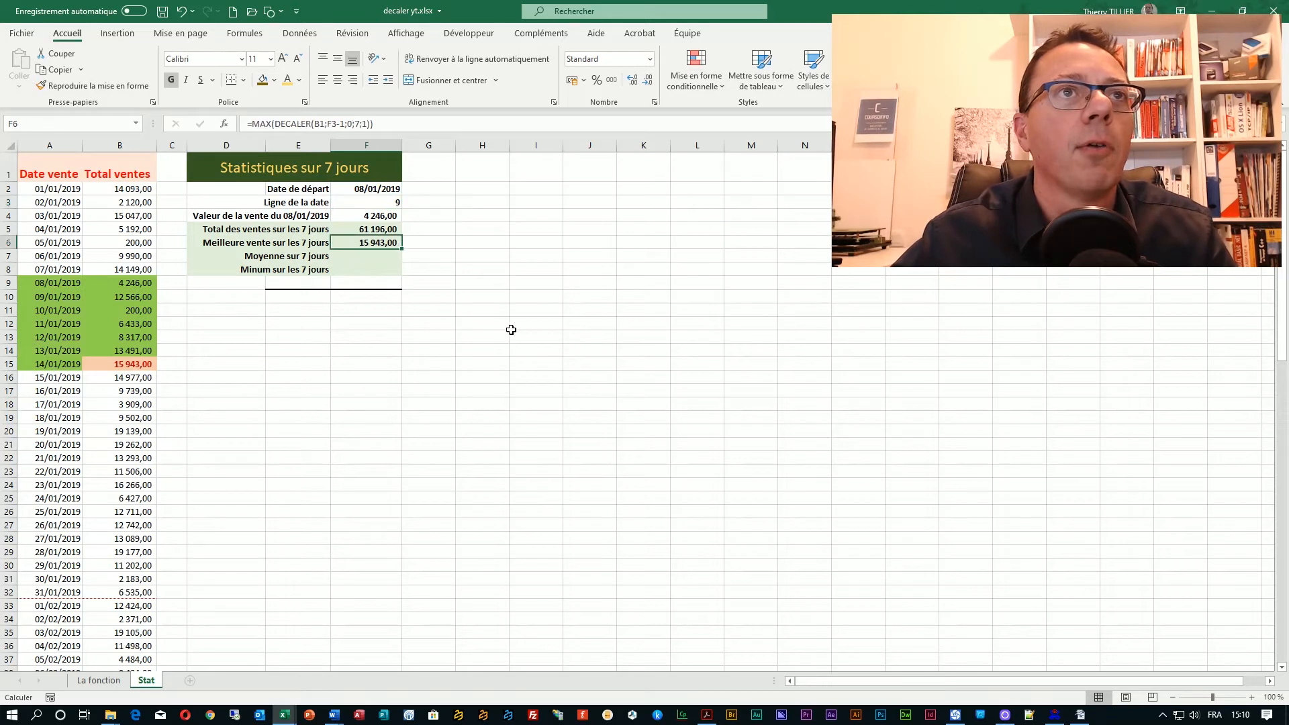
# Check the highlighted best sale in B15, and start a MOYENNE formula in F7 with the DECALER function nested inside it.
pyautogui.click(111, 364)
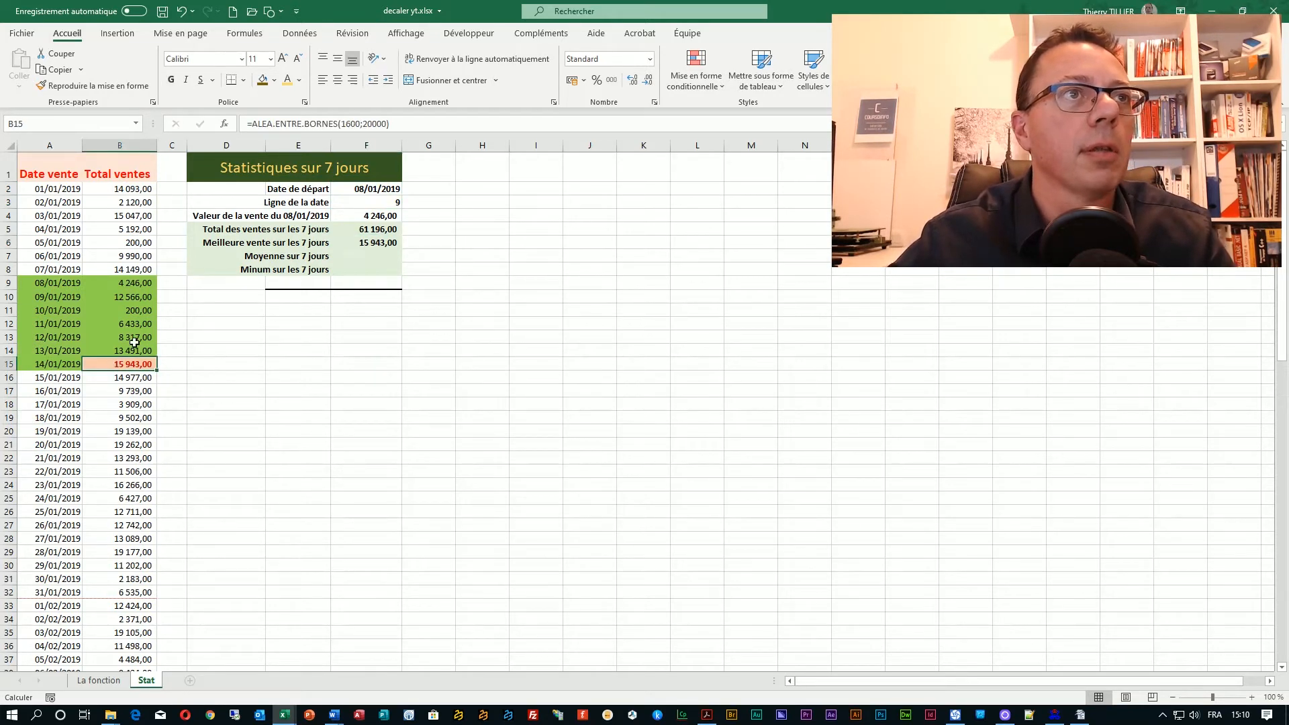
pyautogui.doubleClick(380, 256)
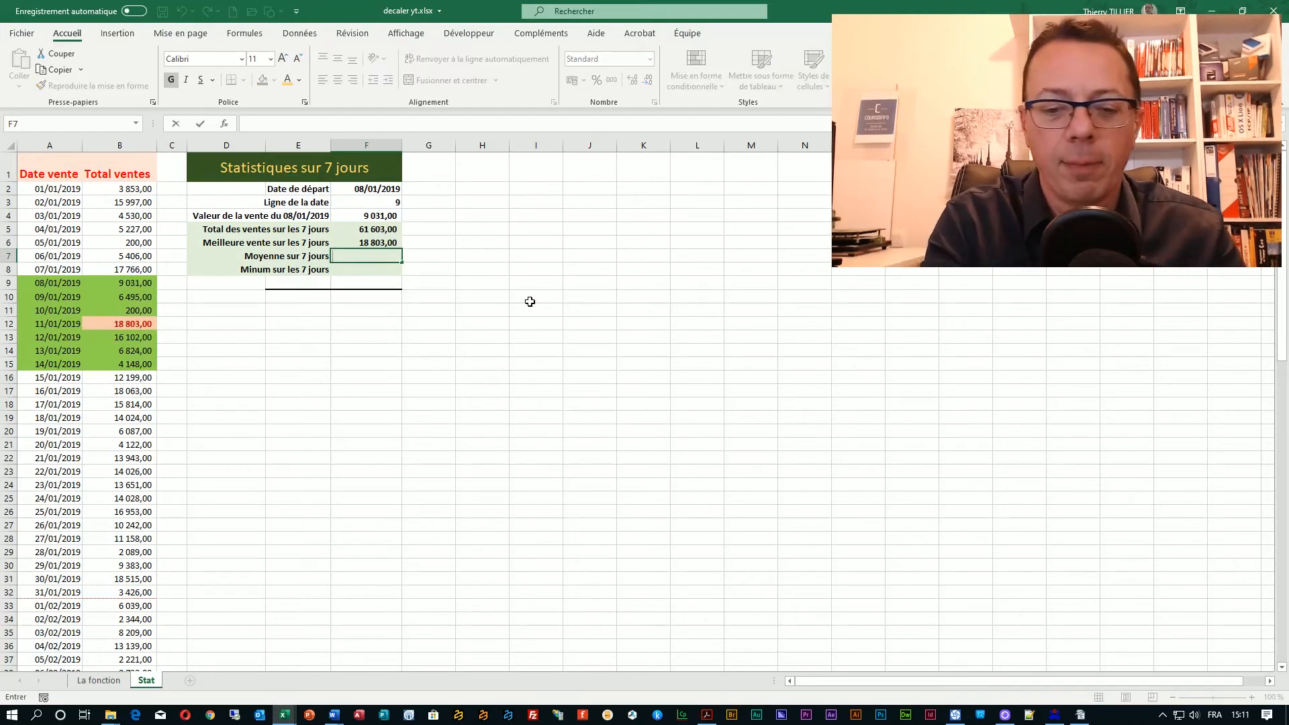
pyautogui.write('=mouy')
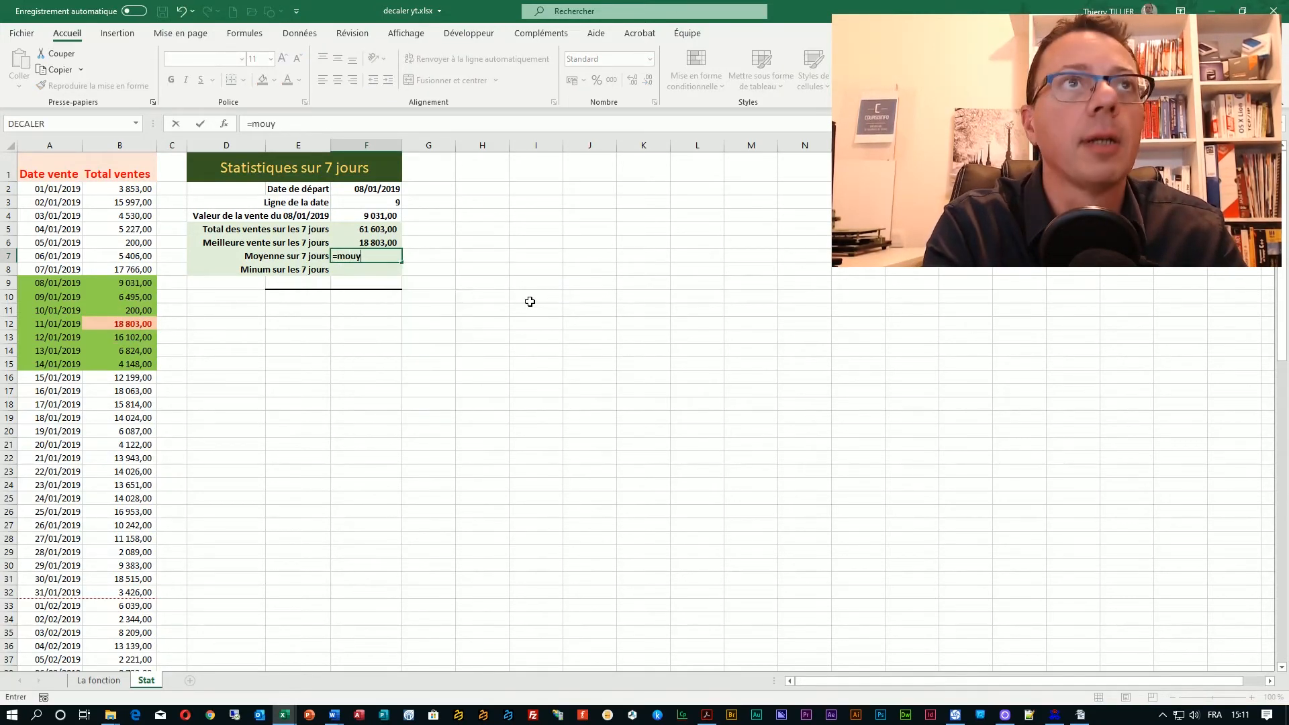
pyautogui.write('e')
pyautogui.press('BackSpace')
pyautogui.press('BackSpace')
pyautogui.press('BackSpace')
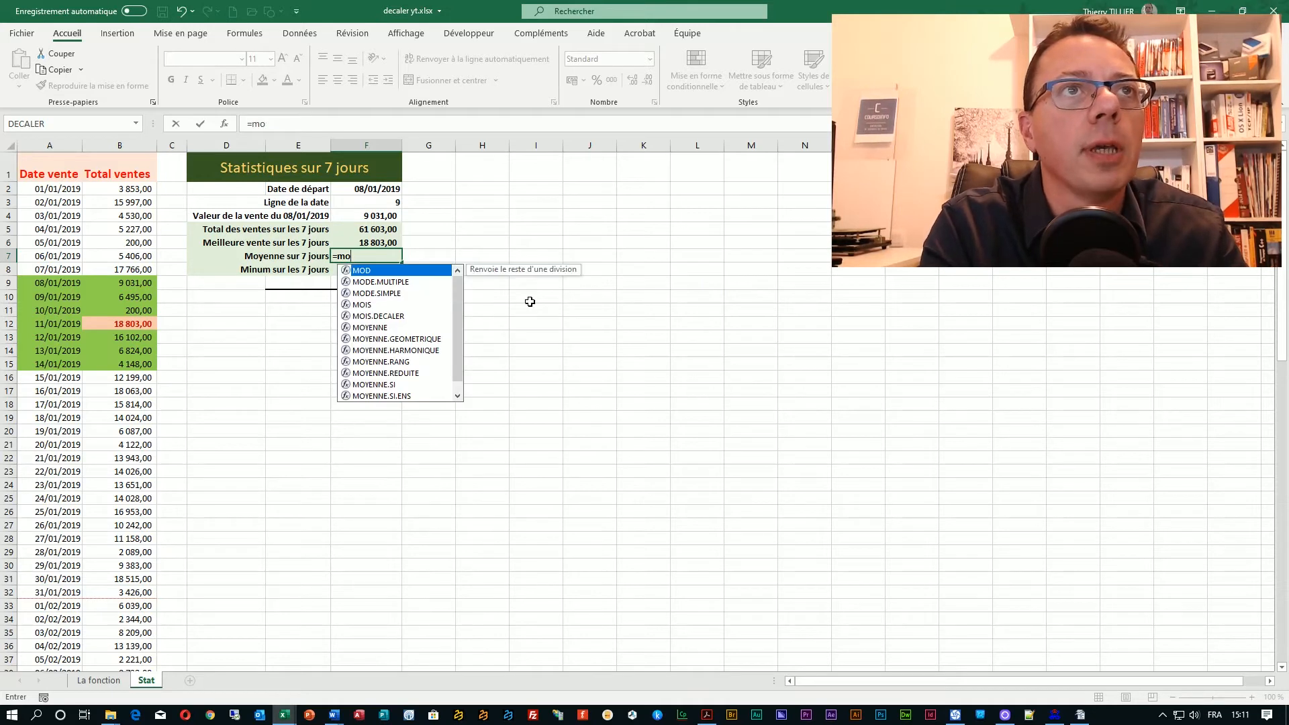
pyautogui.write('y')
pyautogui.press('Tab')
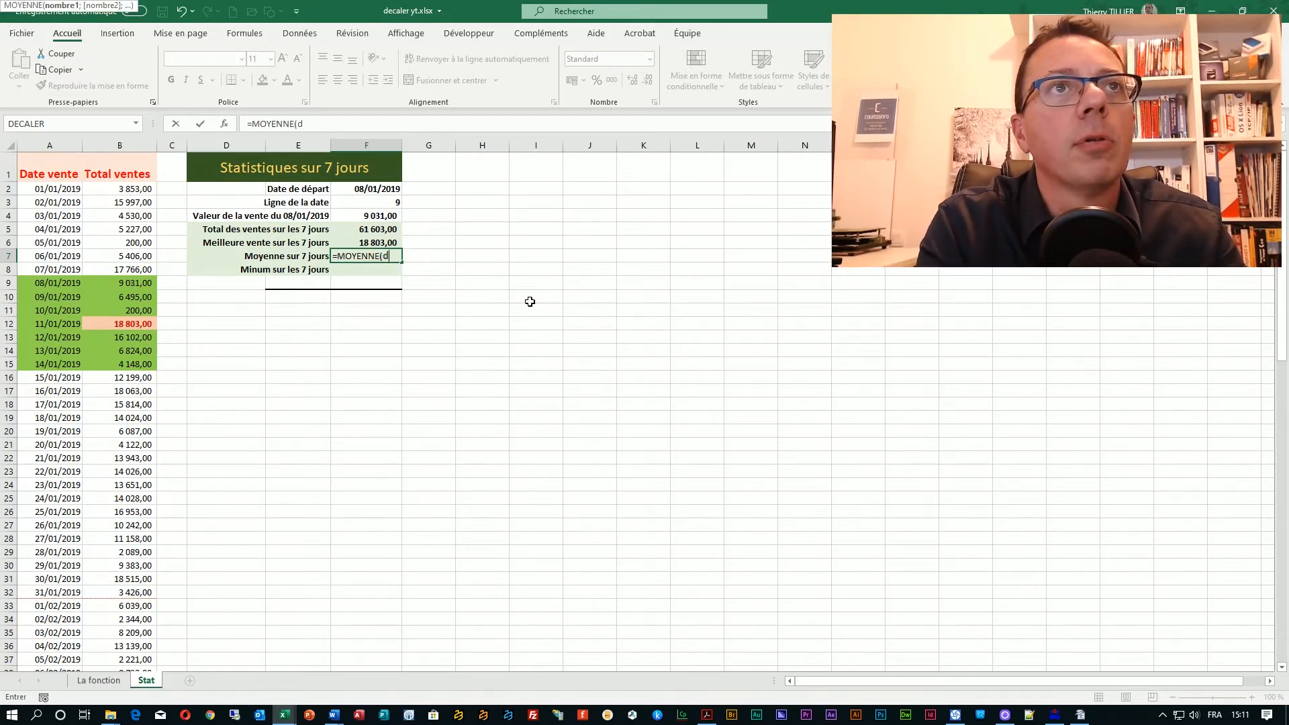
pyautogui.write('decaler(')
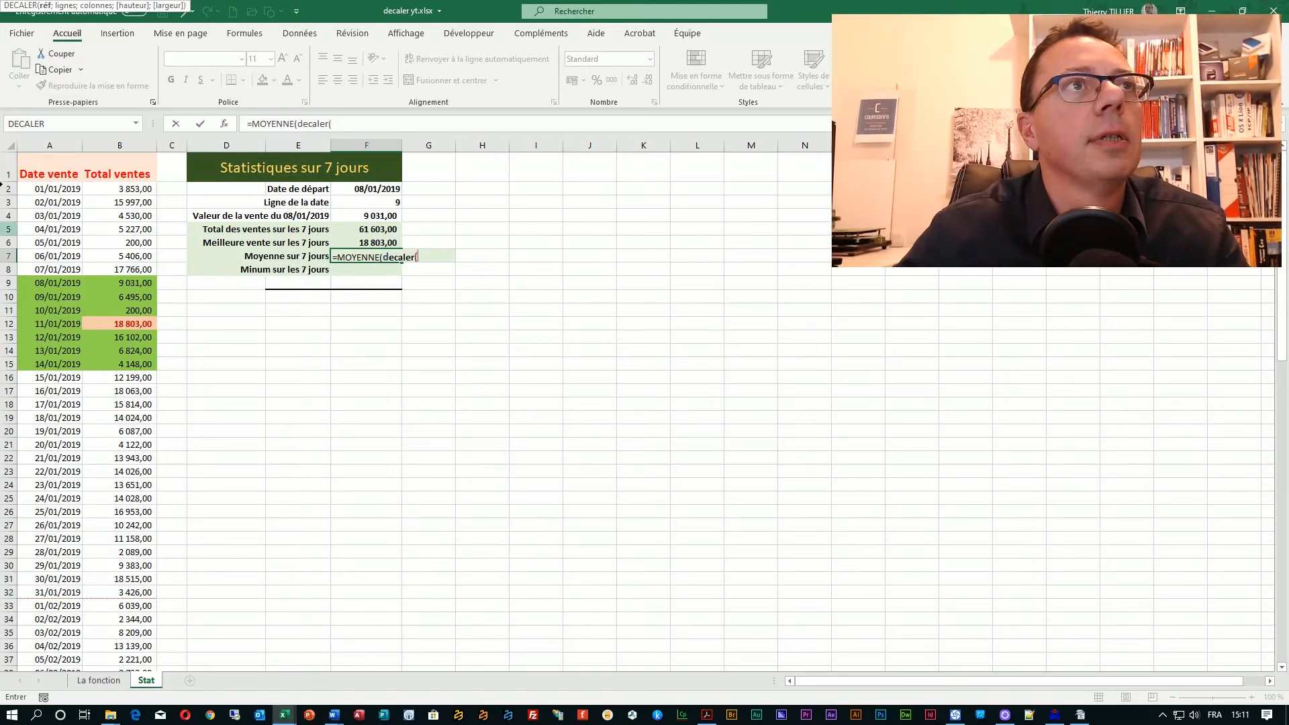
# Set the nested DECALER's reference to header cell B1 and its row offset to F3-1 in the F7 formula.
pyautogui.click(115, 163)
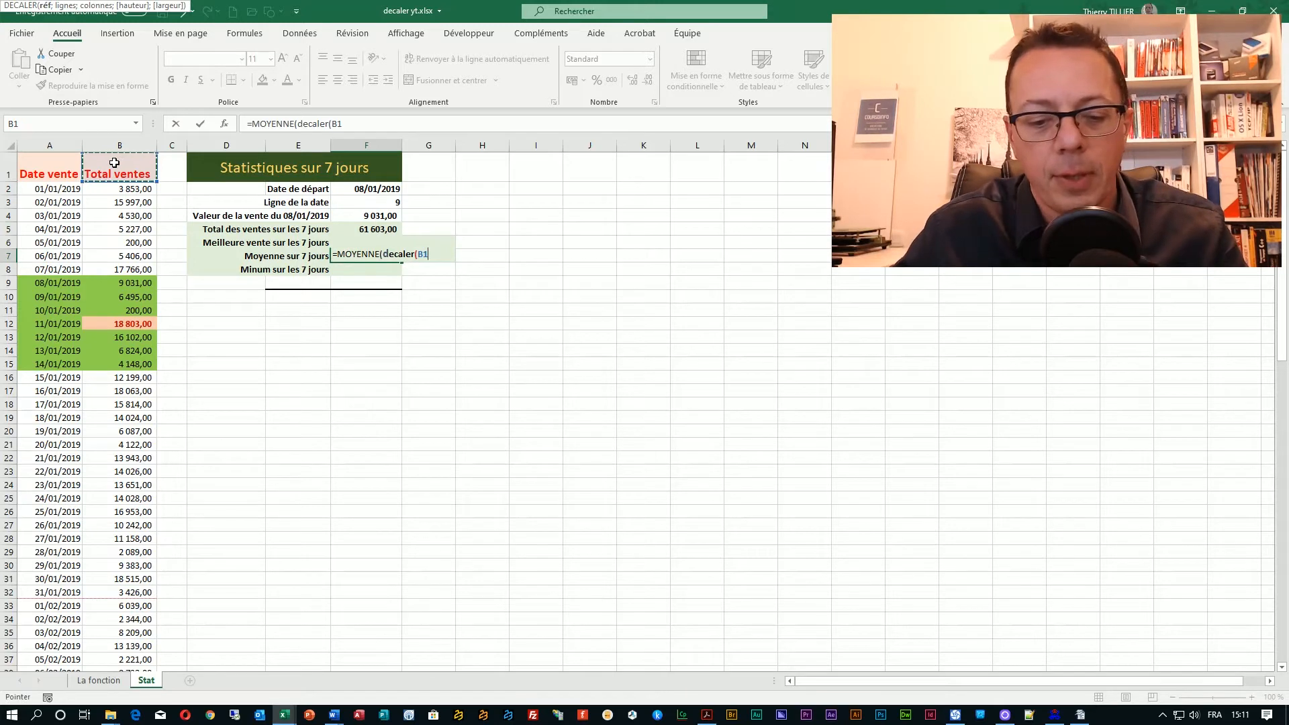
pyautogui.write(';')
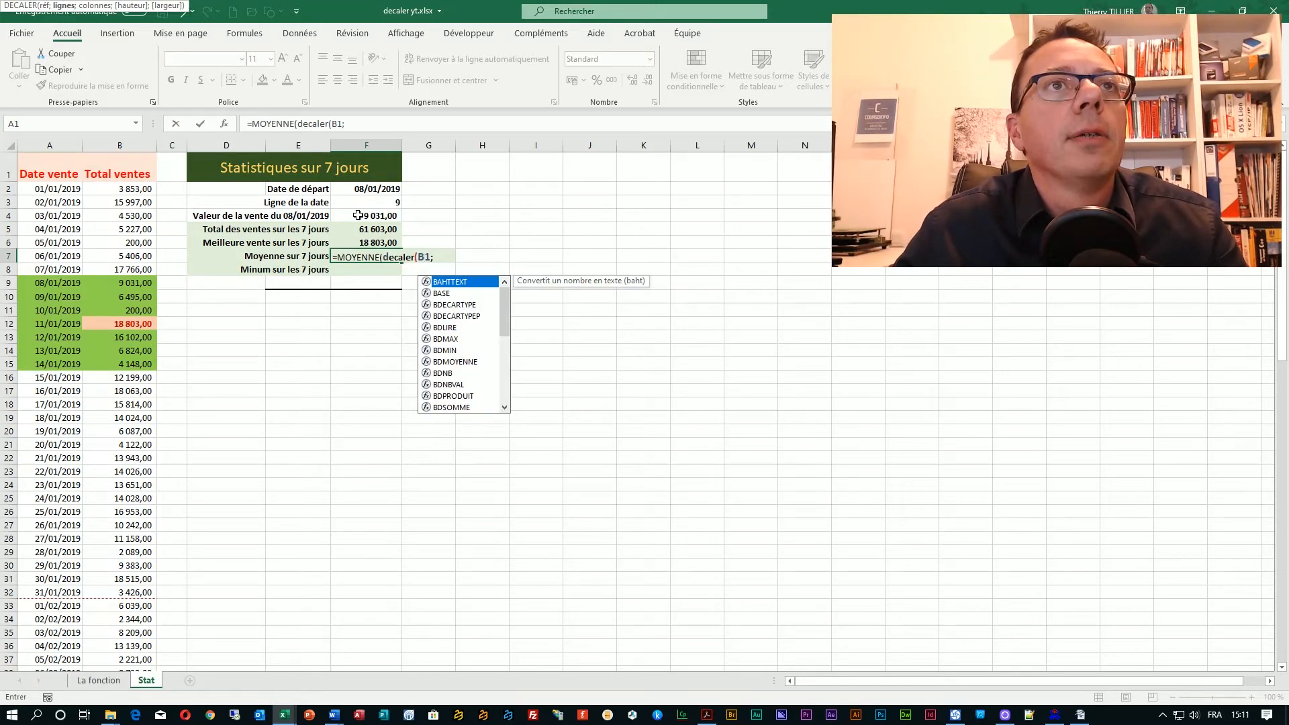
pyautogui.click(362, 128)
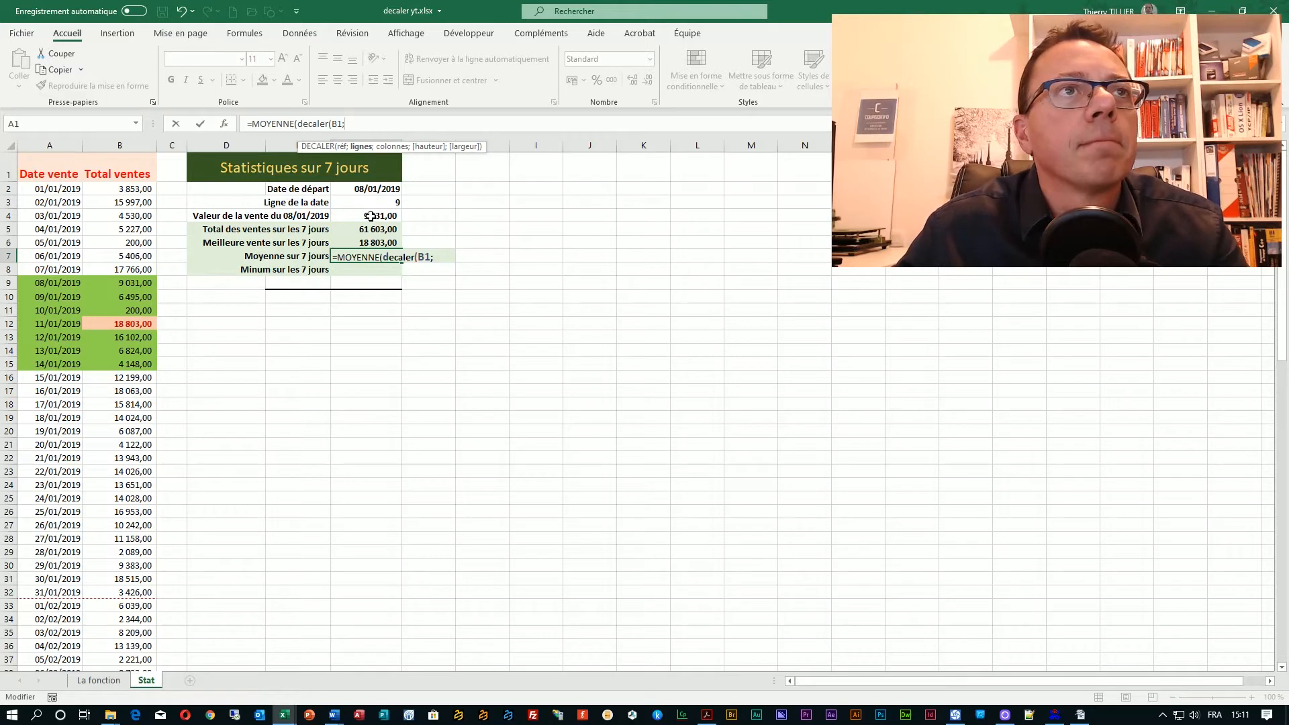
pyautogui.click(365, 203)
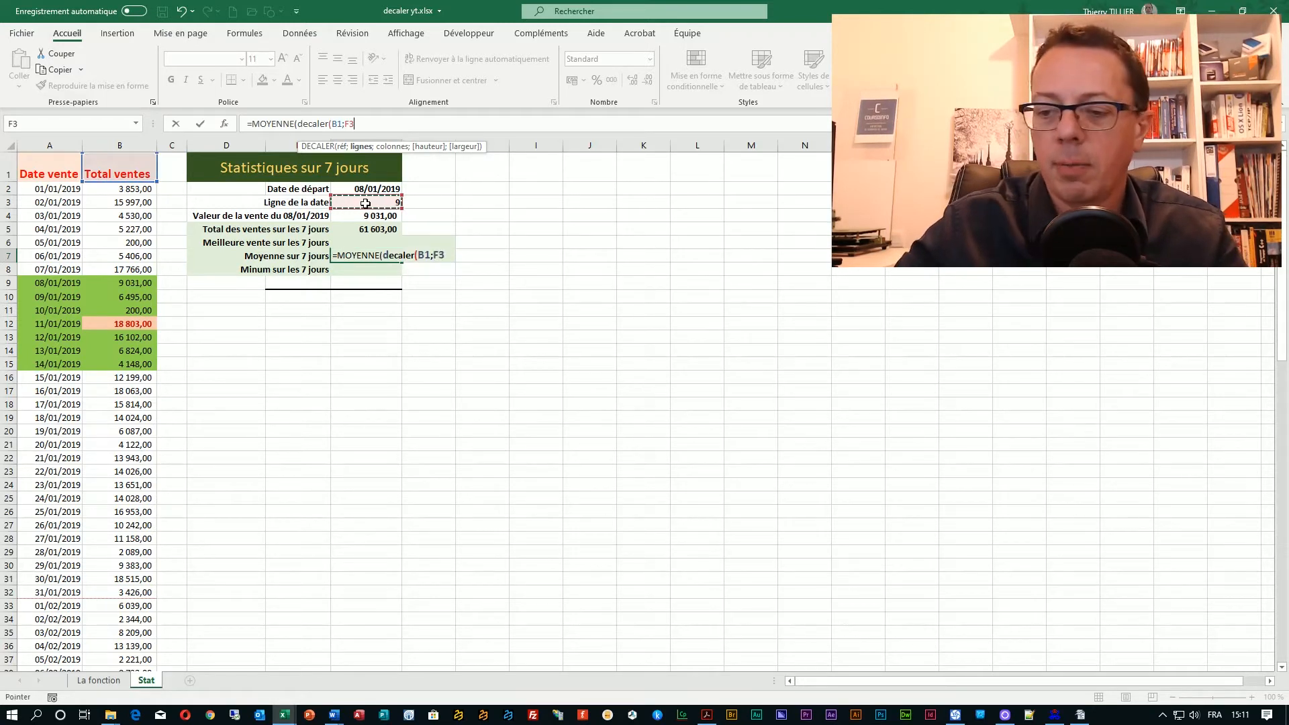
pyautogui.write('-')
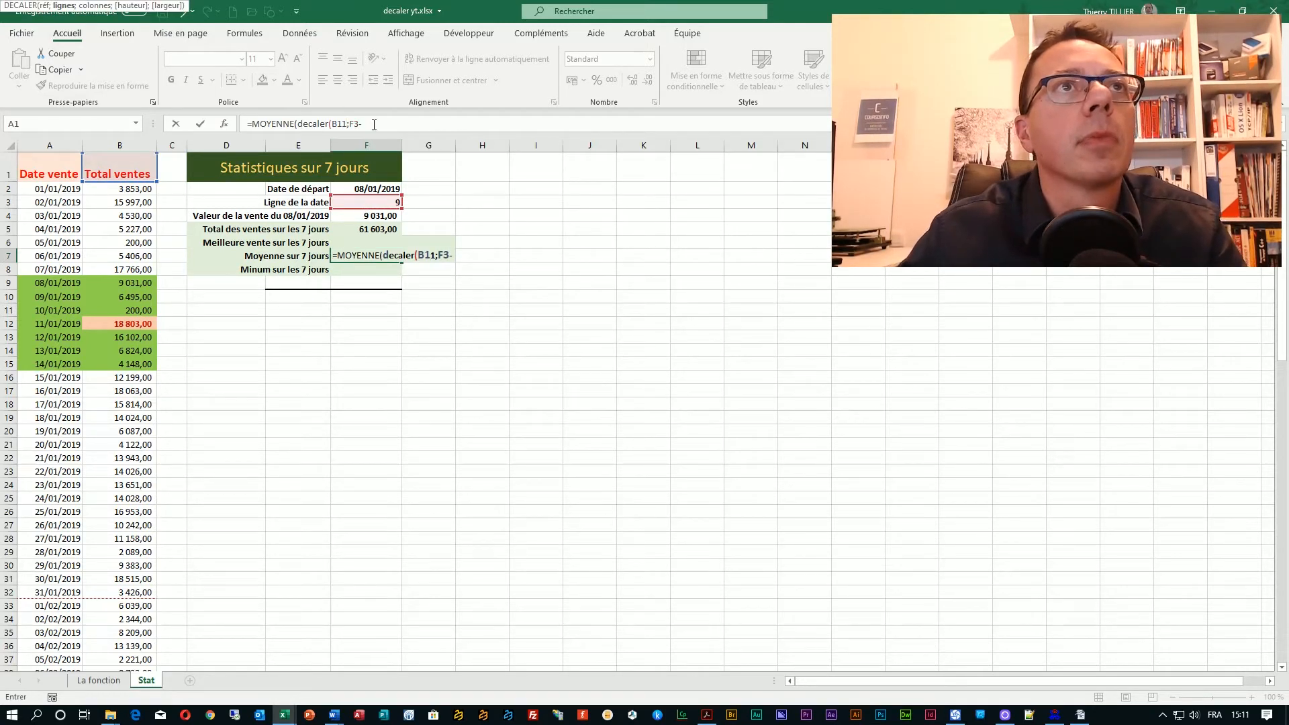
pyautogui.press('BackSpace')
pyautogui.click(374, 124)
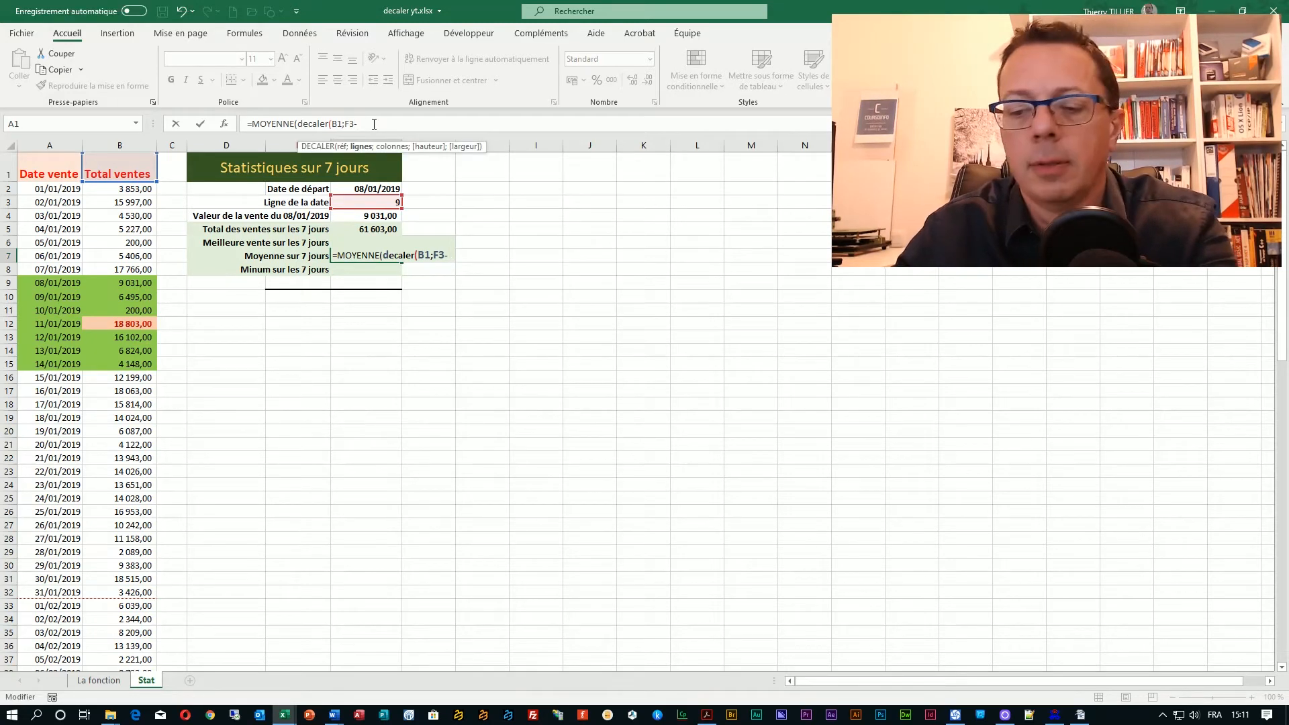
pyautogui.write('1')
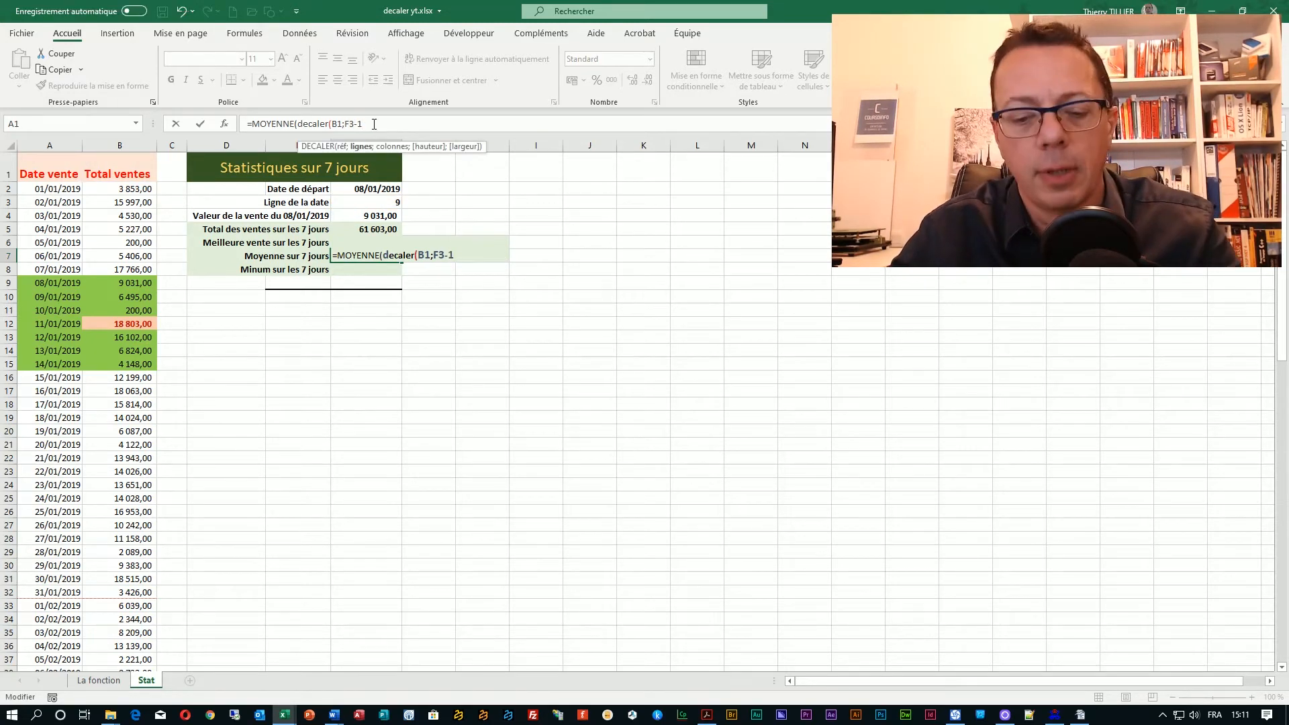
pyautogui.write(';')
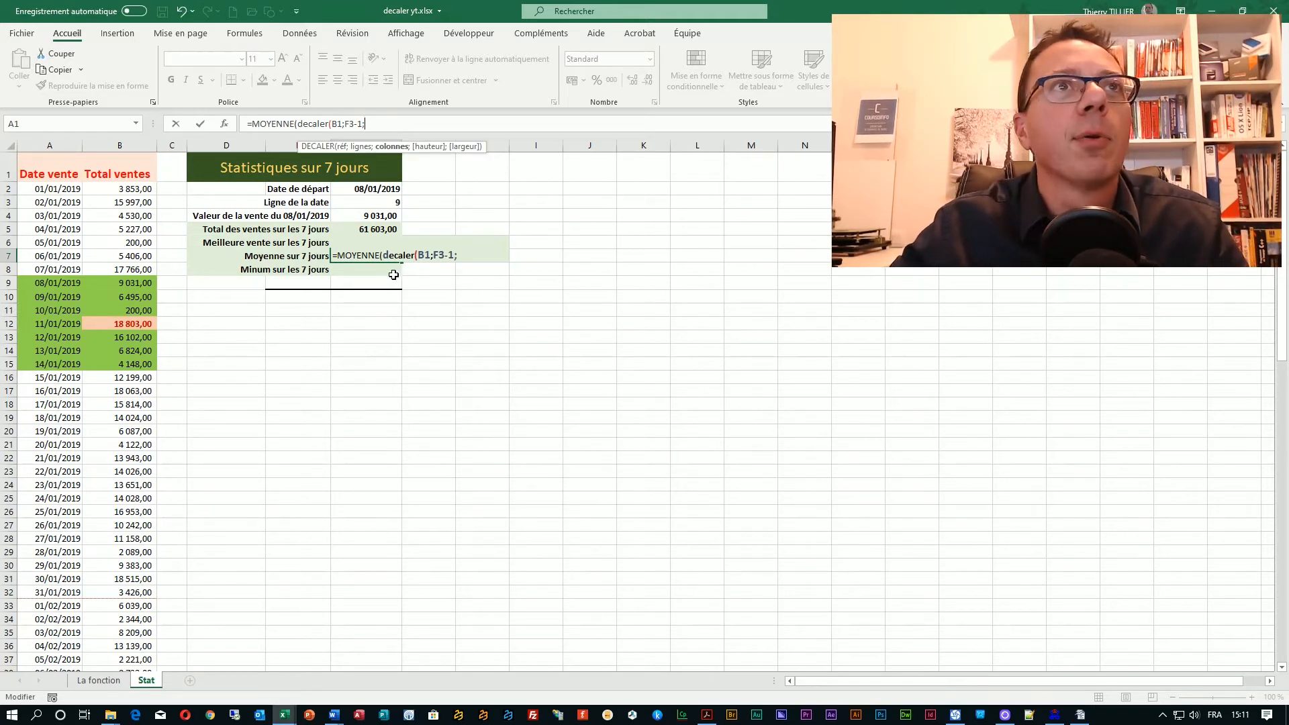
# Complete the F7 average formula with columns 0, height 7 and width 1, keeping F7 selected.
pyautogui.write('0')
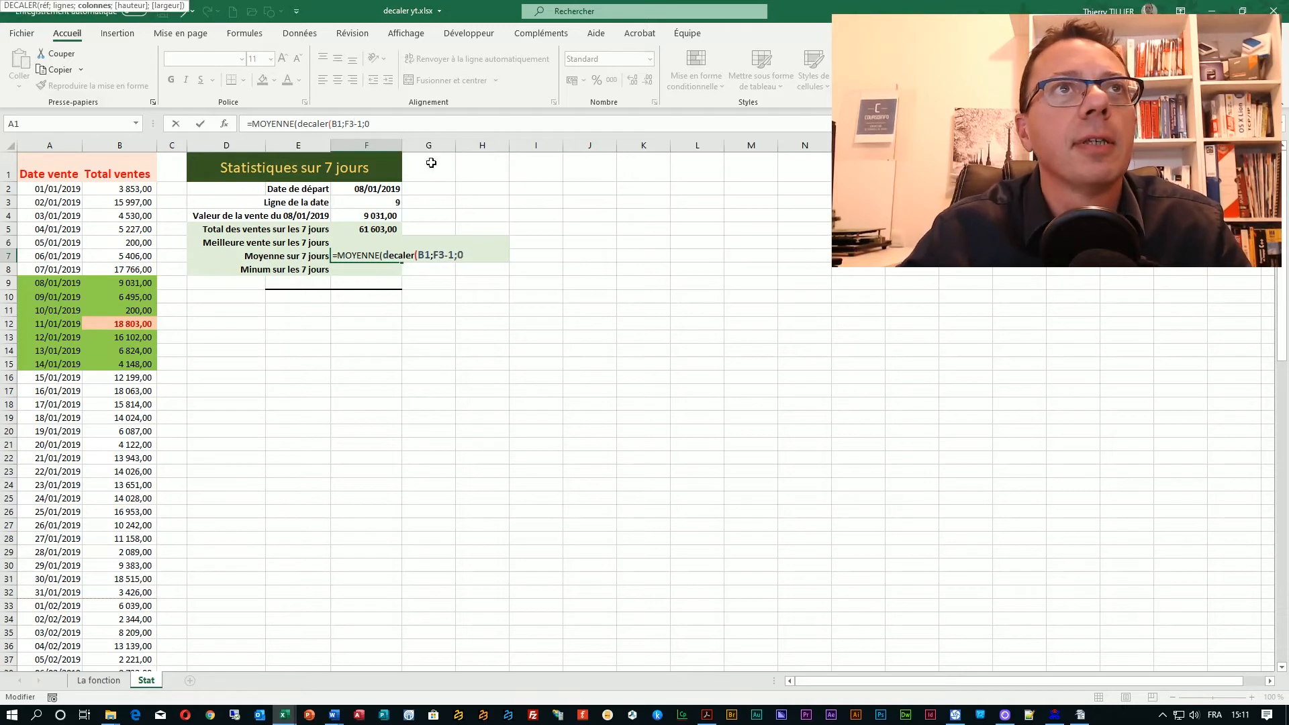
pyautogui.write(';')
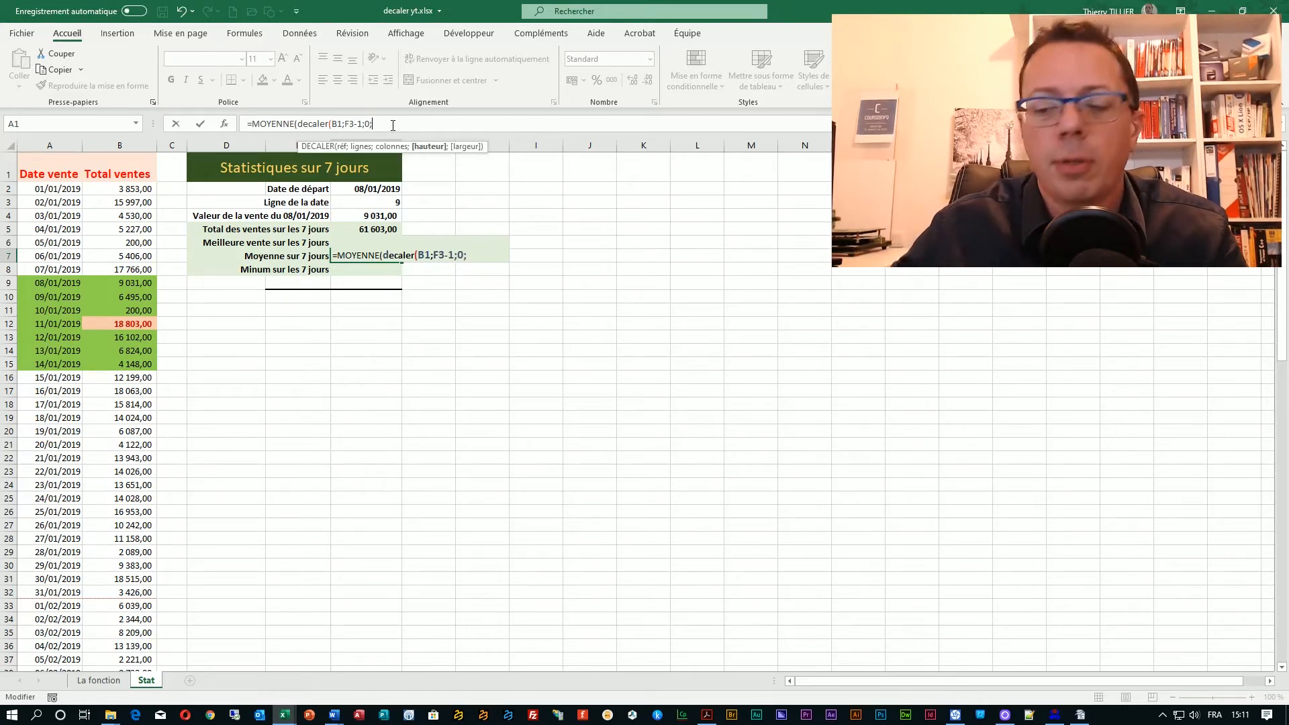
pyautogui.write('7')
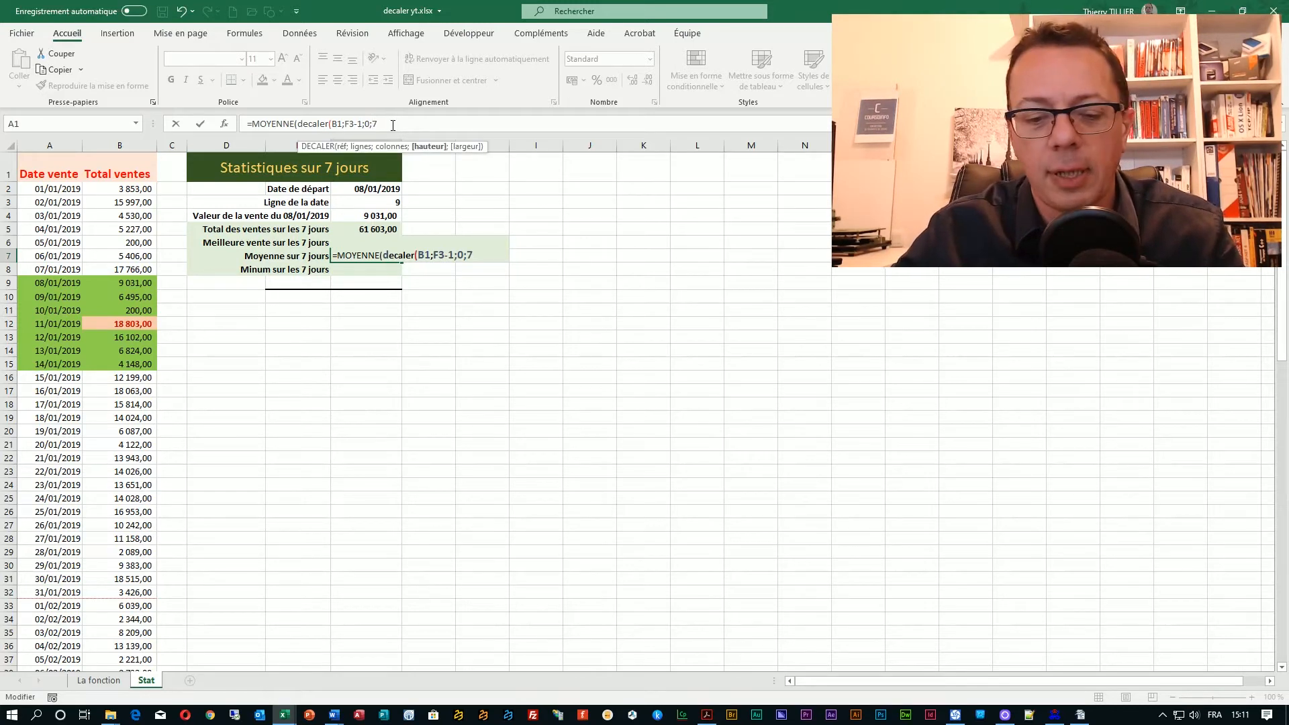
pyautogui.write(';')
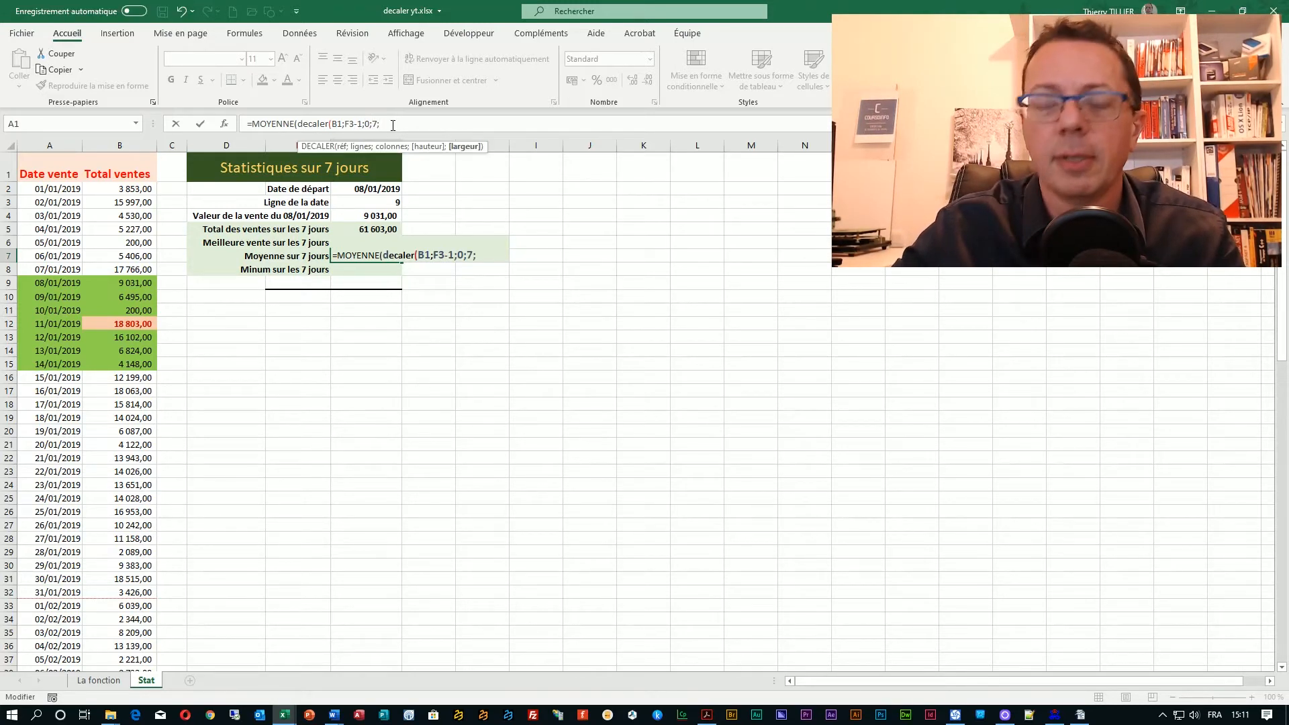
pyautogui.write('1')
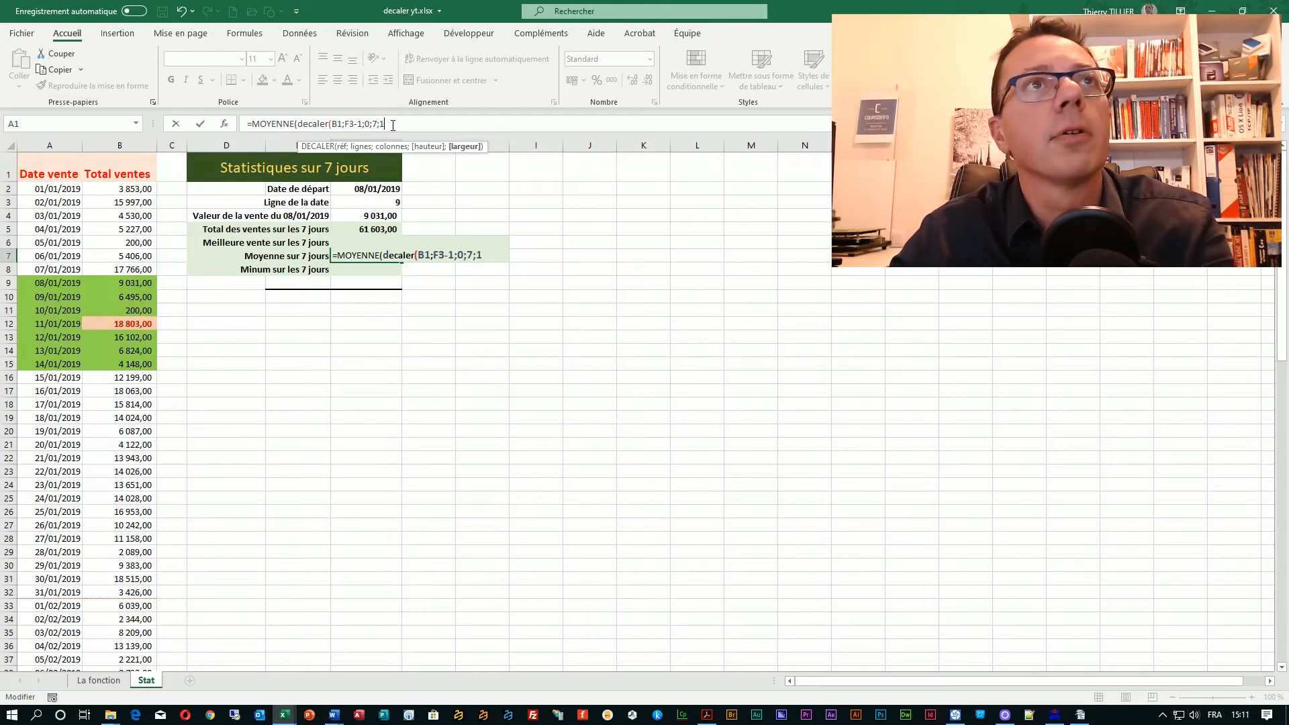
pyautogui.write('=')
pyautogui.press('BackSpace')
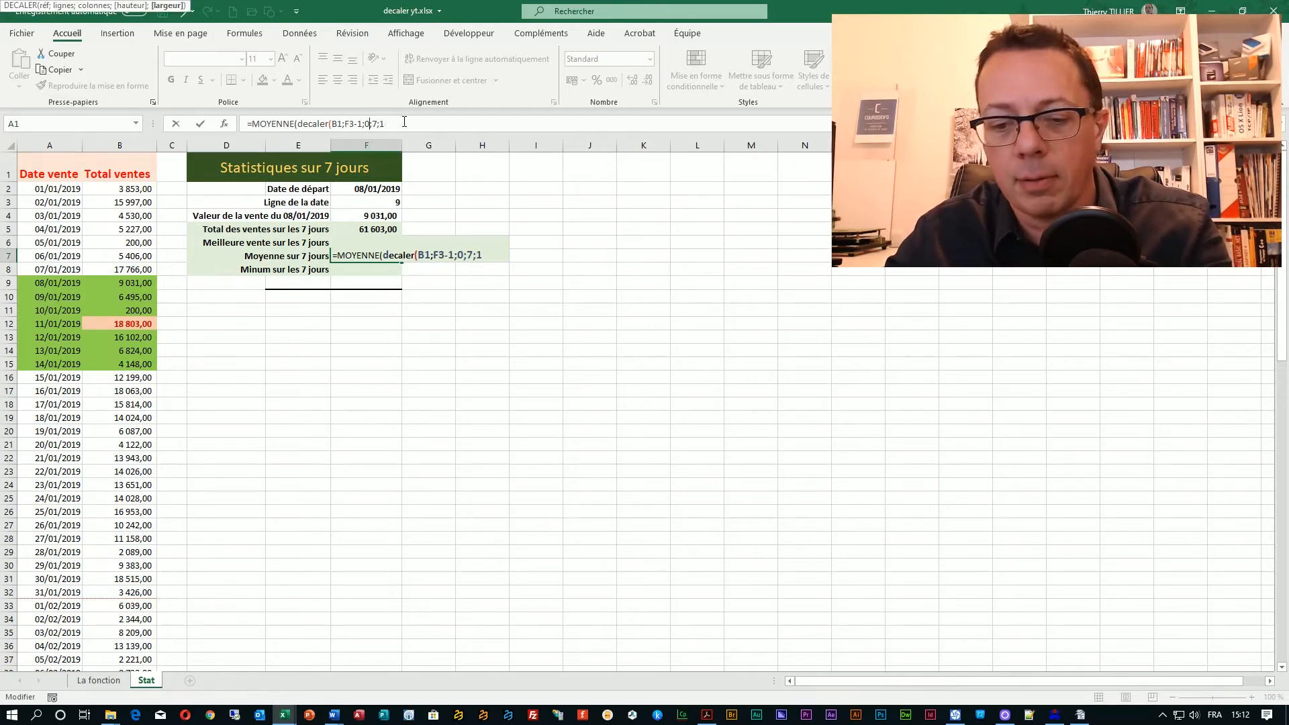
pyautogui.write(')')
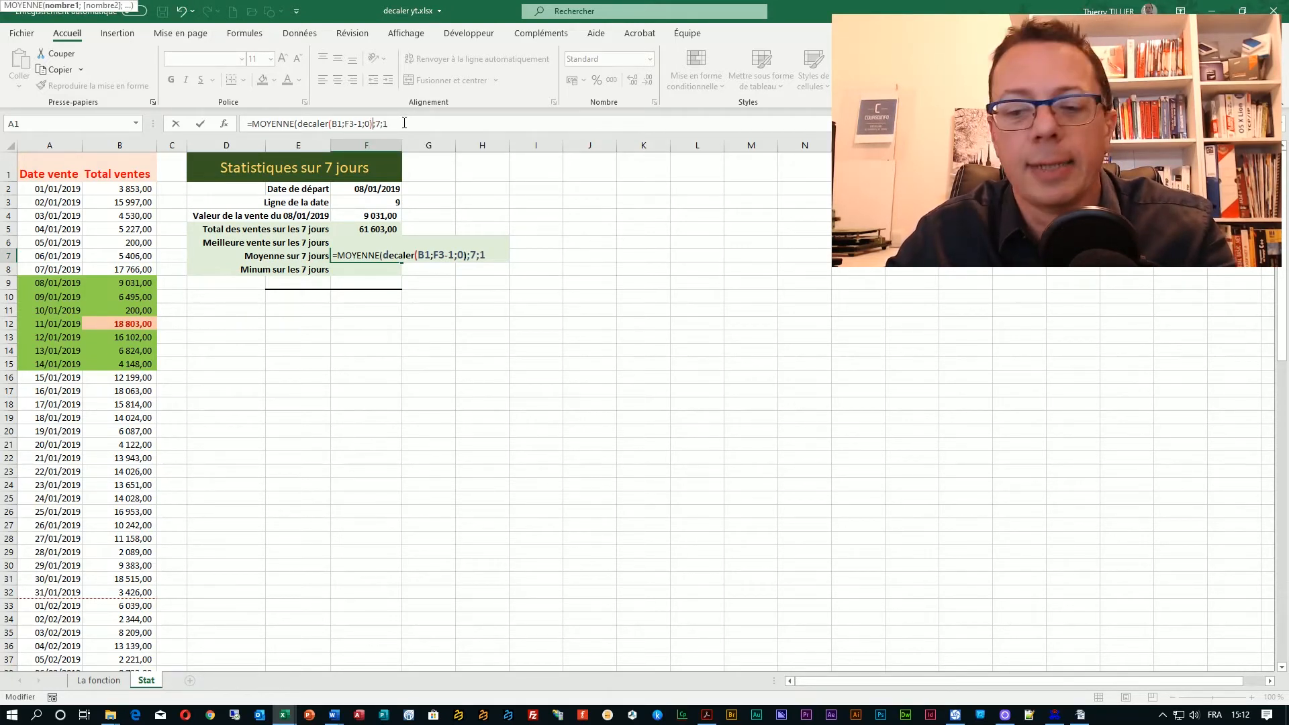
pyautogui.press('BackSpace')
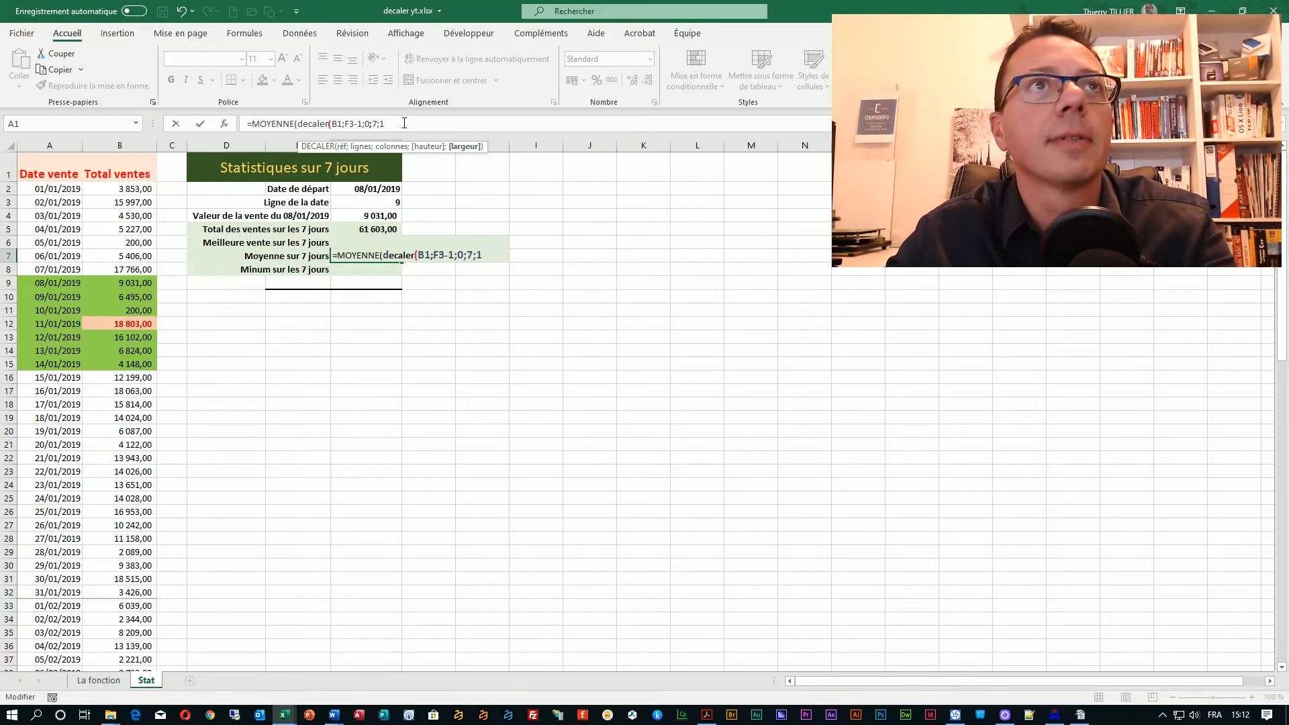
pyautogui.write('))')
pyautogui.hotkey('ctrl', 'Return')
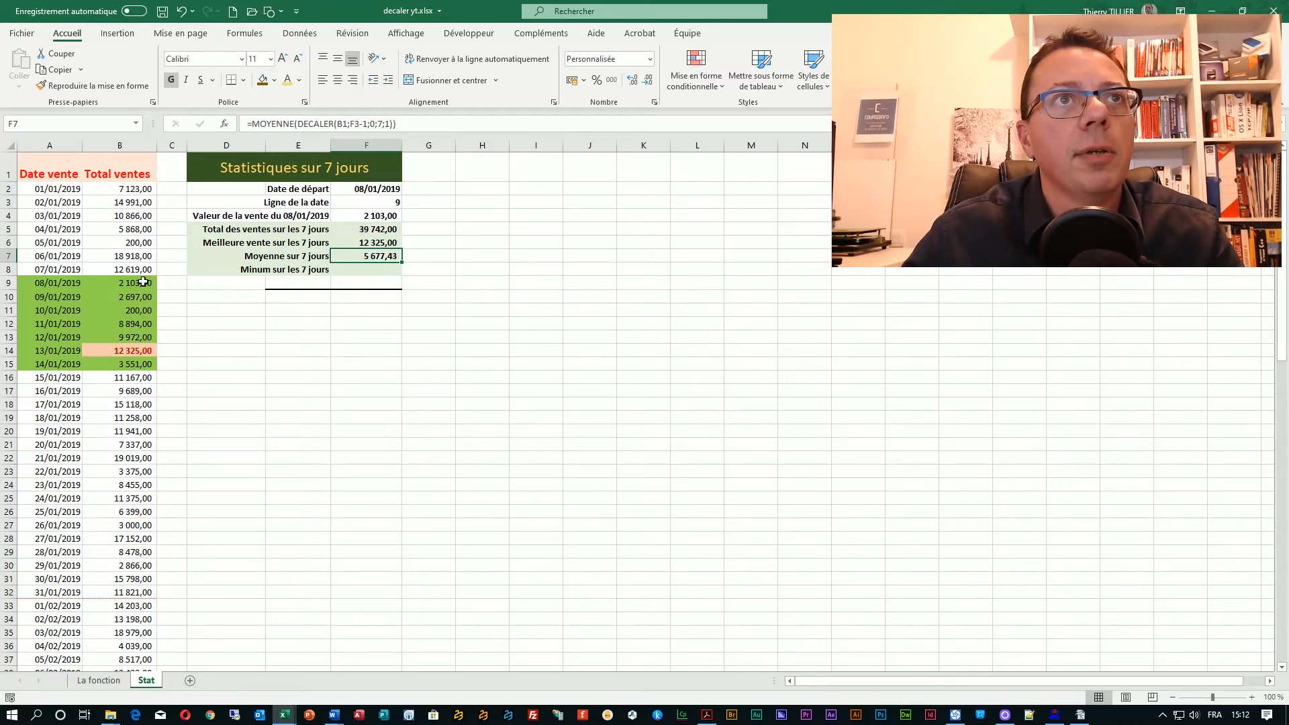
# Compare the average of the sales in B9:B15 with the result in F7, and review the F7 formula.
pyautogui.moveTo(137, 284); pyautogui.dragTo(136, 364)
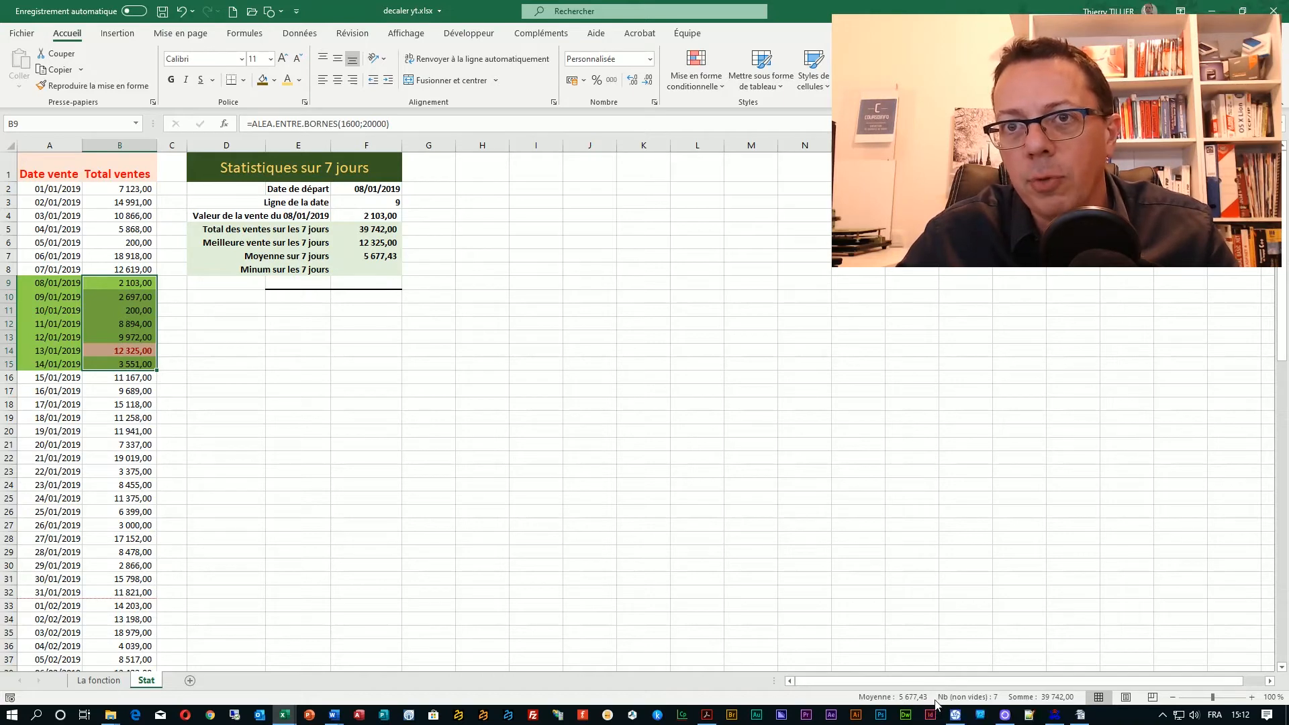
pyautogui.rightClick(847, 701)
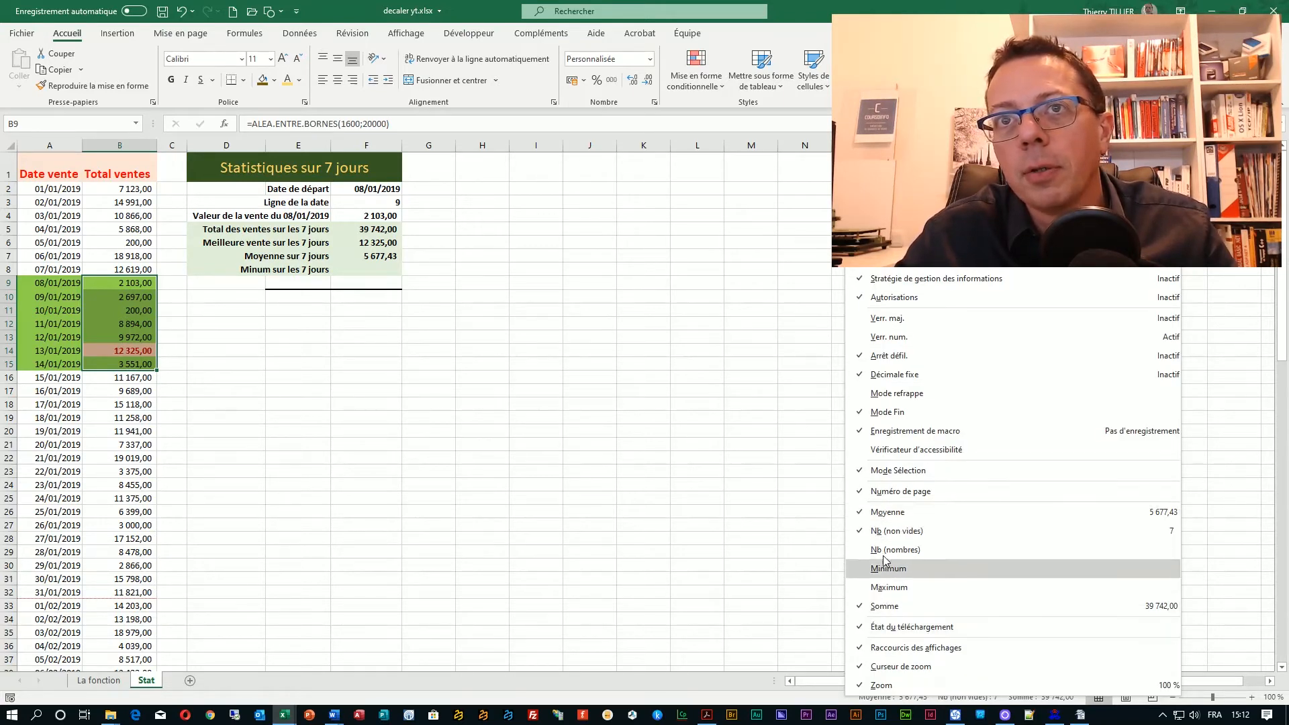
pyautogui.click(834, 698)
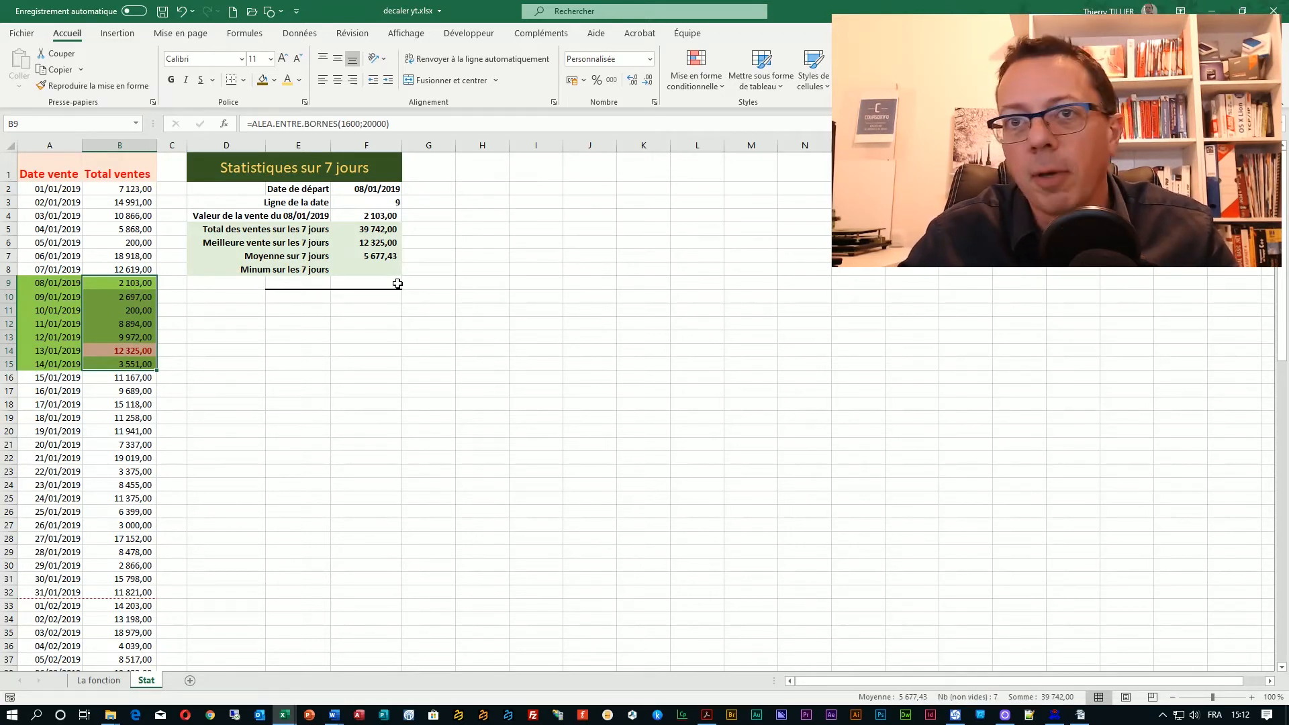
pyautogui.click(376, 256)
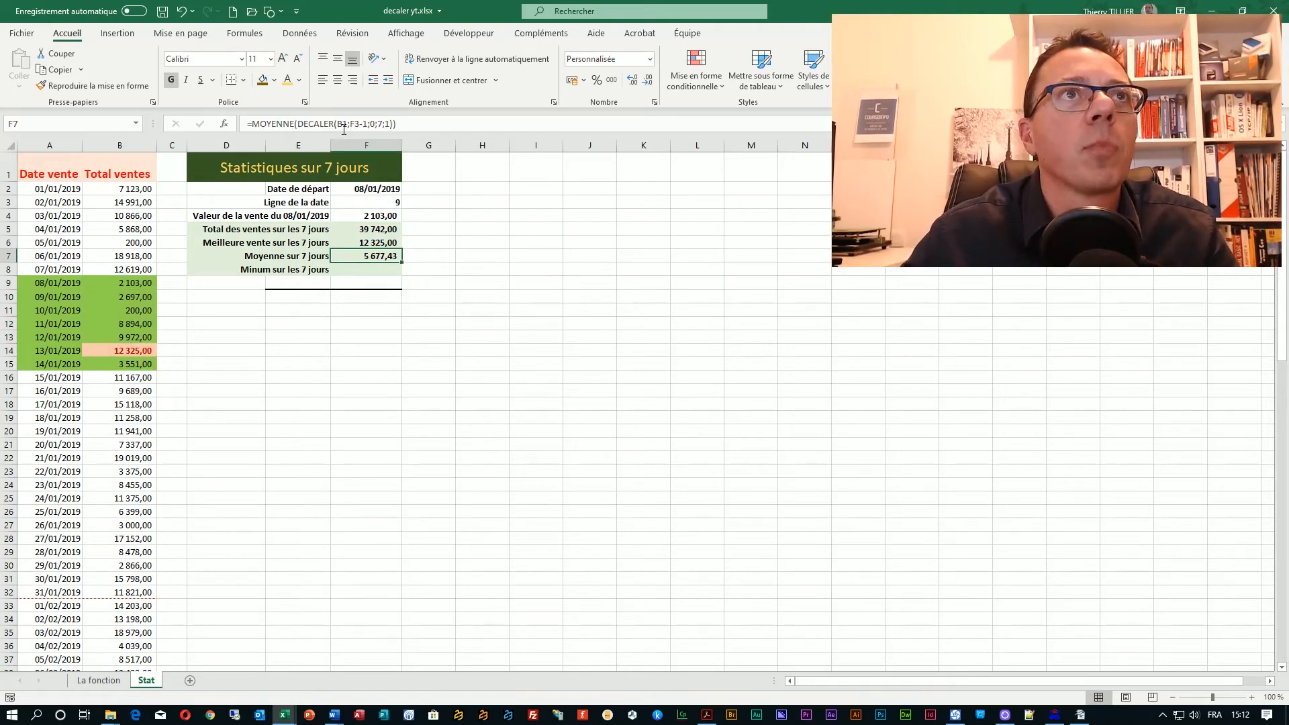
# Start a MIN formula in F8 for the seven-day minimum and nest the DECALER function inside it.
pyautogui.click(395, 269)
pyautogui.click(313, 125)
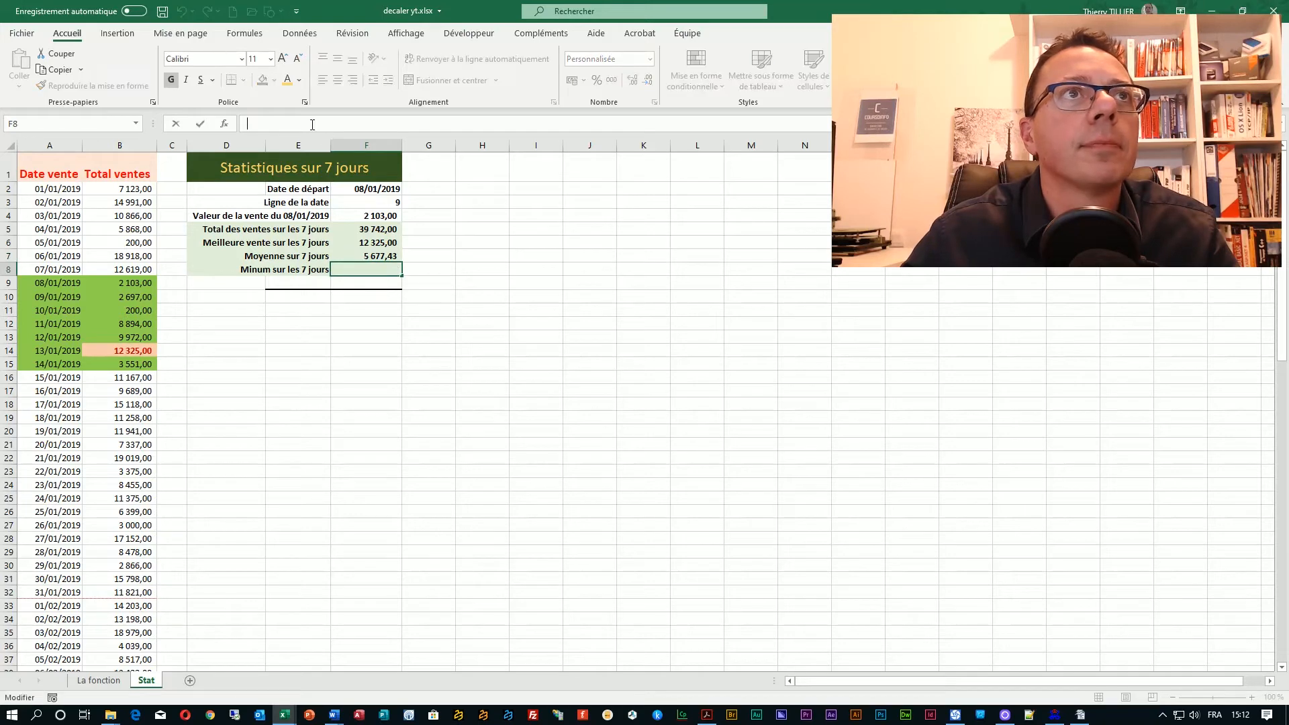
pyautogui.write('=min')
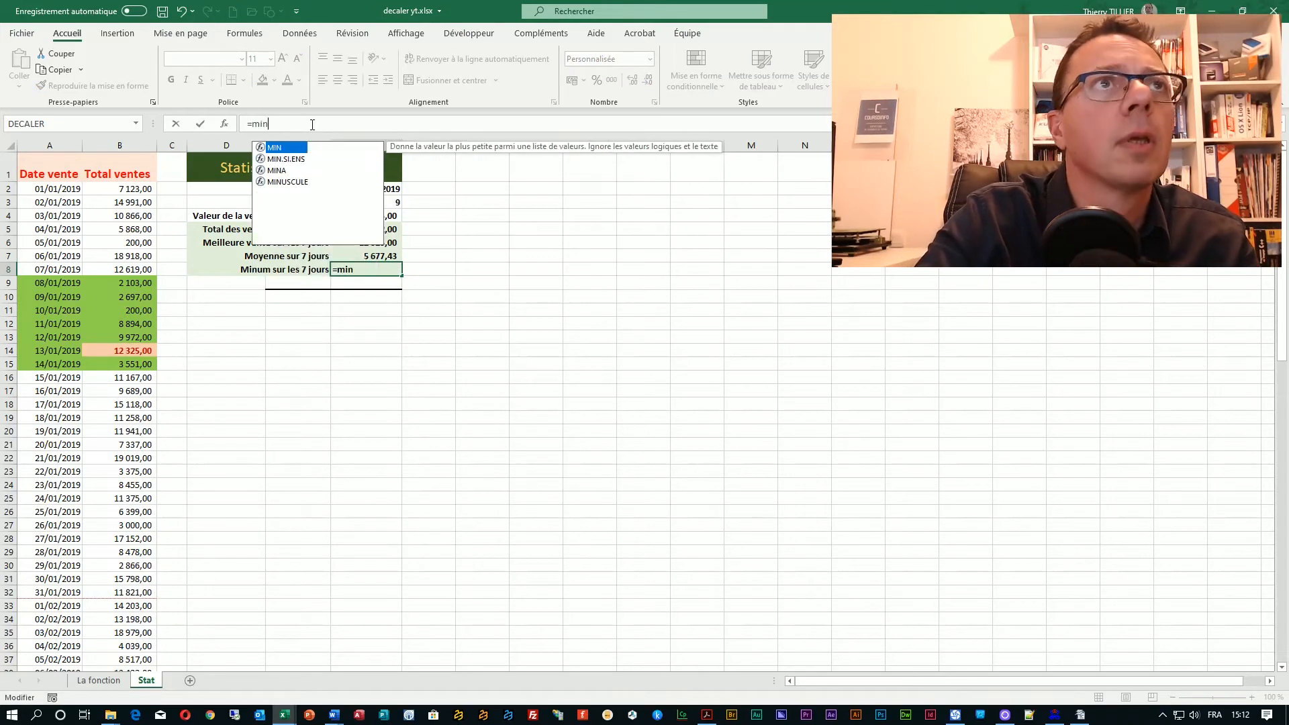
pyautogui.write('(decaler(')
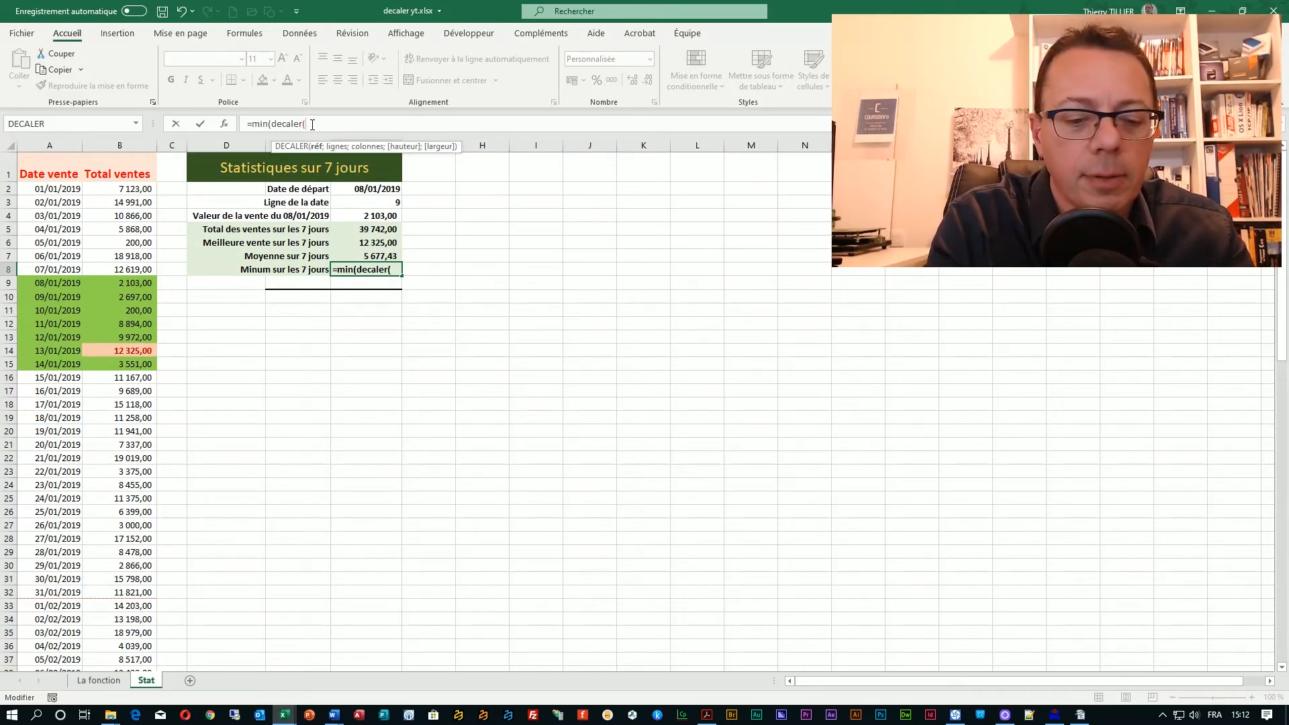
# Complete the nested DECALER in the F8 minimum formula with reference B1, rows F3-1, columns 0, height 7 and width 1.
pyautogui.write('b1;')
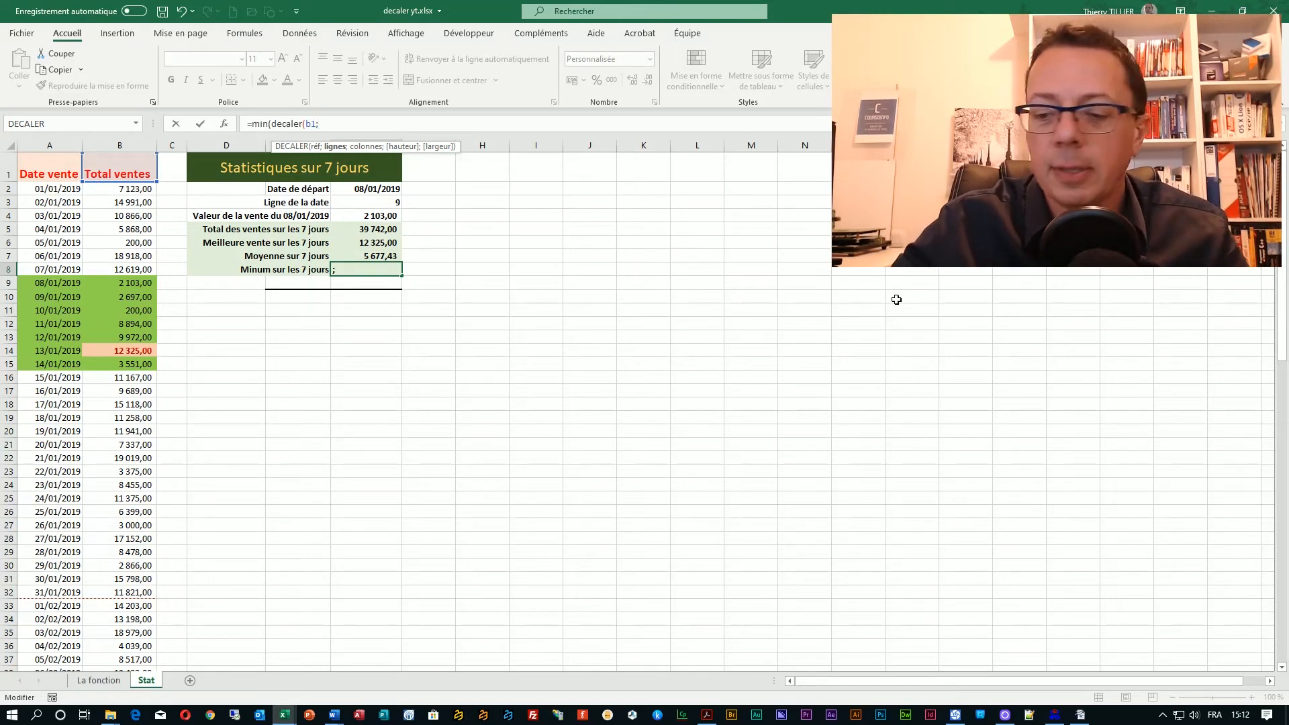
pyautogui.write('f3')
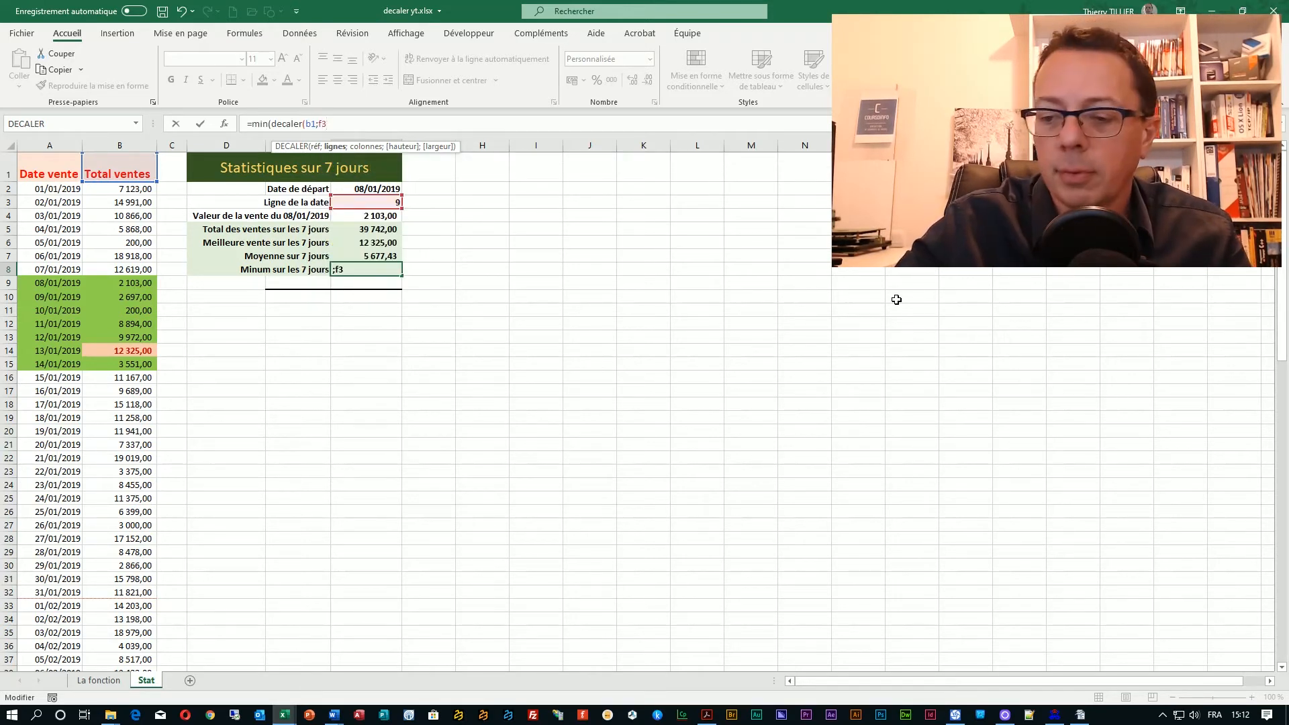
pyautogui.write('-1;')
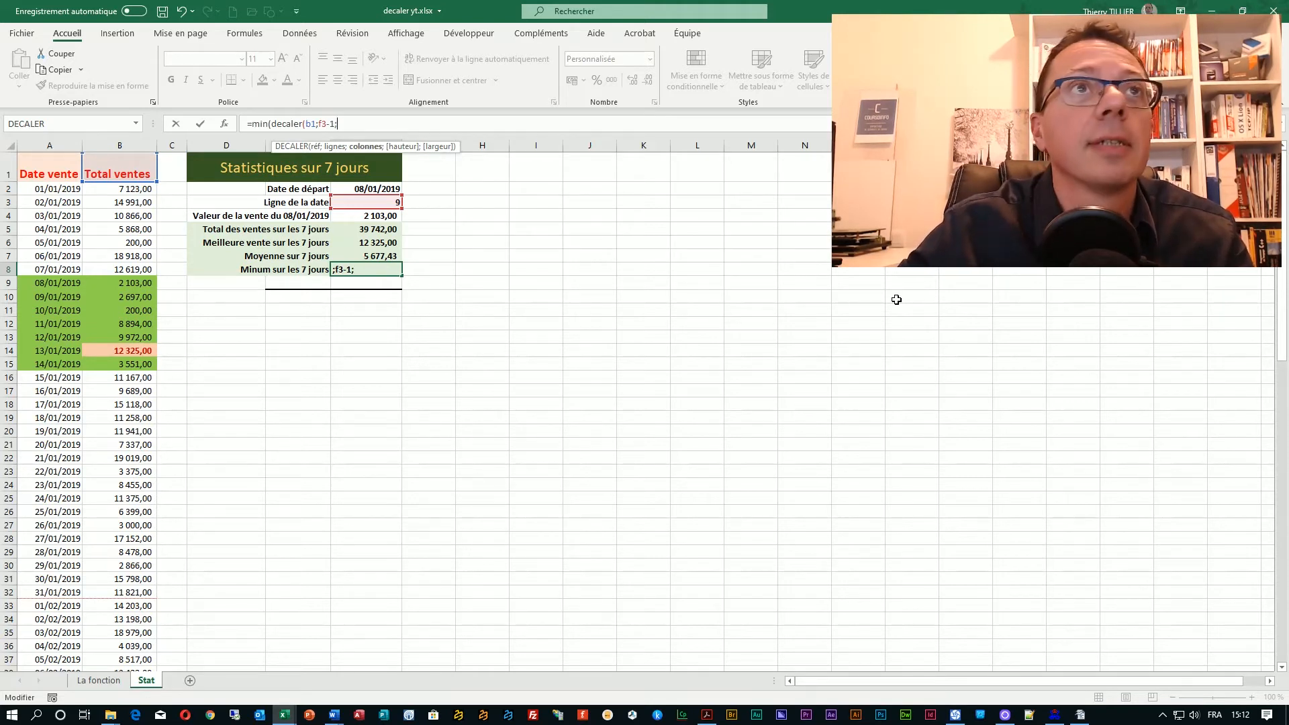
pyautogui.write('0;')
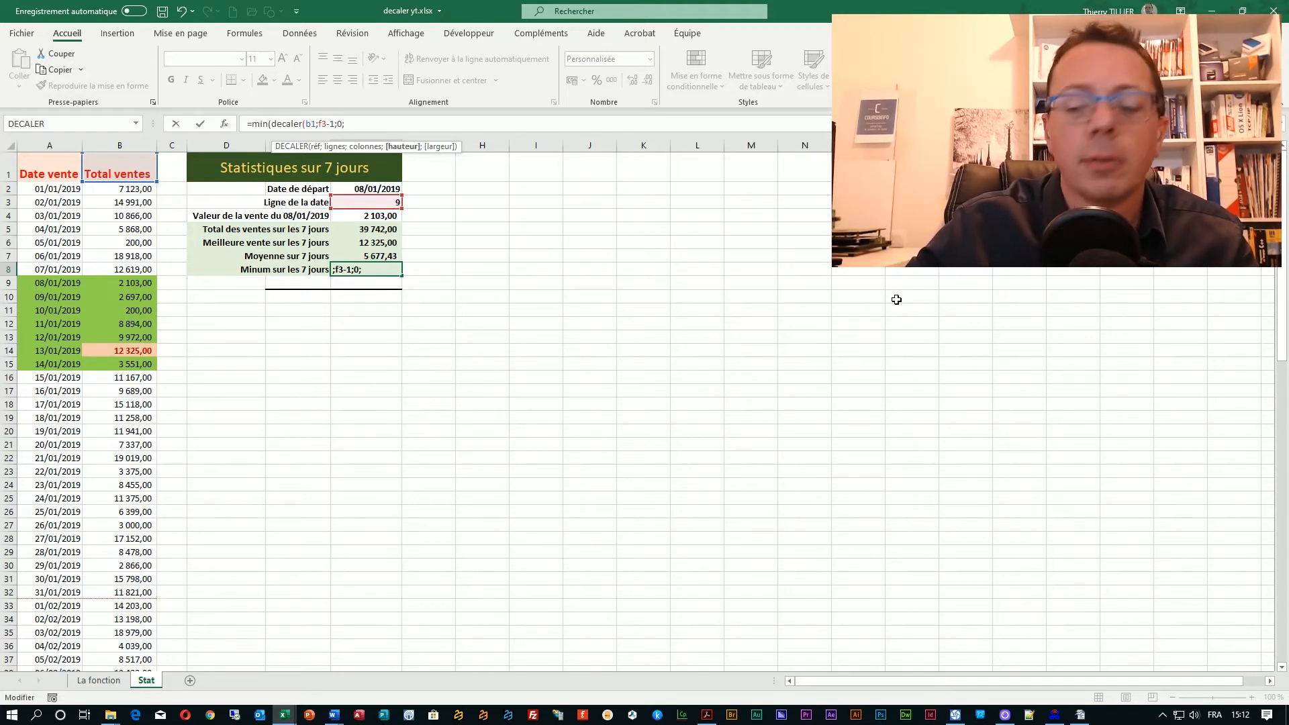
pyautogui.write('7;')
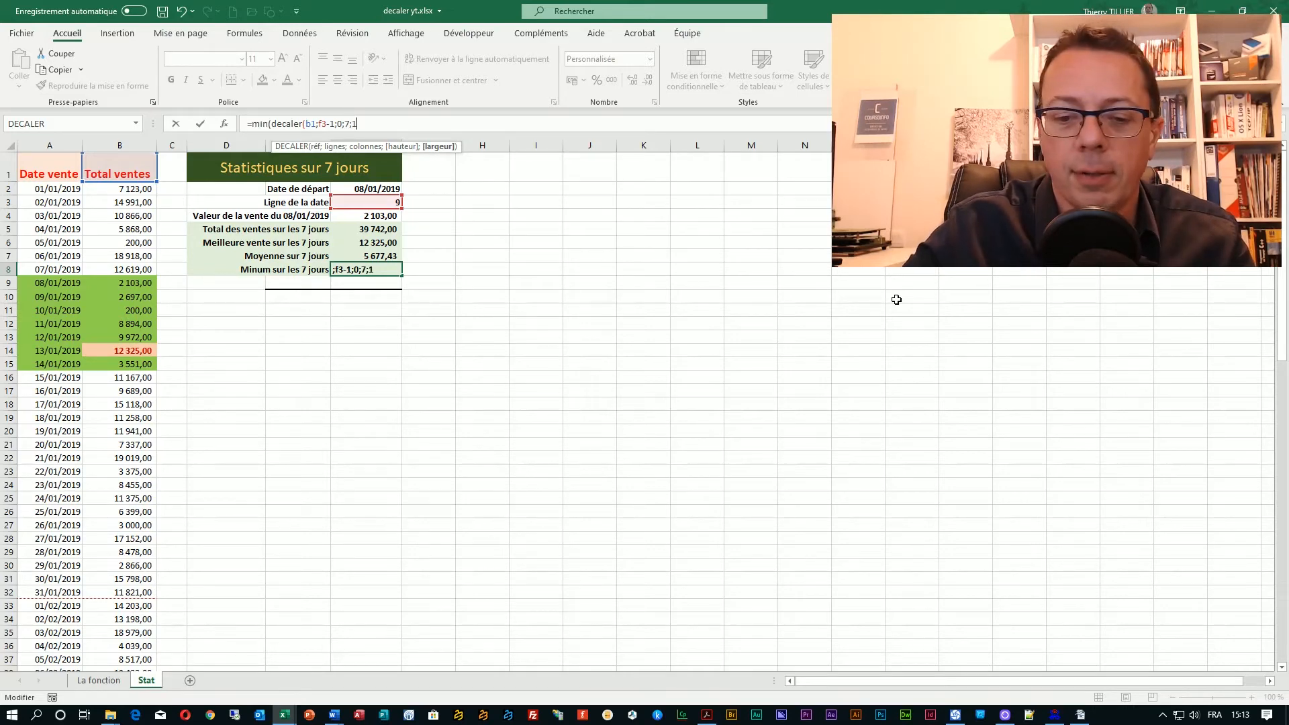
pyautogui.write('1)')
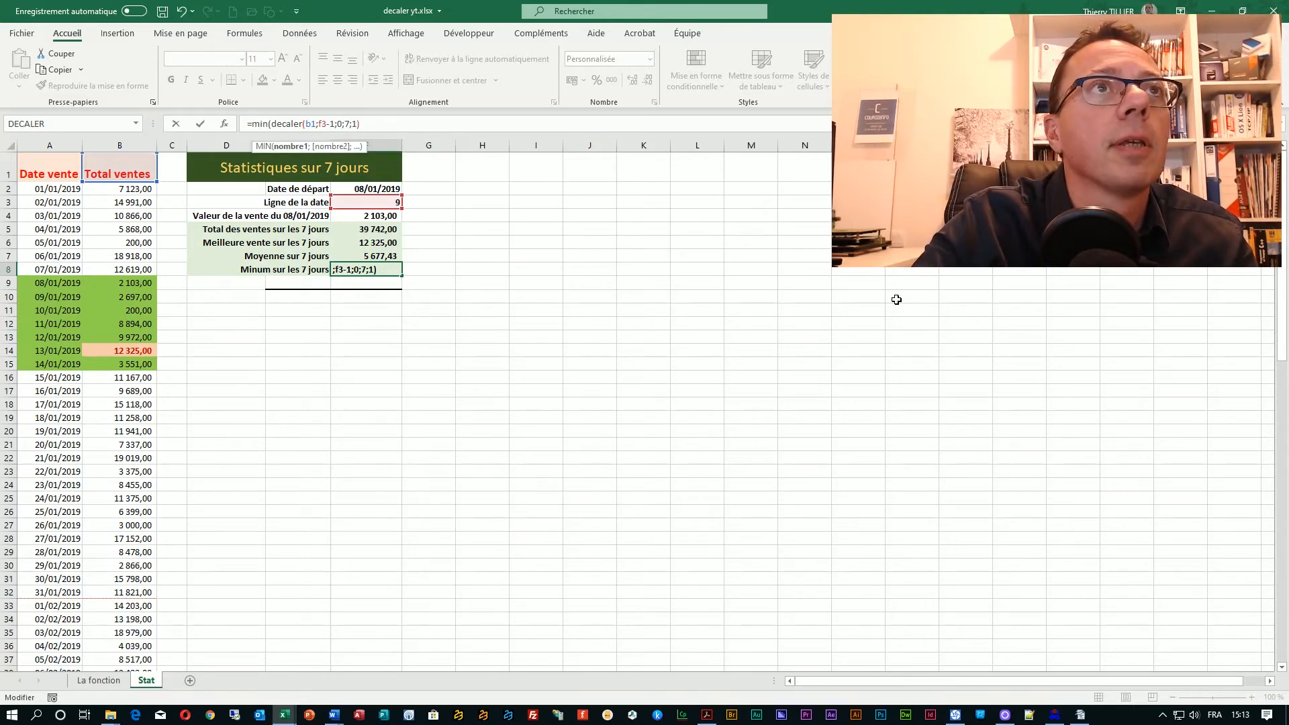
pyautogui.write(')')
pyautogui.press('Return')
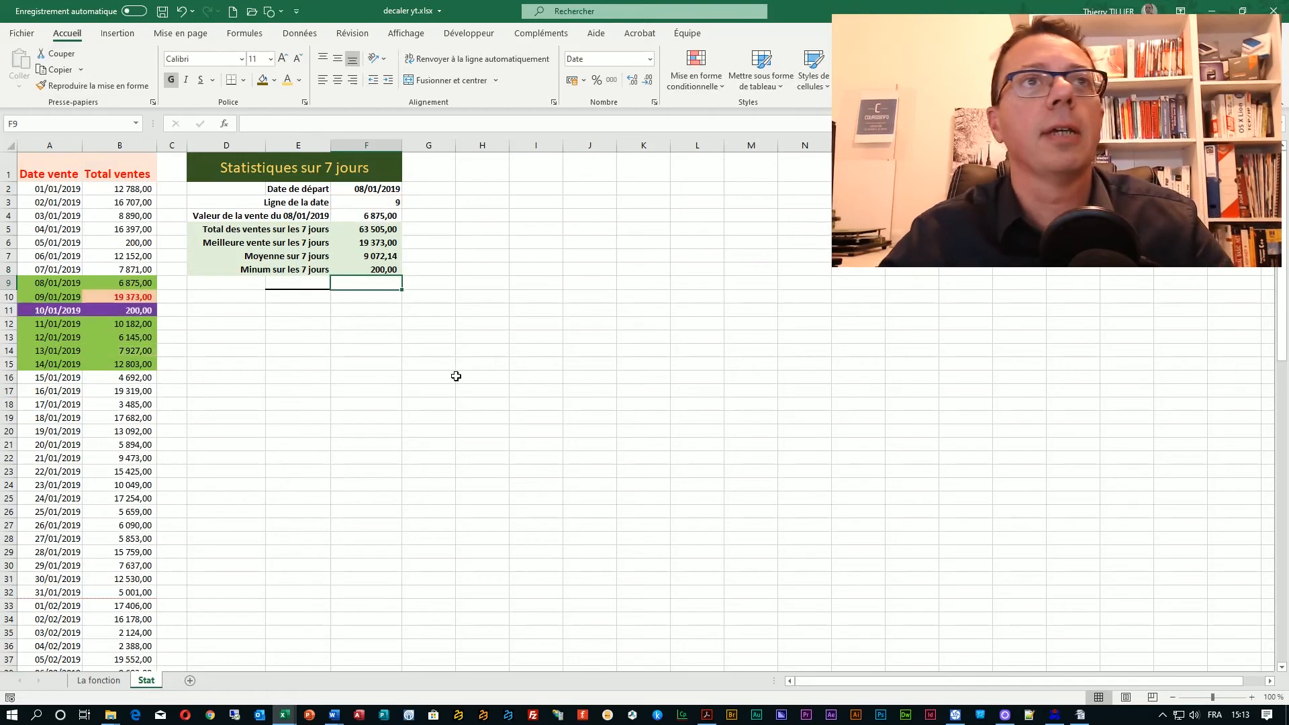
# Review the F8 minimum formula and compare its result with the sales in B6, B11 and the range B9:B15.
pyautogui.click(357, 323)
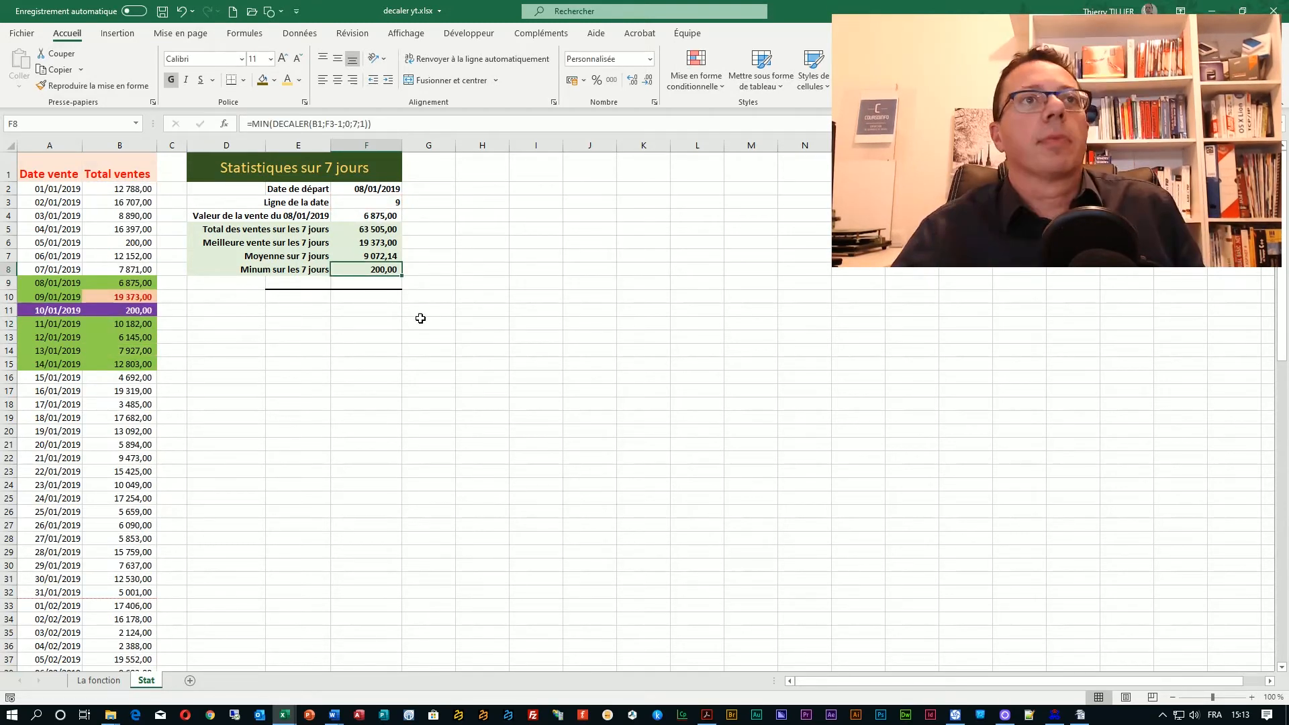
pyautogui.click(395, 269)
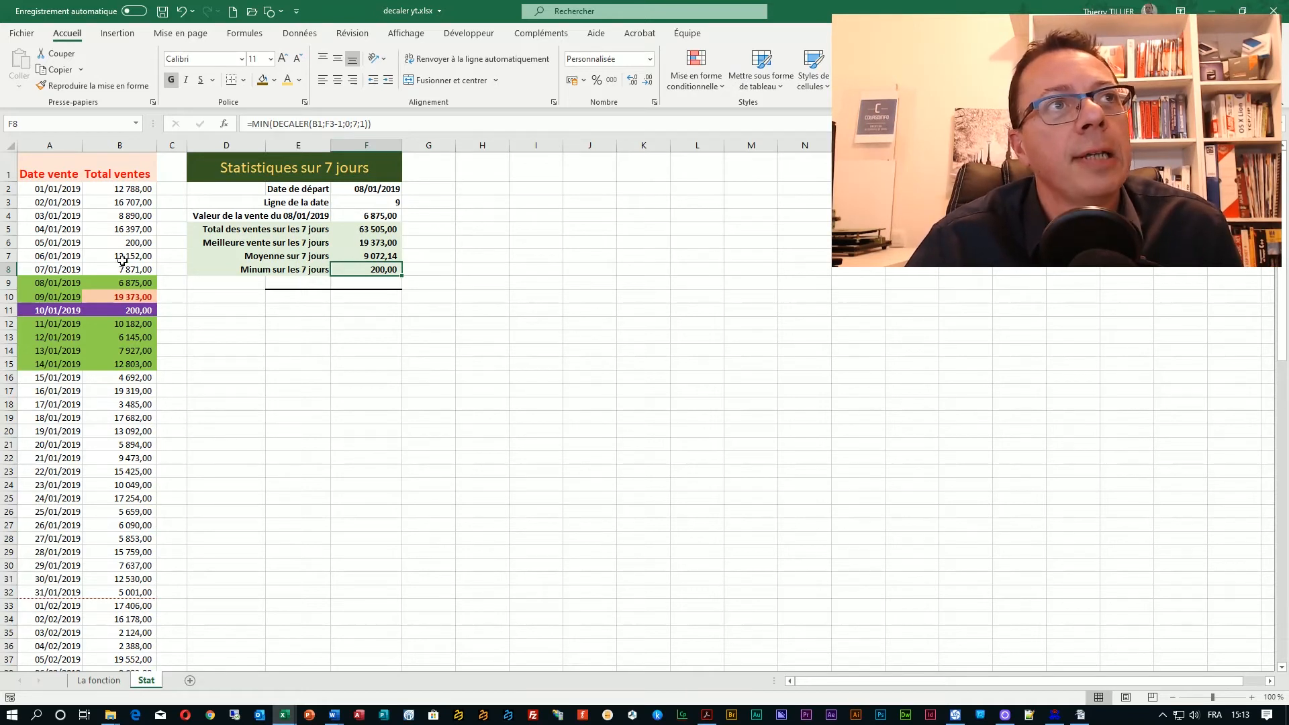
pyautogui.click(102, 243)
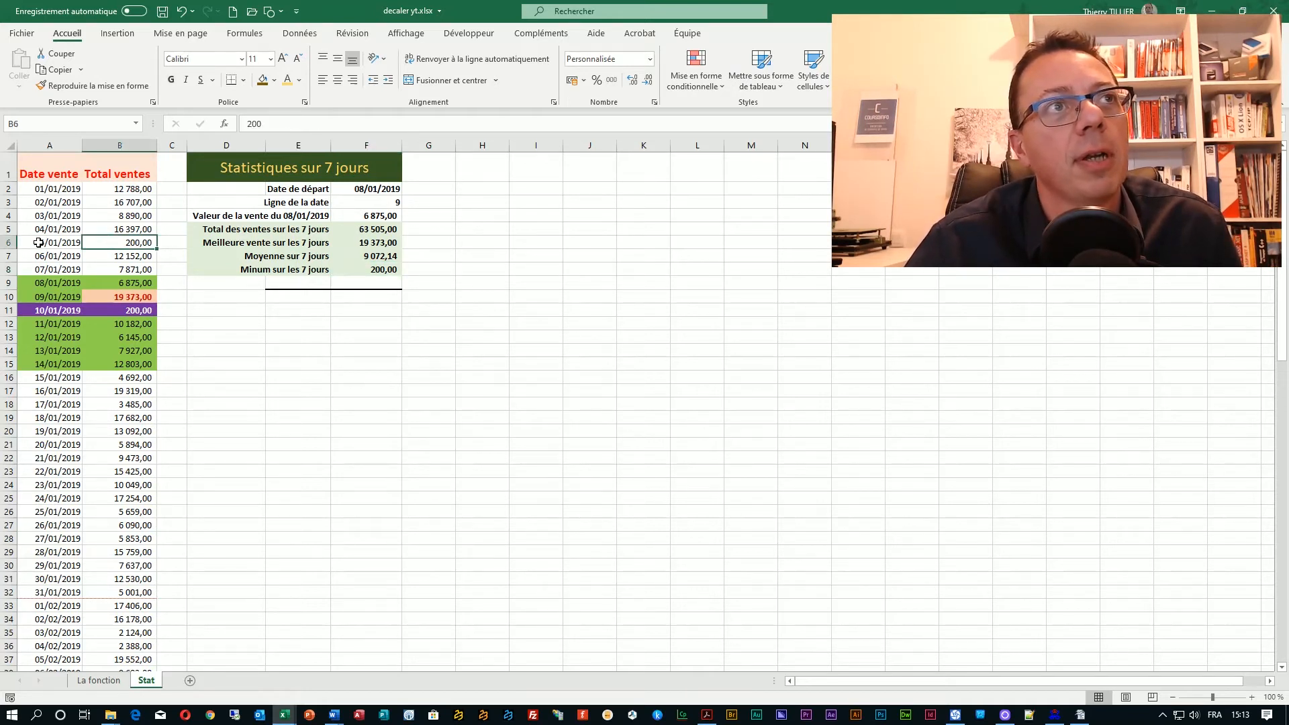
pyautogui.click(140, 310)
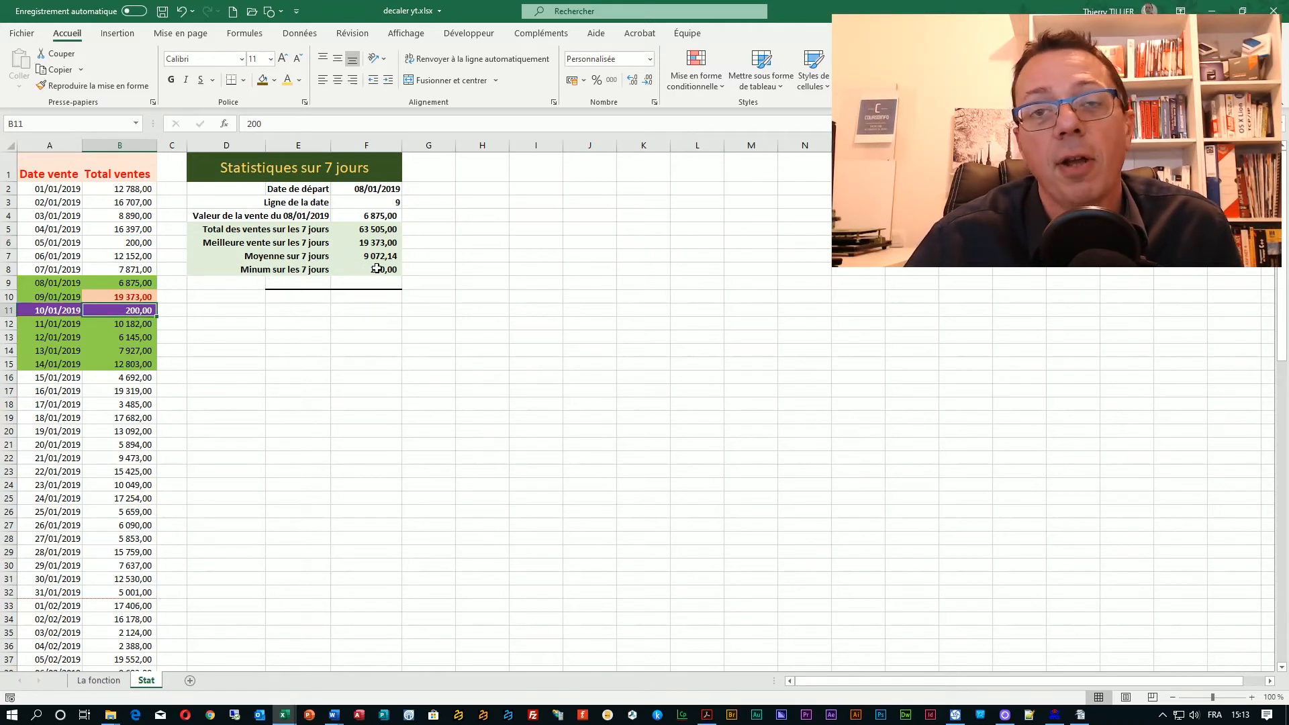
pyautogui.moveTo(115, 283); pyautogui.dragTo(129, 365)
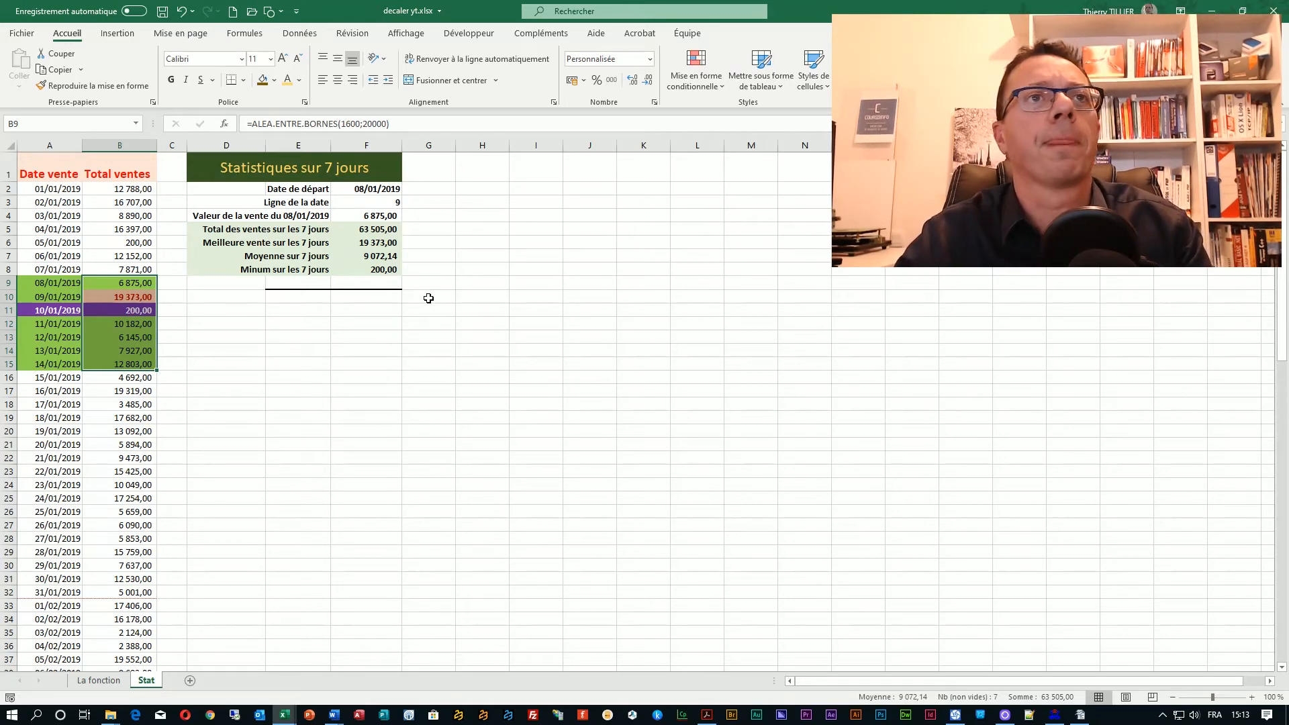
pyautogui.click(376, 272)
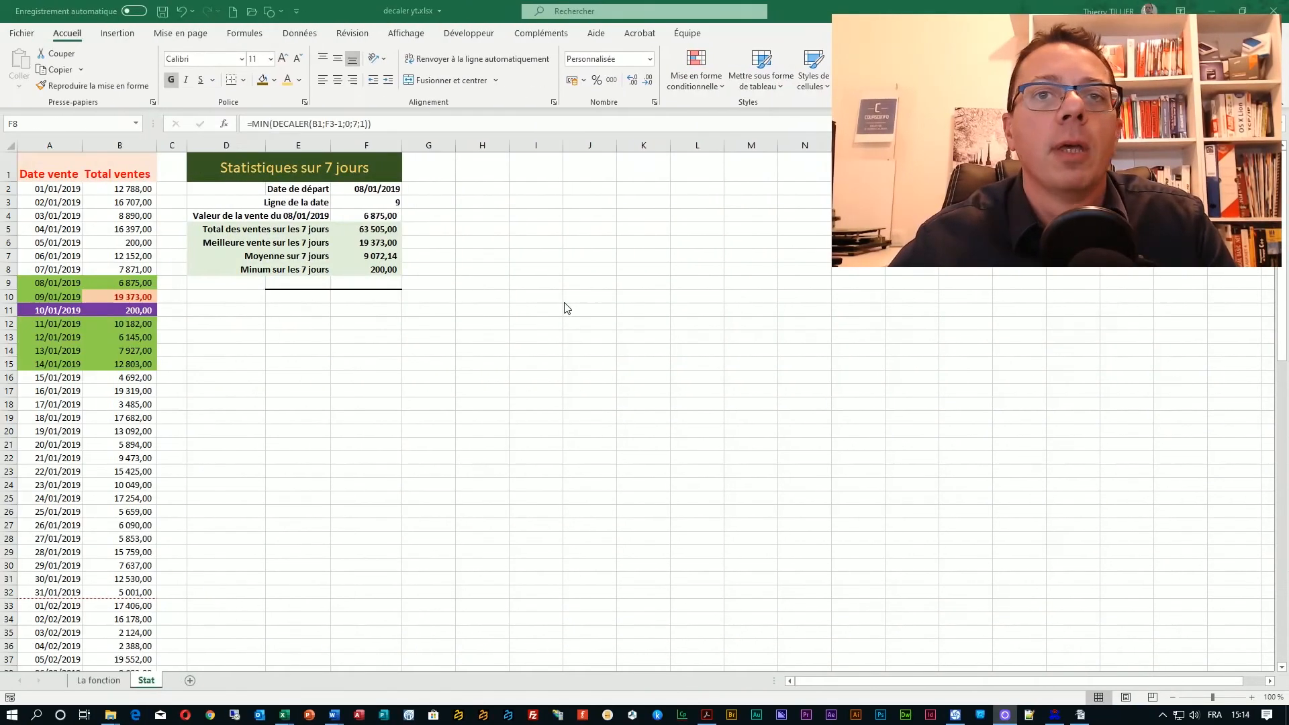
# Copy the nested DECALER expression out of the F8 formula, leaving the formula itself unedited.
pyautogui.press('Right')
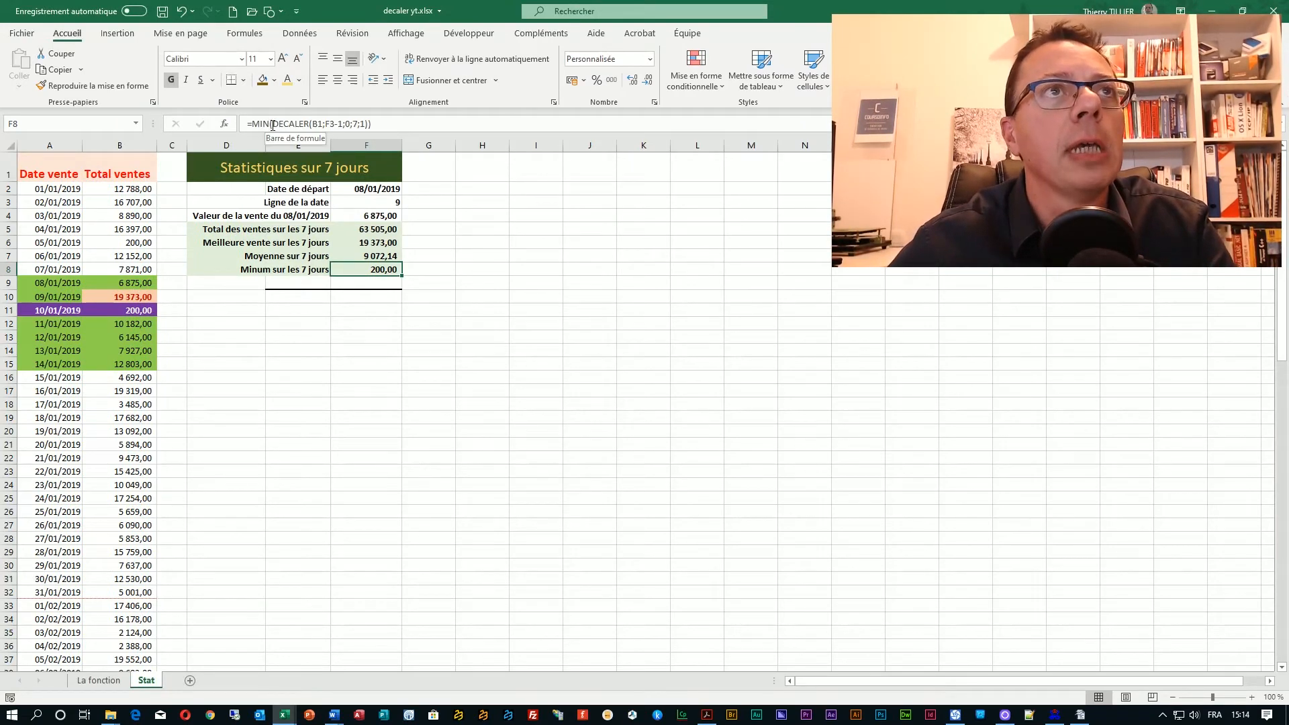
pyautogui.moveTo(272, 123); pyautogui.dragTo(369, 123)
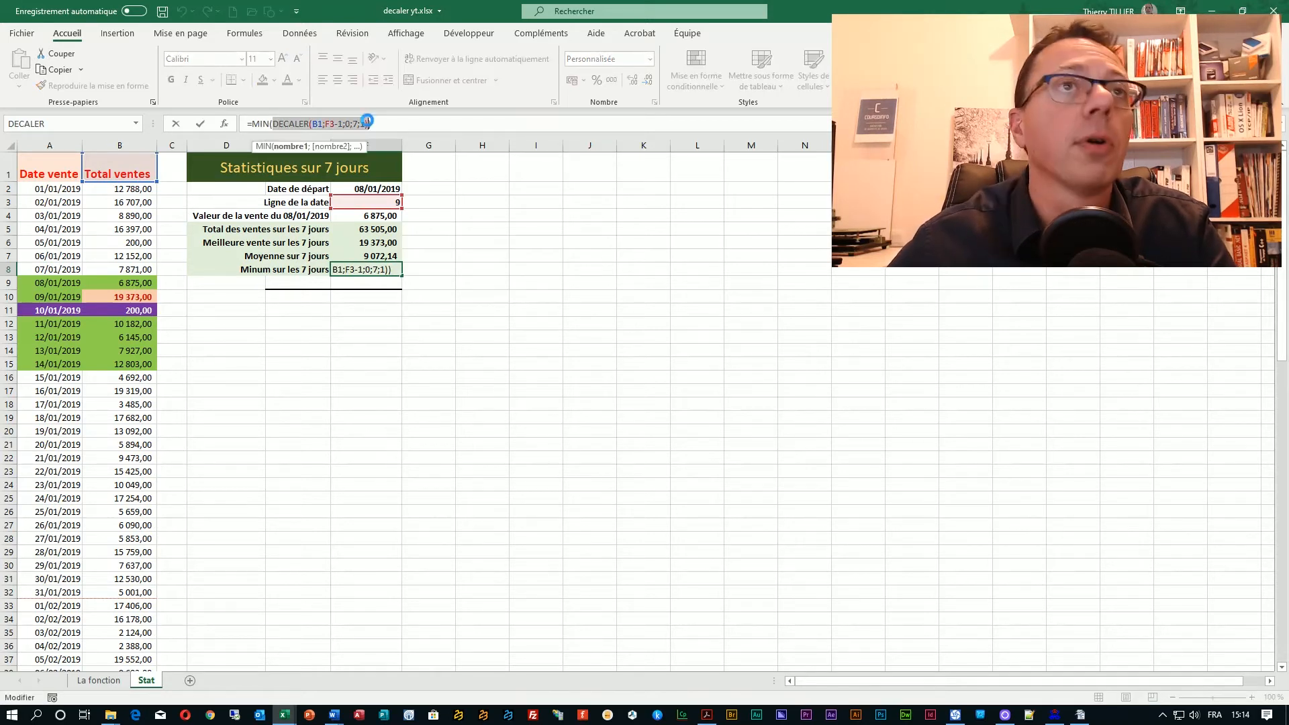
pyautogui.press('Escape')
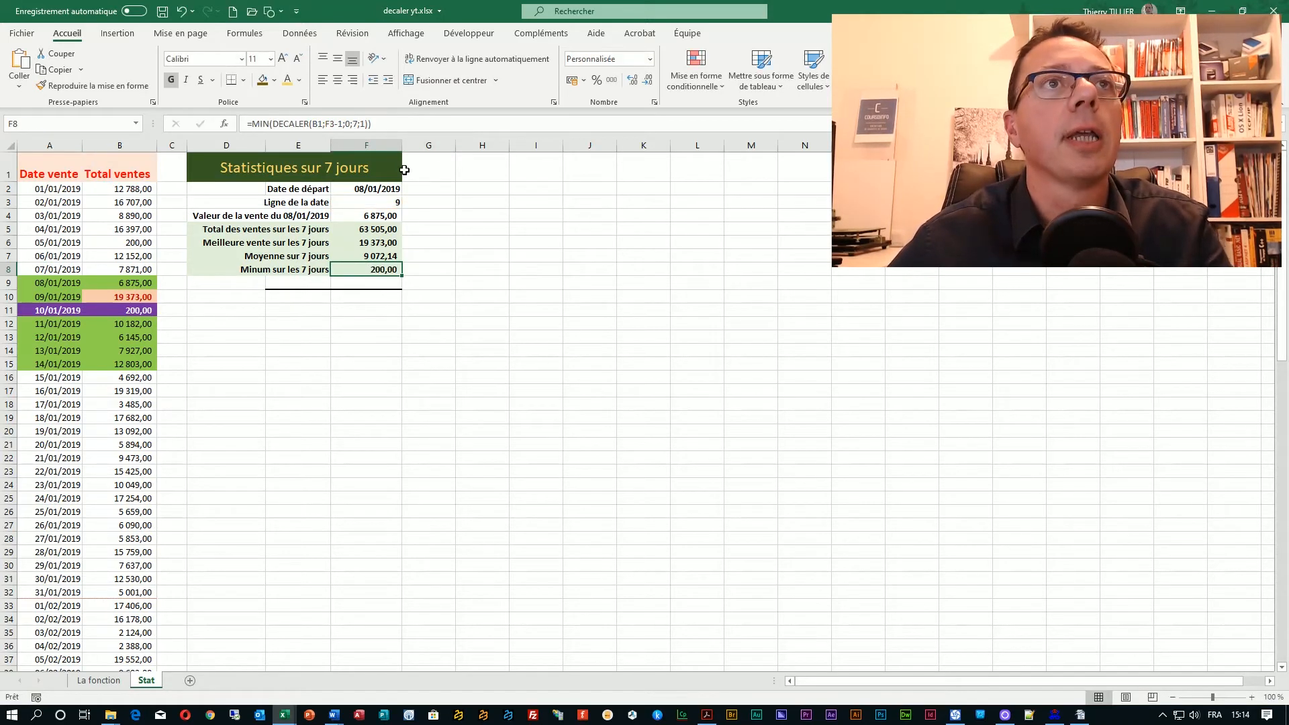
# Enter the copied expression in K2 as the standalone formula =DECALER(B1;F3-1;0;7;1).
pyautogui.click(645, 193)
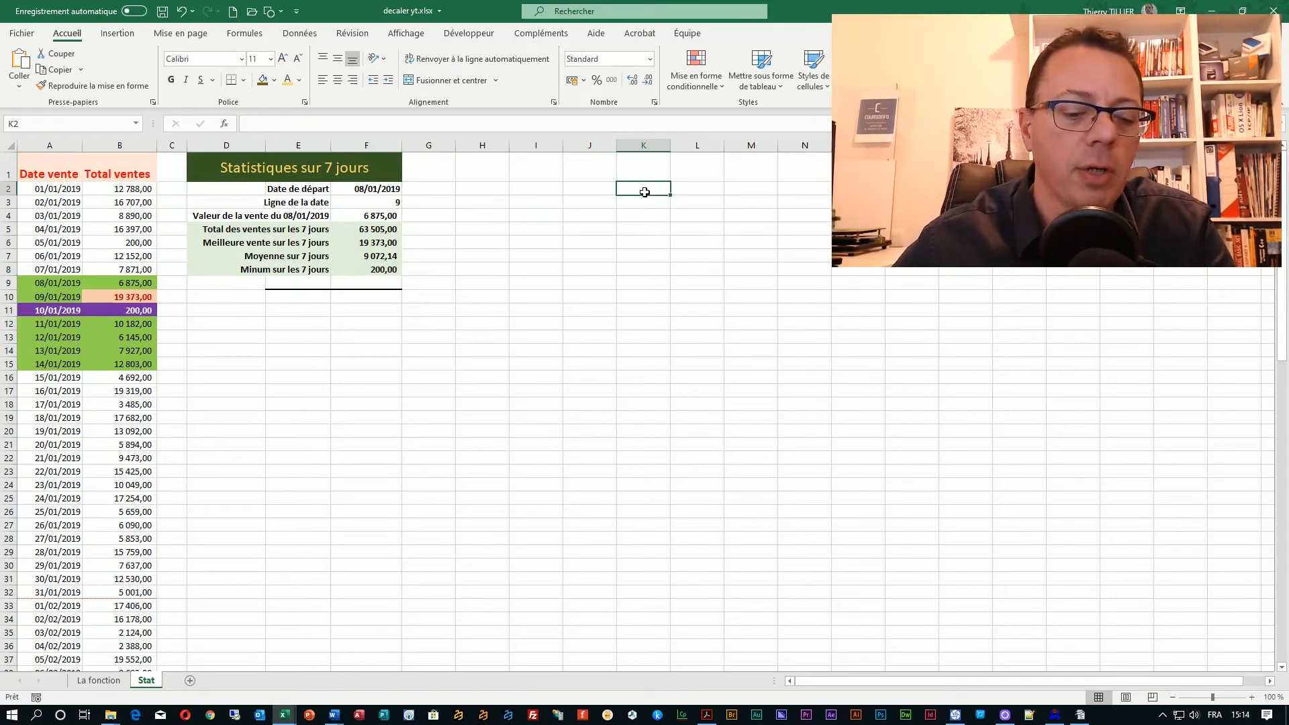
pyautogui.click(558, 125)
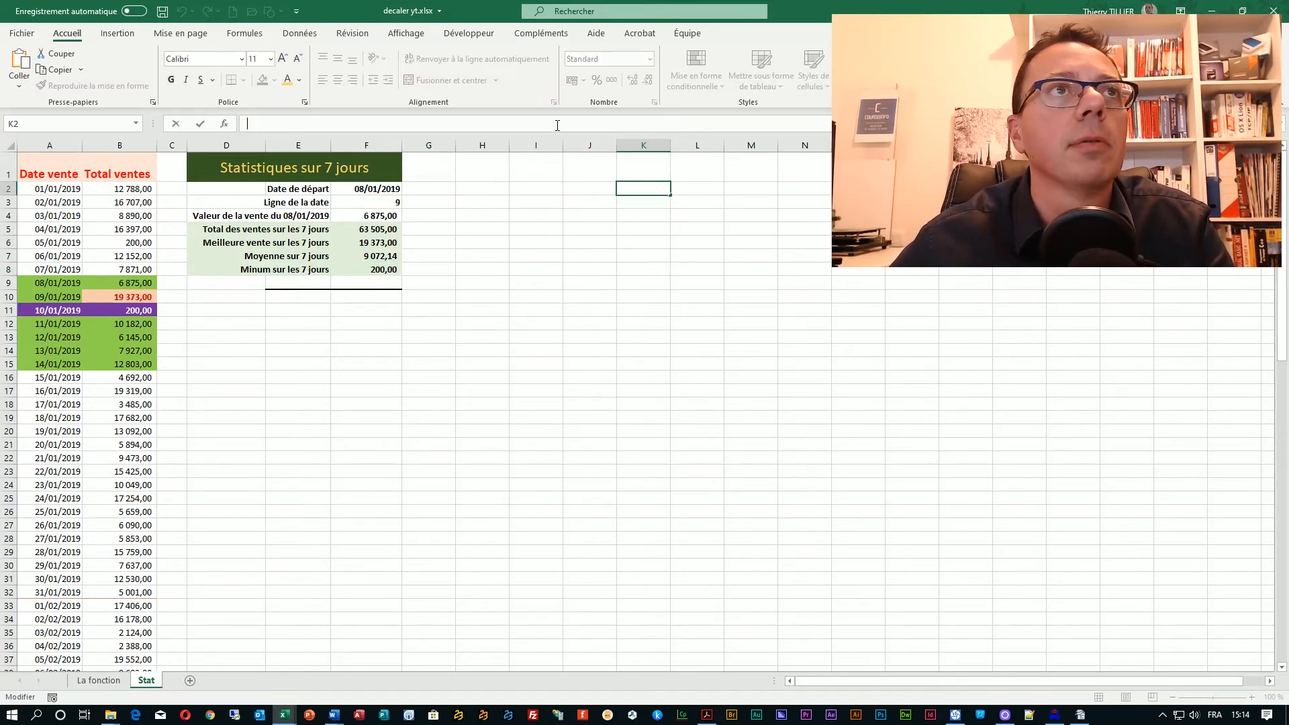
pyautogui.write('DECALER(B1;F3-1;0;7;1)')
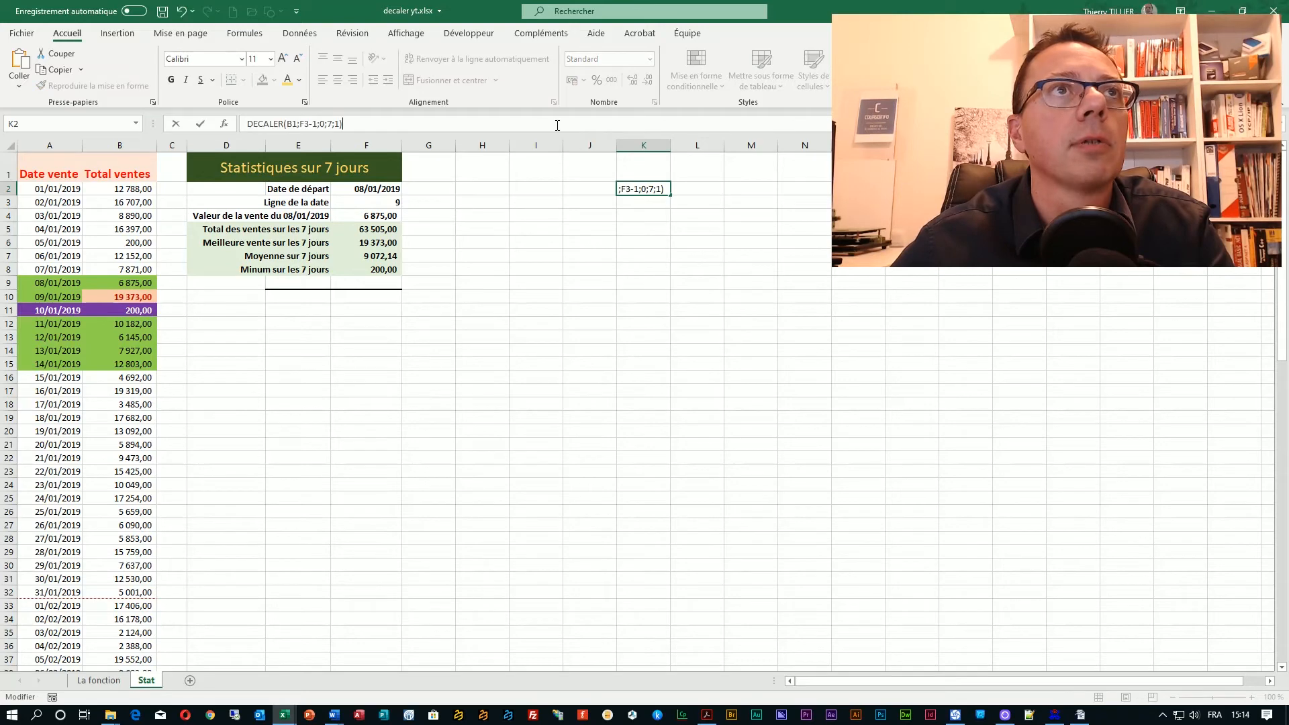
pyautogui.click(248, 124)
pyautogui.write('=')
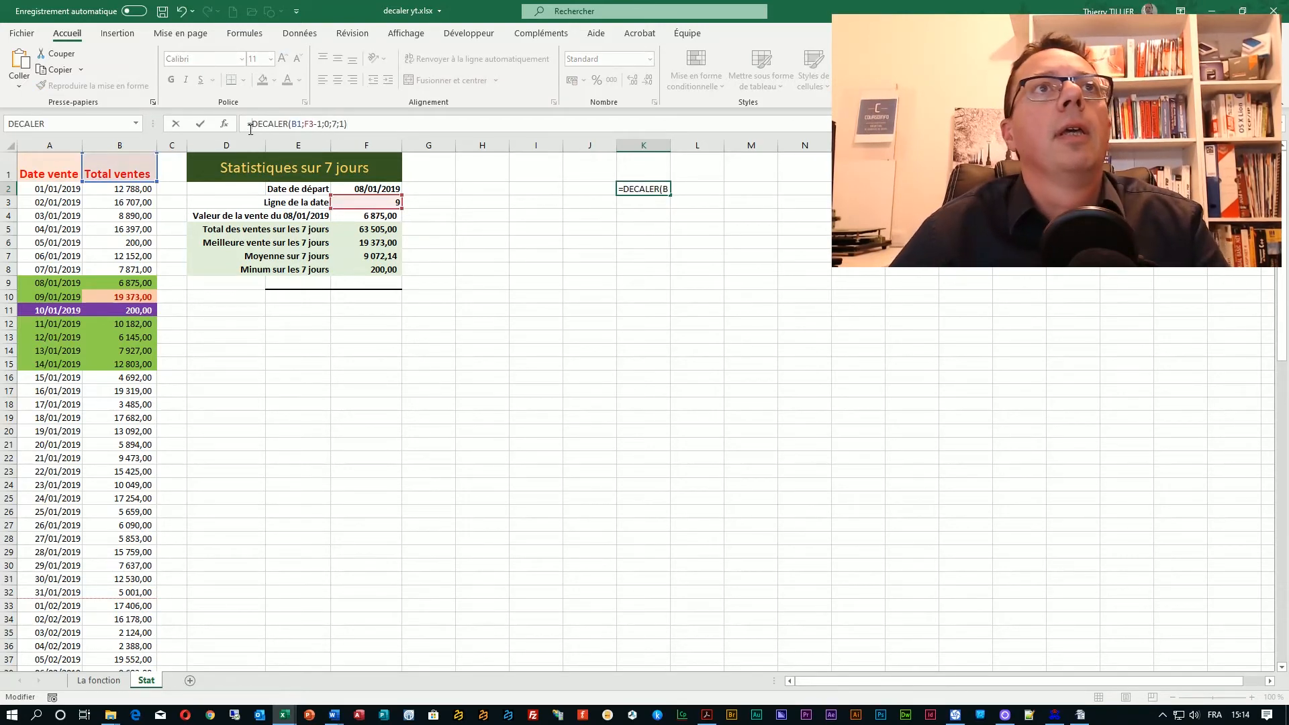
pyautogui.press('Return')
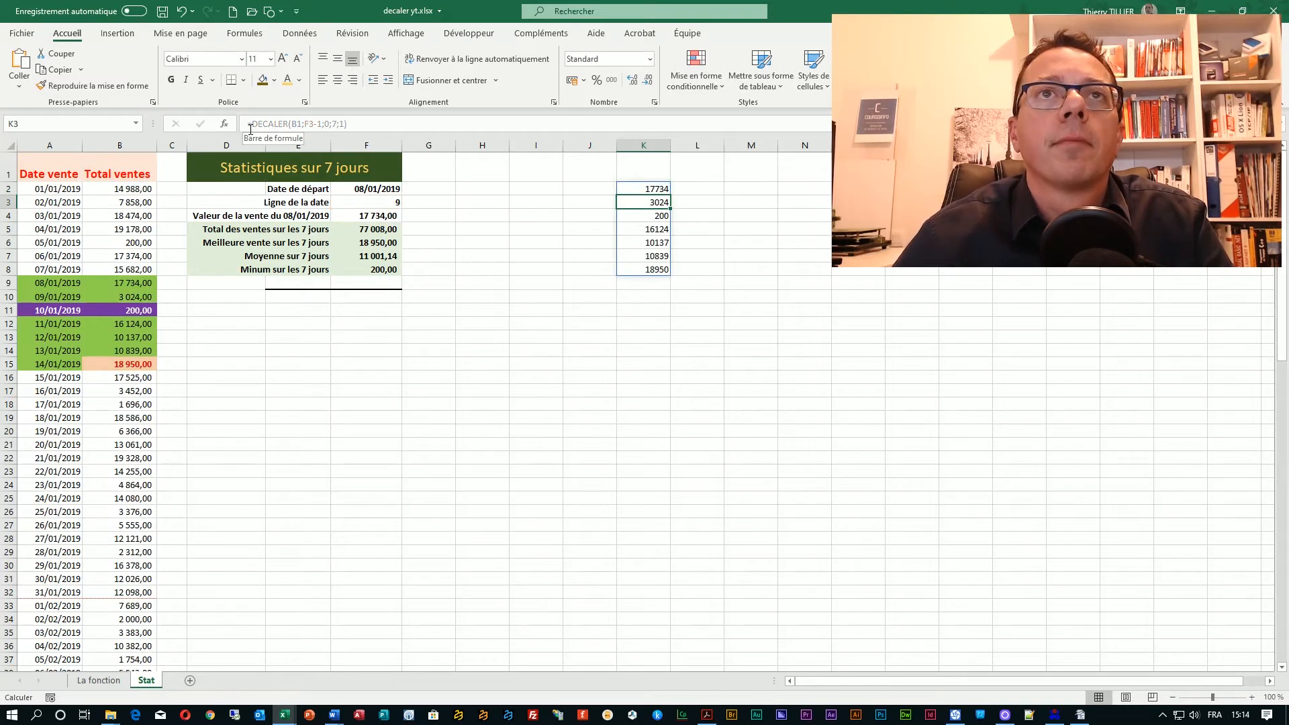
# Change the K2 DECALER formula to a width of 2 and the reference A1 so it covers both dates and sales.
pyautogui.click(650, 190)
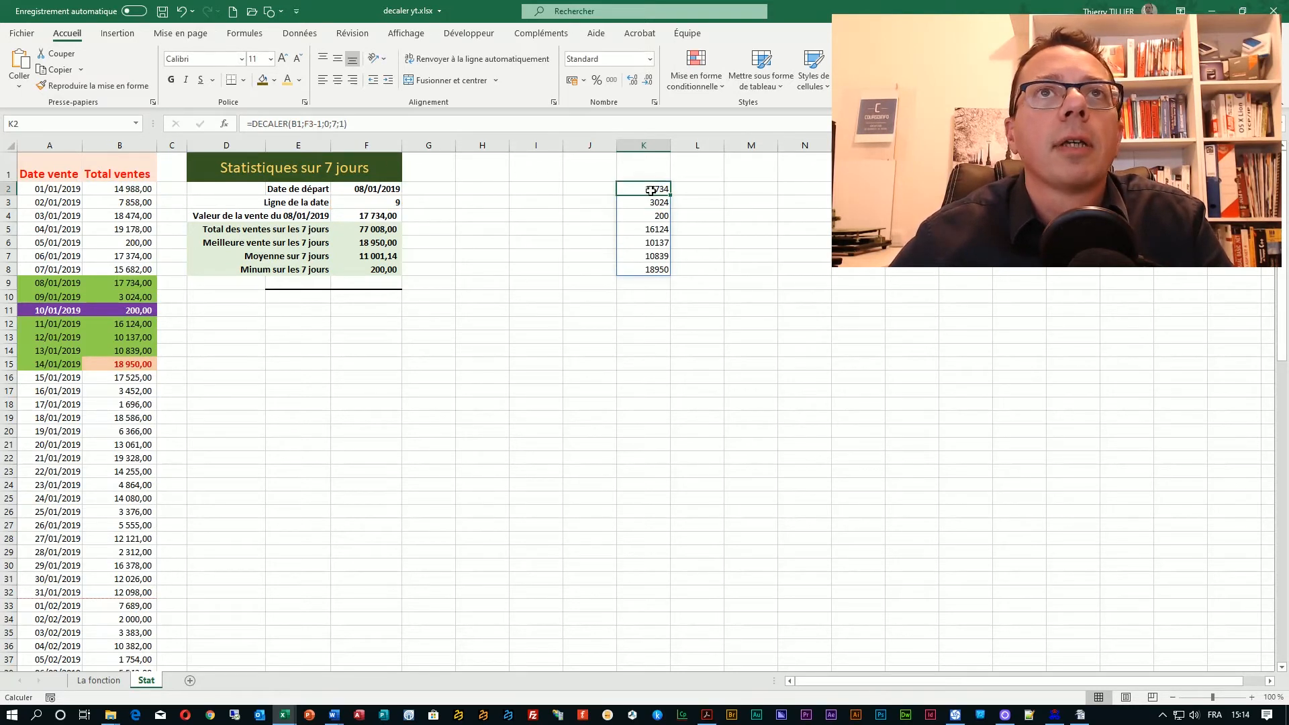
pyautogui.click(339, 123)
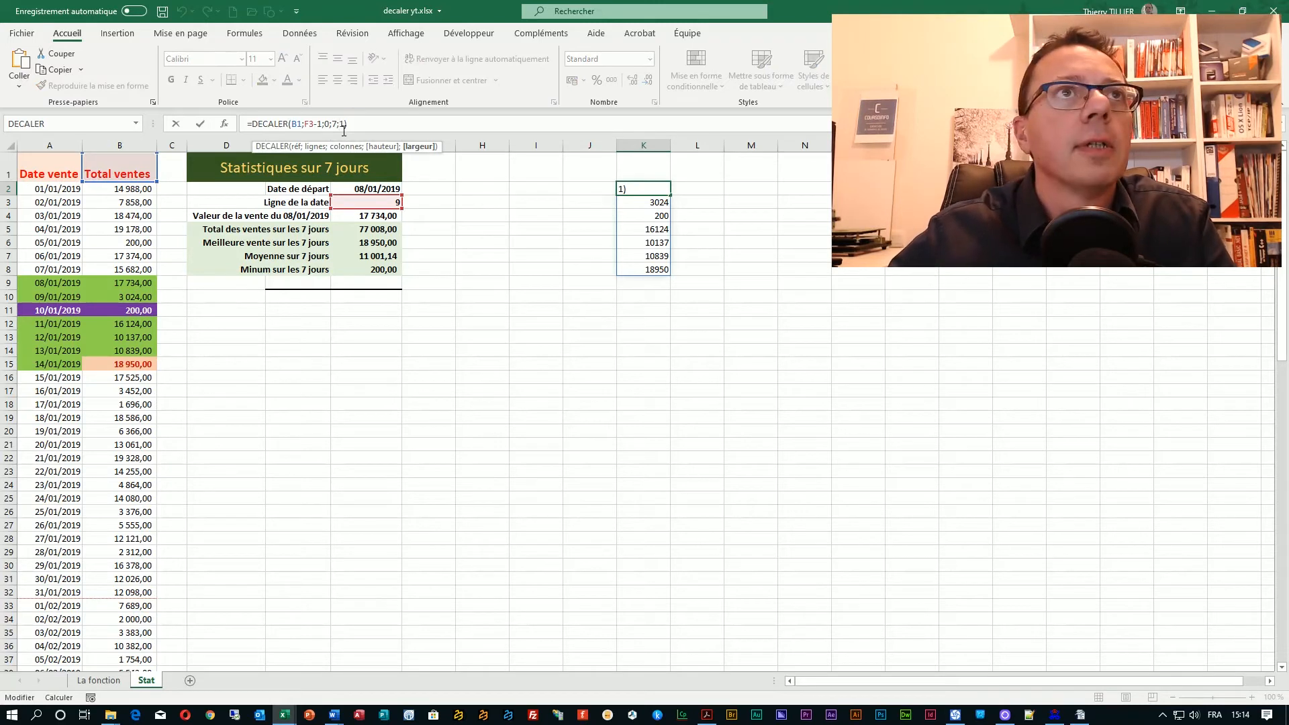
pyautogui.write('2')
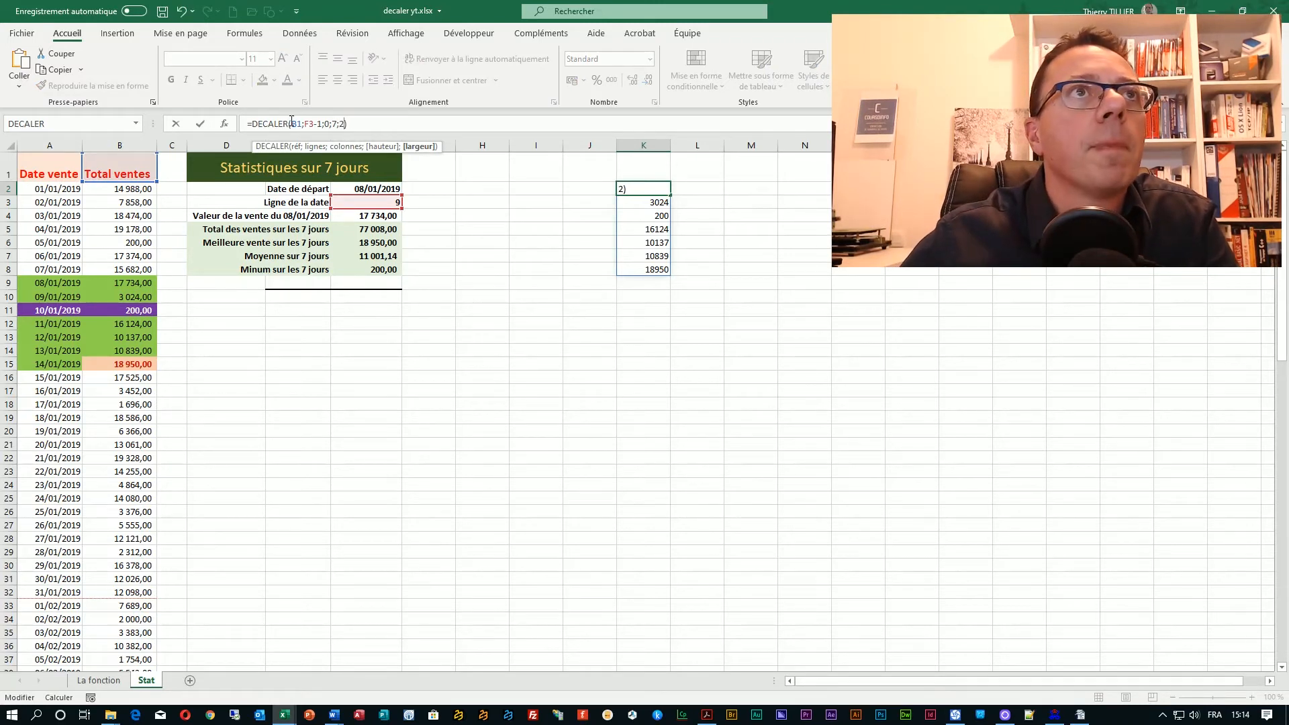
pyautogui.click(298, 124)
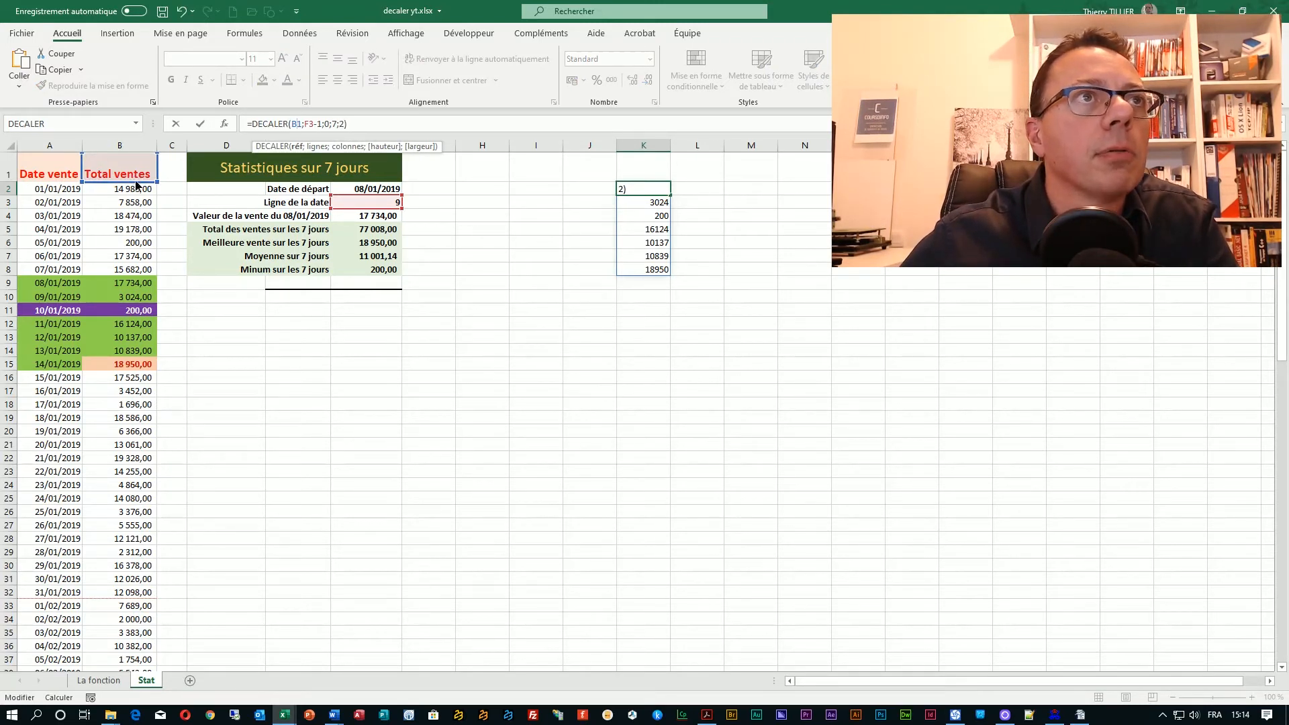
pyautogui.moveTo(96, 184); pyautogui.dragTo(75, 182)
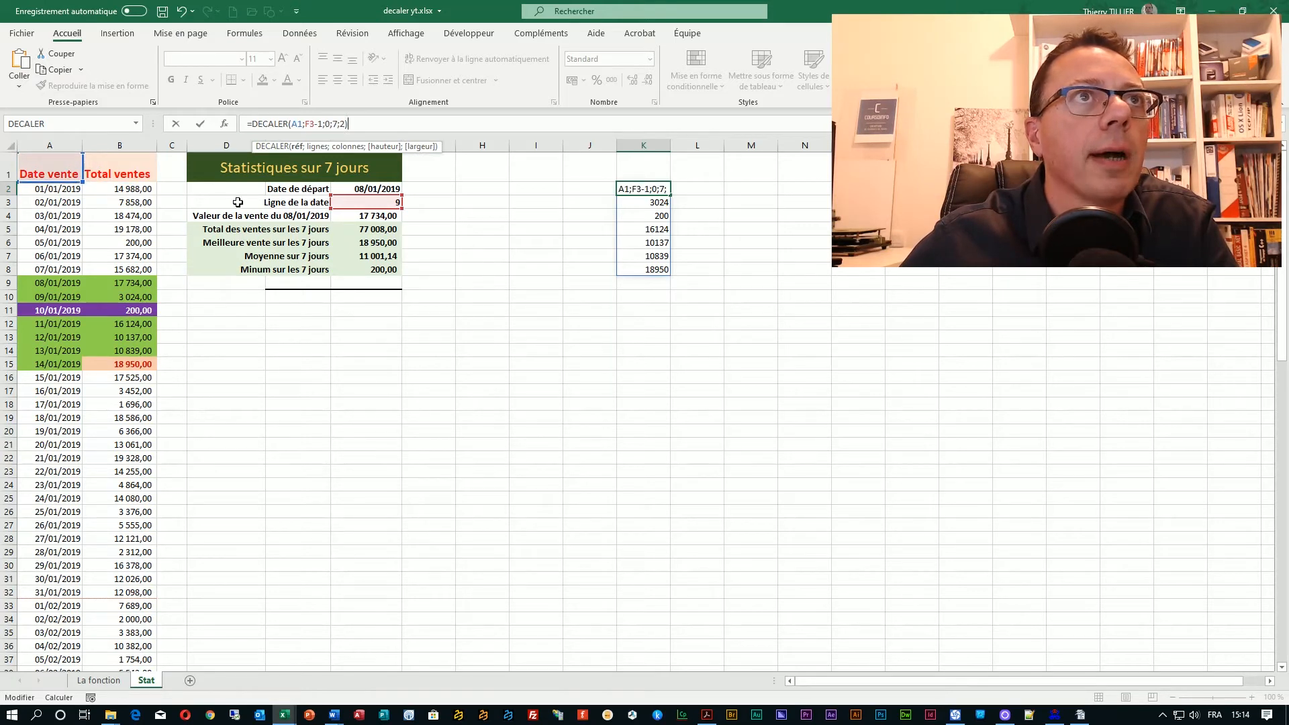
pyautogui.click(366, 124)
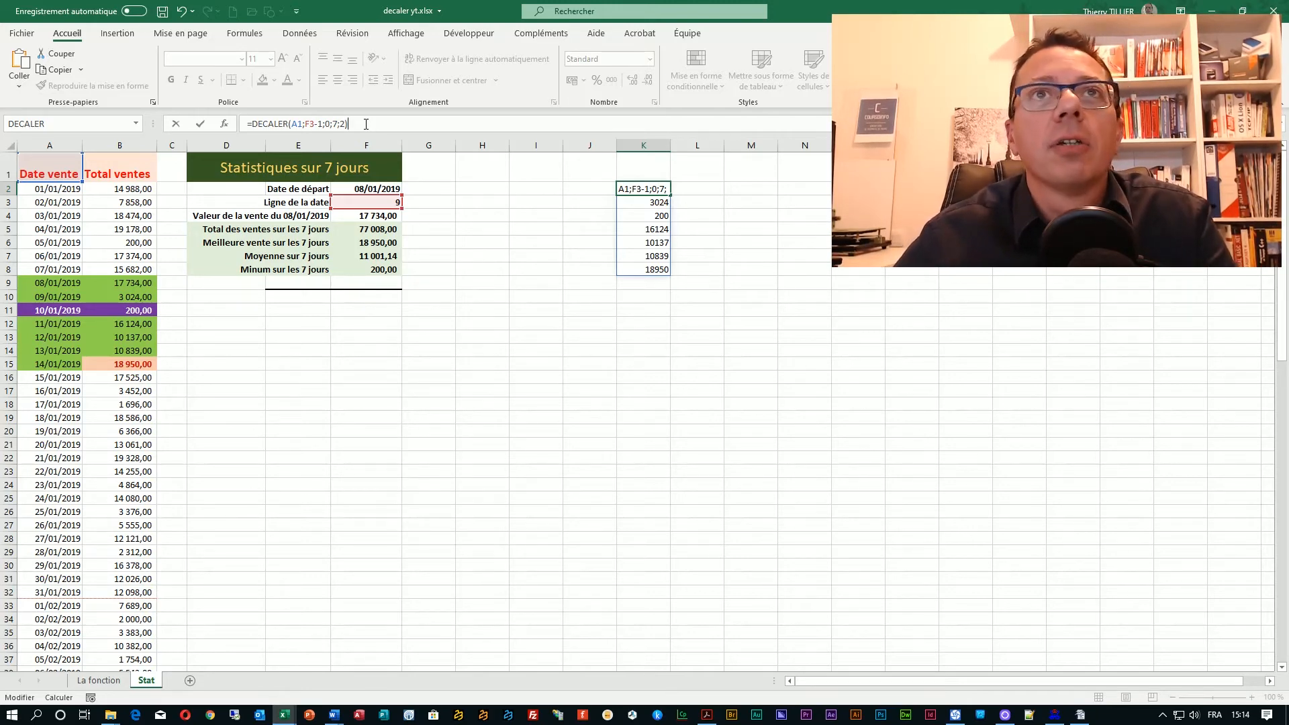
pyautogui.press('Return')
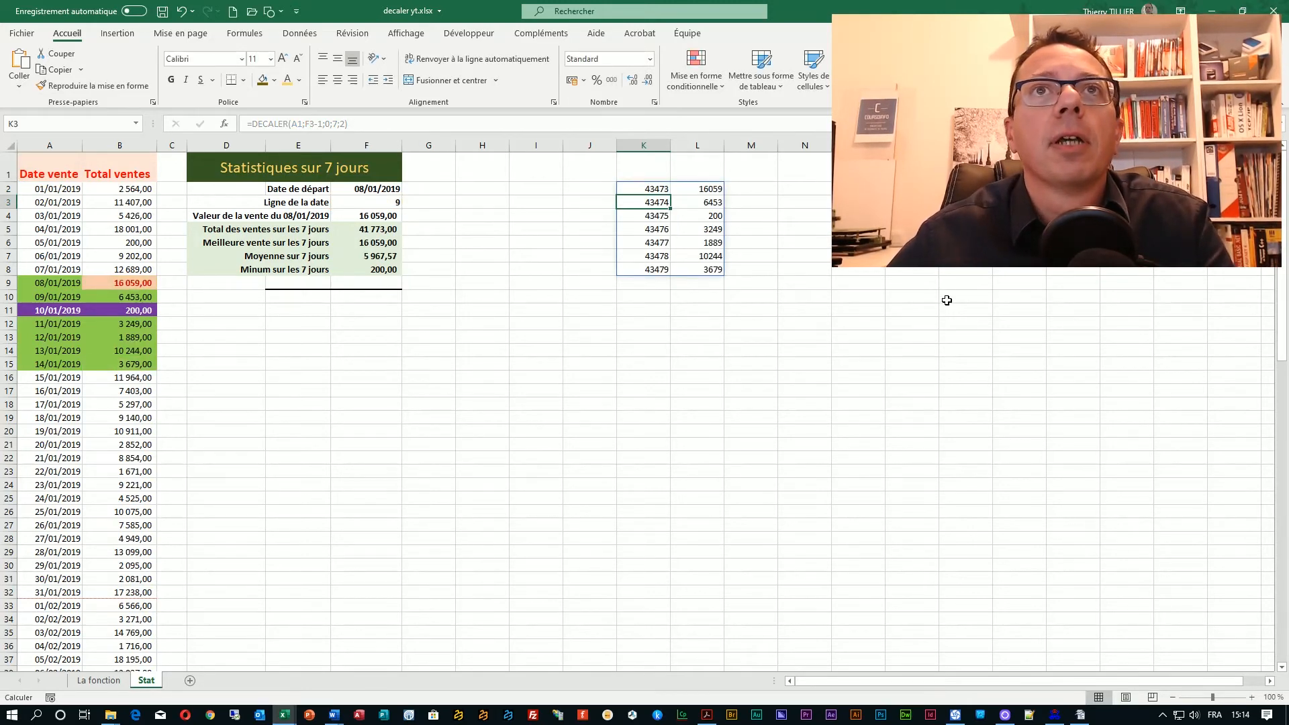
# Format K2:K8 as short dates and the sales in L2:L8 with a thousands separator and two decimals.
pyautogui.moveTo(641, 188); pyautogui.dragTo(632, 272)
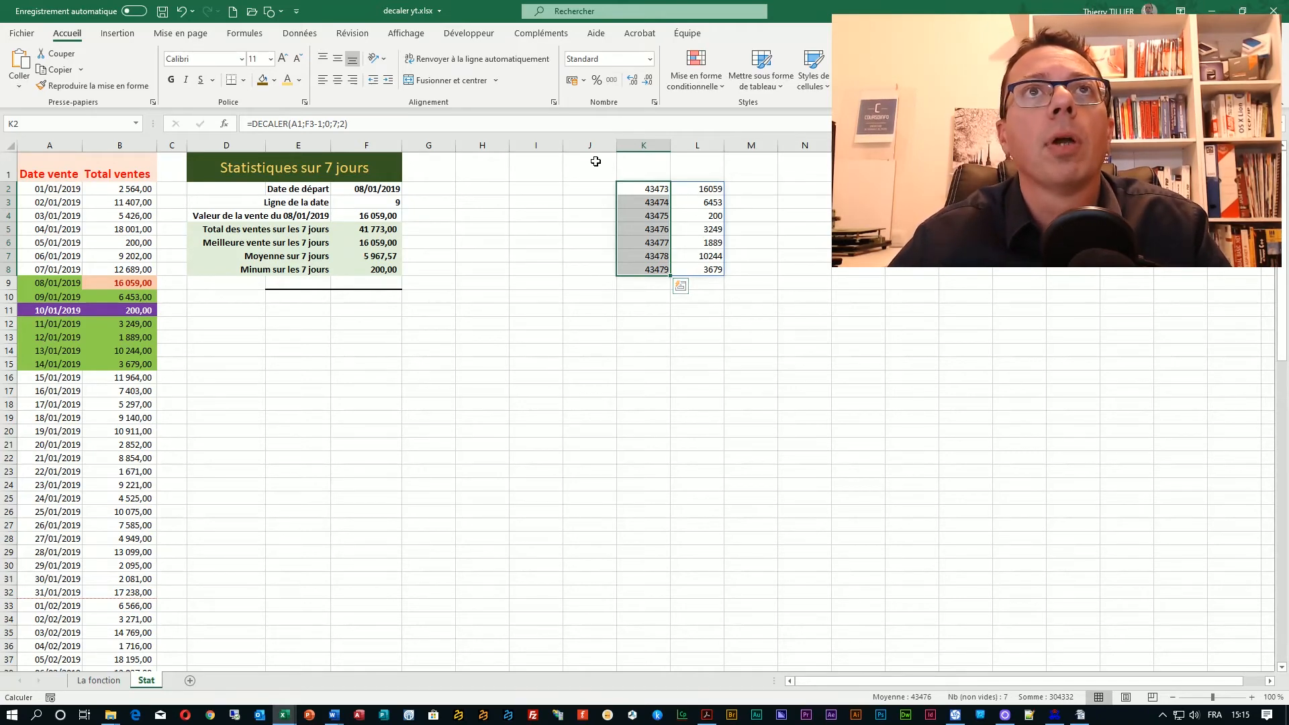
pyautogui.click(651, 59)
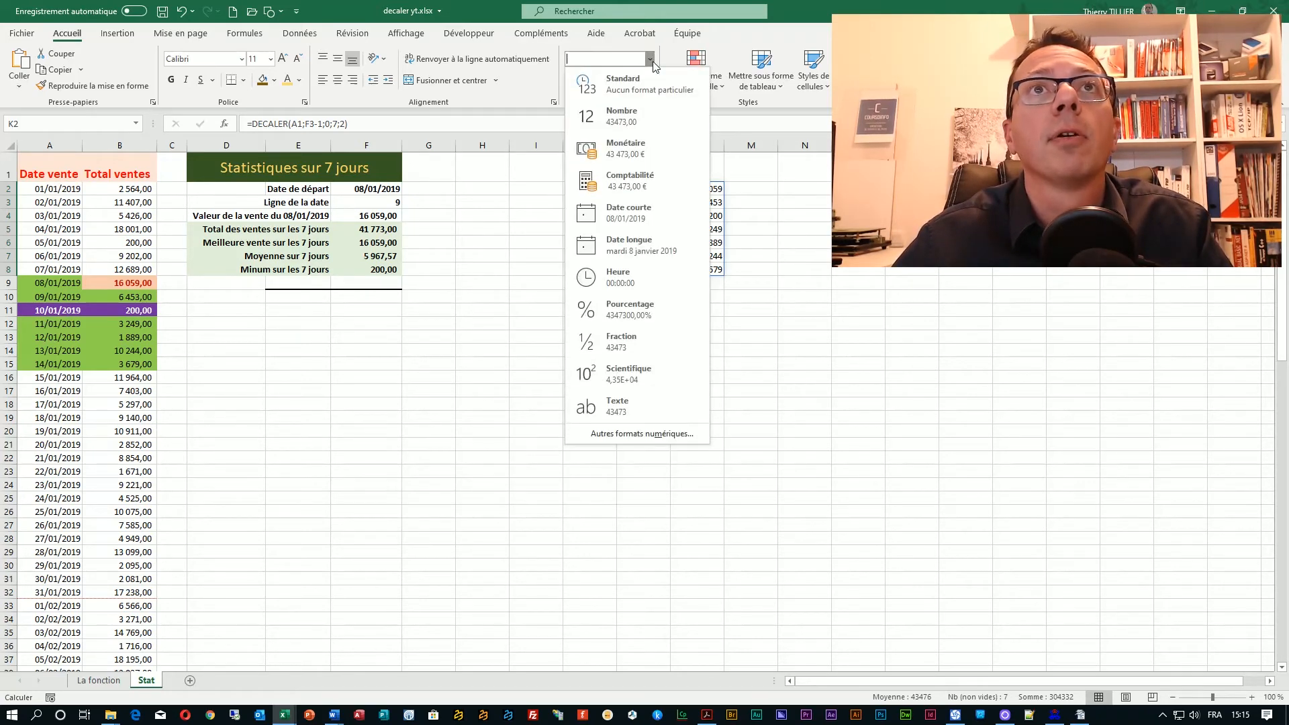
pyautogui.click(639, 215)
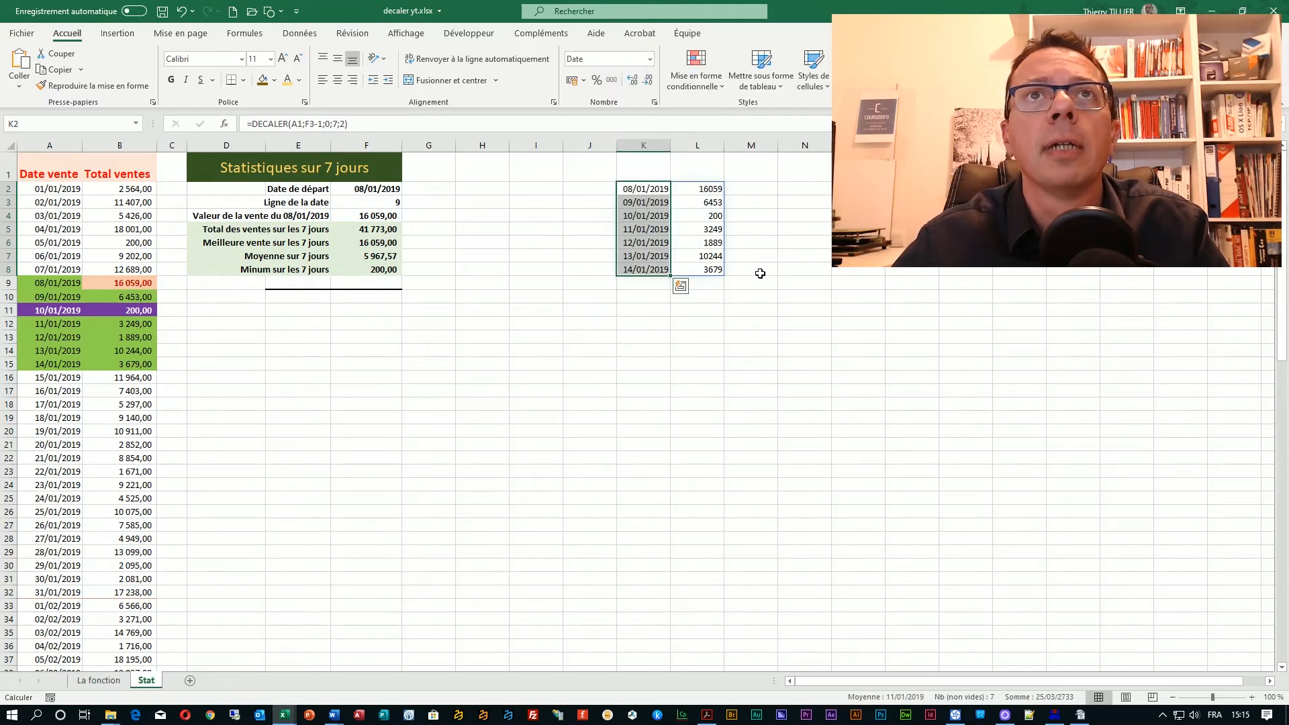
pyautogui.moveTo(711, 192); pyautogui.dragTo(713, 267)
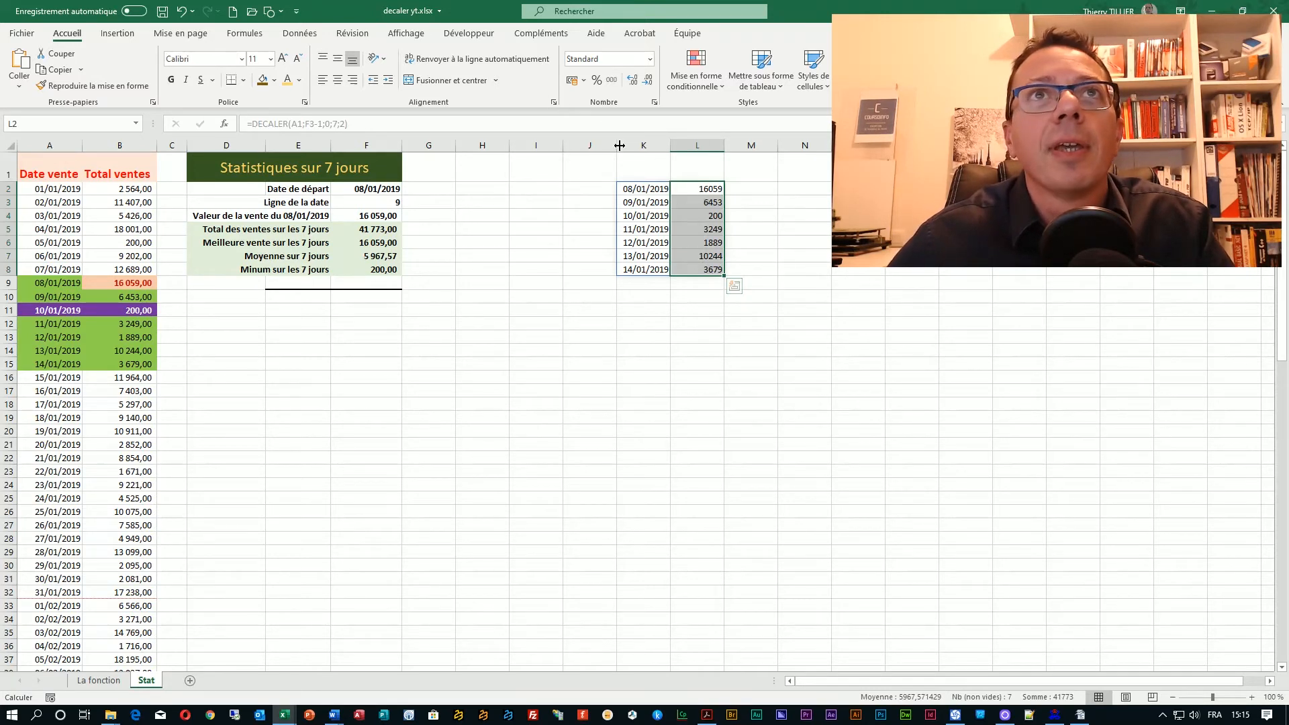
pyautogui.click(611, 80)
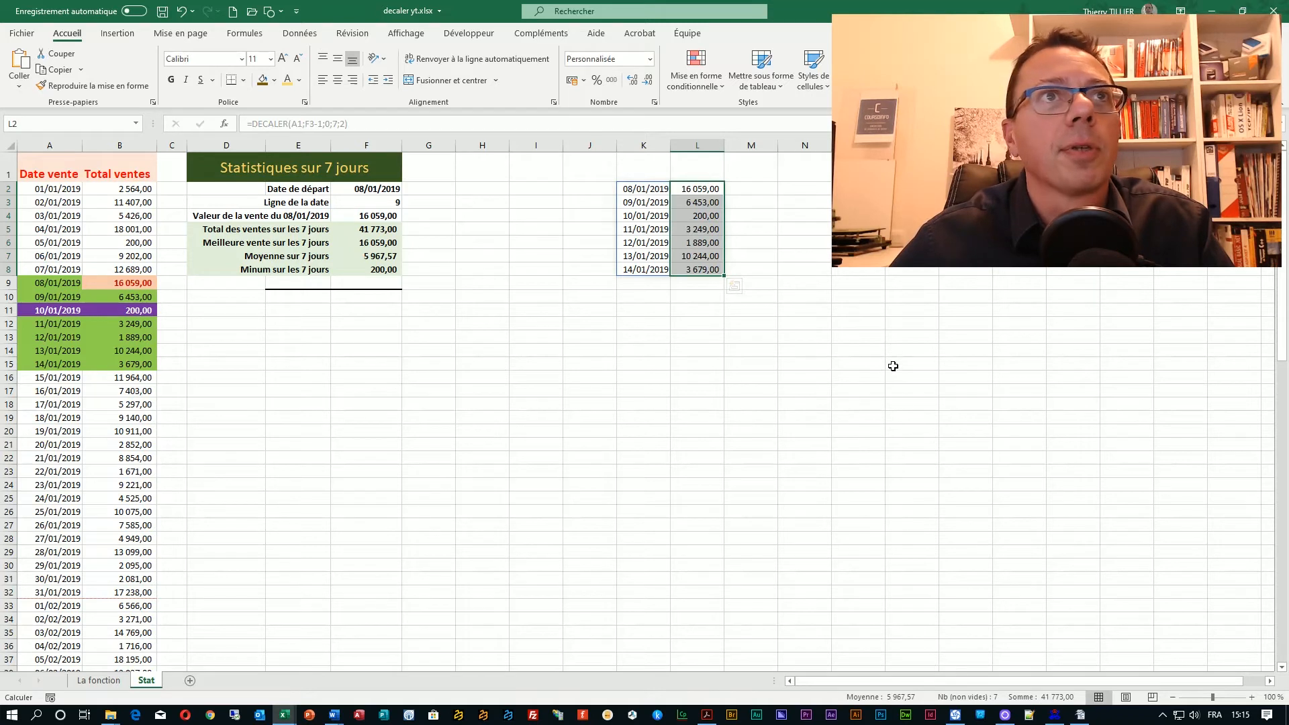
# Add the headers Date in K1 and Ventes in L1 above the seven-day extract.
pyautogui.click(654, 403)
pyautogui.click(642, 168)
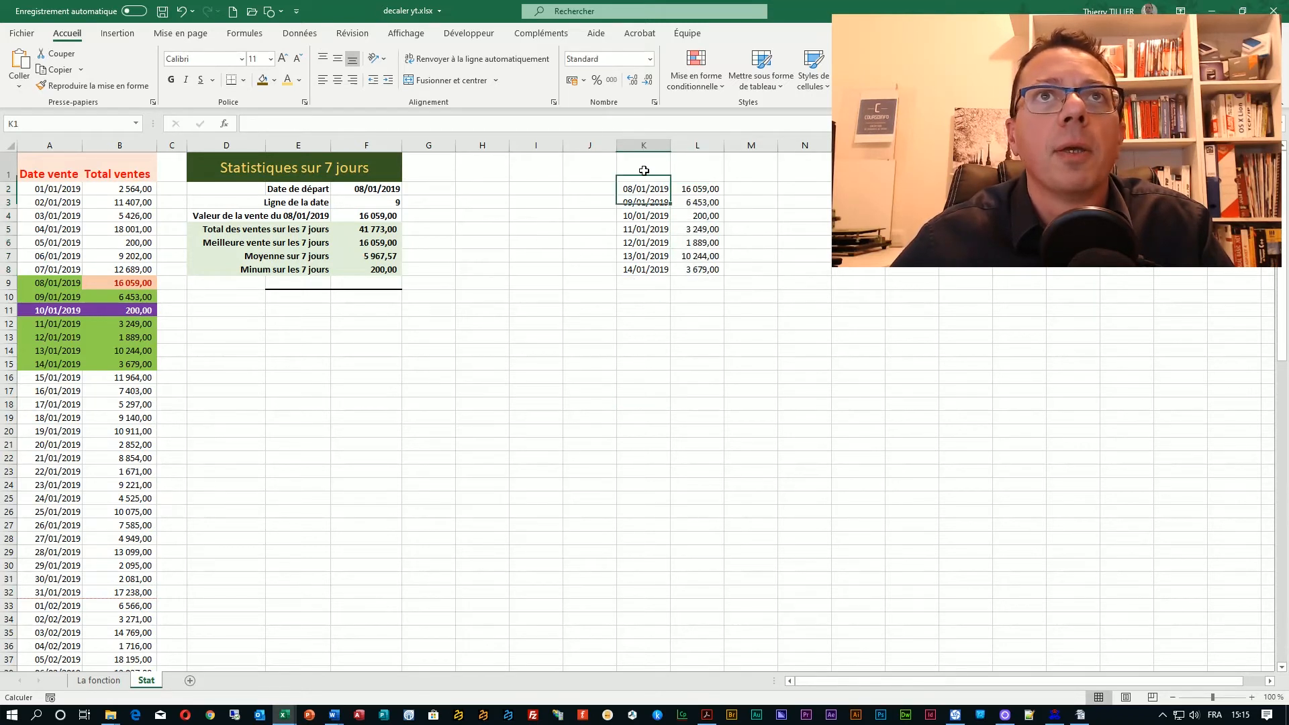
pyautogui.write('Date')
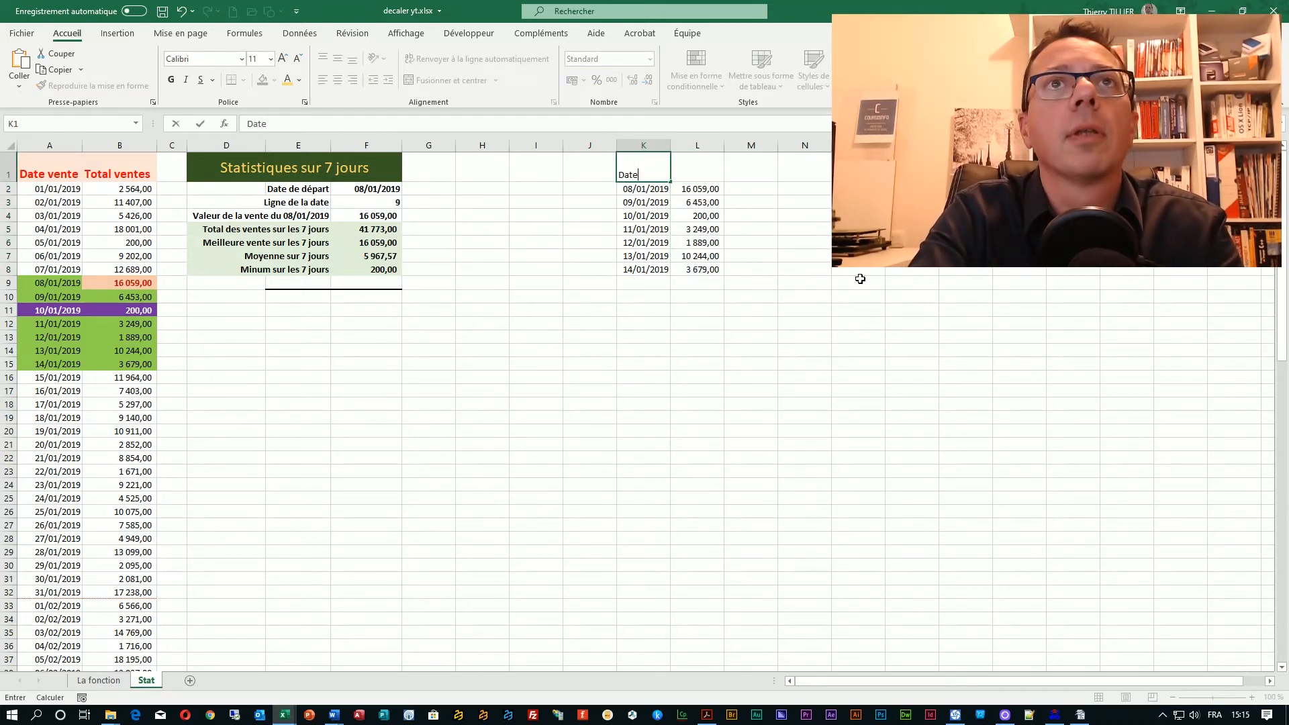
pyautogui.press('Tab')
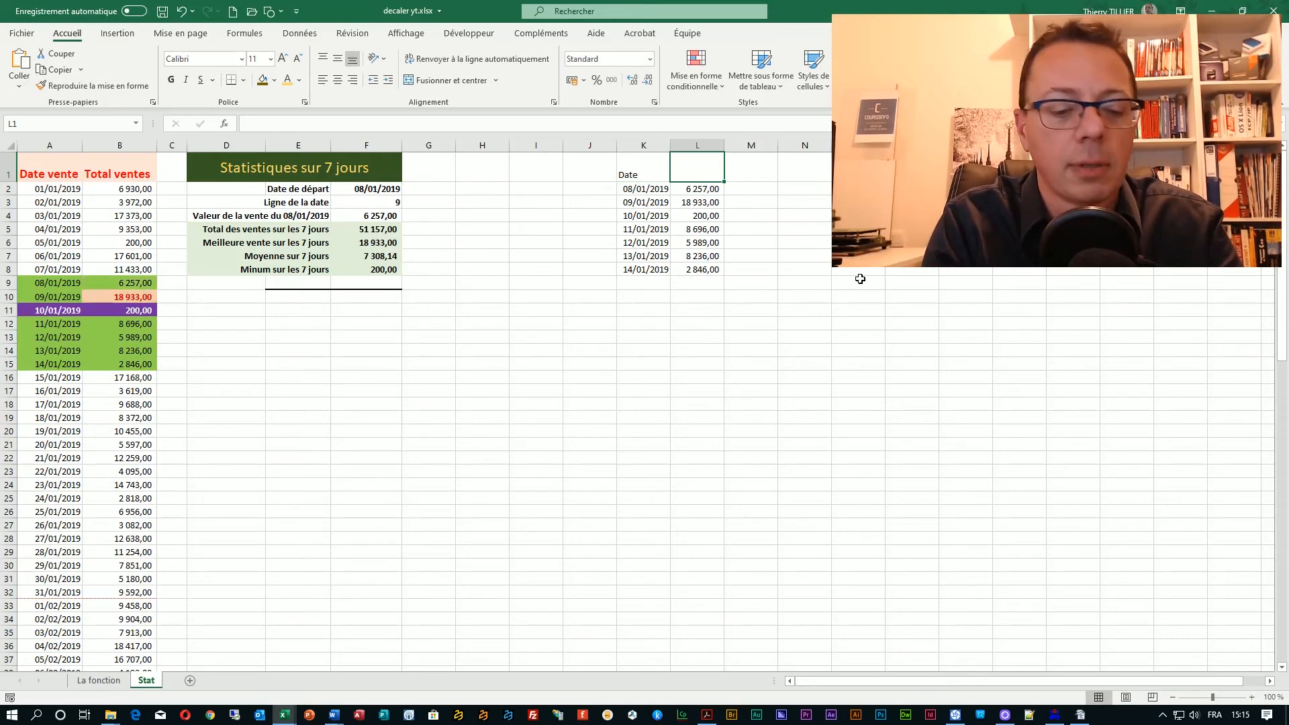
pyautogui.write('Ventes')
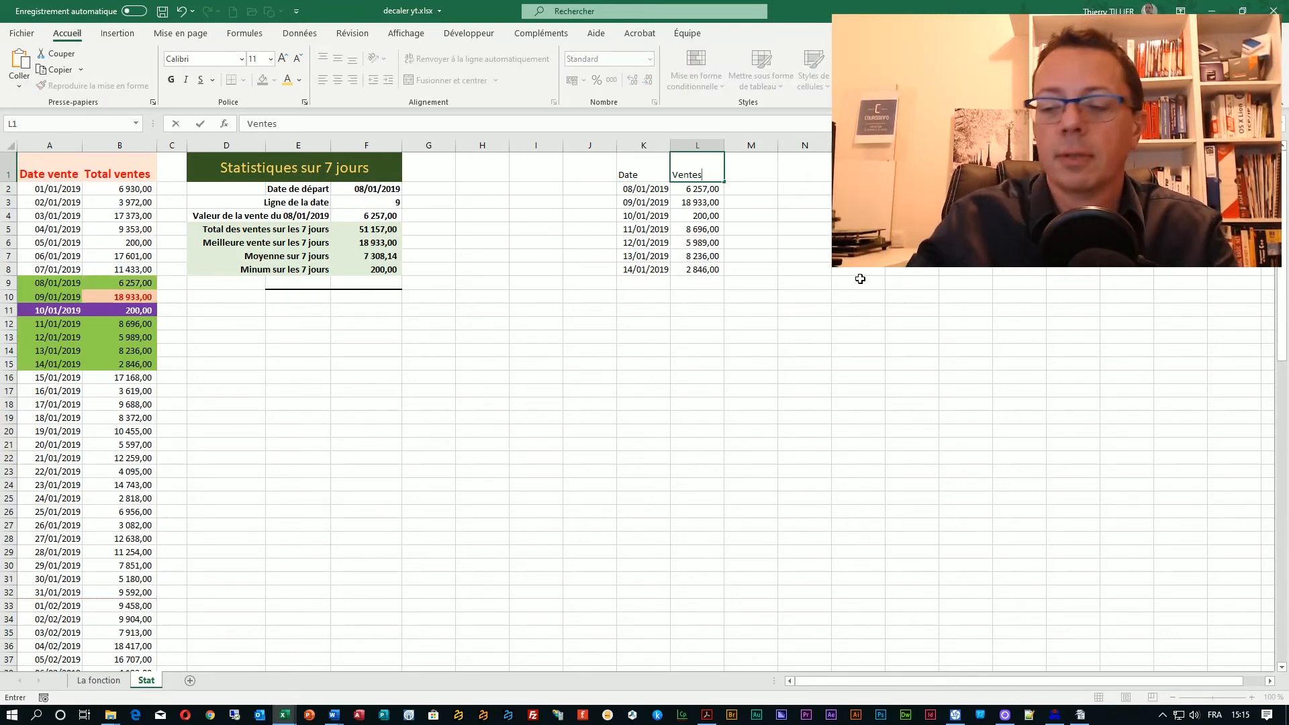
pyautogui.press('Return')
pyautogui.click(748, 296)
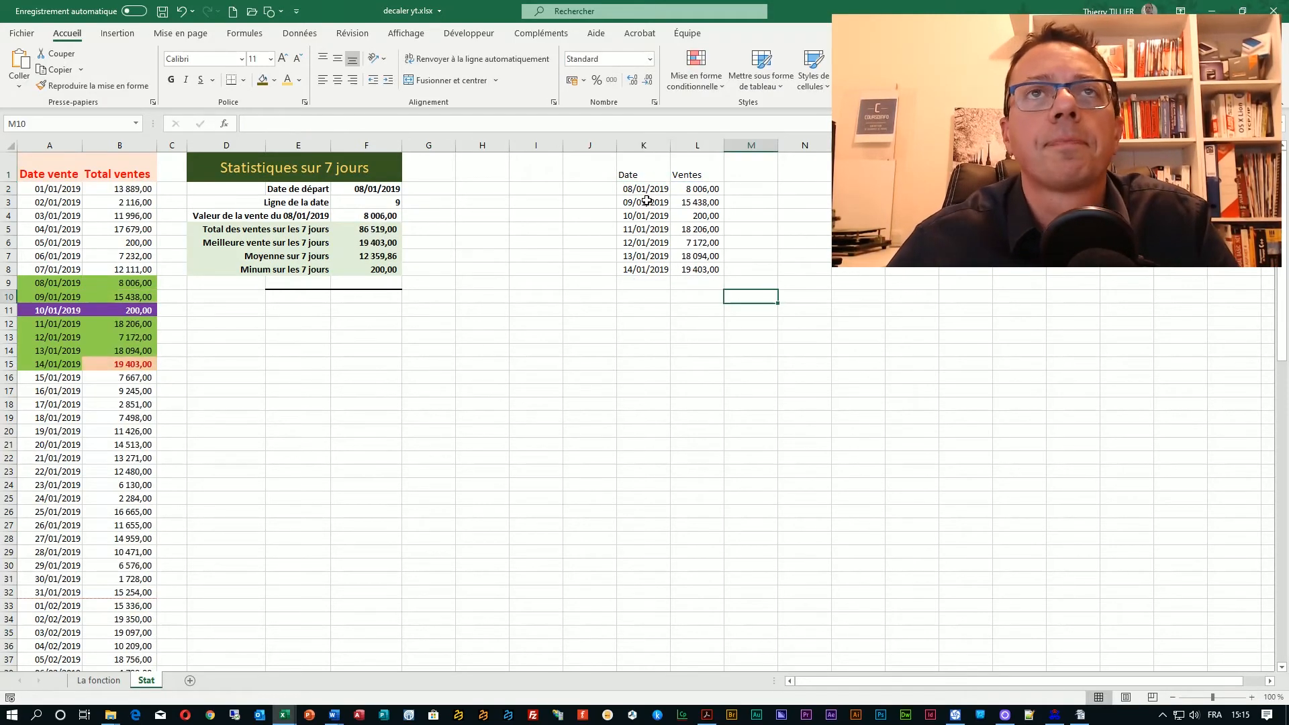
# Give the extract table K1:L8 a light font colour on a near-black fill.
pyautogui.moveTo(634, 180); pyautogui.dragTo(675, 265)
pyautogui.click(299, 80)
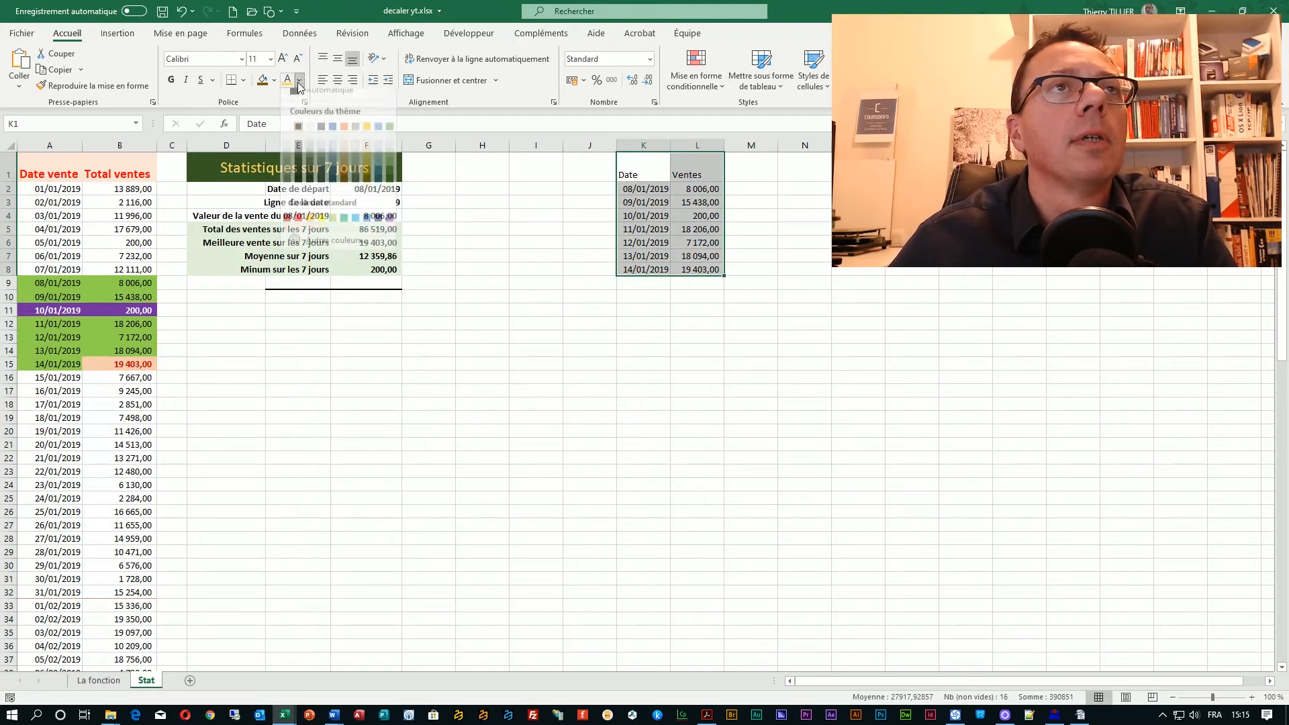
pyautogui.click(311, 136)
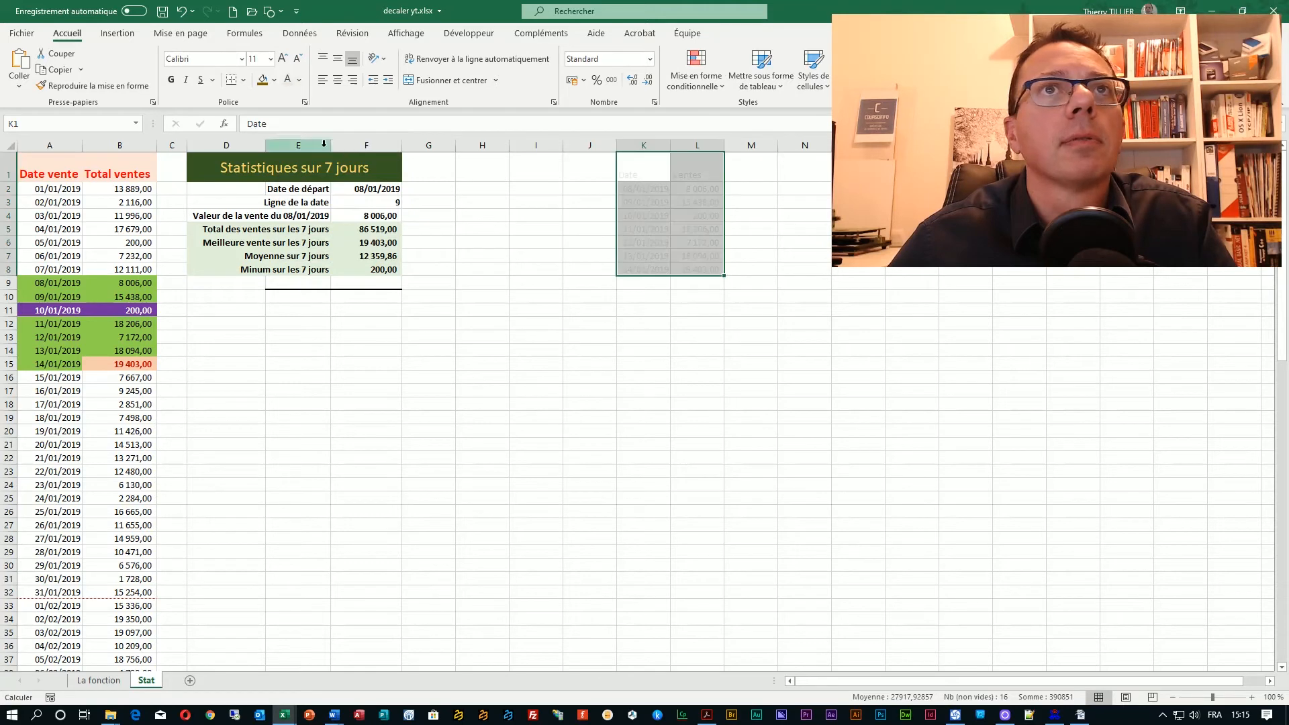
pyautogui.click(274, 80)
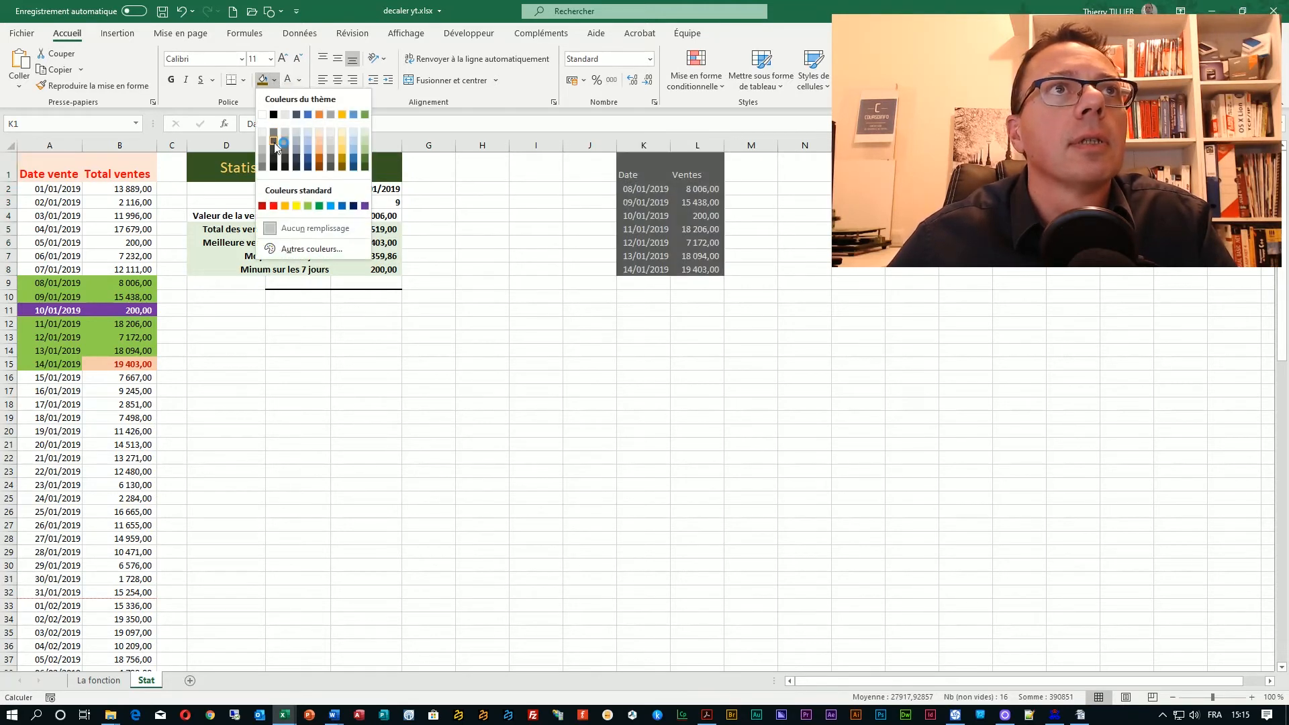
pyautogui.click(276, 163)
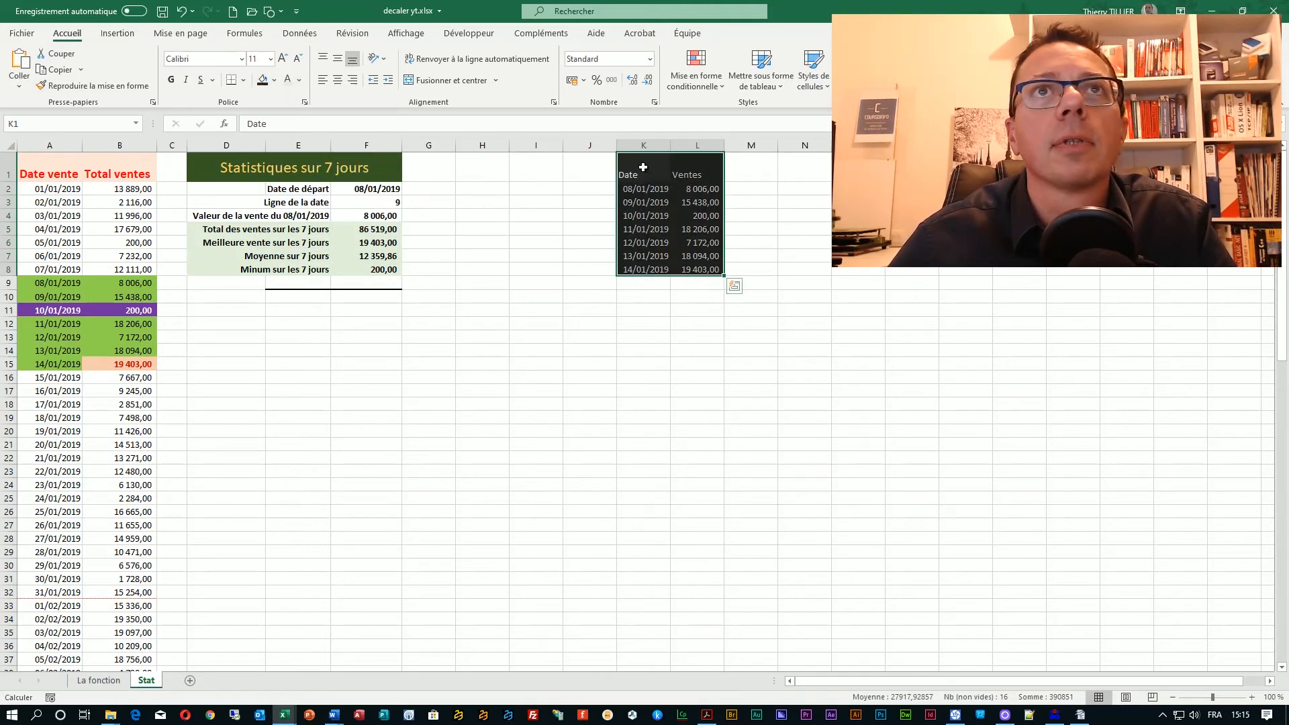
# Format the headers in K1:L1 as bold 14-point text, centred horizontally and vertically.
pyautogui.moveTo(644, 167); pyautogui.dragTo(674, 161)
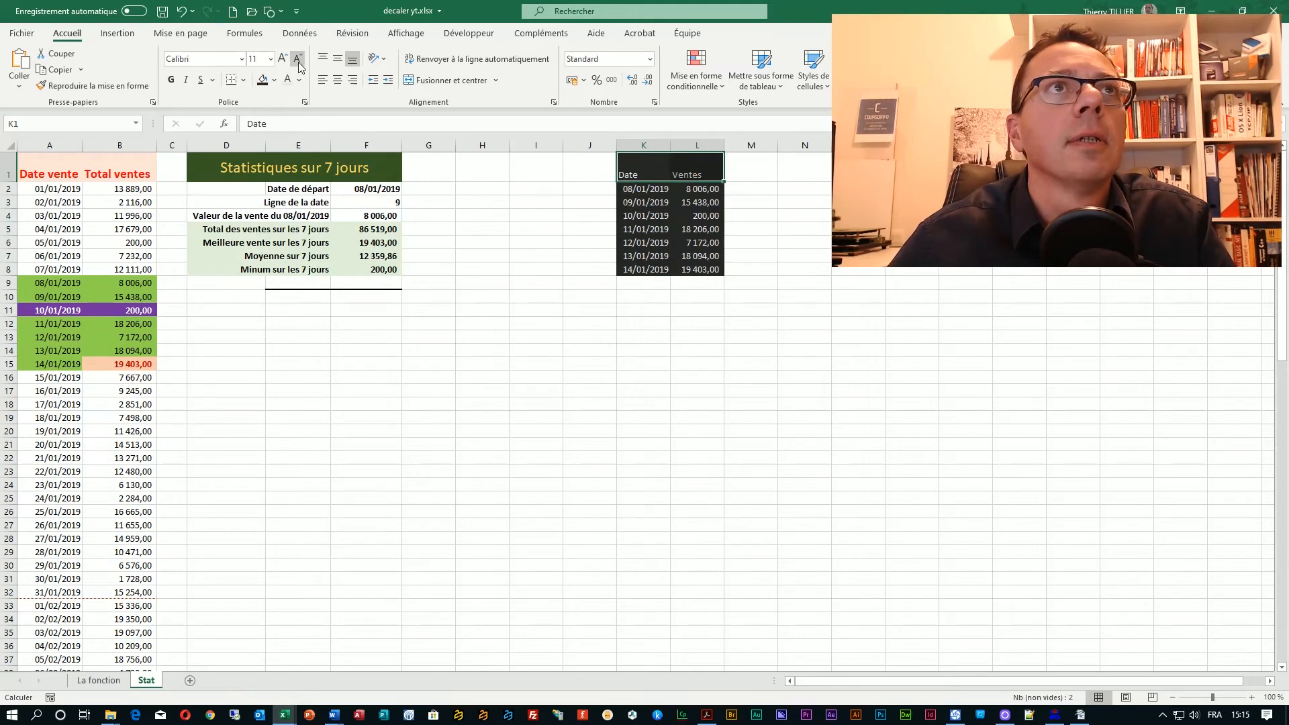
pyautogui.click(339, 58)
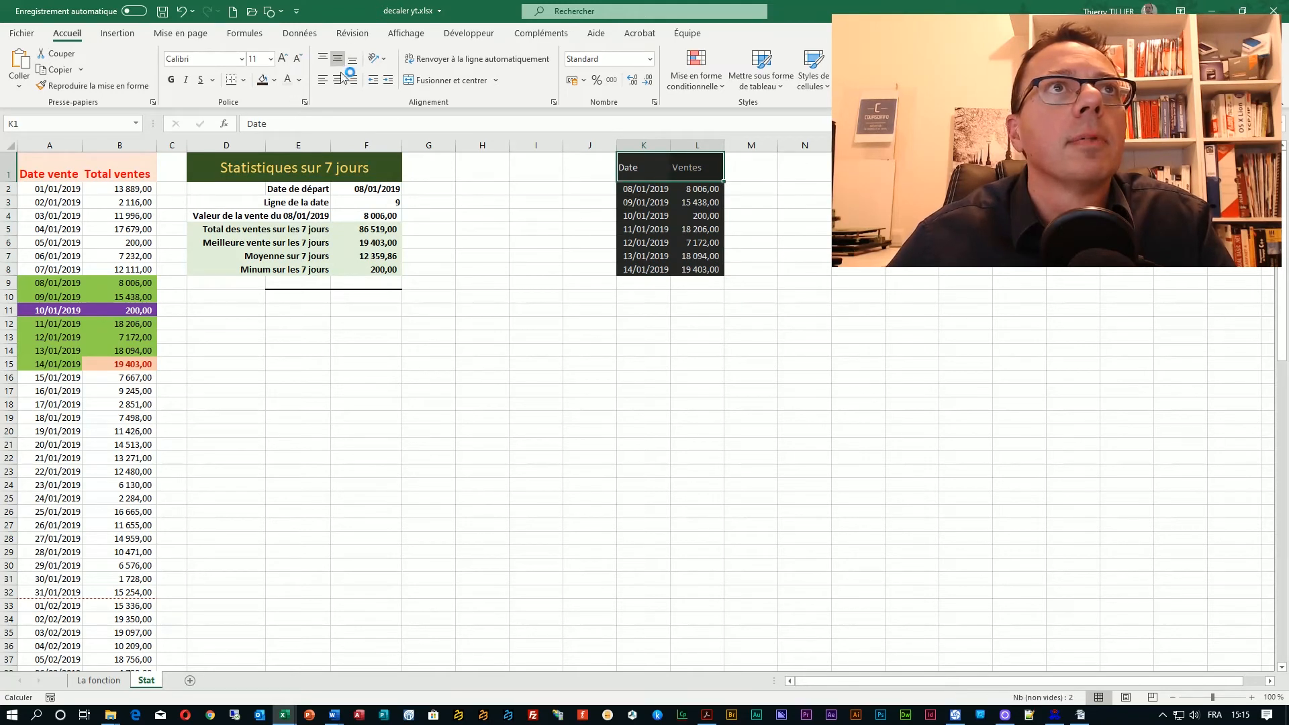
pyautogui.click(283, 58)
pyautogui.click(282, 59)
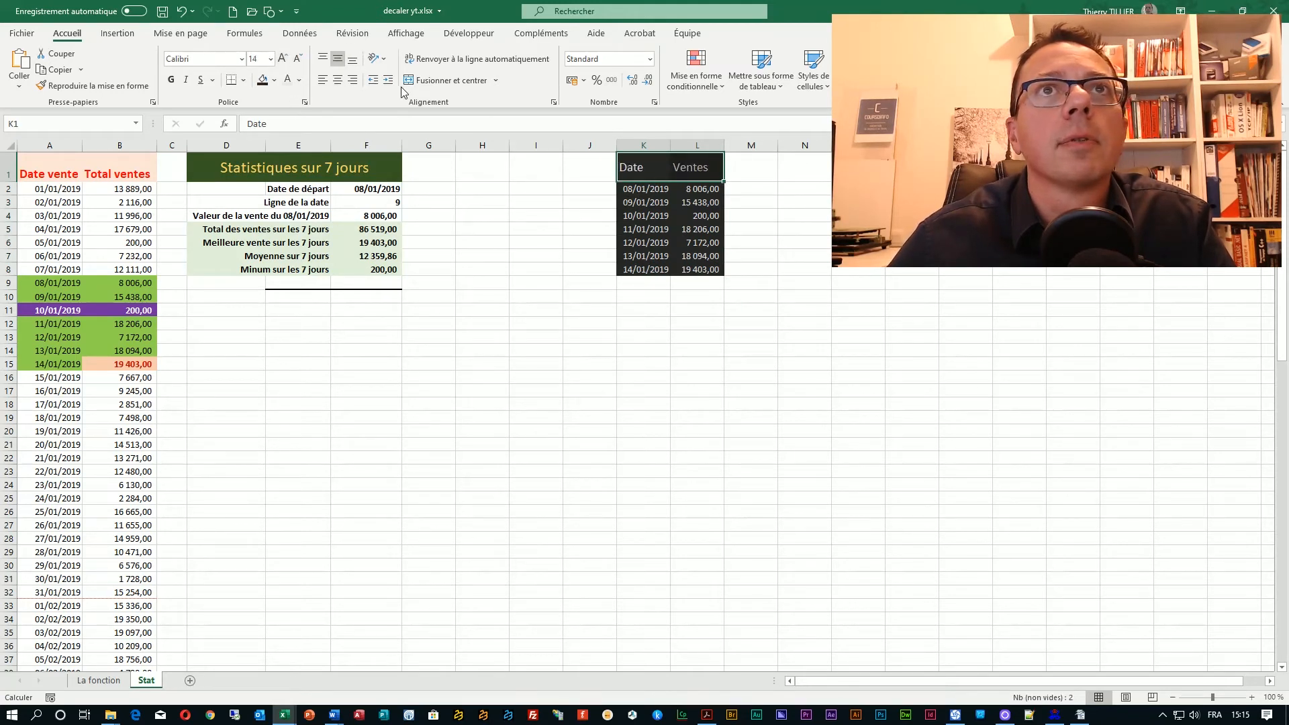
pyautogui.click(340, 81)
pyautogui.click(172, 79)
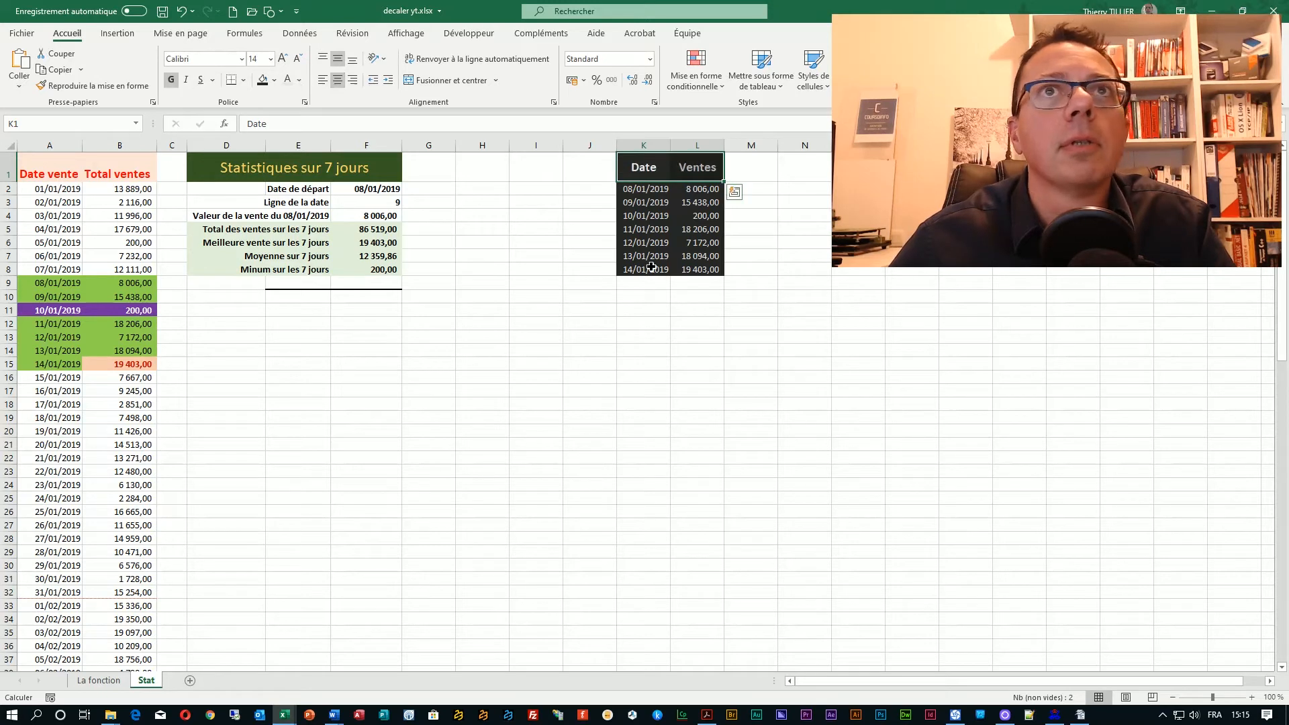
pyautogui.click(713, 362)
# Set the start date in F2 to 04/01/2019 to test the dynamic extract.
pyautogui.click(352, 193)
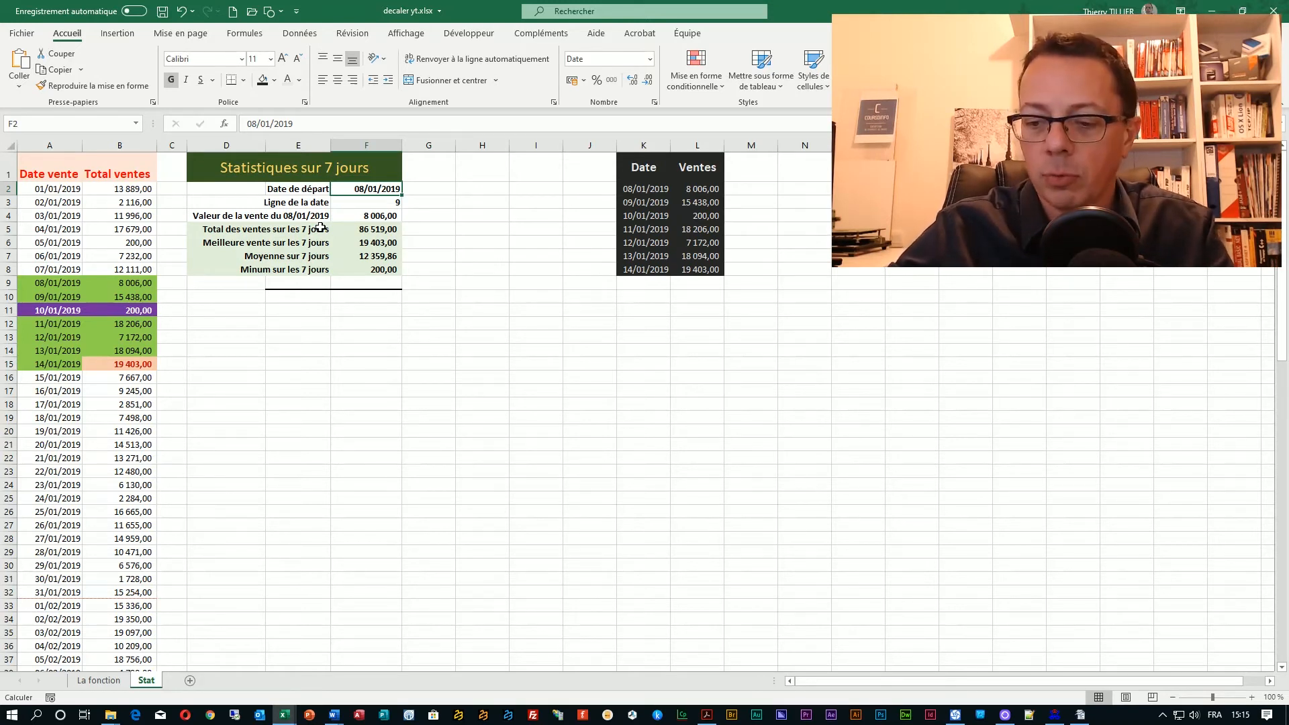
pyautogui.write('04/1/')
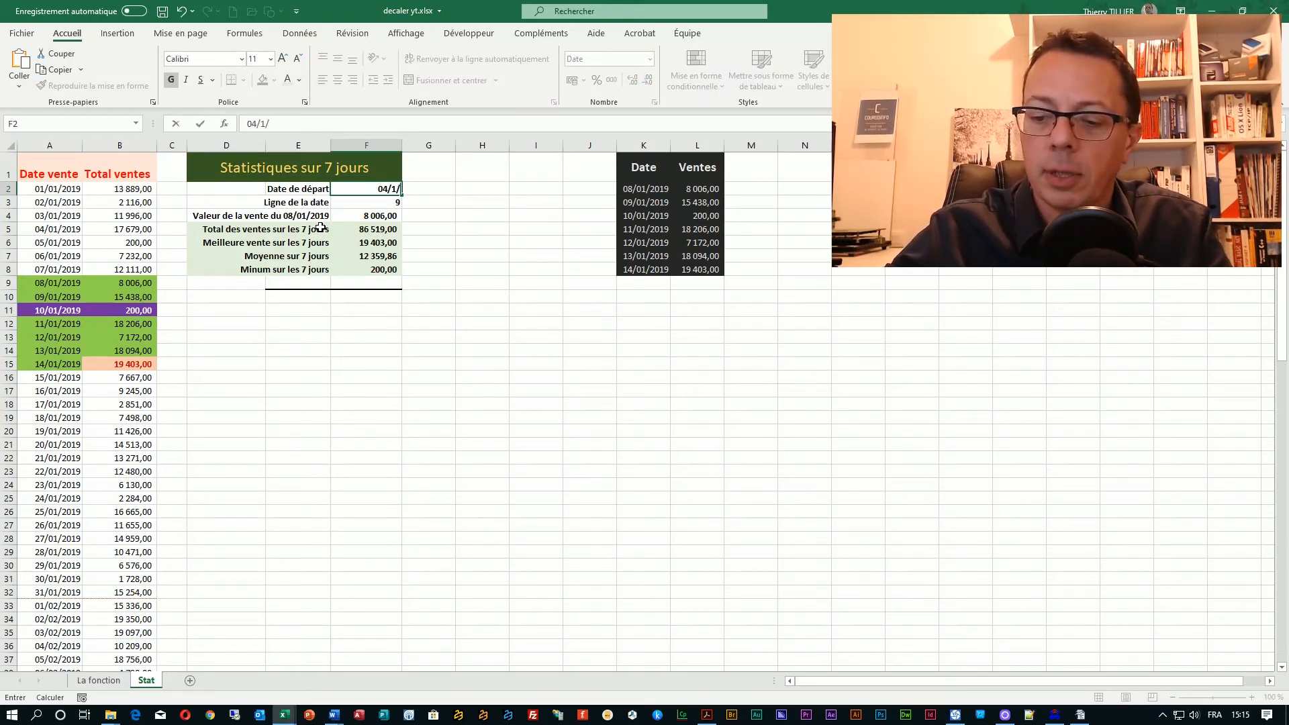
pyautogui.write('19')
pyautogui.press('Return')
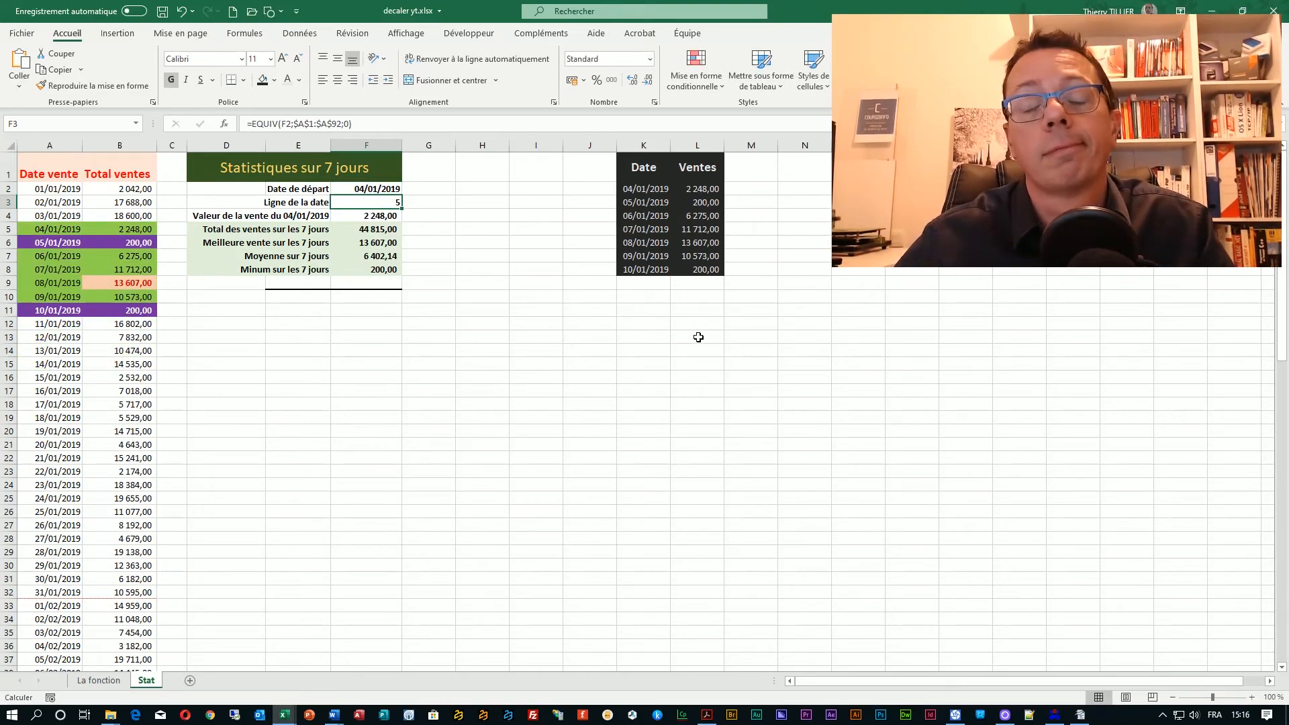
pyautogui.click(447, 313)
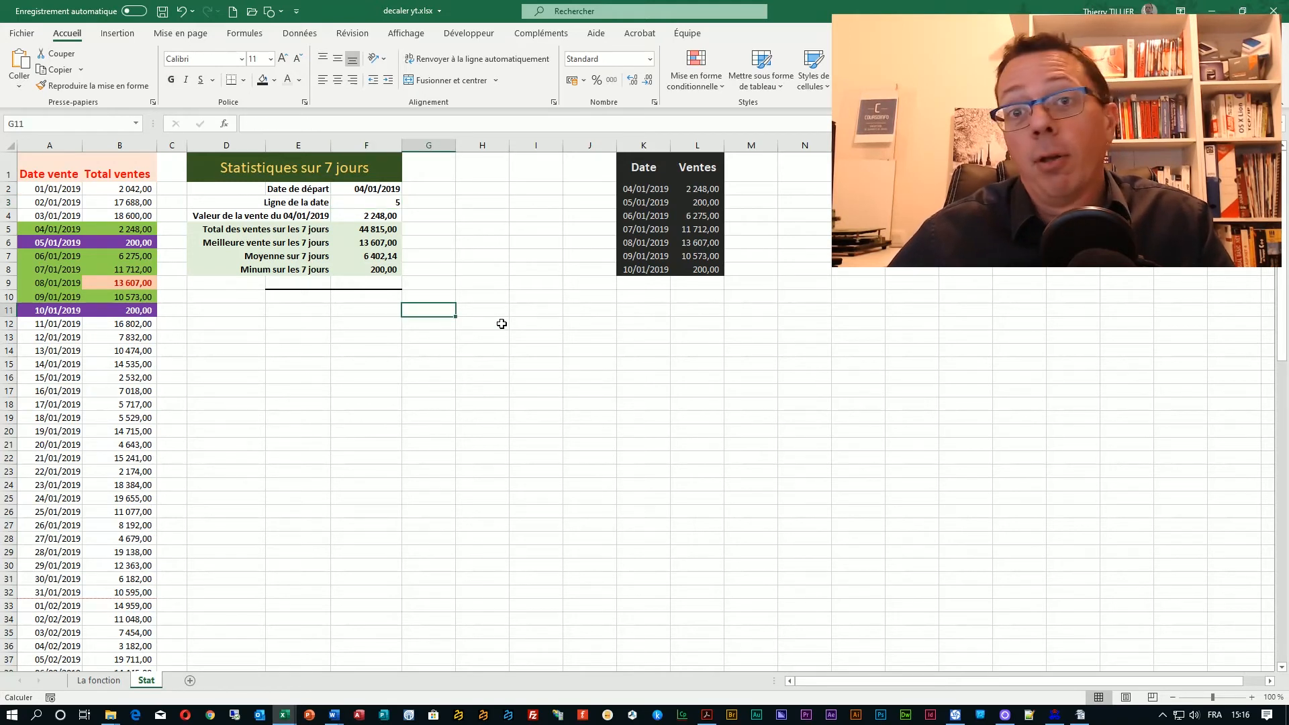
# Insert a basic 2D line chart from the seven-day extract and place it just below that table.
pyautogui.click(663, 192)
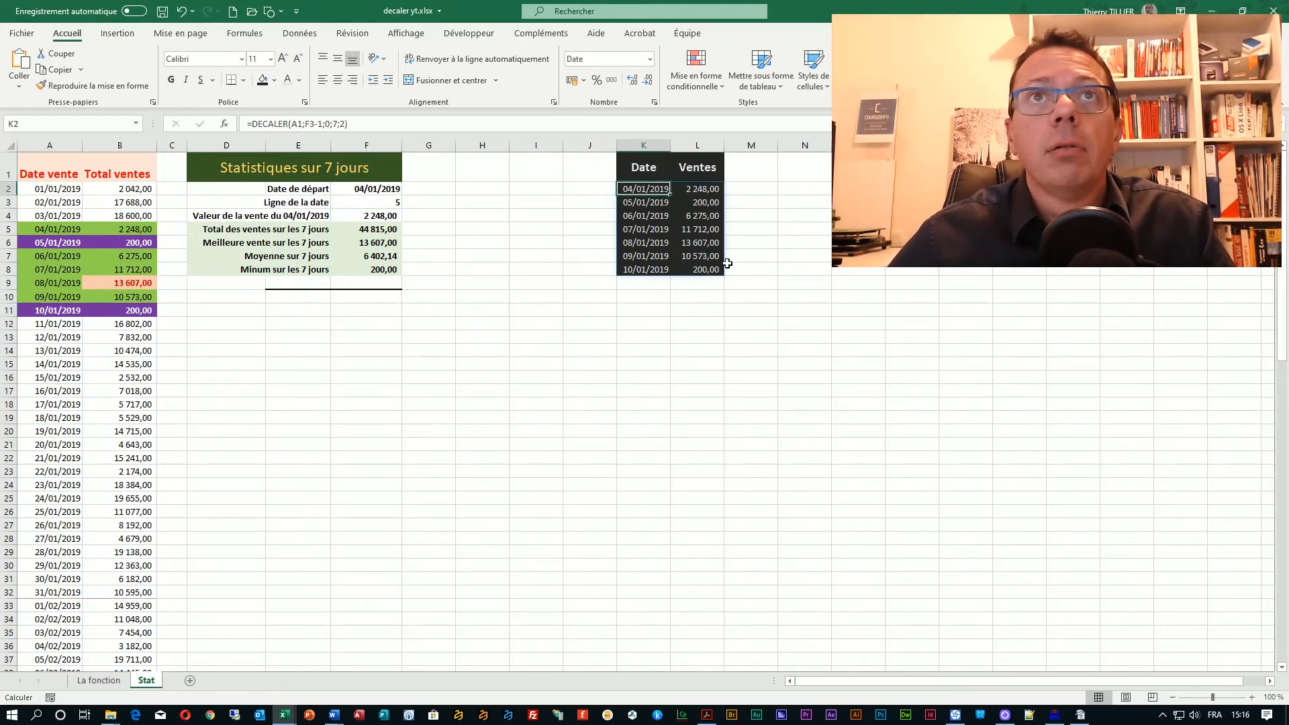
pyautogui.click(128, 38)
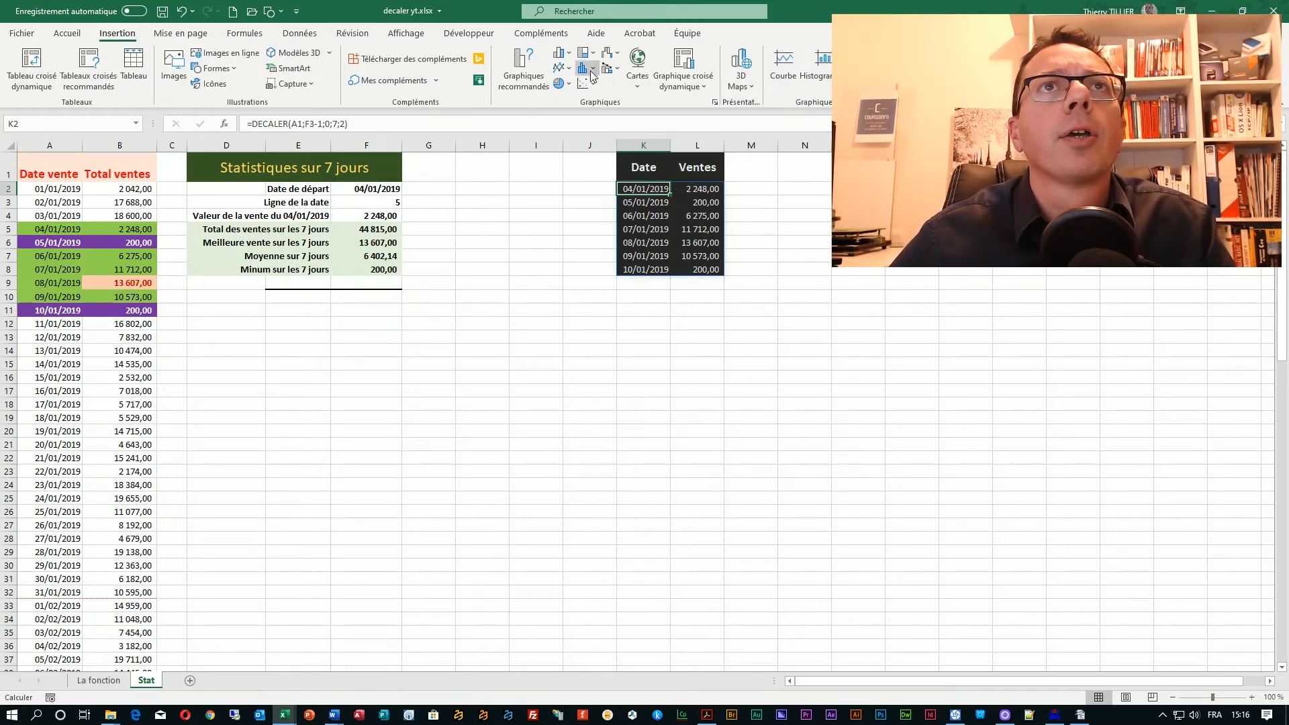
pyautogui.click(571, 70)
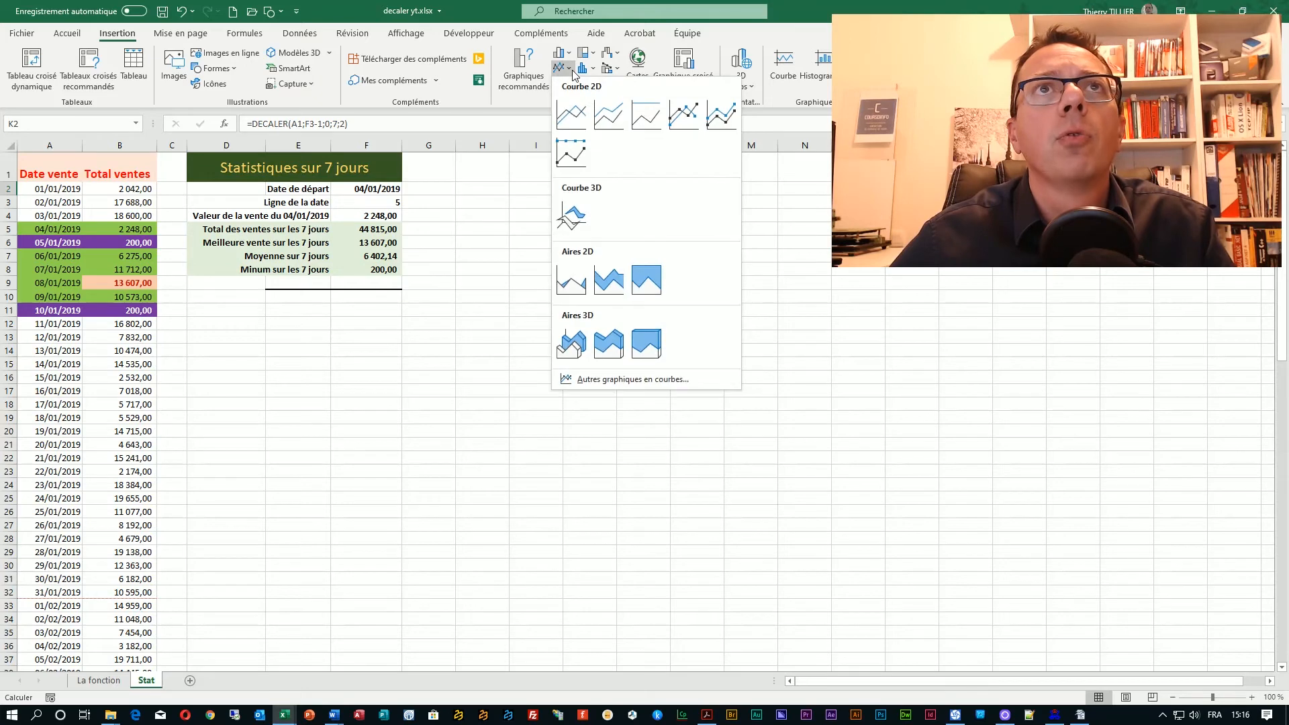
pyautogui.click(570, 111)
pyautogui.moveTo(774, 333); pyautogui.dragTo(766, 306)
# Replace the chart's placeholder title with "Ventes sur les 7 jours".
pyautogui.click(649, 302)
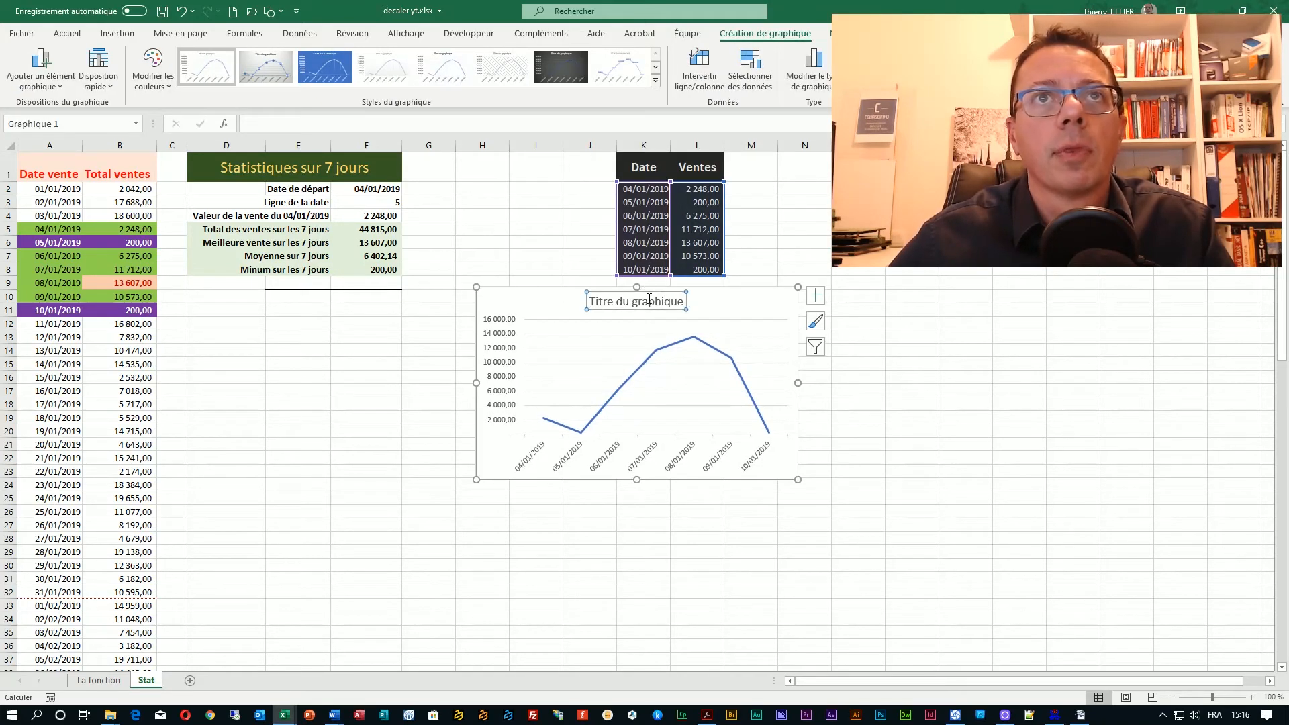
pyautogui.tripleClick(649, 302)
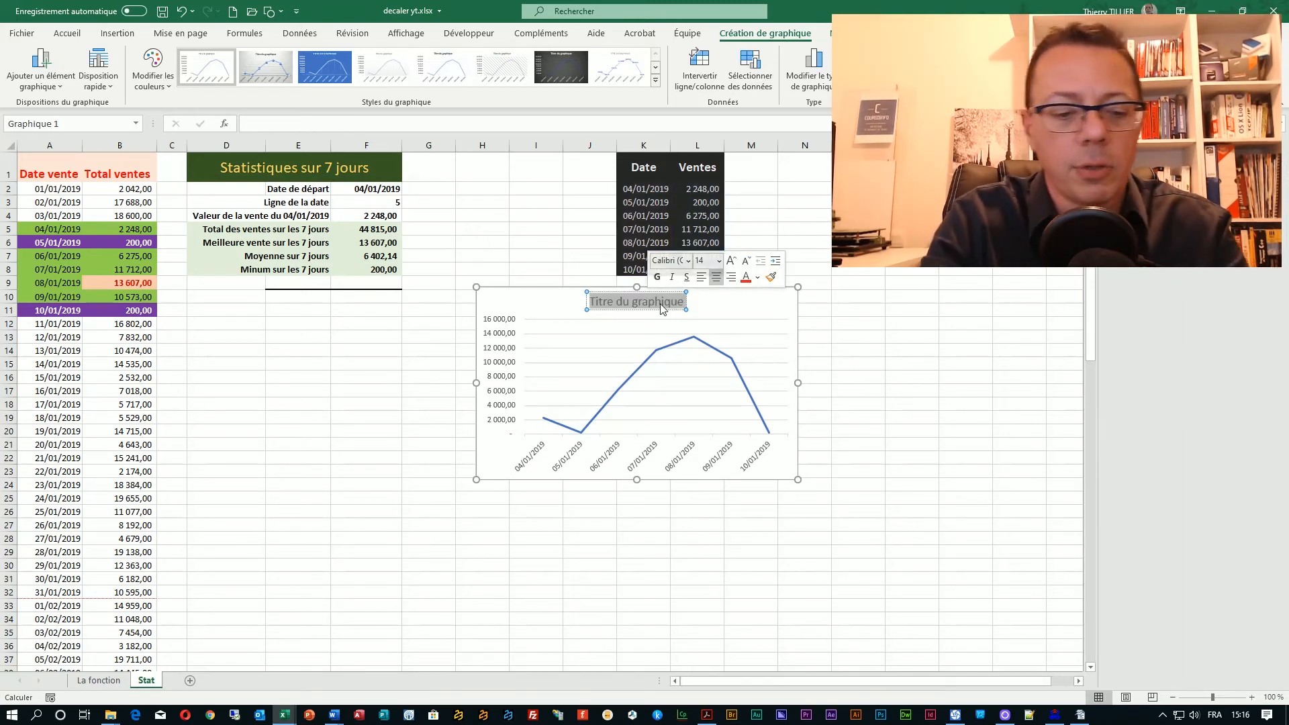
pyautogui.write('Ventes sur')
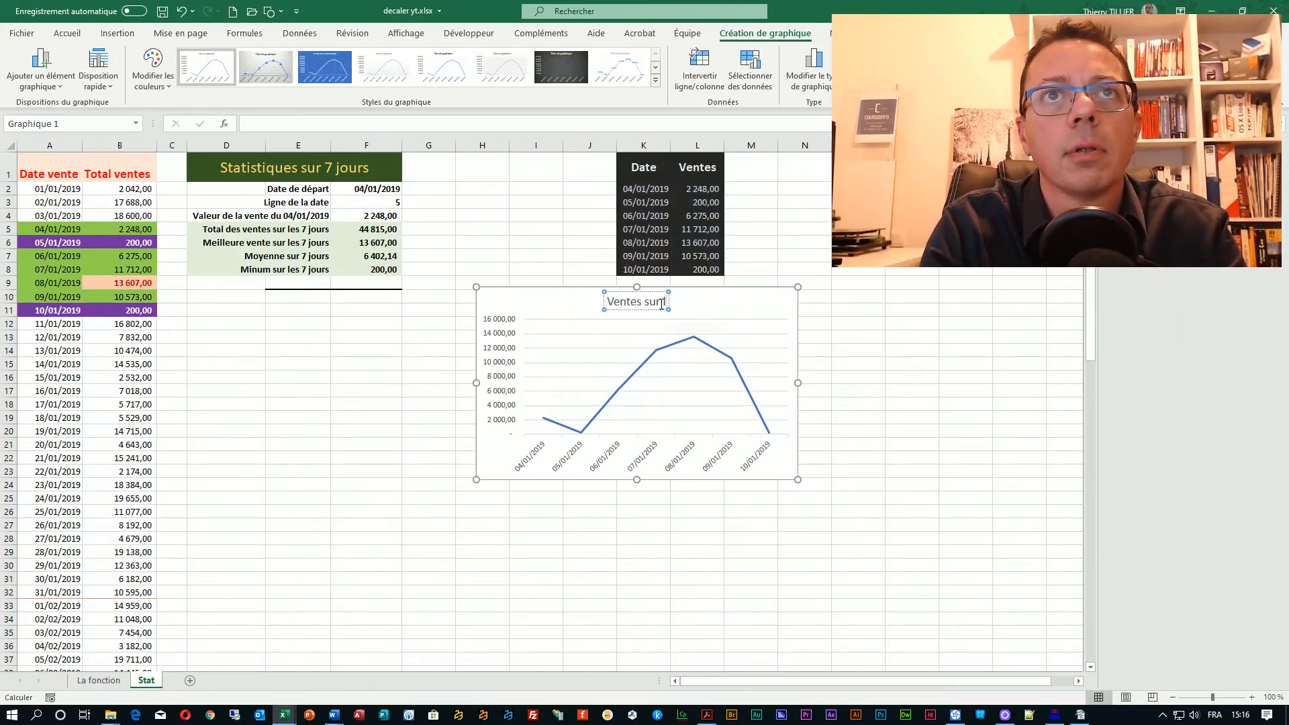
pyautogui.write(' les 7 jours')
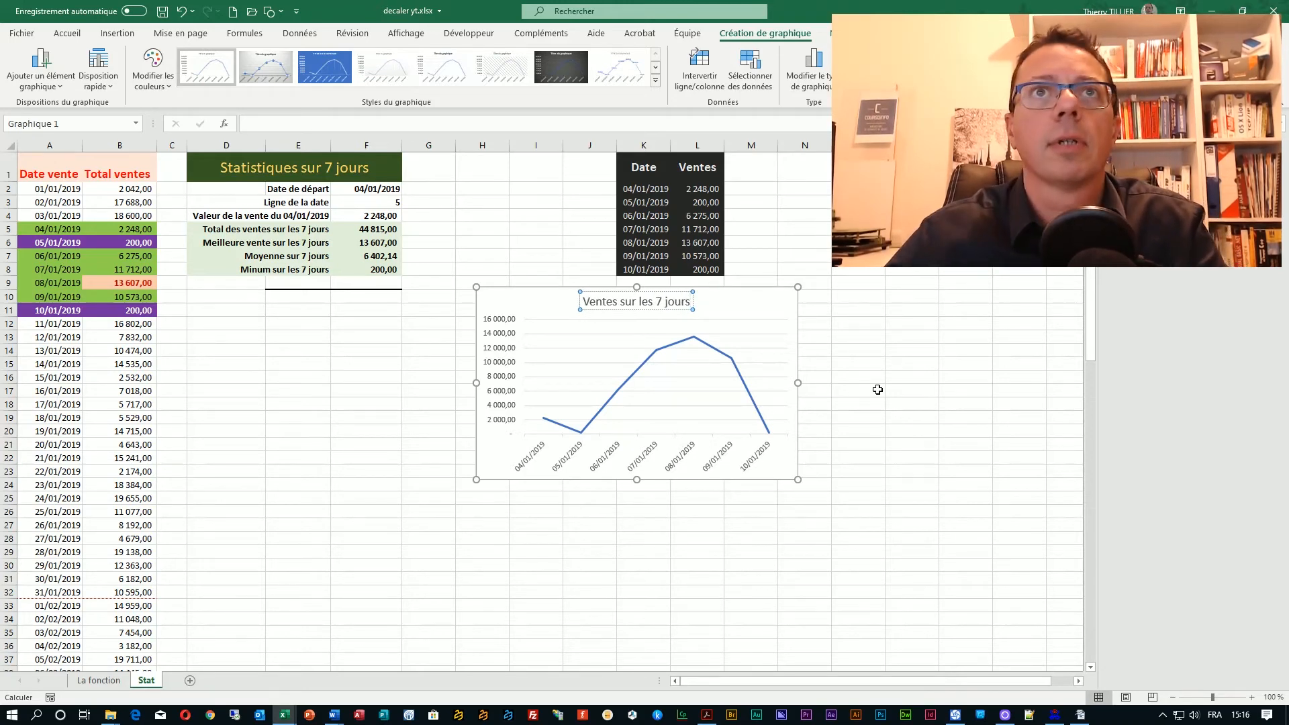
pyautogui.click(985, 432)
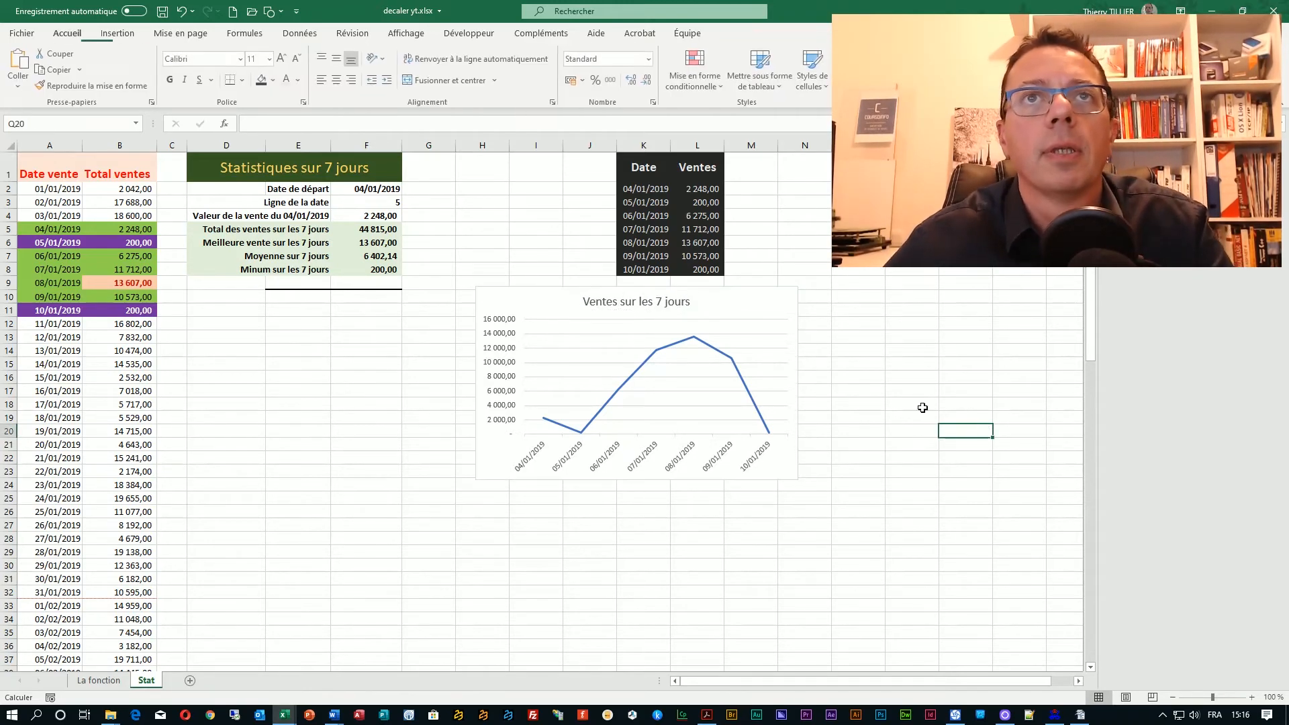
# Set the start date in F2 to 10/01/2019 to test that the chart updates.
pyautogui.click(380, 188)
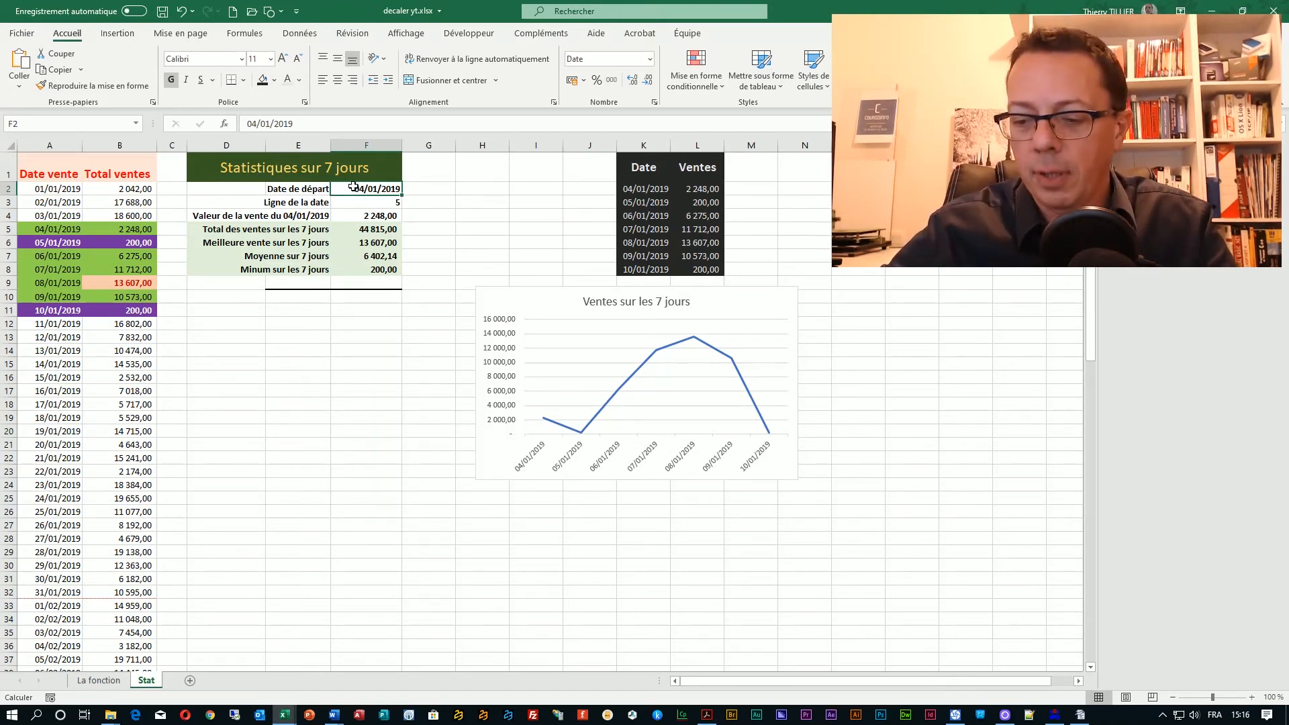
pyautogui.write('10/1')
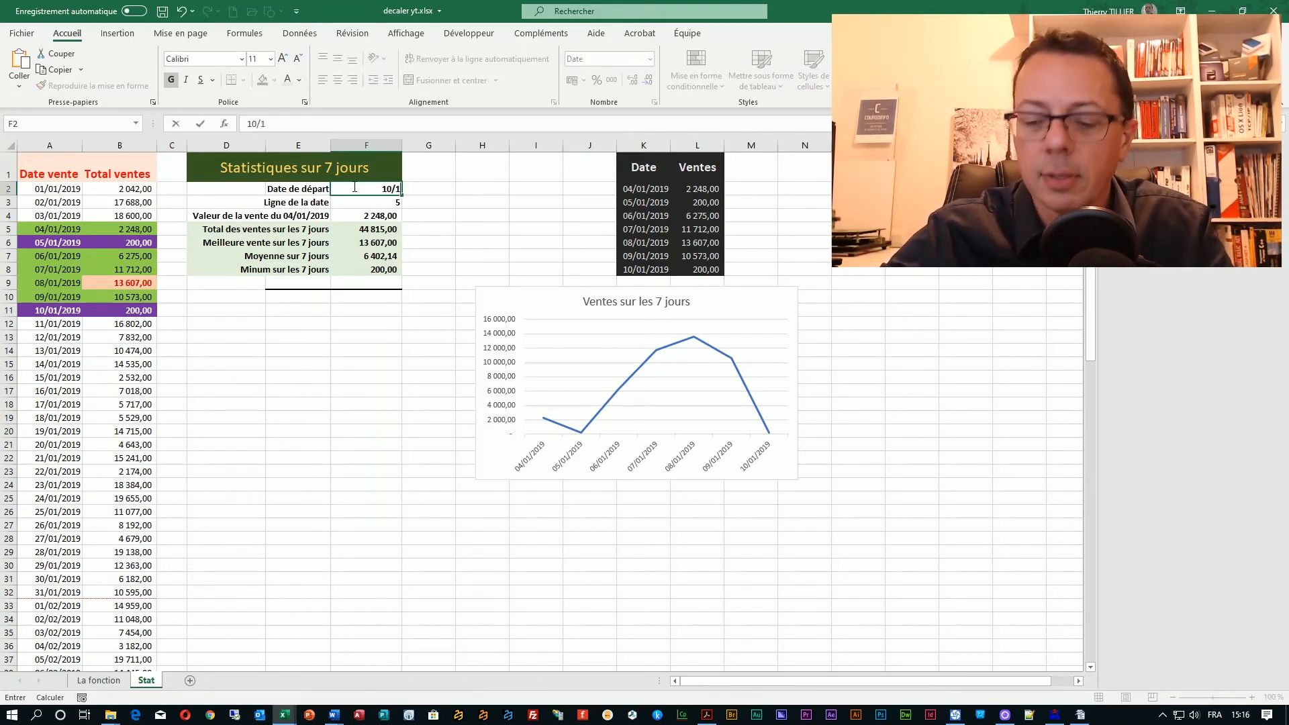
pyautogui.write('/19')
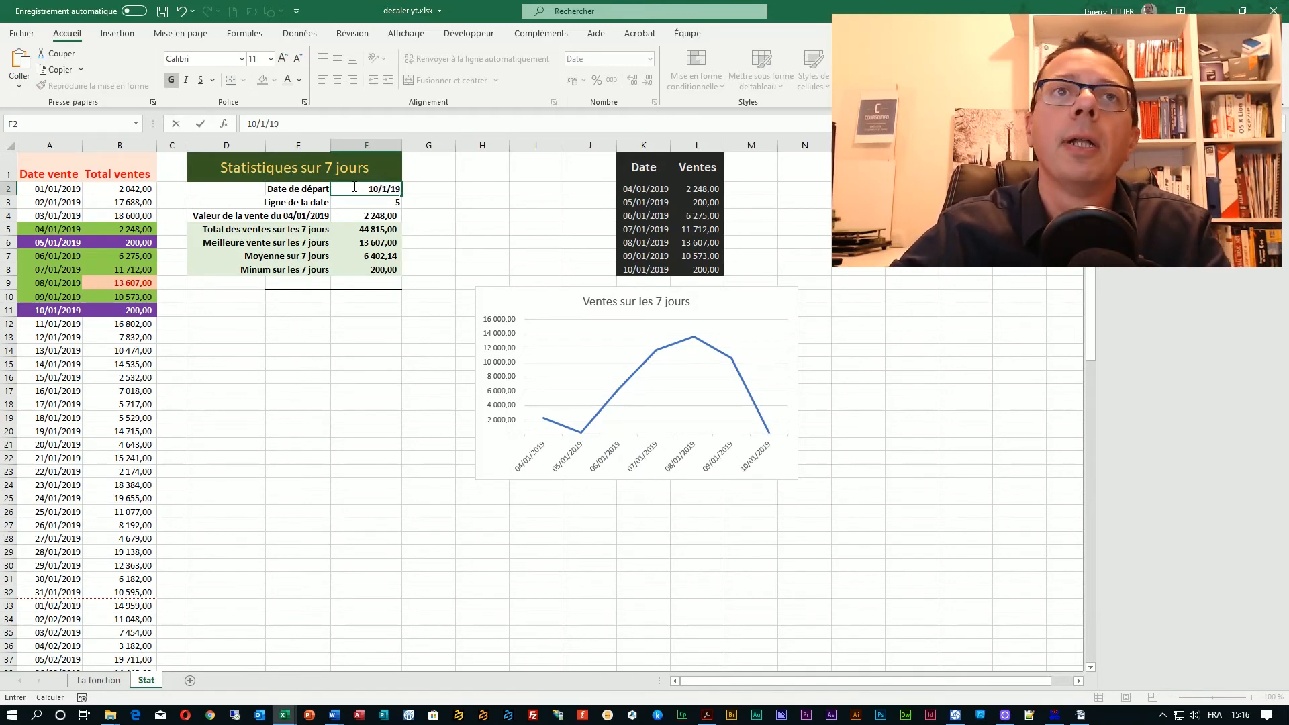
pyautogui.press('Return')
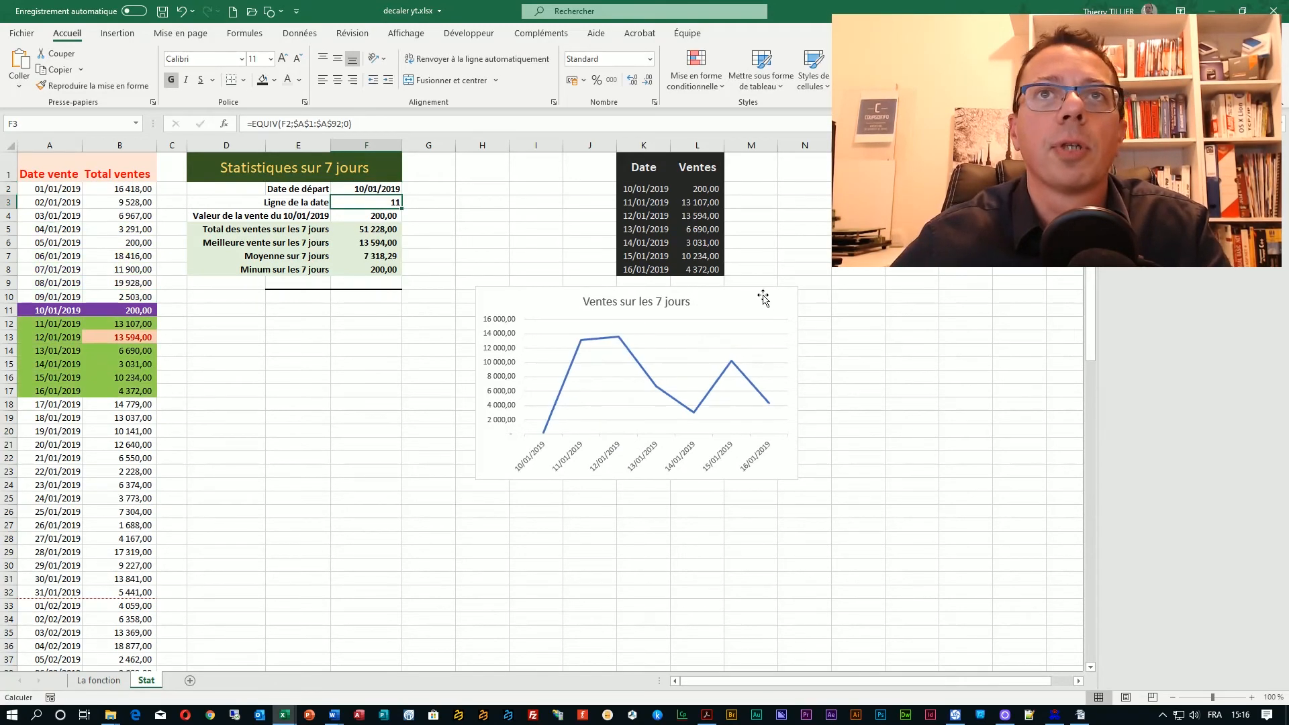
# Move the line chart beneath the statistics table, starting around row 17 in column D.
pyautogui.moveTo(759, 292); pyautogui.dragTo(999, 231)
pyautogui.moveTo(967, 281); pyautogui.dragTo(703, 291)
pyautogui.click(792, 309)
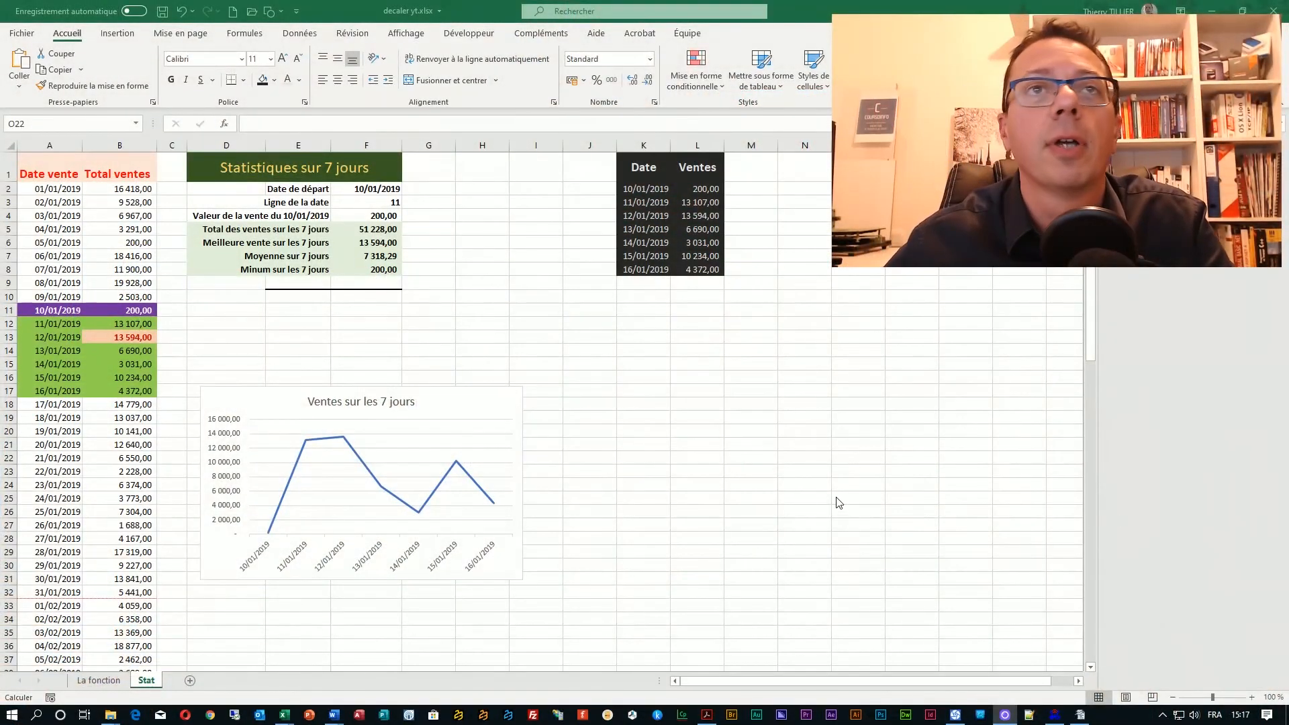
# Label G1 as Variante and enter 14 as the number of days in G2.
pyautogui.click(448, 177)
pyautogui.write('V')
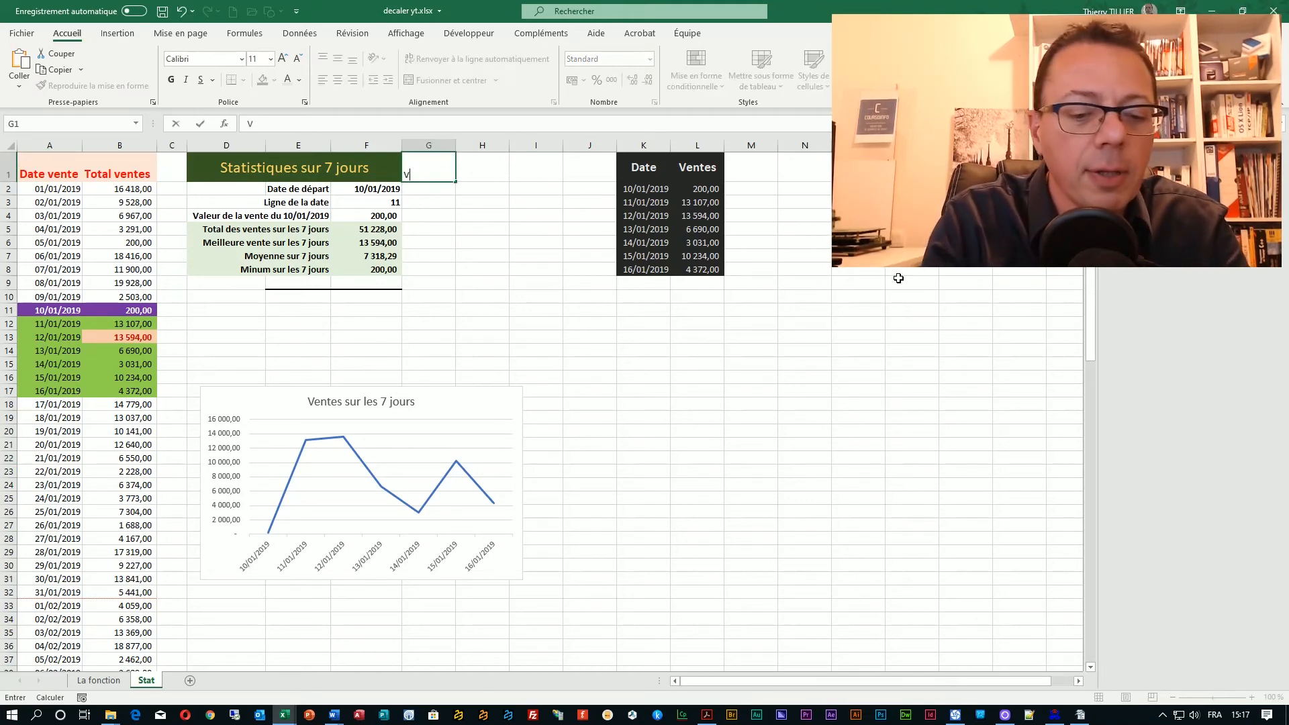
pyautogui.write('ar')
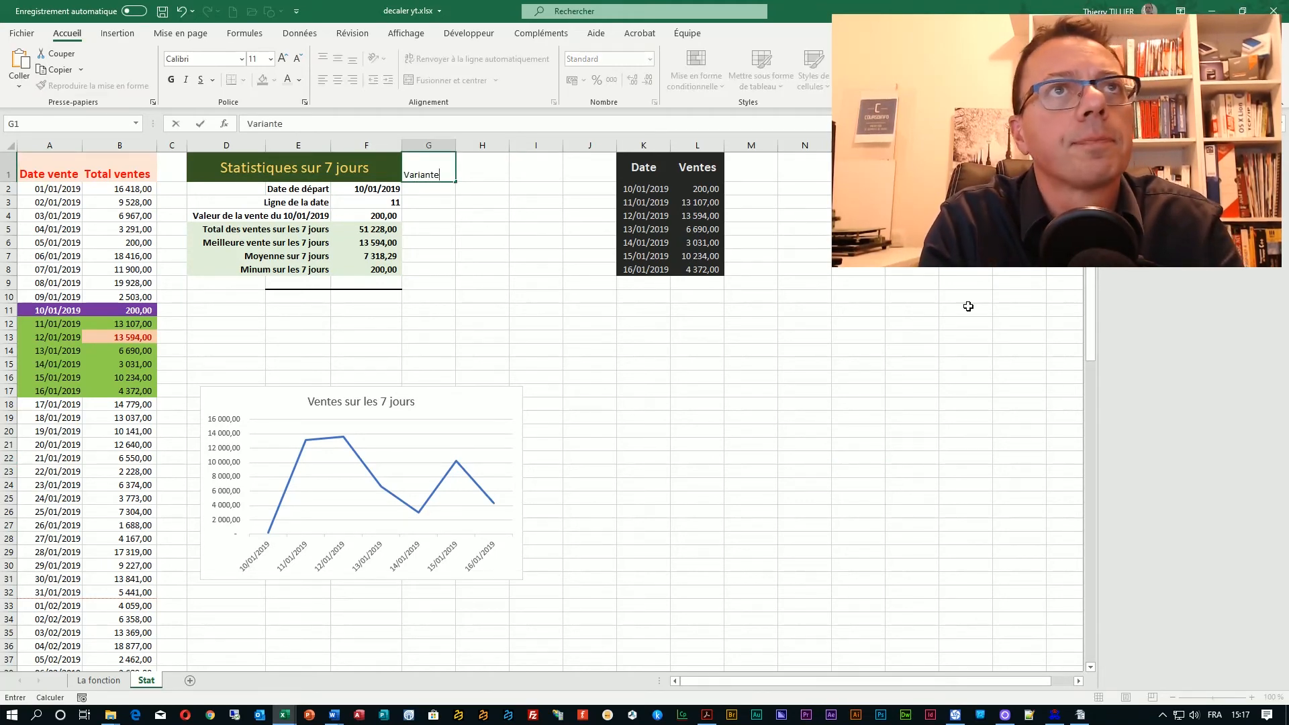
pyautogui.write('iante')
pyautogui.press('Return')
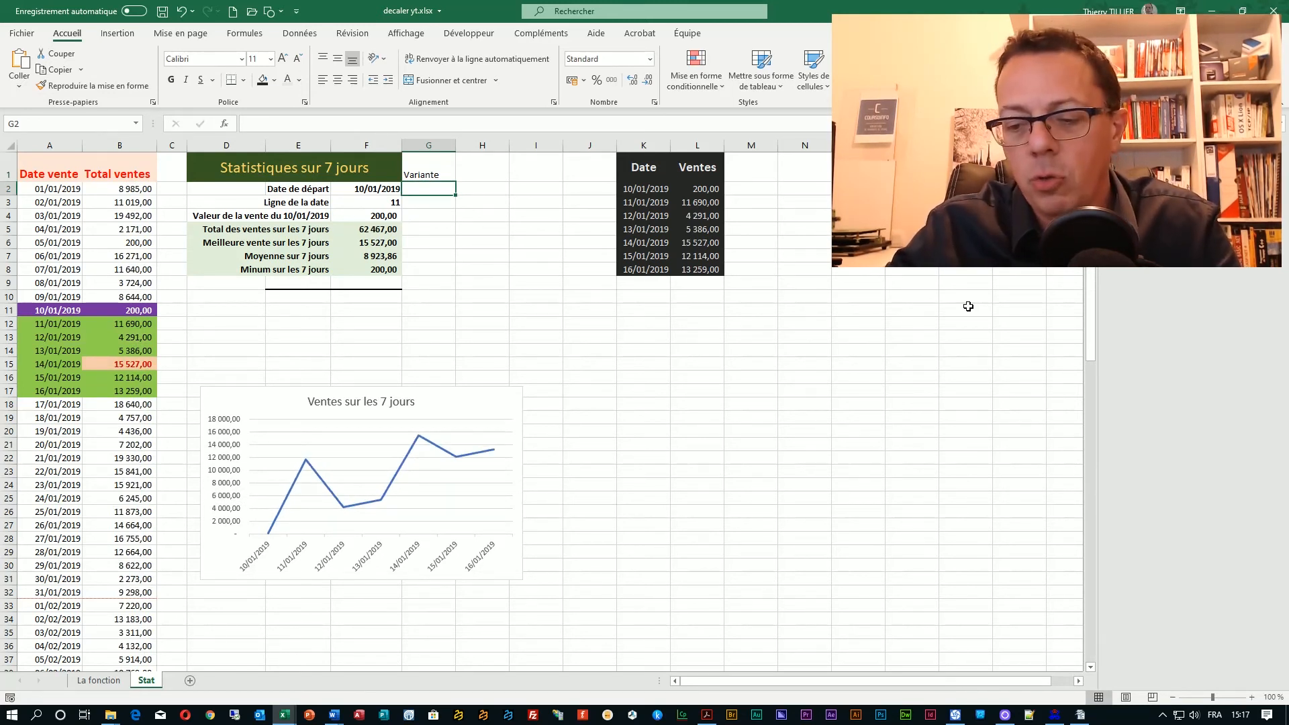
pyautogui.write('14')
pyautogui.press('Return')
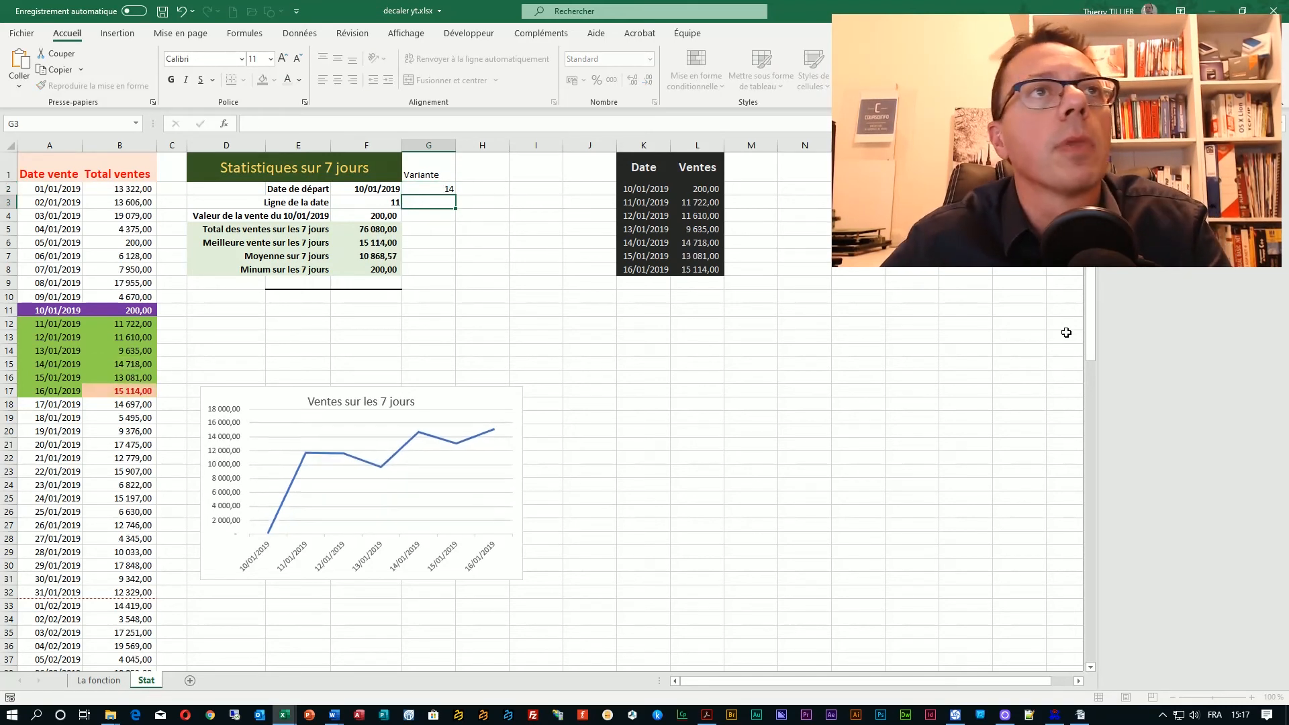
# Replace the fixed height of 7 in K2's DECALER formula with a reference to the day count in G2.
pyautogui.click(379, 230)
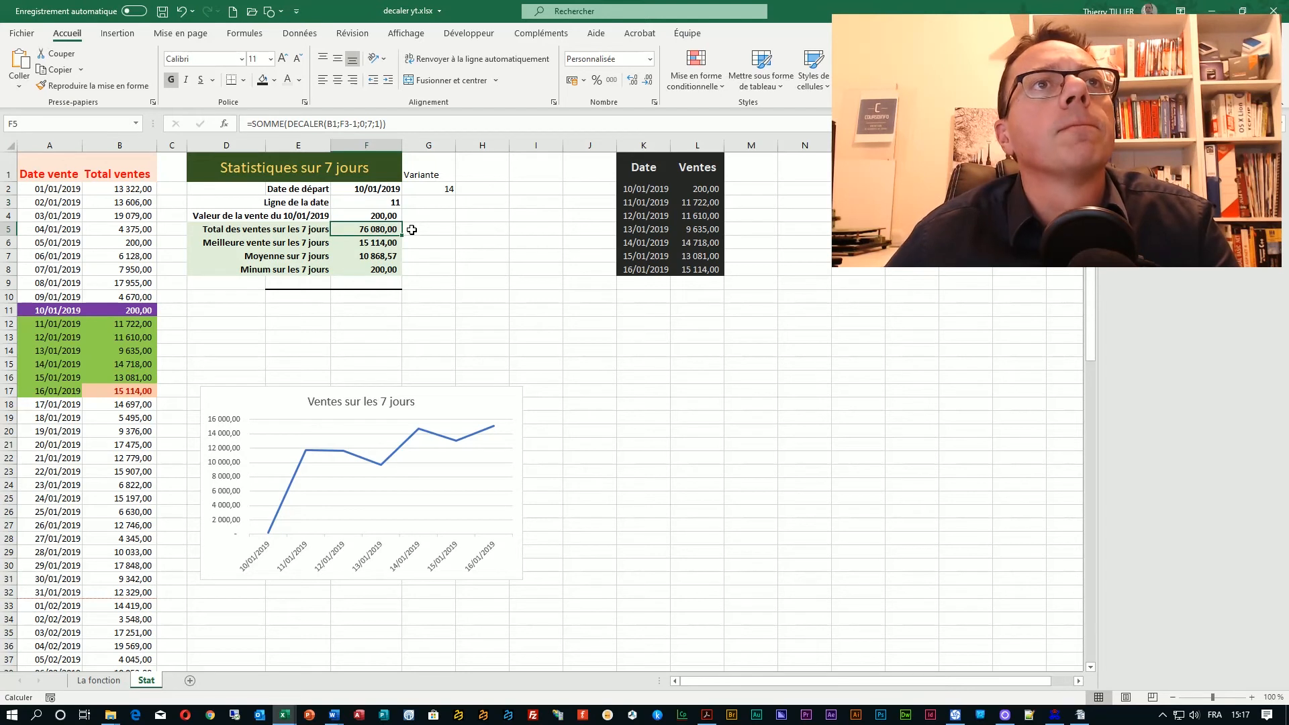
pyautogui.click(655, 189)
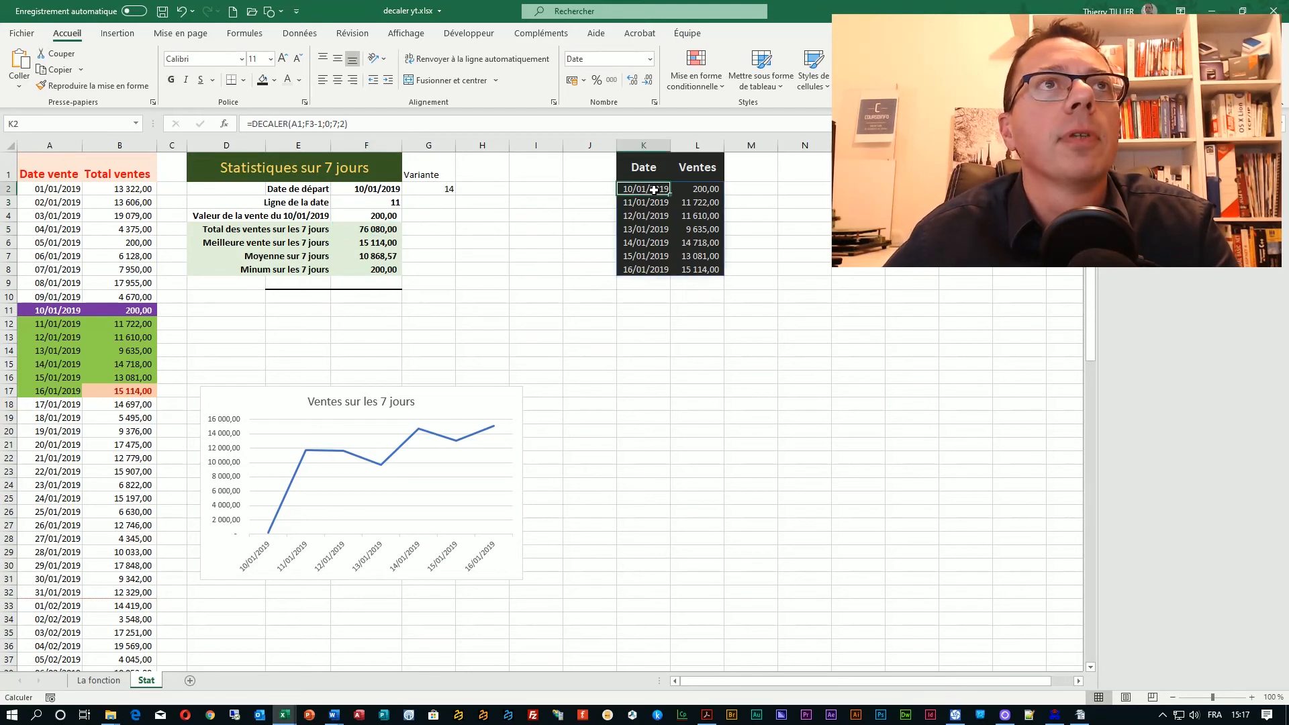
pyautogui.click(402, 123)
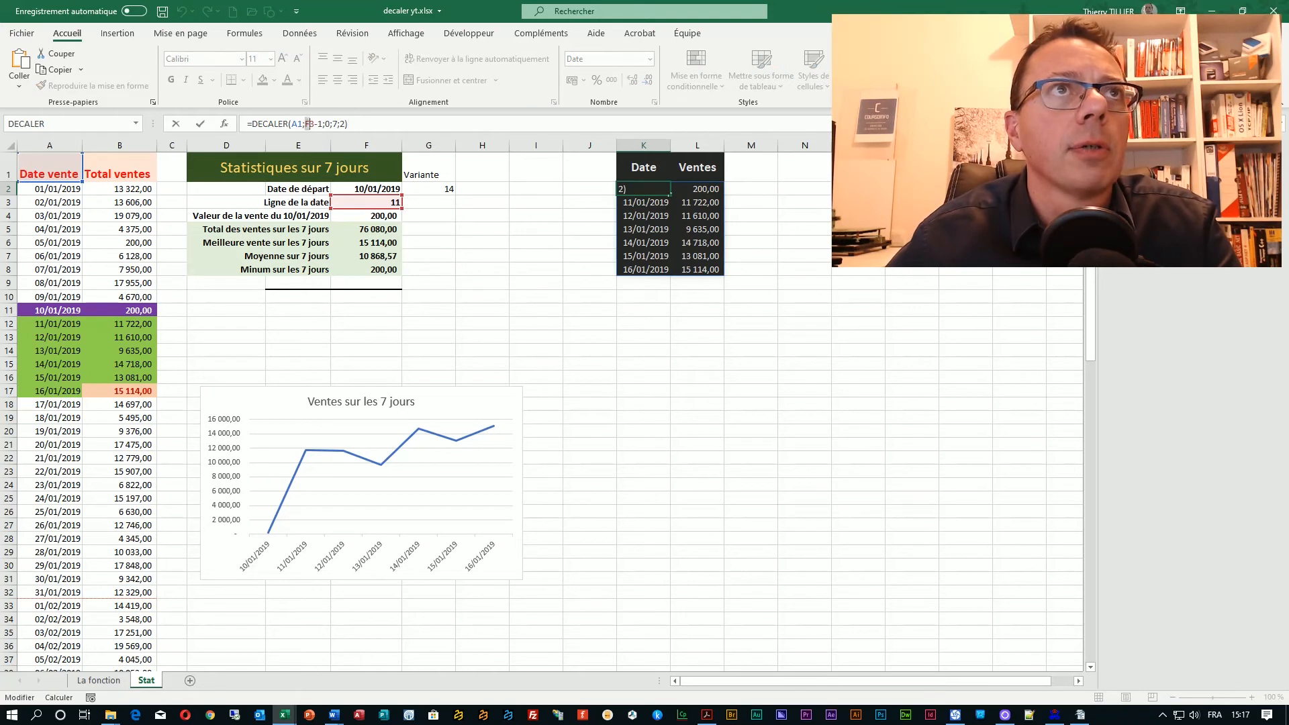
pyautogui.click(321, 123)
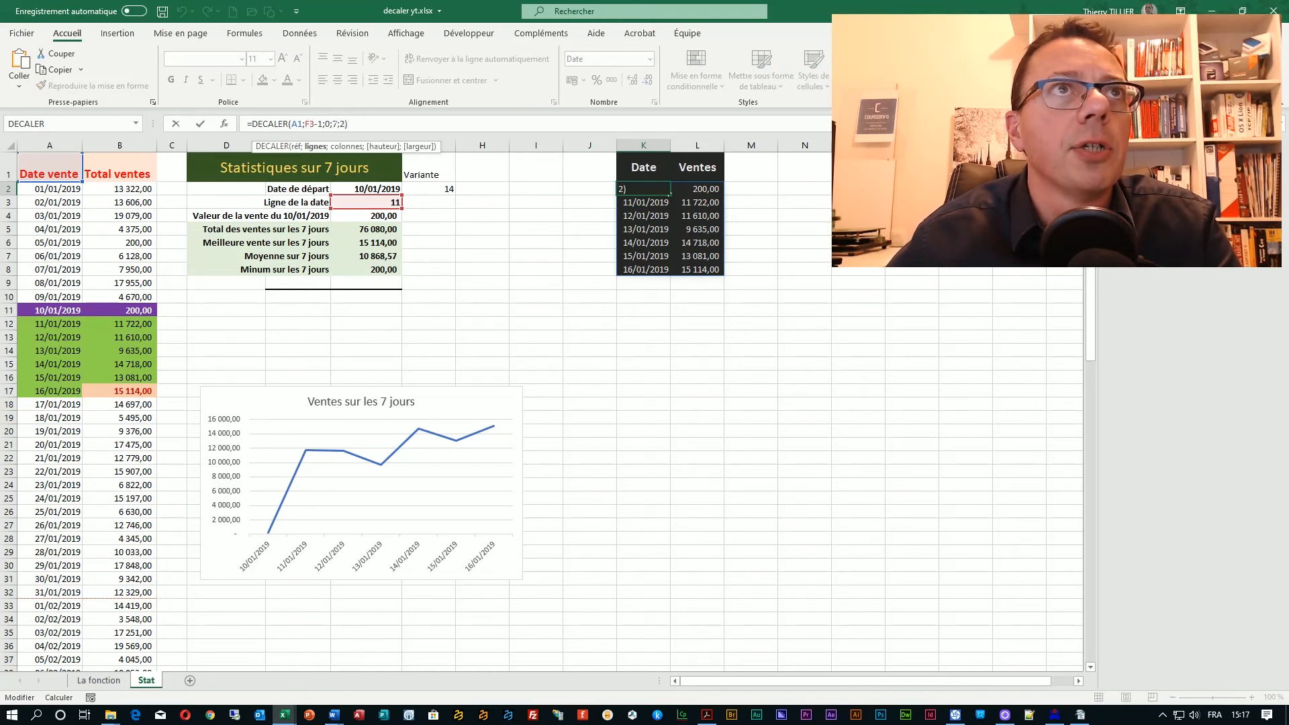
pyautogui.click(336, 123)
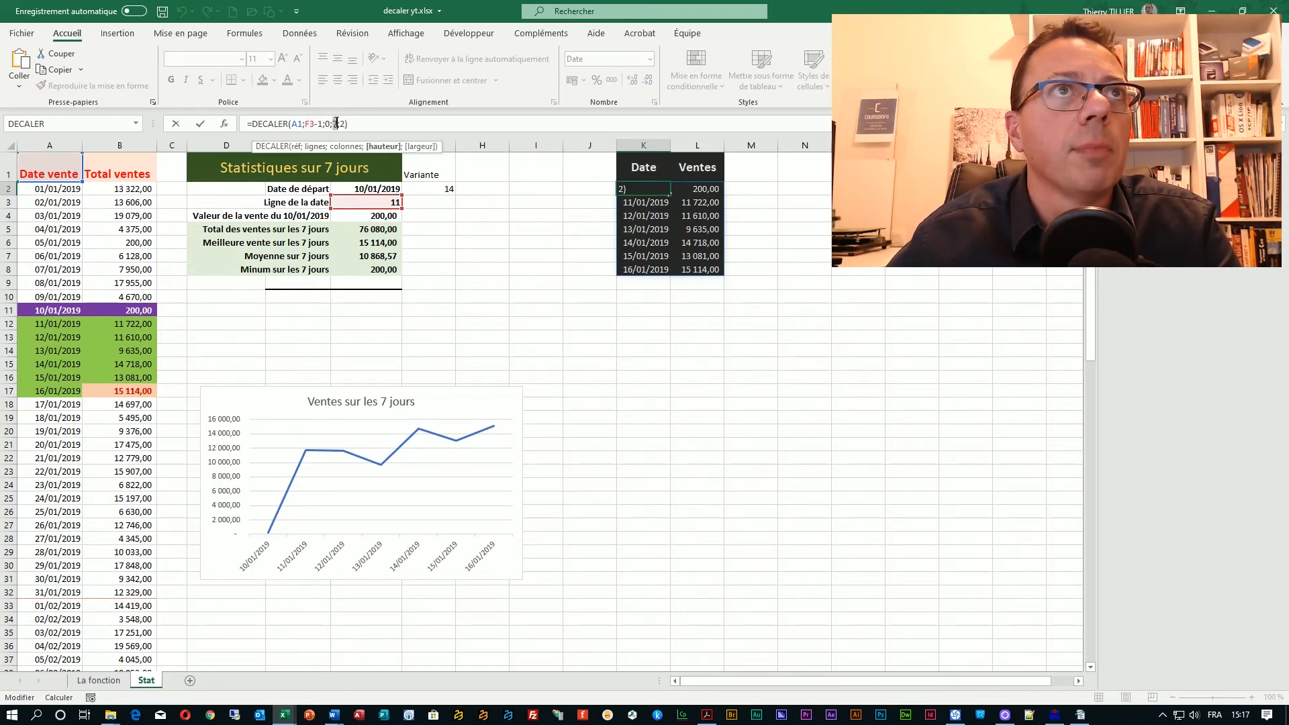
pyautogui.click(437, 189)
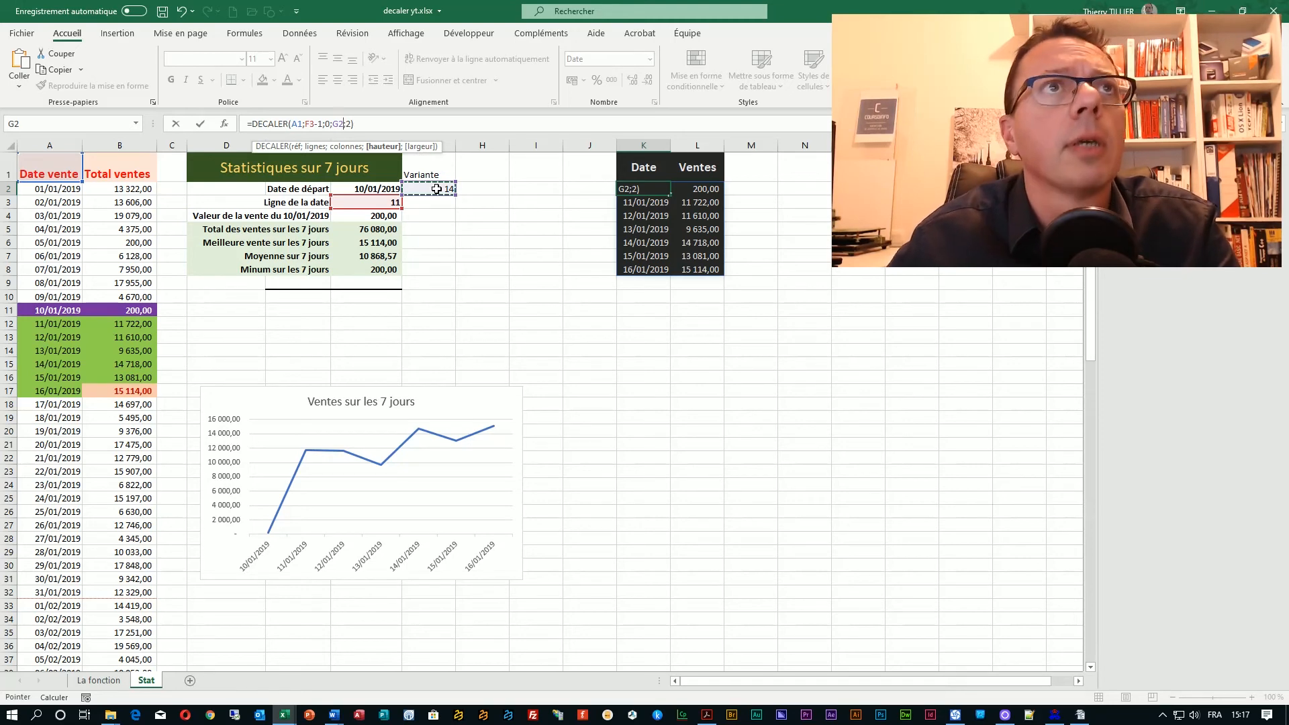
pyautogui.press('Return')
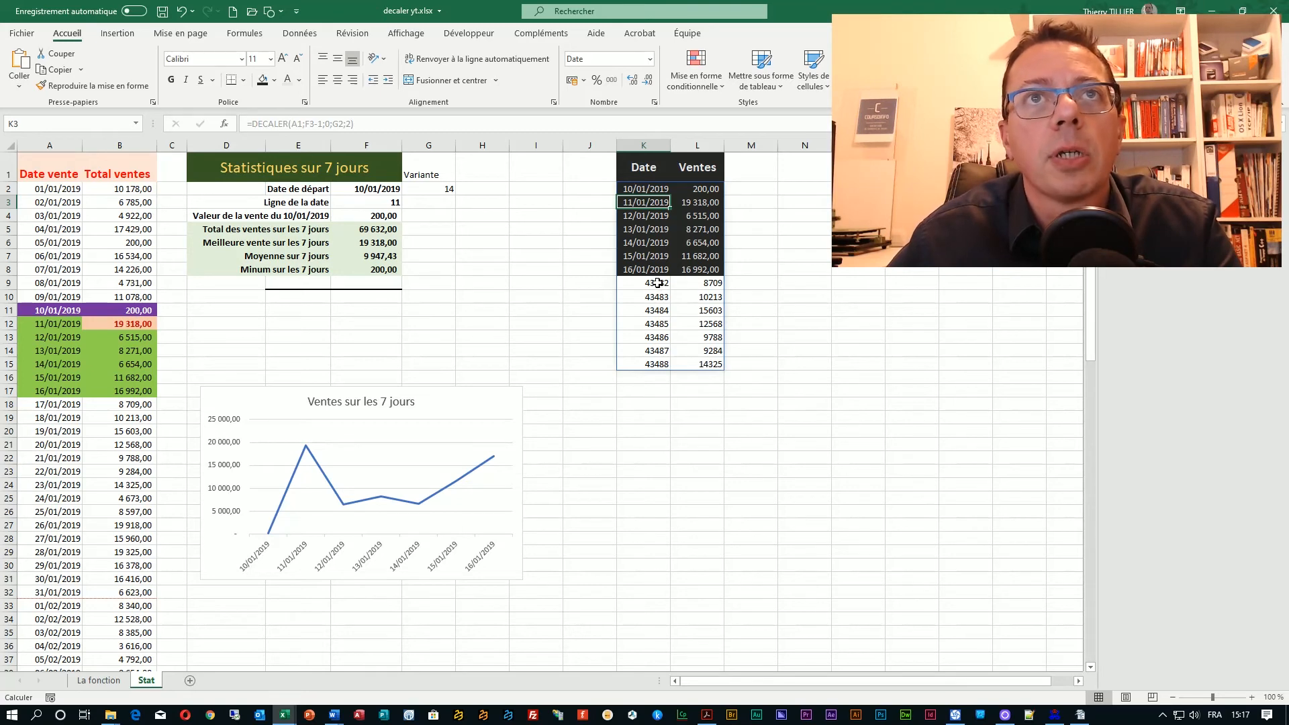
# Format K9:K15 as short dates and L9:L15 as numbers with a thousands separator and two decimals.
pyautogui.moveTo(658, 283); pyautogui.dragTo(659, 365)
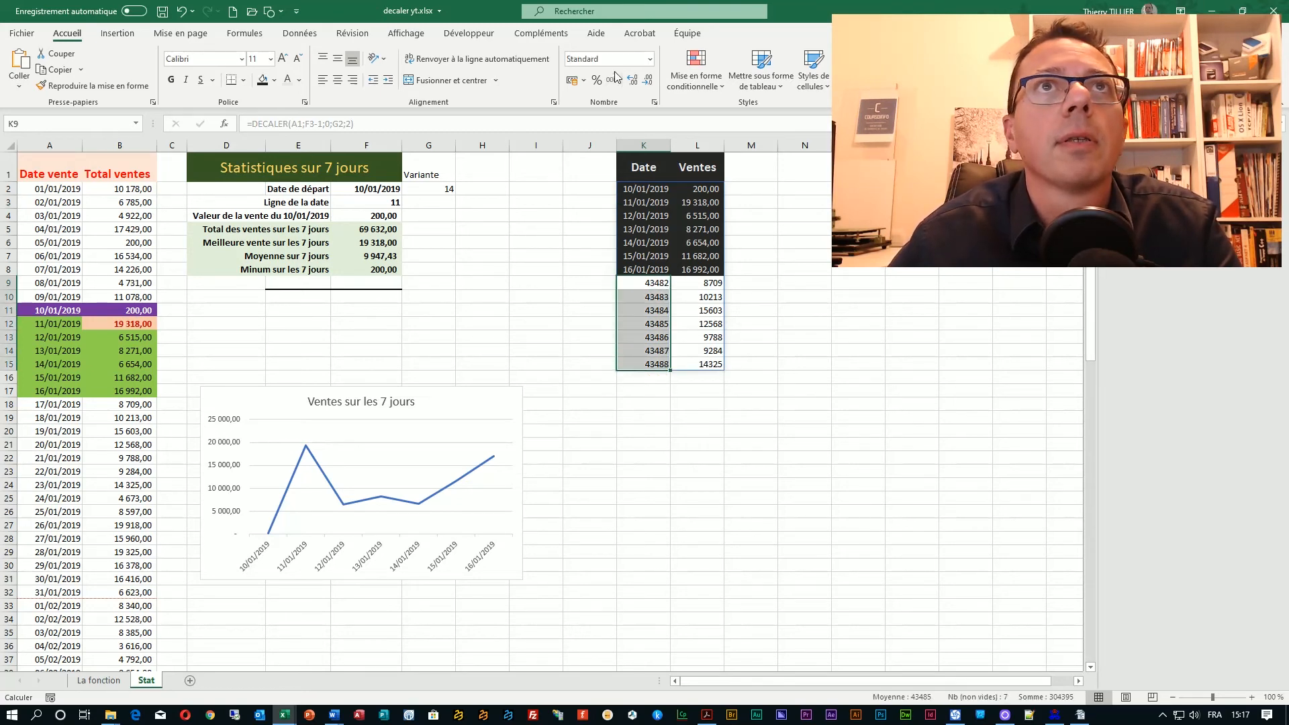
pyautogui.click(650, 59)
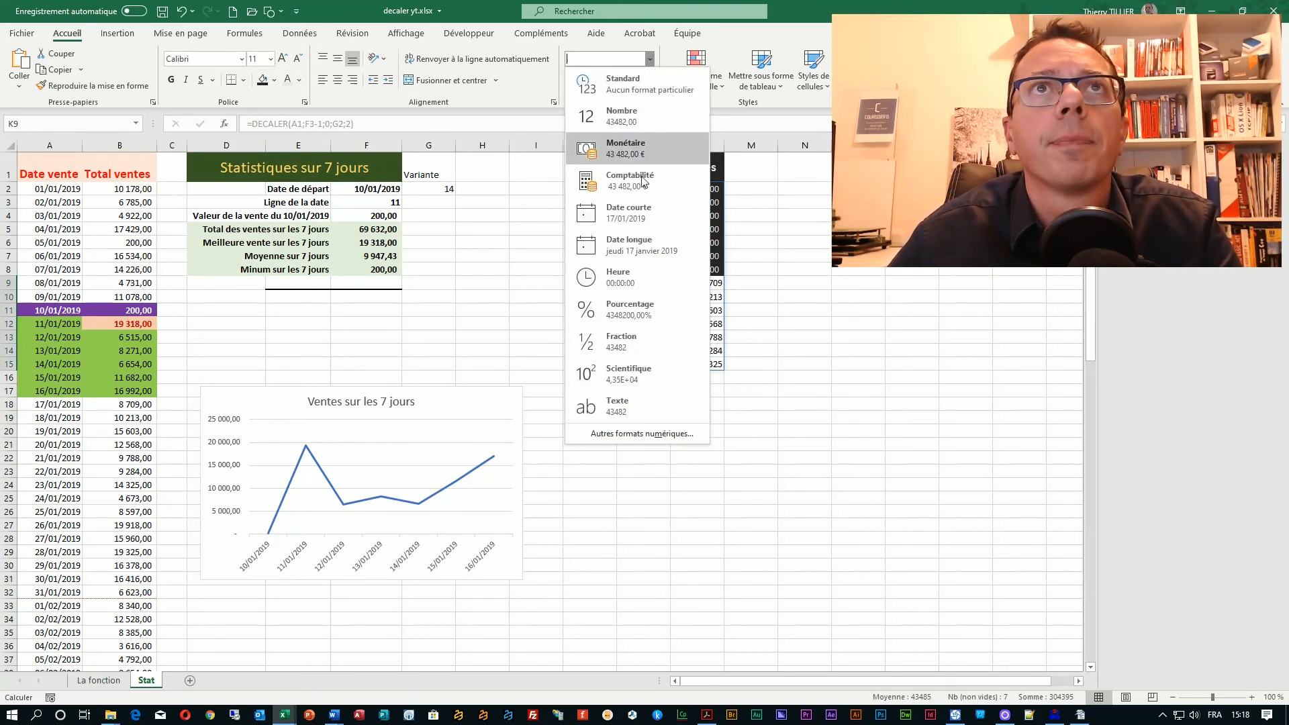
pyautogui.click(648, 219)
pyautogui.click(715, 285)
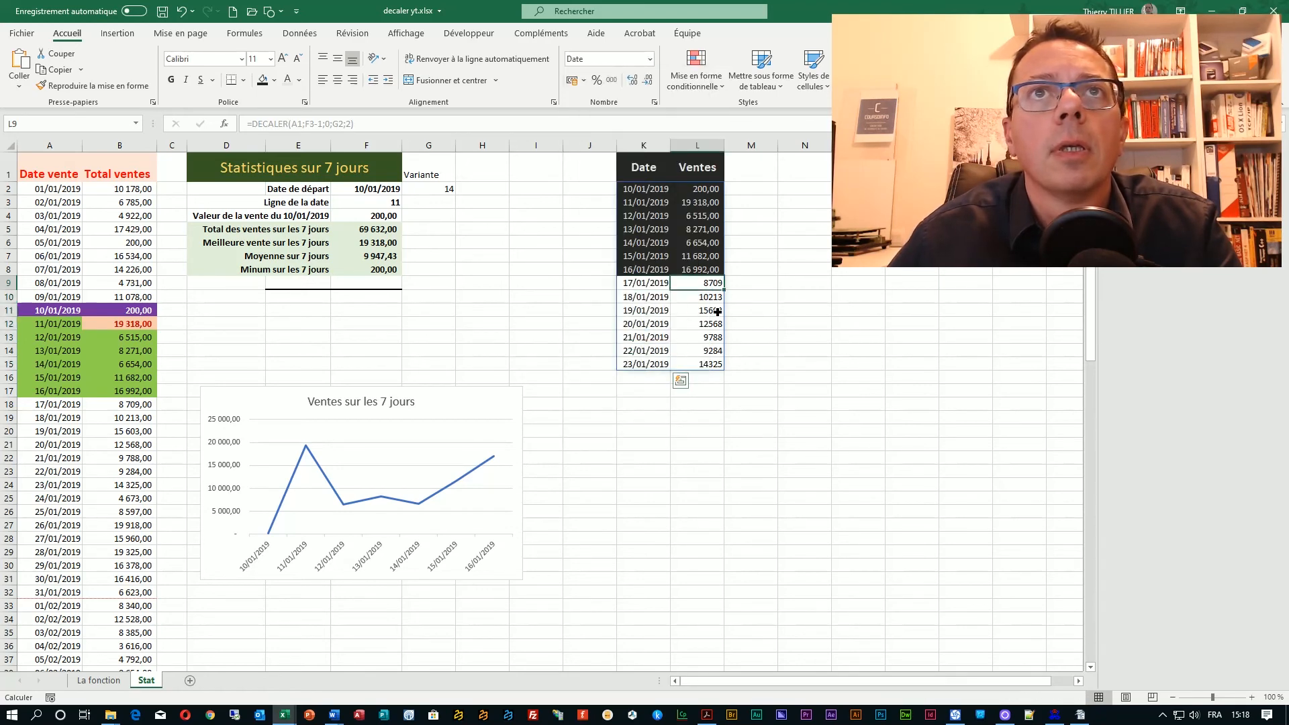
pyautogui.moveTo(717, 311); pyautogui.dragTo(712, 366)
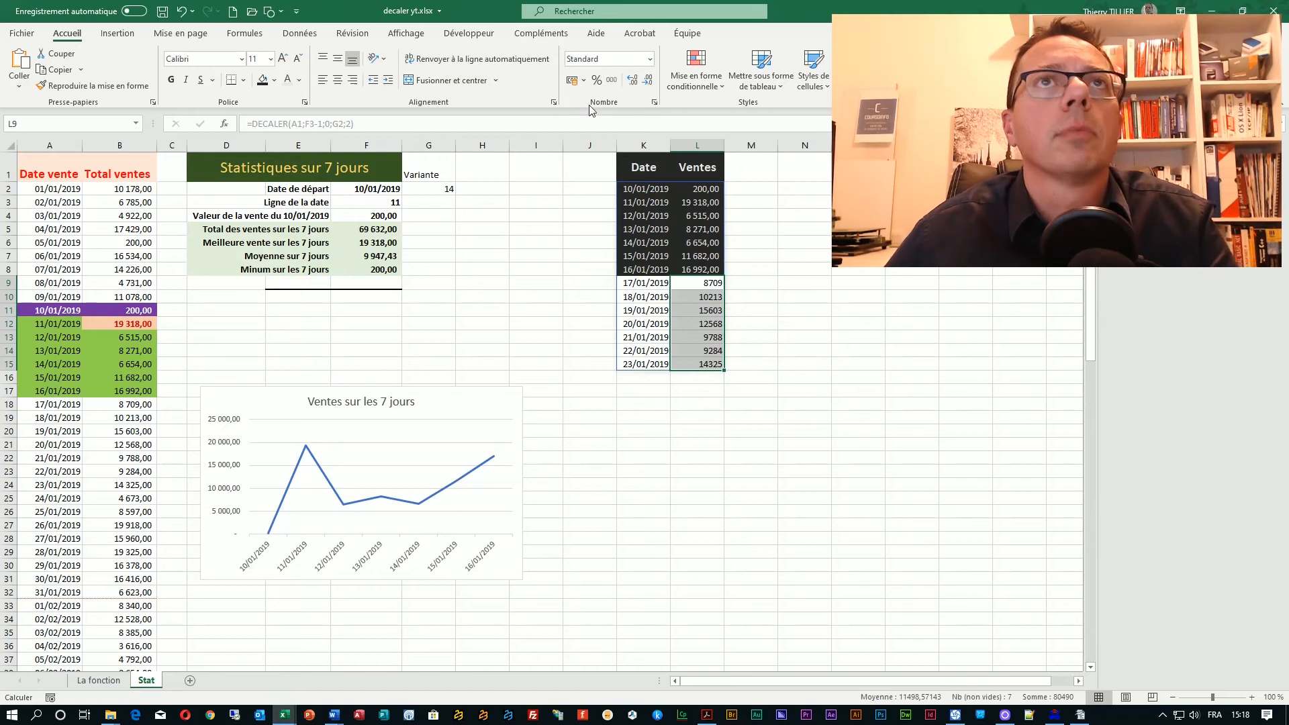
pyautogui.click(884, 287)
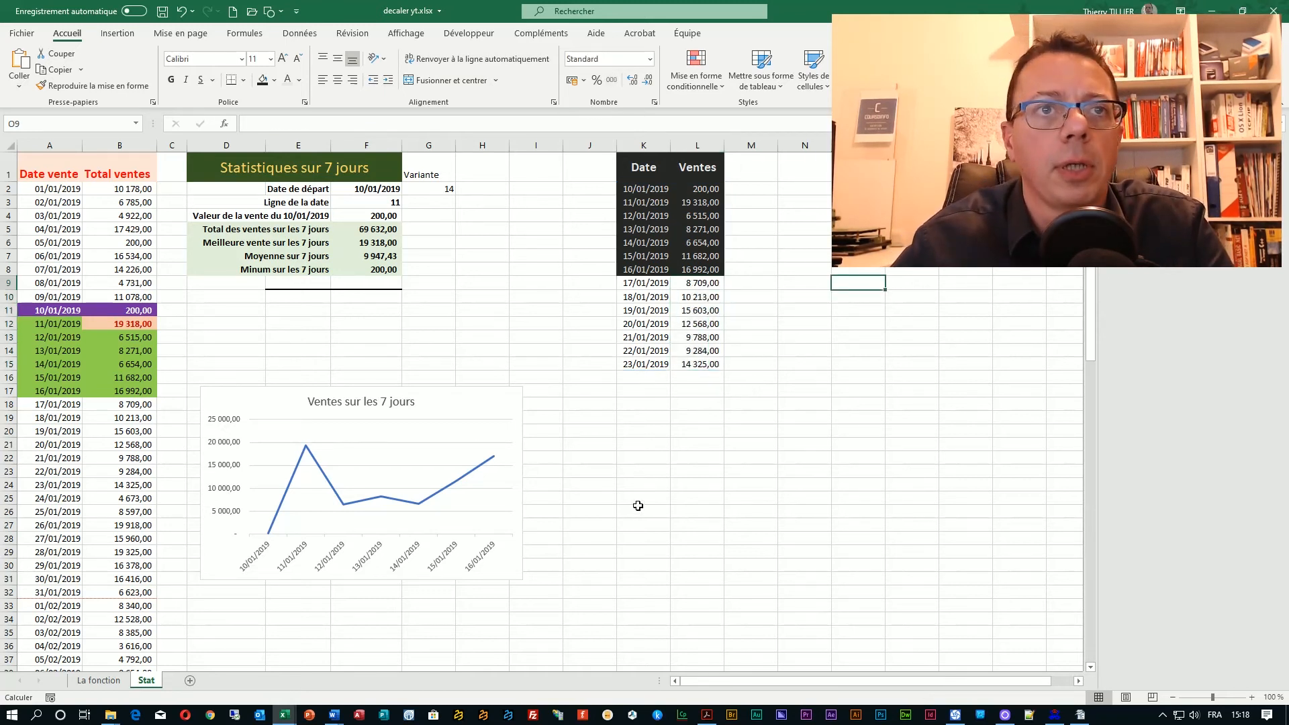
# Extend the line chart's source data down to row 15 of the extract and widen the chart slightly.
pyautogui.click(501, 522)
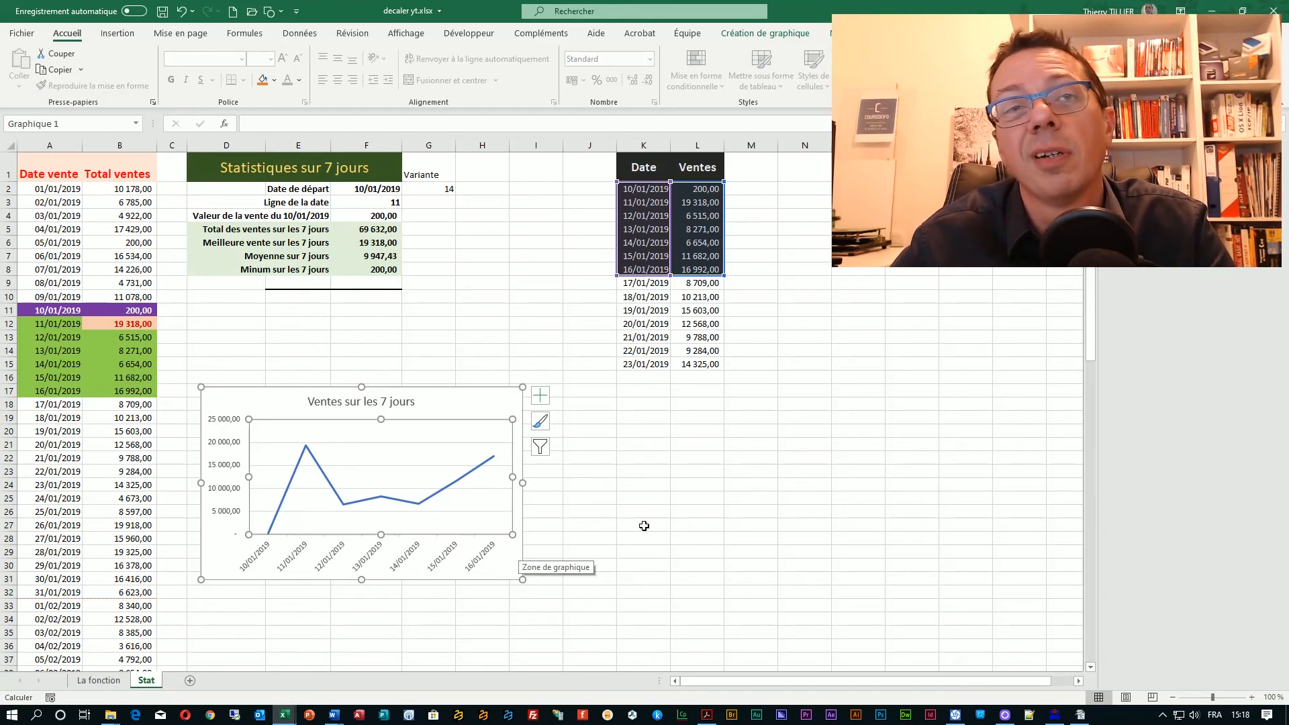
pyautogui.click(745, 456)
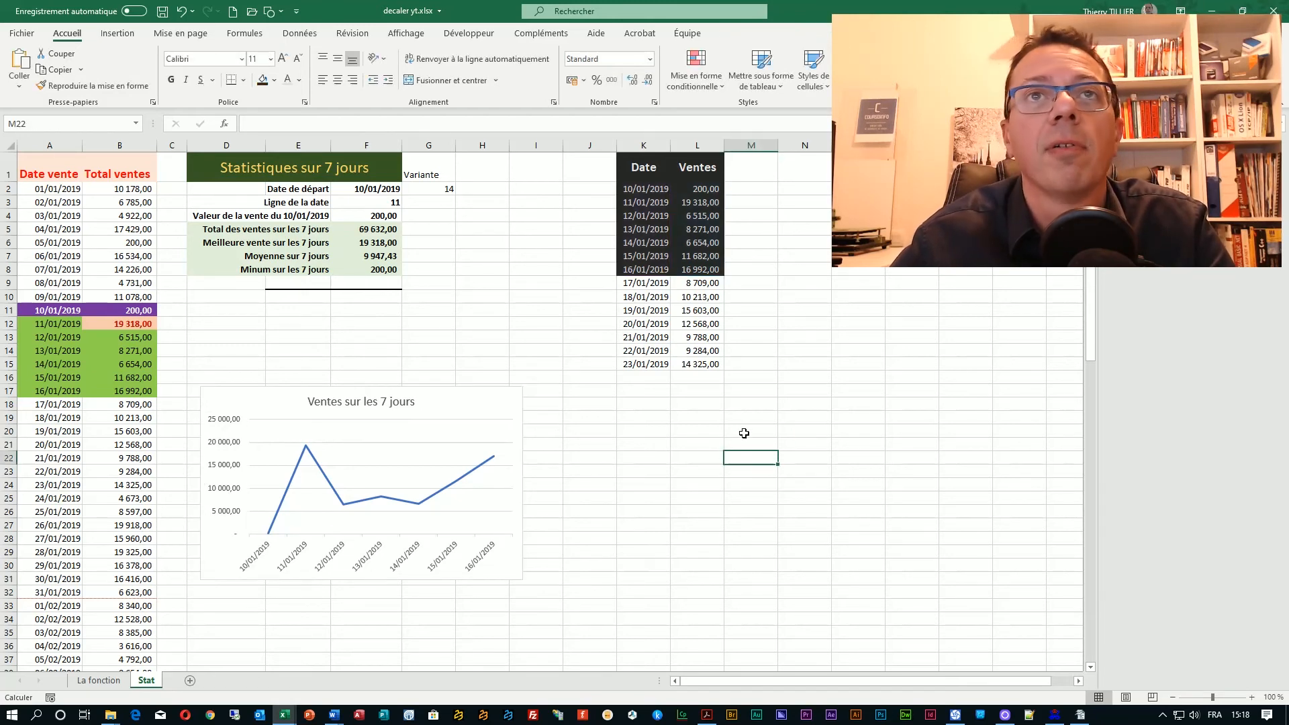
pyautogui.click(493, 405)
pyautogui.moveTo(720, 278); pyautogui.dragTo(722, 370)
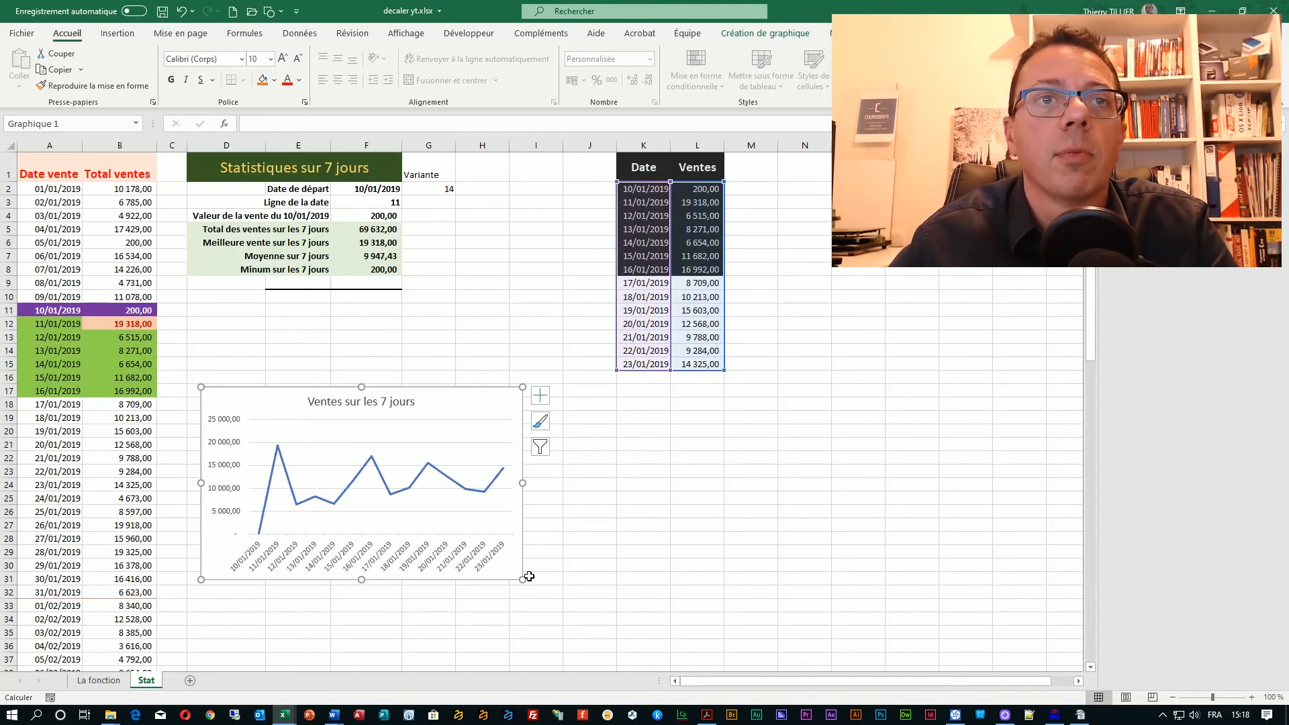
pyautogui.moveTo(523, 579); pyautogui.dragTo(557, 579)
pyautogui.click(804, 538)
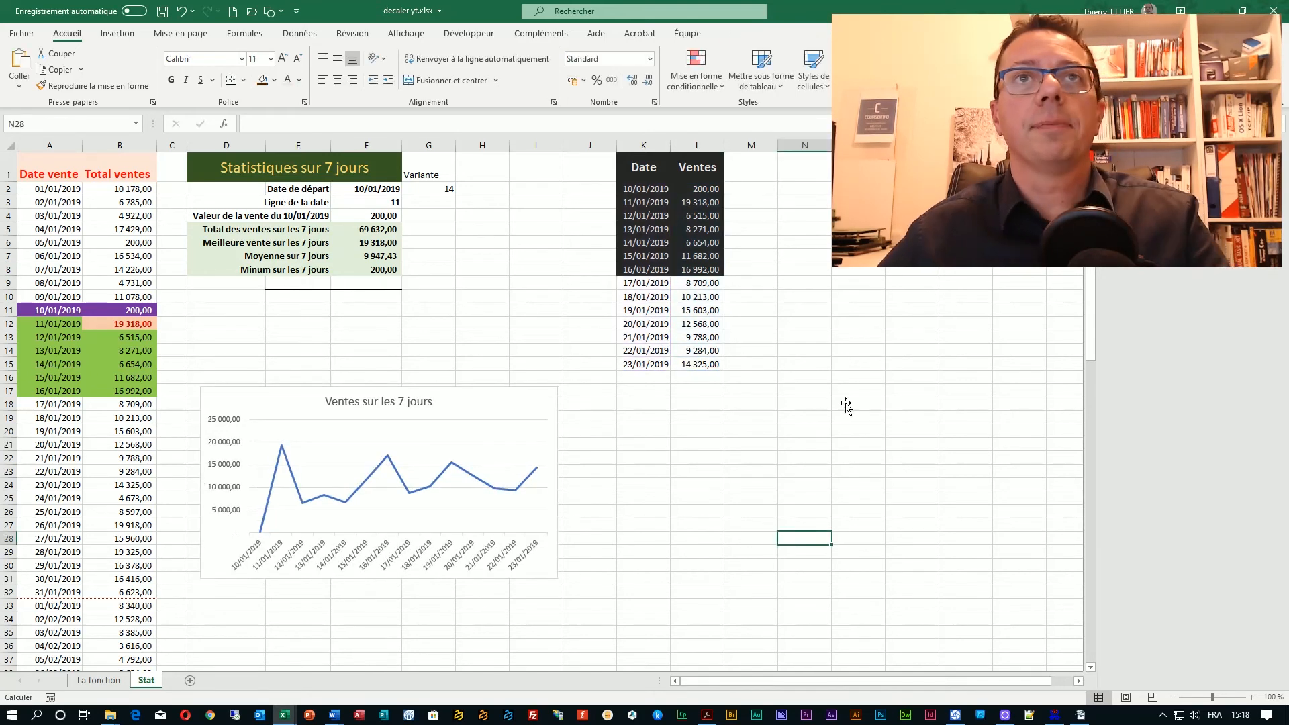
# Copy the dark formatting of K8:L8 onto the added extract rows K9:L15.
pyautogui.click(646, 271)
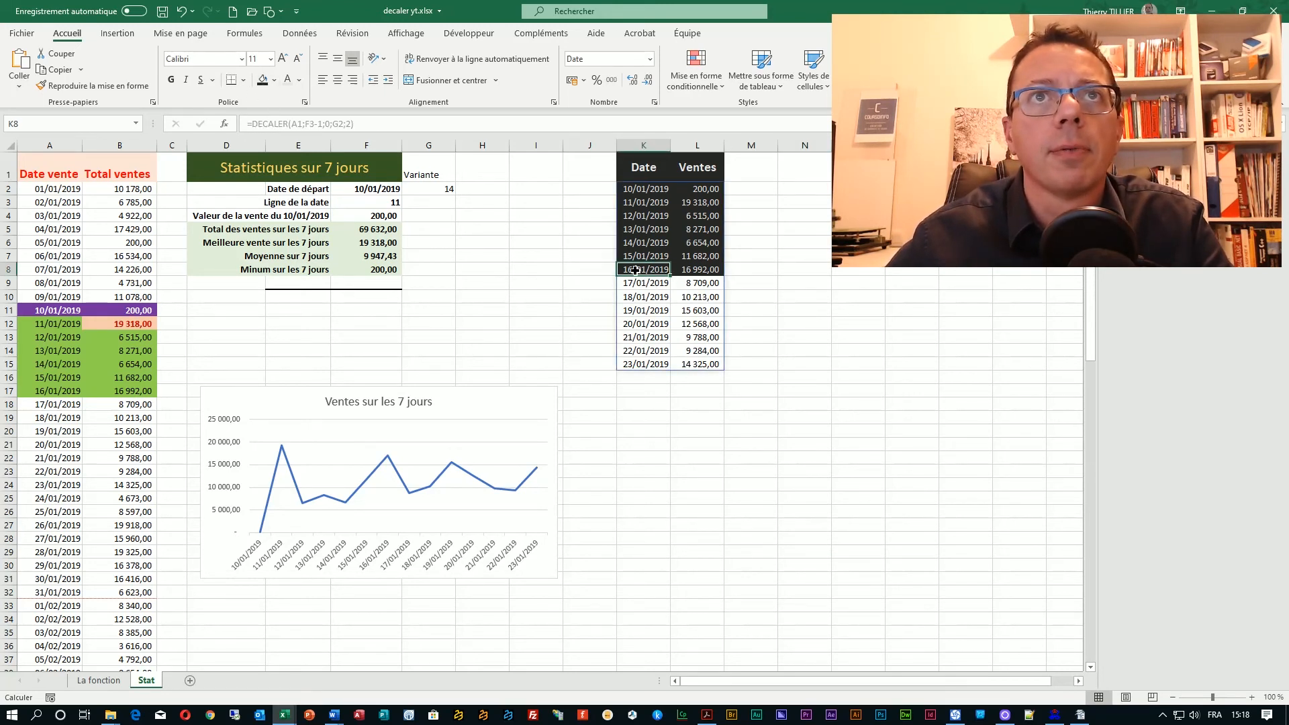
pyautogui.moveTo(638, 271); pyautogui.dragTo(717, 270)
pyautogui.click(93, 86)
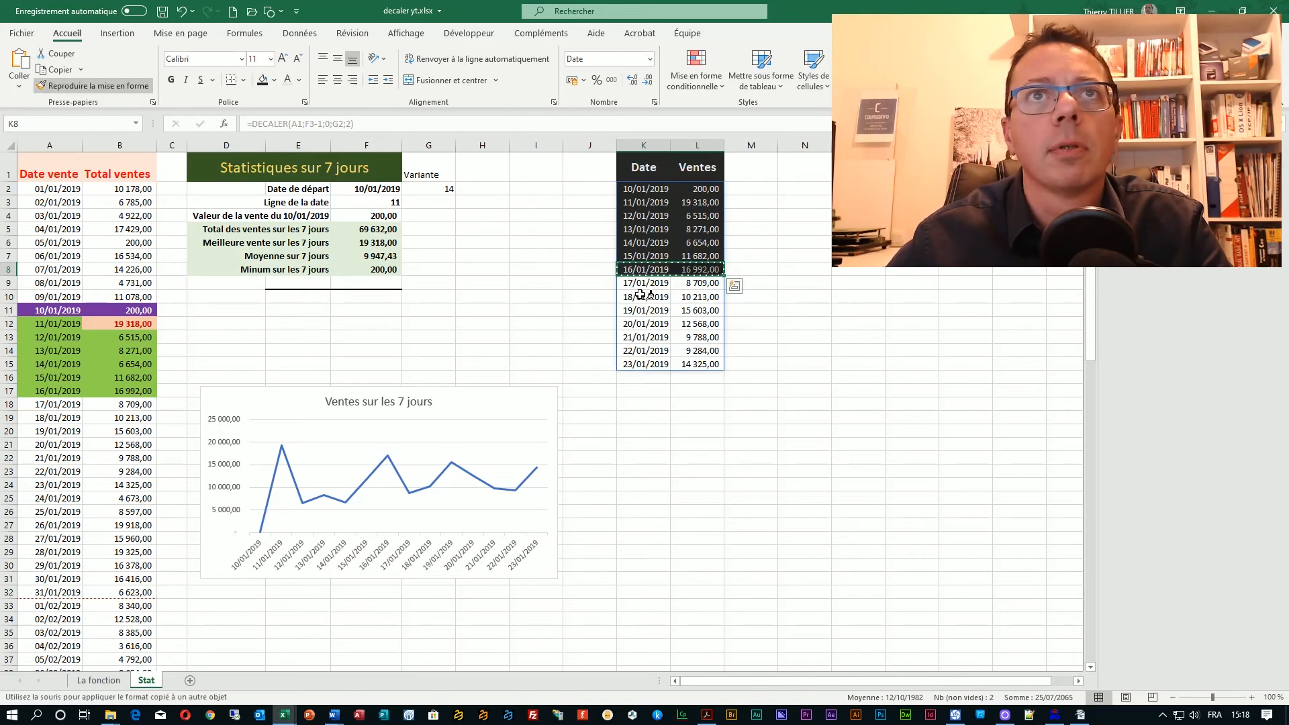
pyautogui.moveTo(644, 283)
pyautogui.mouseDown()
pyautogui.moveTo(706, 295)
pyautogui.moveTo(719, 365)
pyautogui.mouseUp()
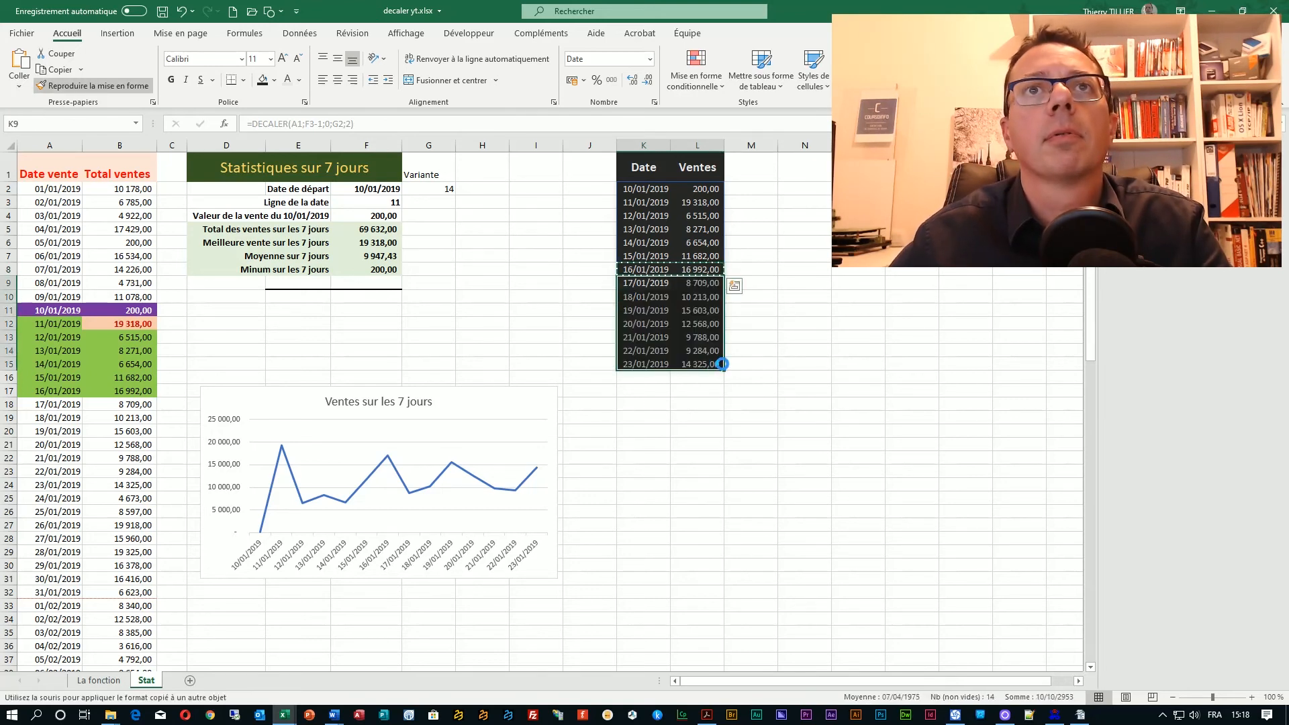
pyautogui.click(773, 377)
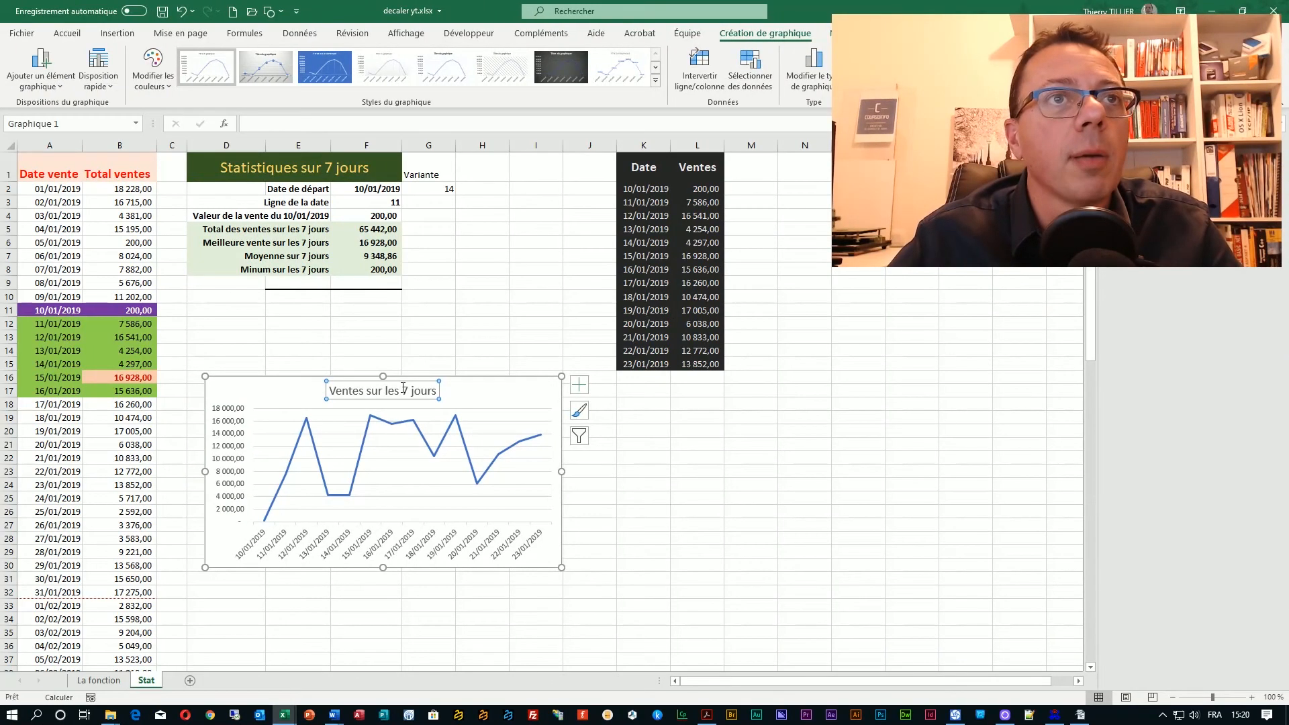
# Remove "7 jours" from the chart title so that it reads "Ventes sur les".
pyautogui.moveTo(401, 390); pyautogui.dragTo(438, 391)
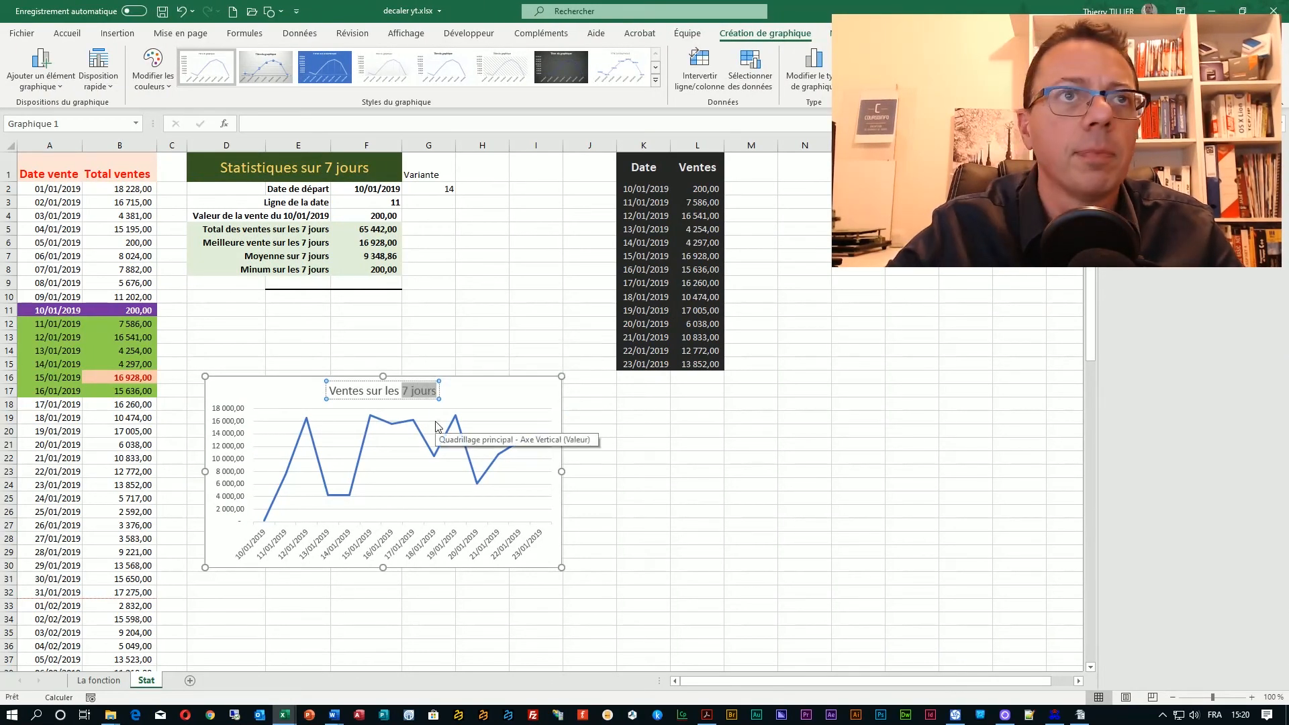
pyautogui.press('Delete')
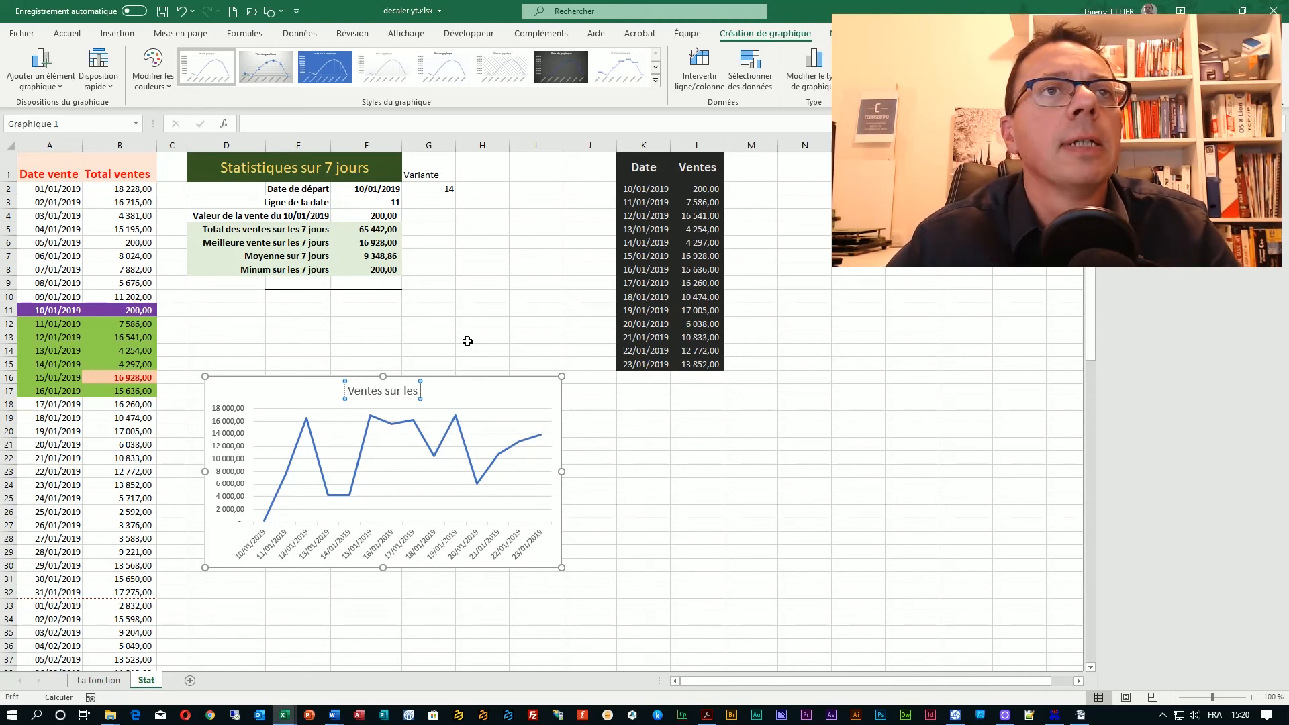
pyautogui.click(424, 391)
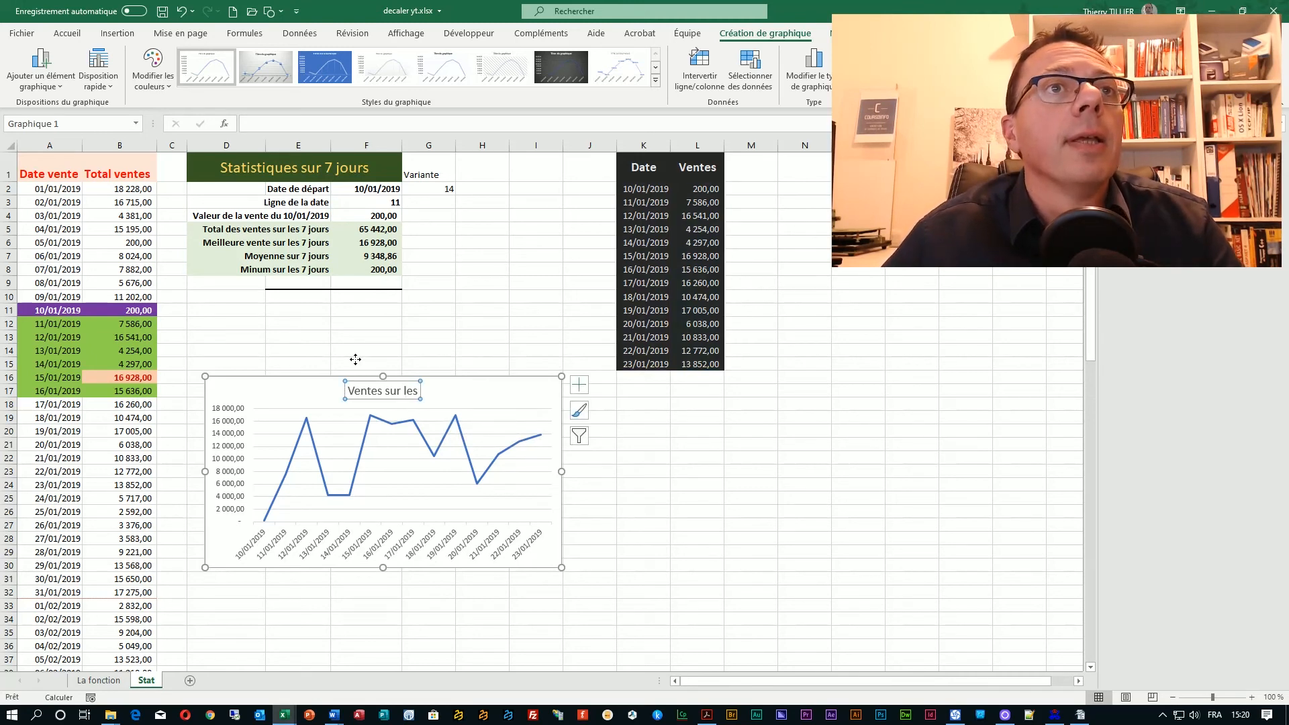
# Add a small text box beside the chart title and link it to the day count with =Stat!$G$2.
pyautogui.click(282, 17)
pyautogui.click(271, 51)
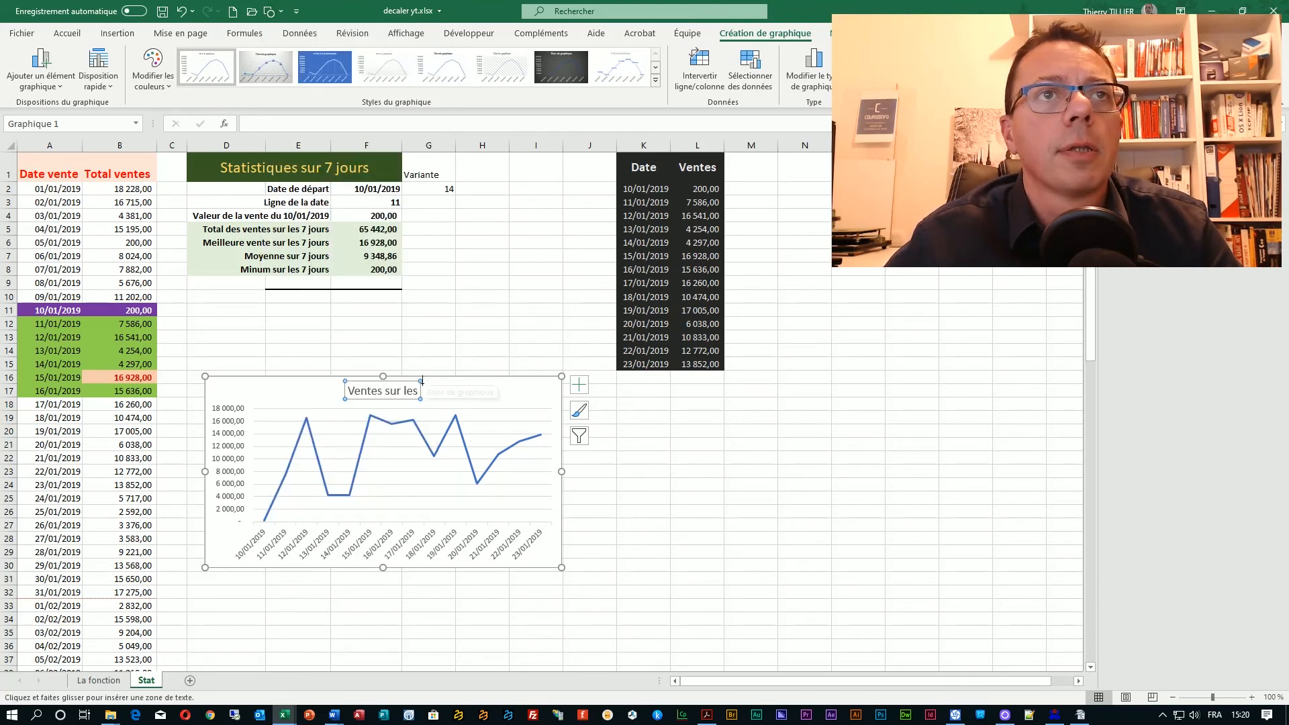
pyautogui.moveTo(424, 379); pyautogui.dragTo(426, 382)
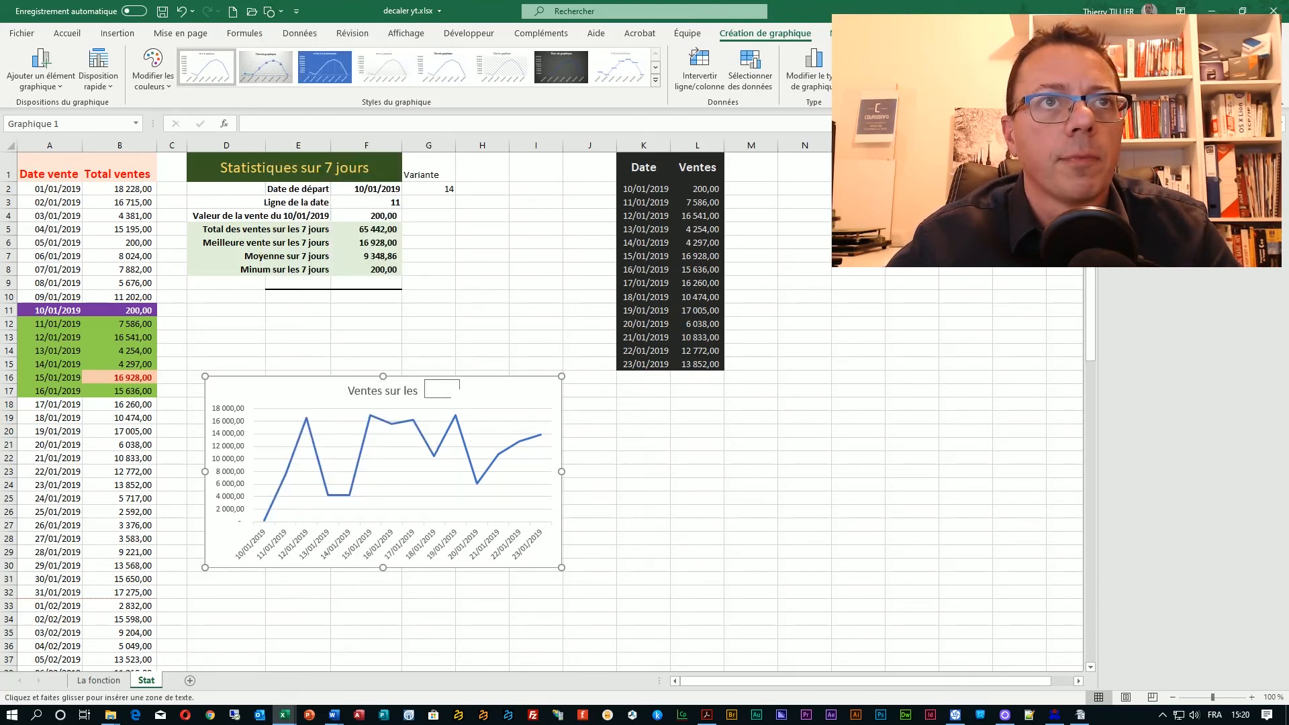
pyautogui.click(354, 125)
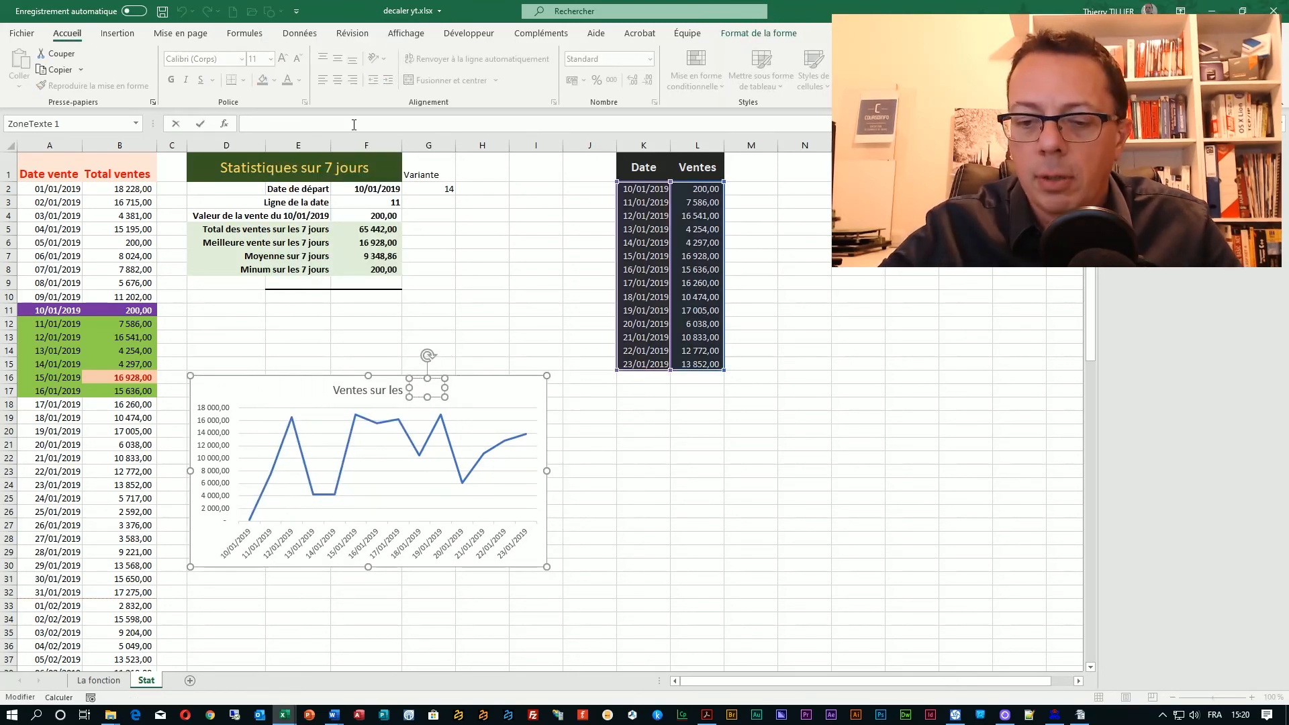
pyautogui.write('=')
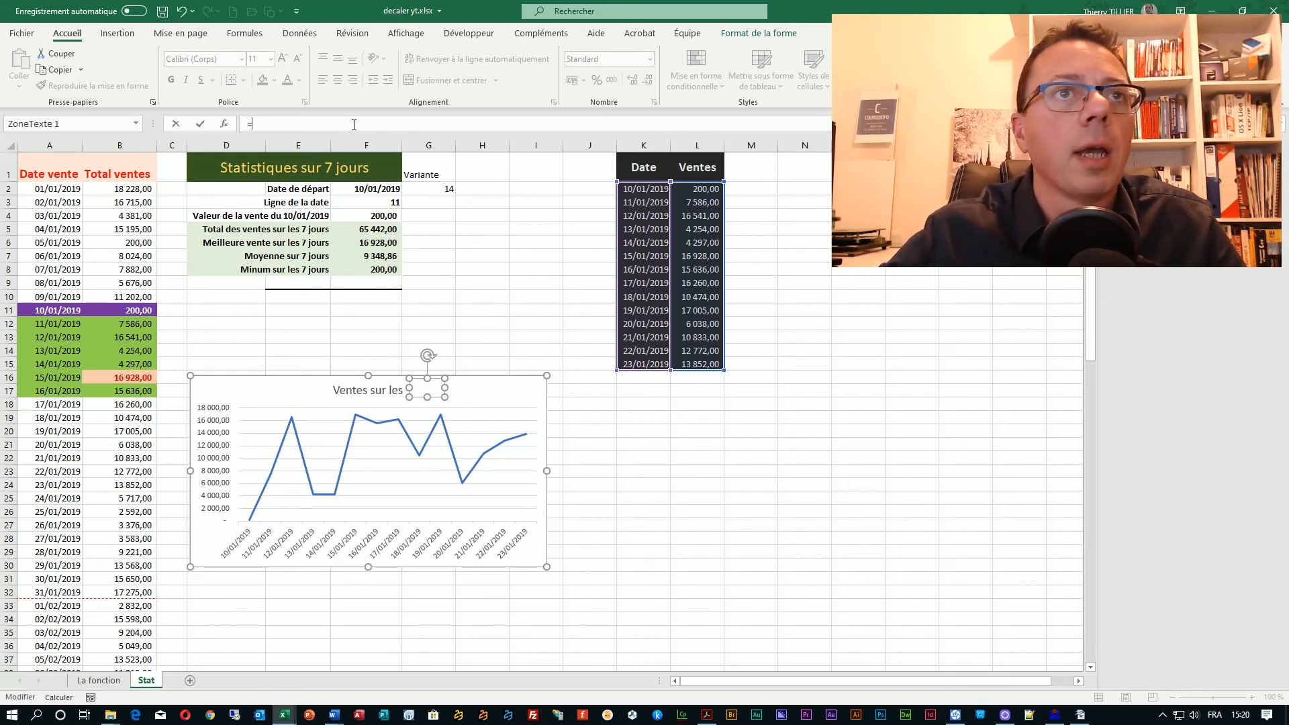
pyautogui.click(451, 185)
pyautogui.press('Return')
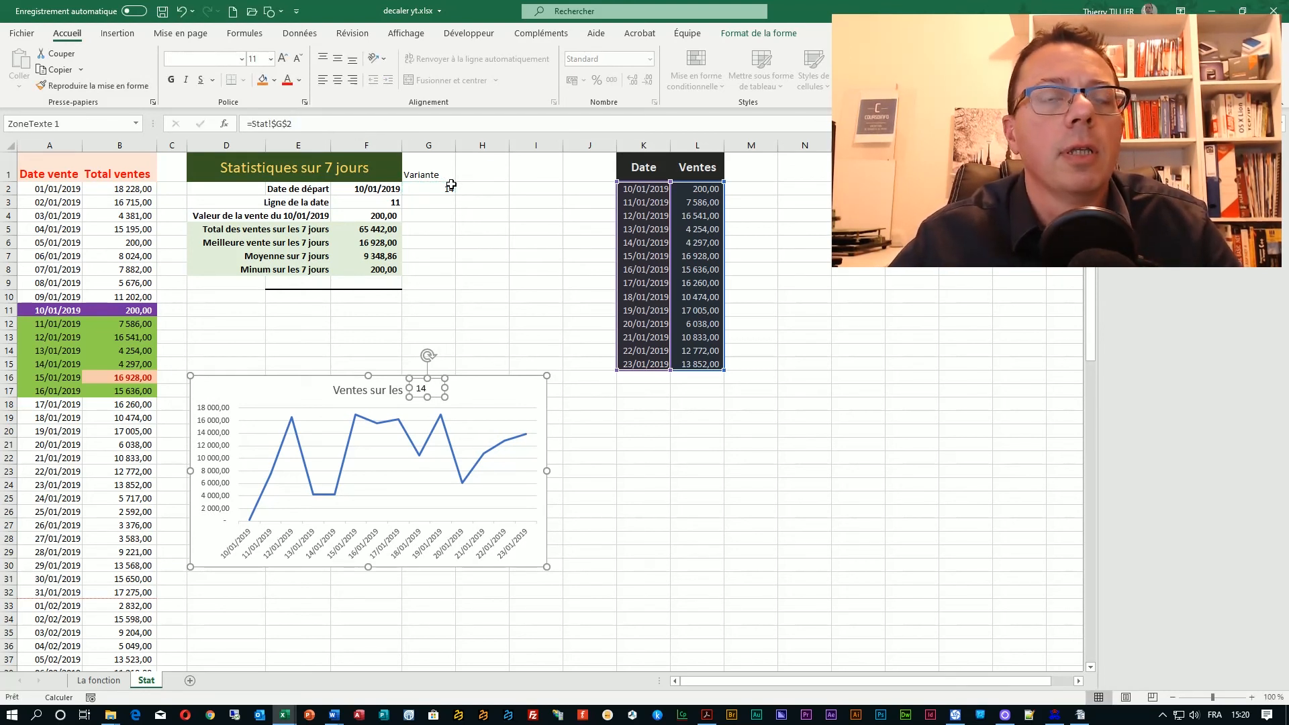
# Narrow the linked day-count text box in the chart title to make room beside the number.
pyautogui.click(675, 515)
pyautogui.click(424, 395)
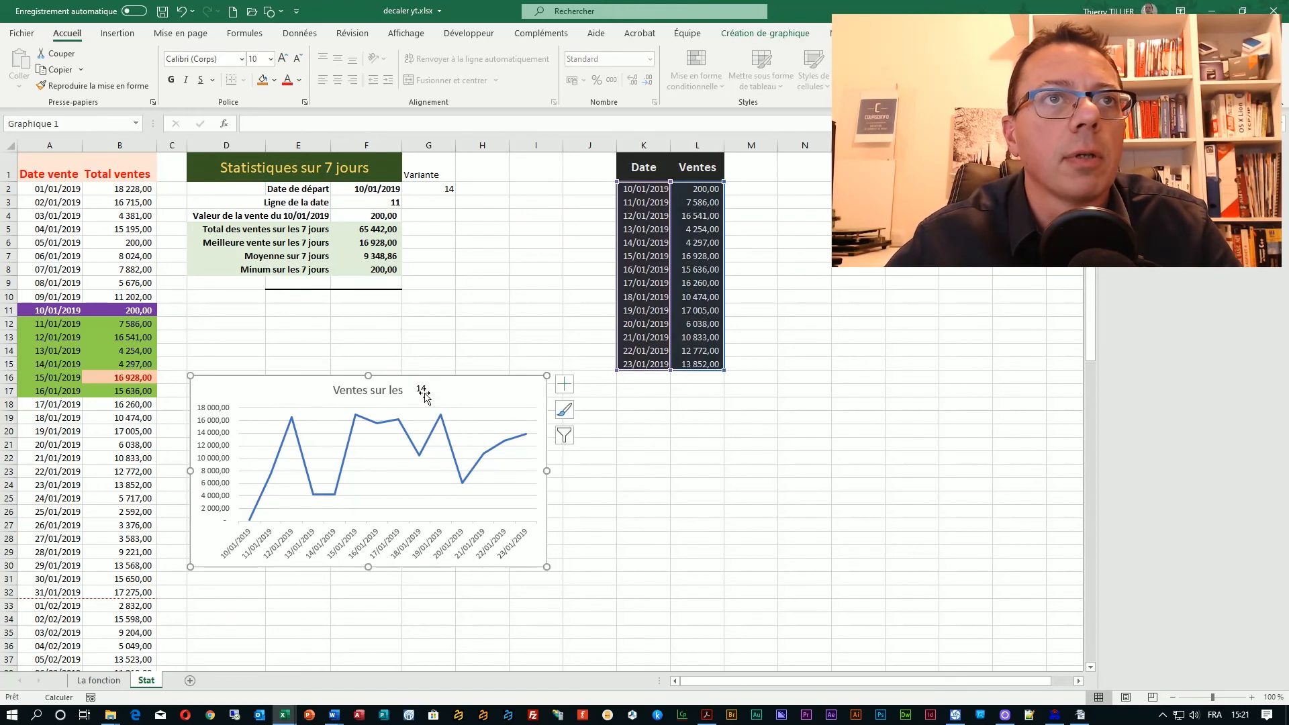
pyautogui.click(432, 390)
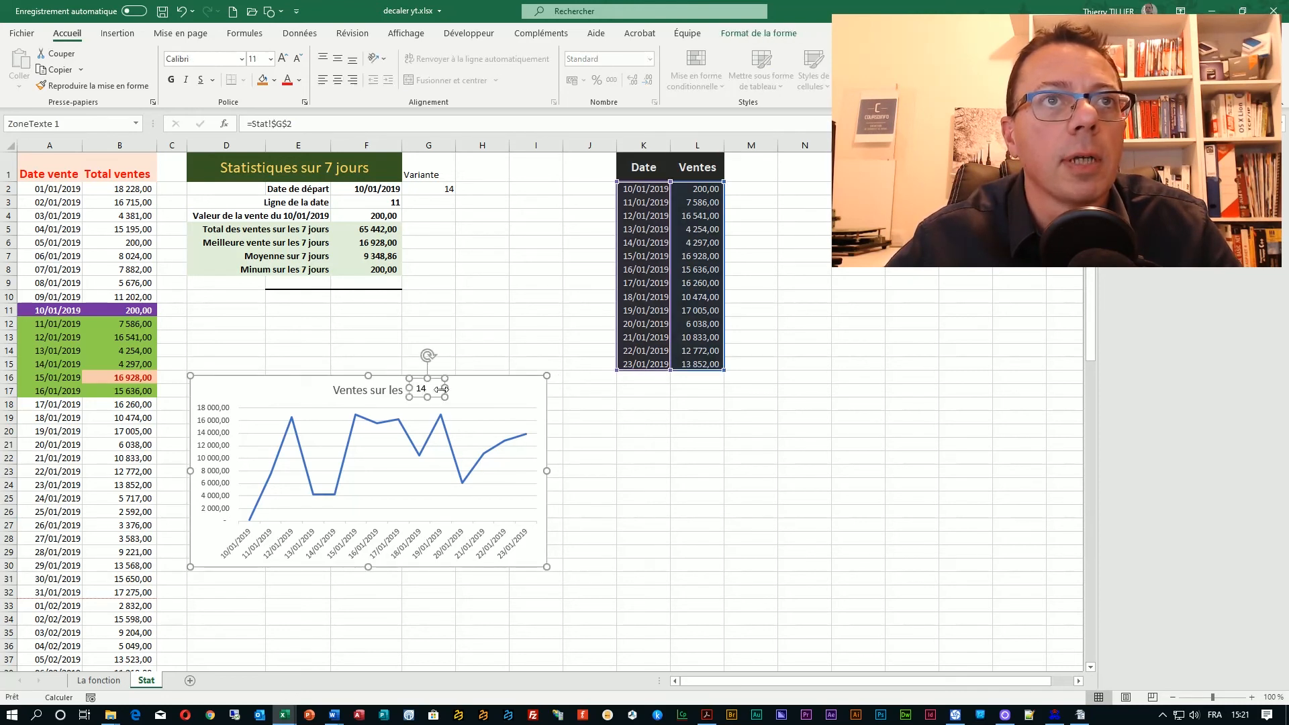
pyautogui.moveTo(444, 389); pyautogui.dragTo(435, 389)
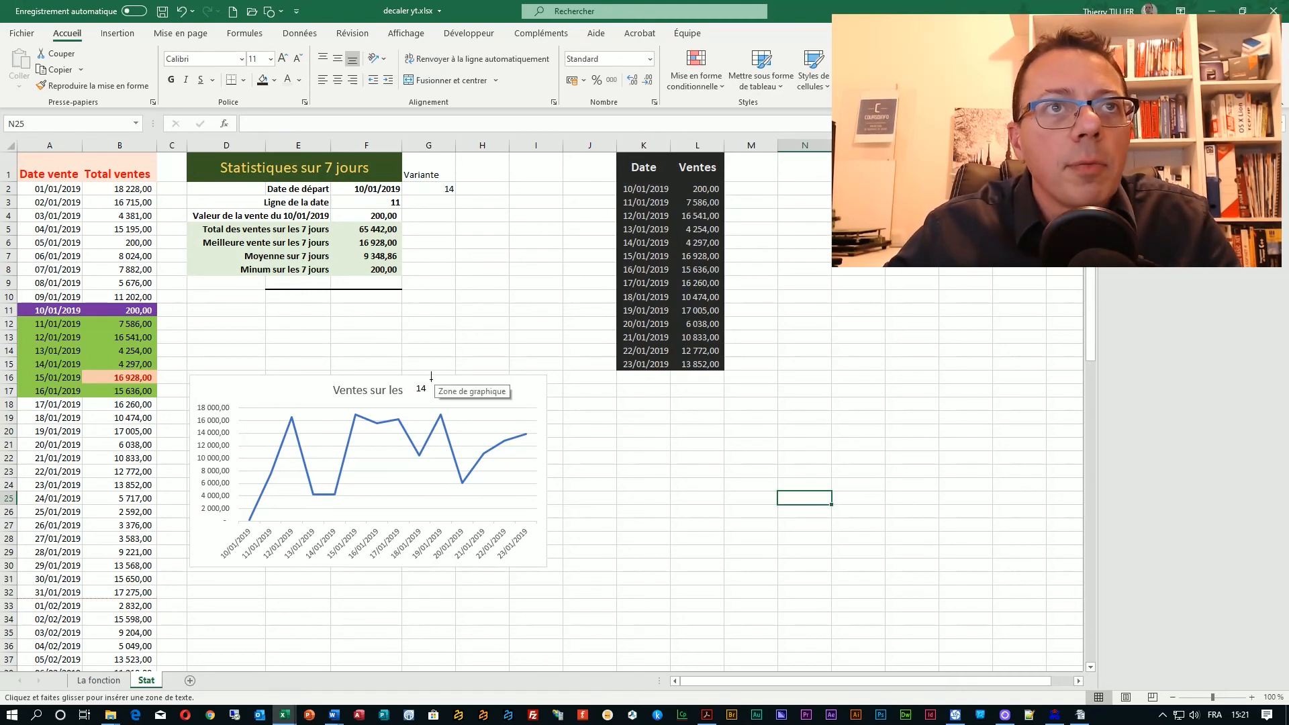
# Add a second text box reading "jours" just after the linked day count in the chart title.
pyautogui.moveTo(432, 379); pyautogui.dragTo(478, 398)
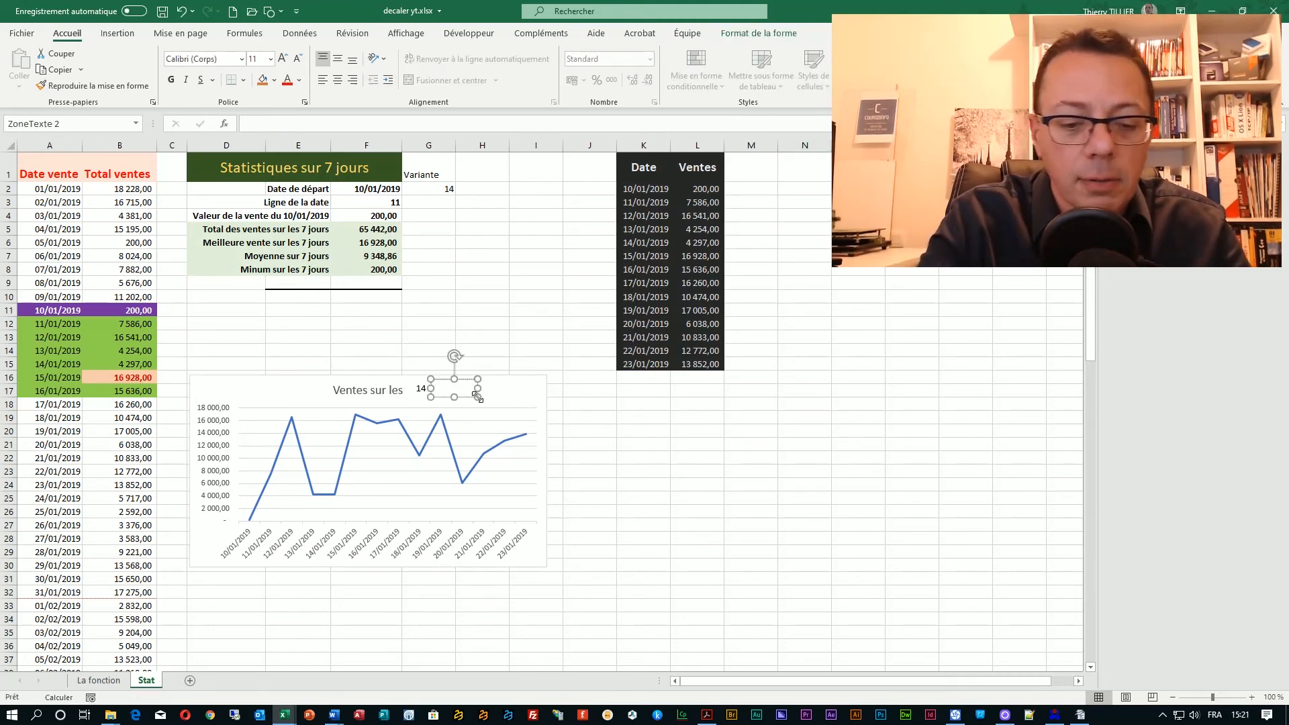
pyautogui.click(534, 406)
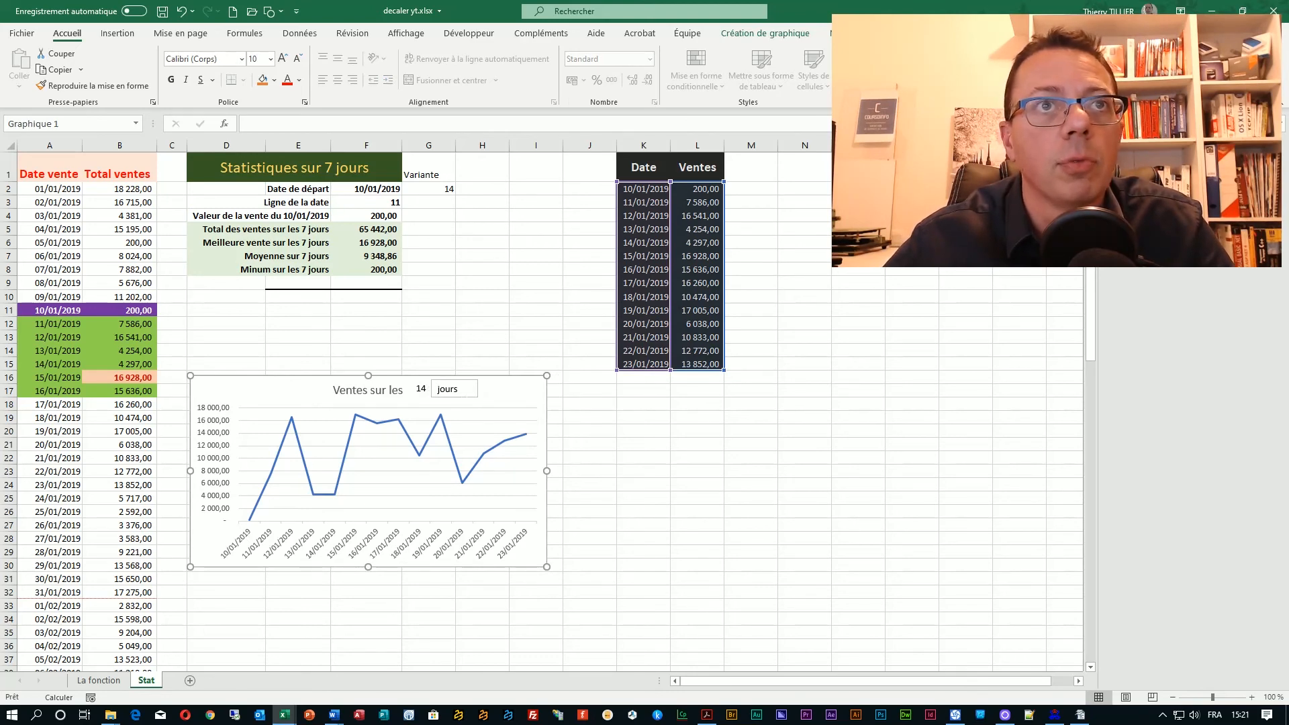
pyautogui.press('Escape')
# Set the variant day count in G2 to 11 and select the chart's plot area to check its source range.
pyautogui.click(426, 190)
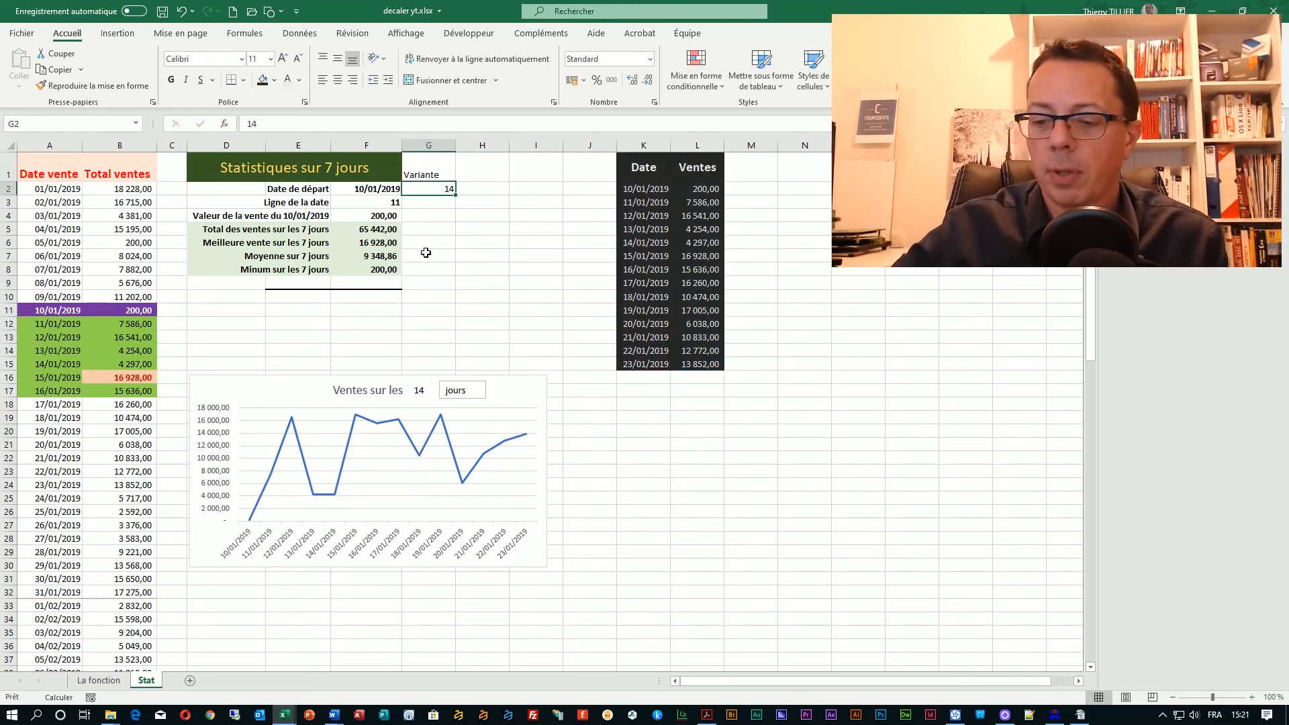
pyautogui.write('11')
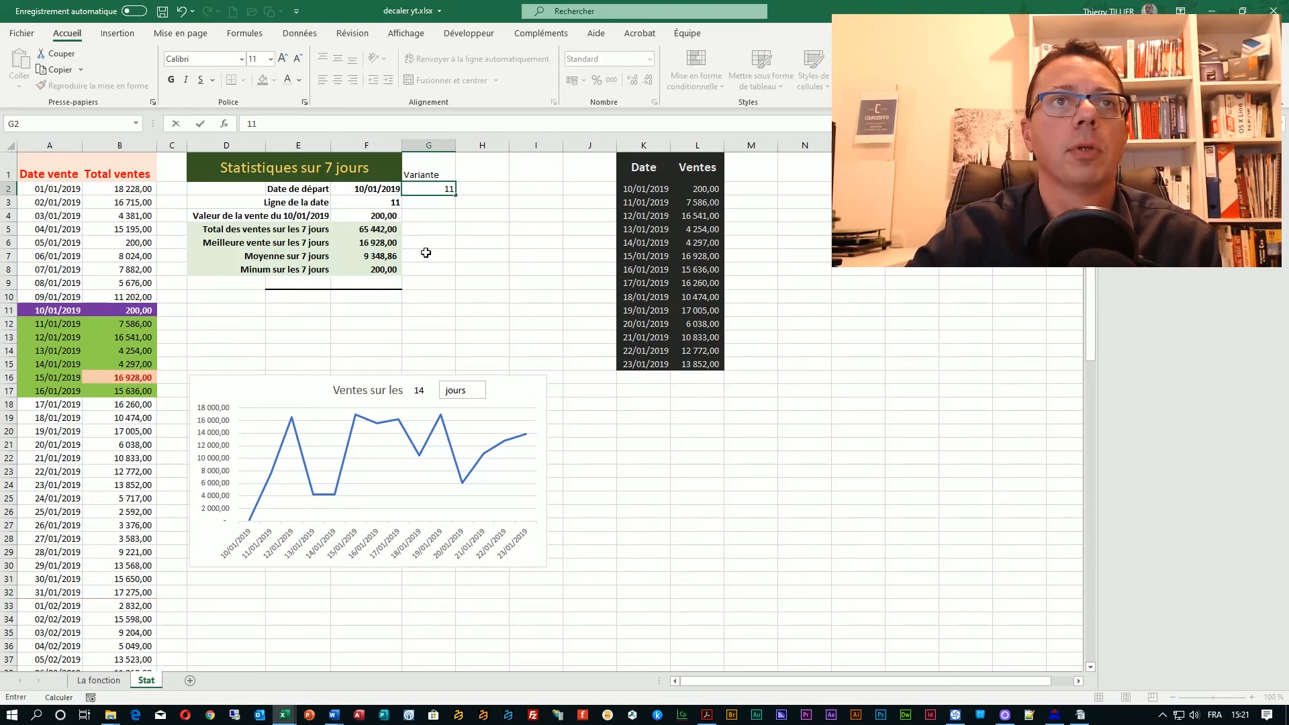
pyautogui.press('Return')
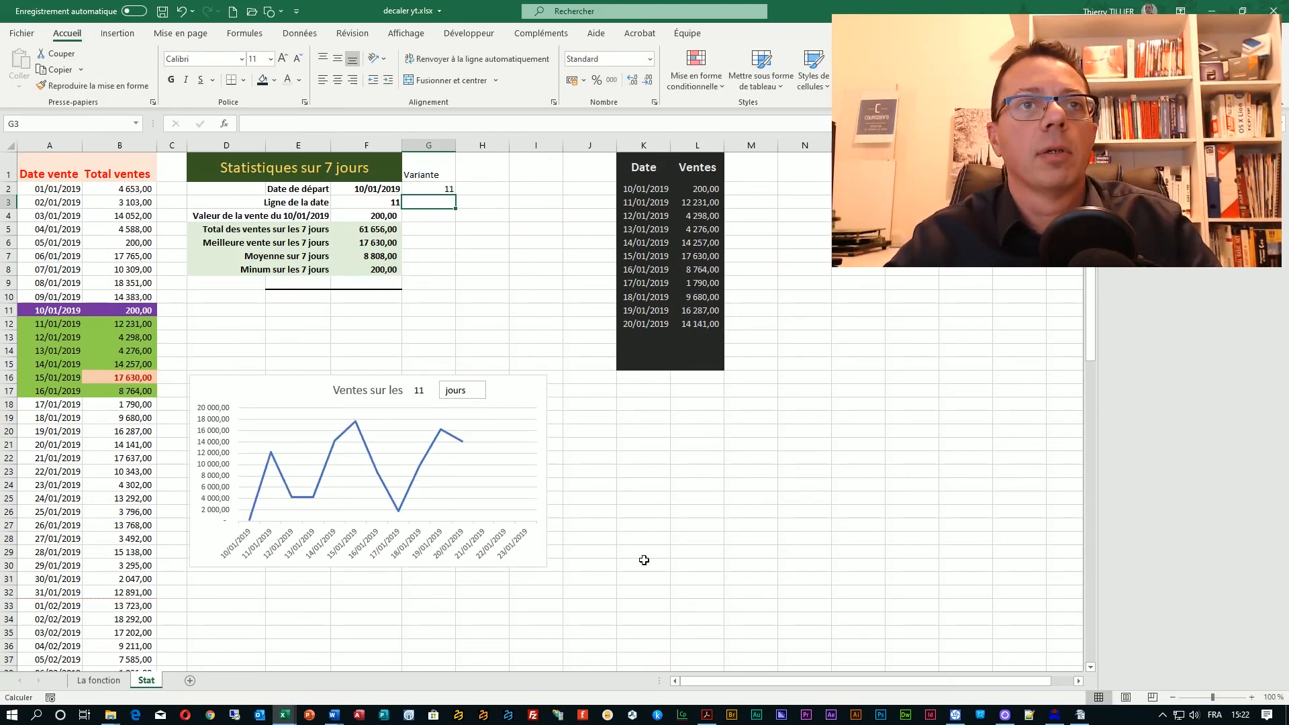
pyautogui.click(529, 399)
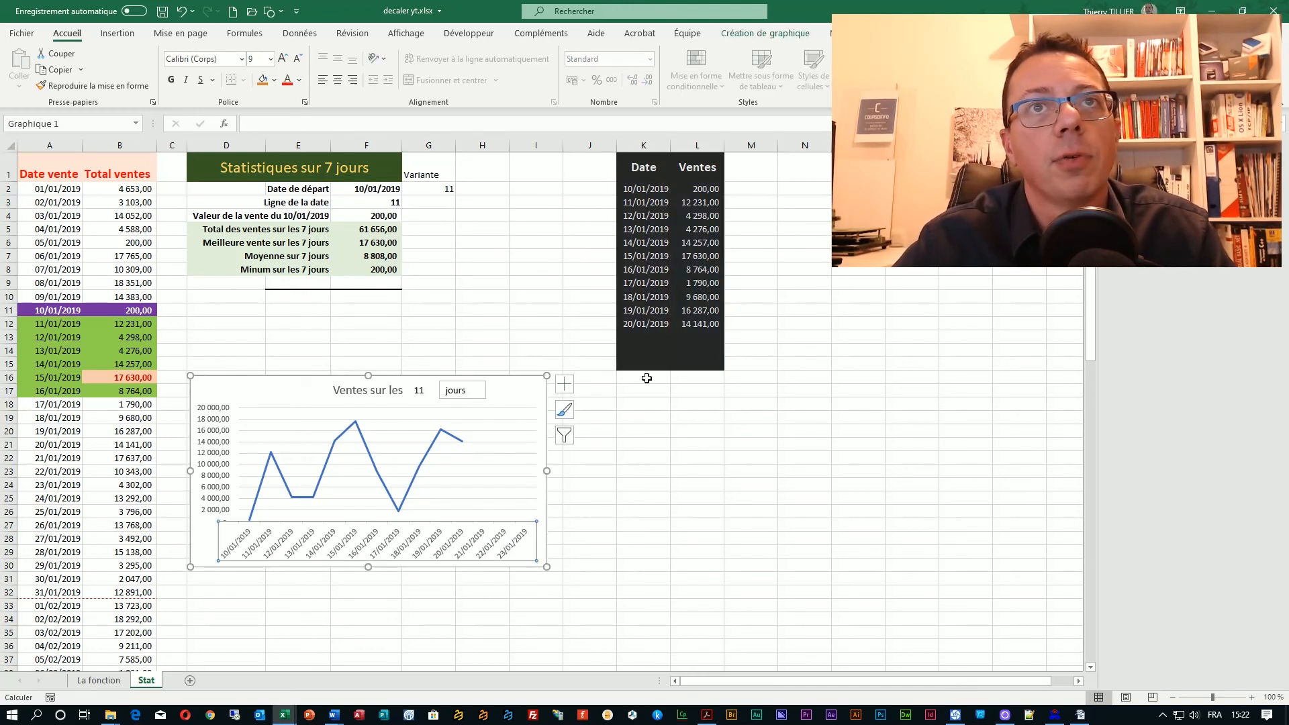
pyautogui.click(527, 448)
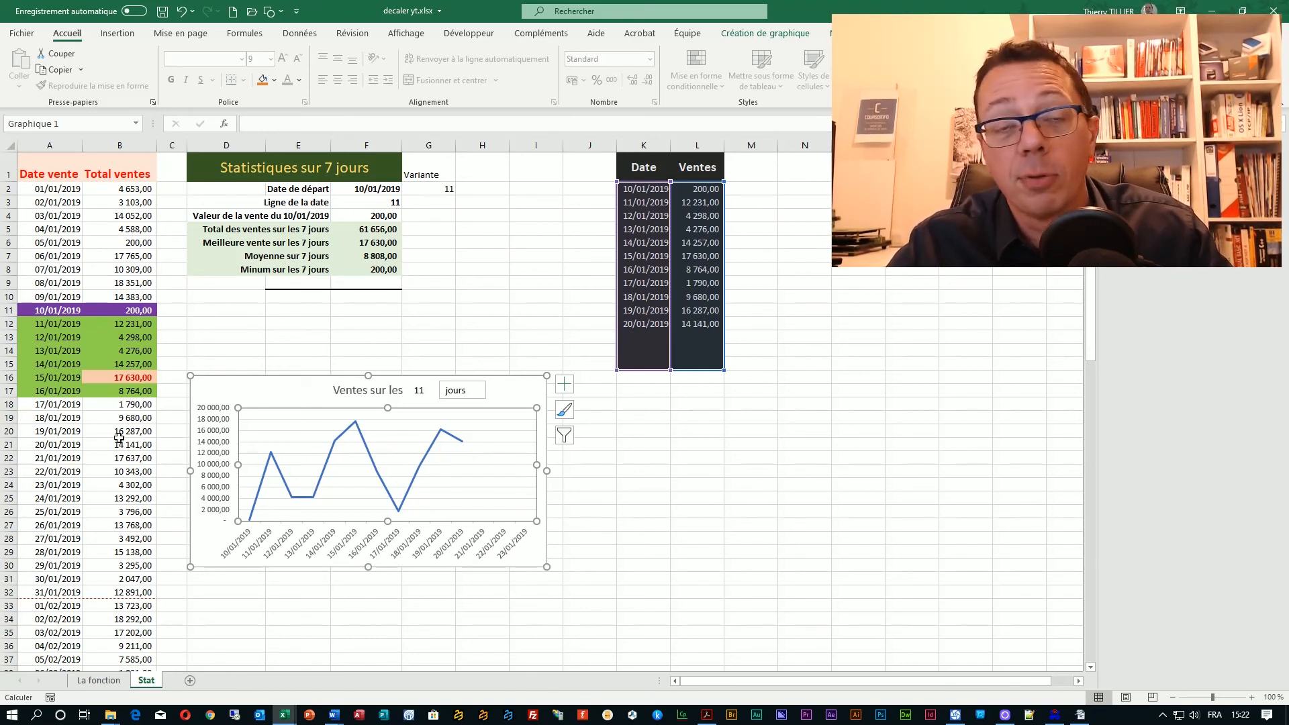
# Set the start date in F2 to 8/1/19.
pyautogui.click(360, 192)
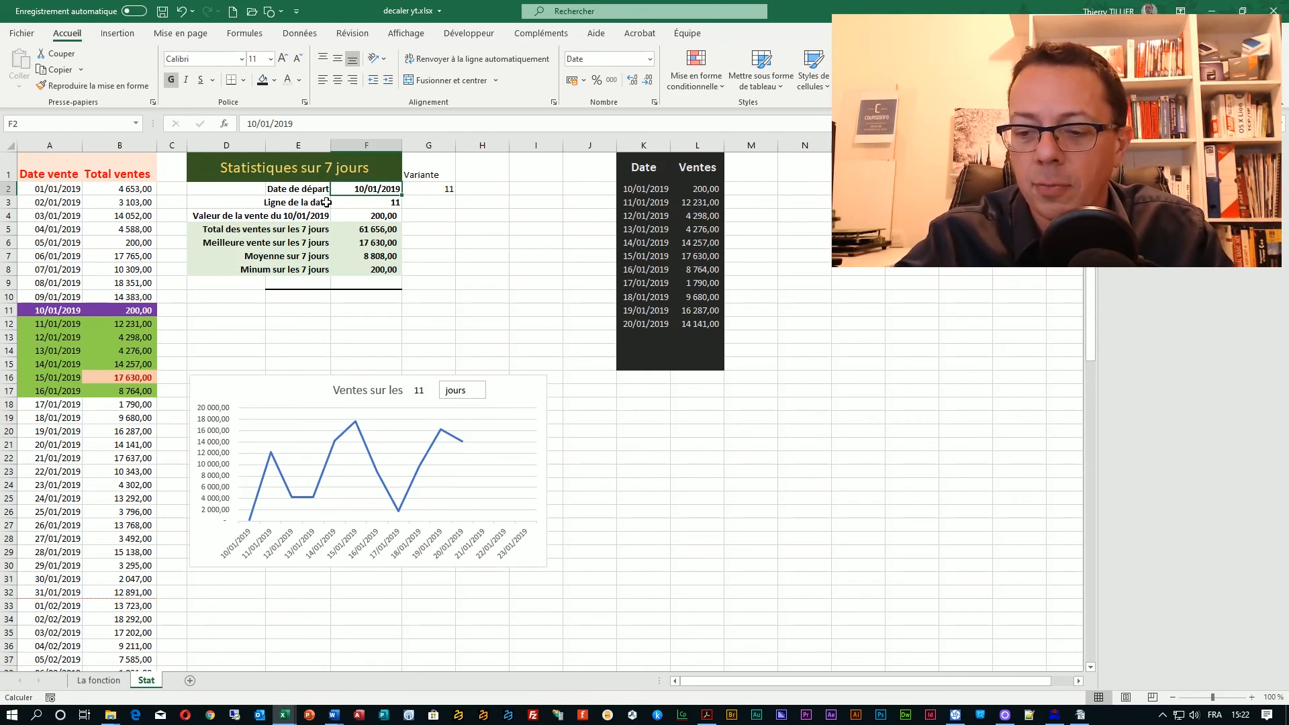
pyautogui.write('8')
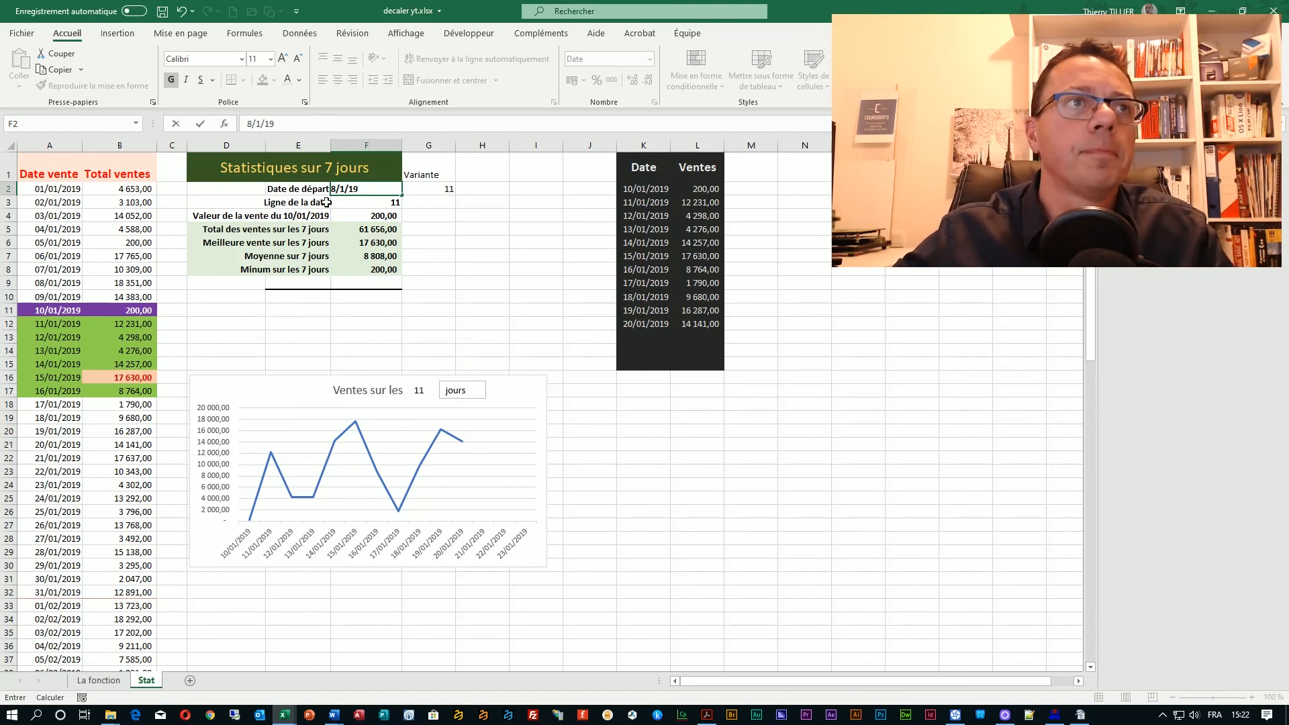
pyautogui.press('Return')
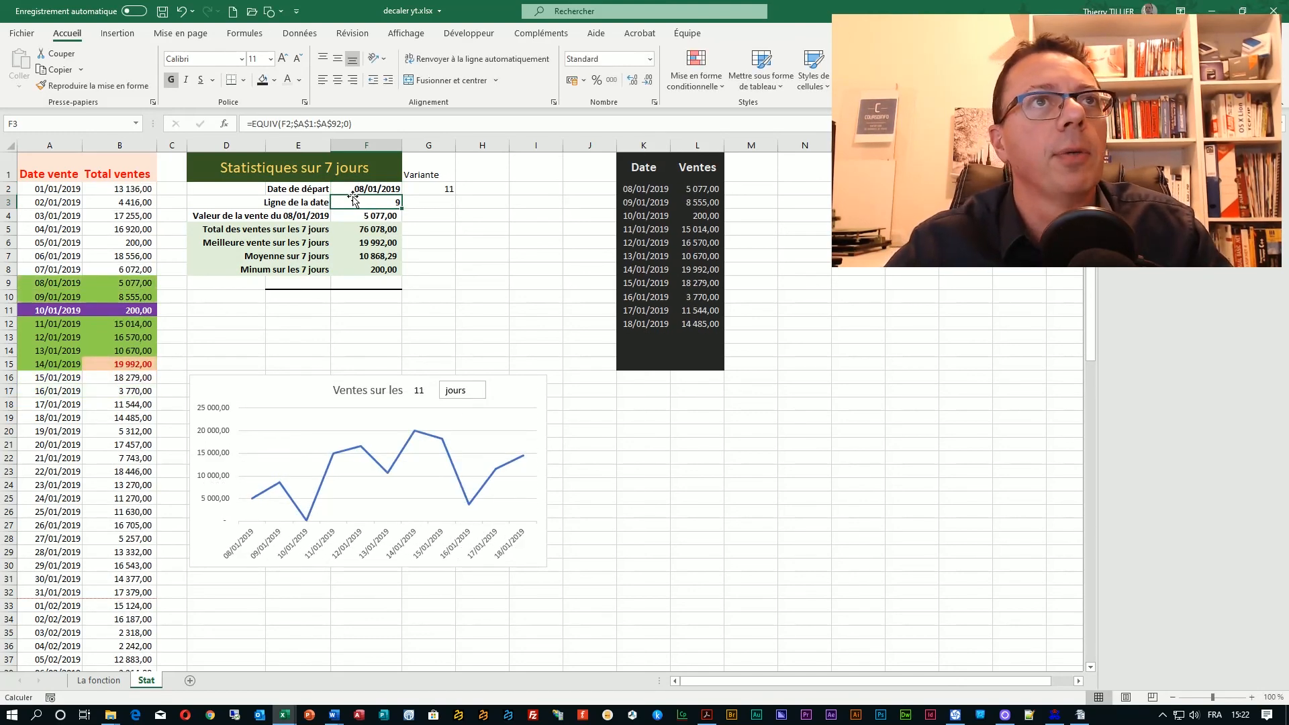
# Examine the conditional highlighting in the sales table: the seven-day period, the lowest-sale row and the best-sale cell.
pyautogui.moveTo(64, 282); pyautogui.dragTo(62, 361)
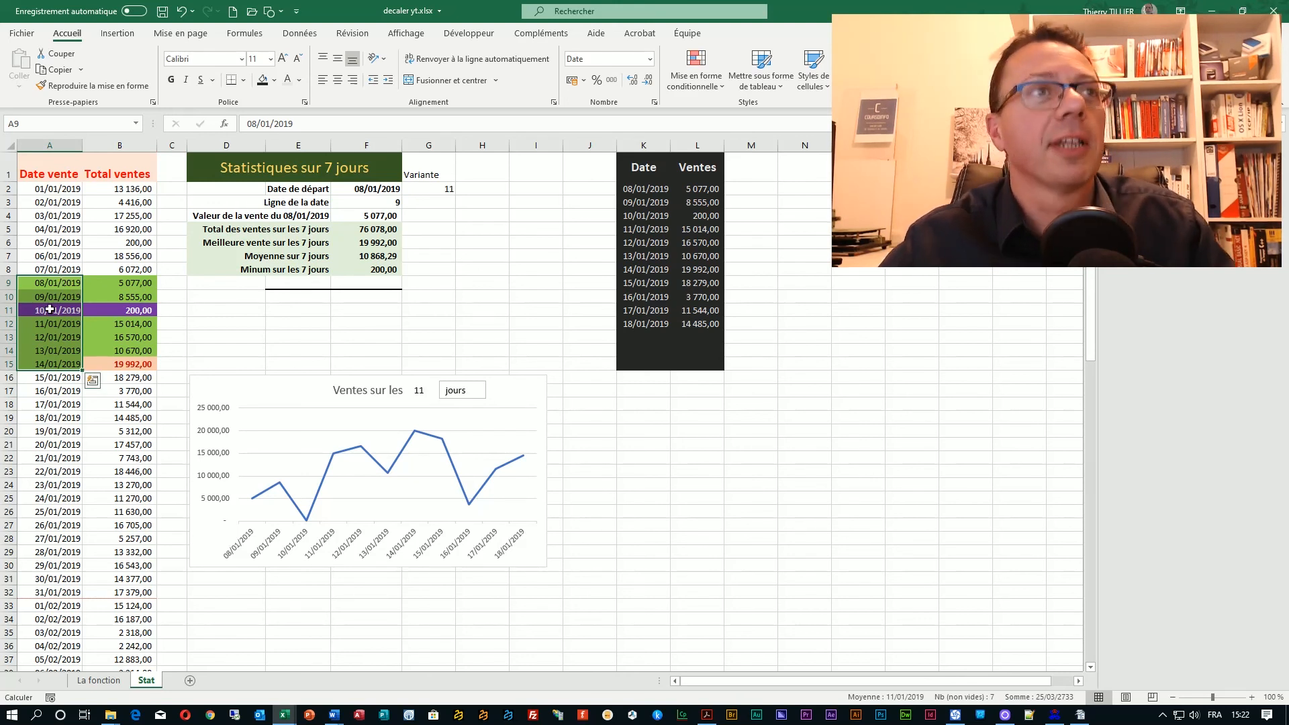
pyautogui.click(192, 337)
pyautogui.moveTo(30, 311); pyautogui.dragTo(138, 314)
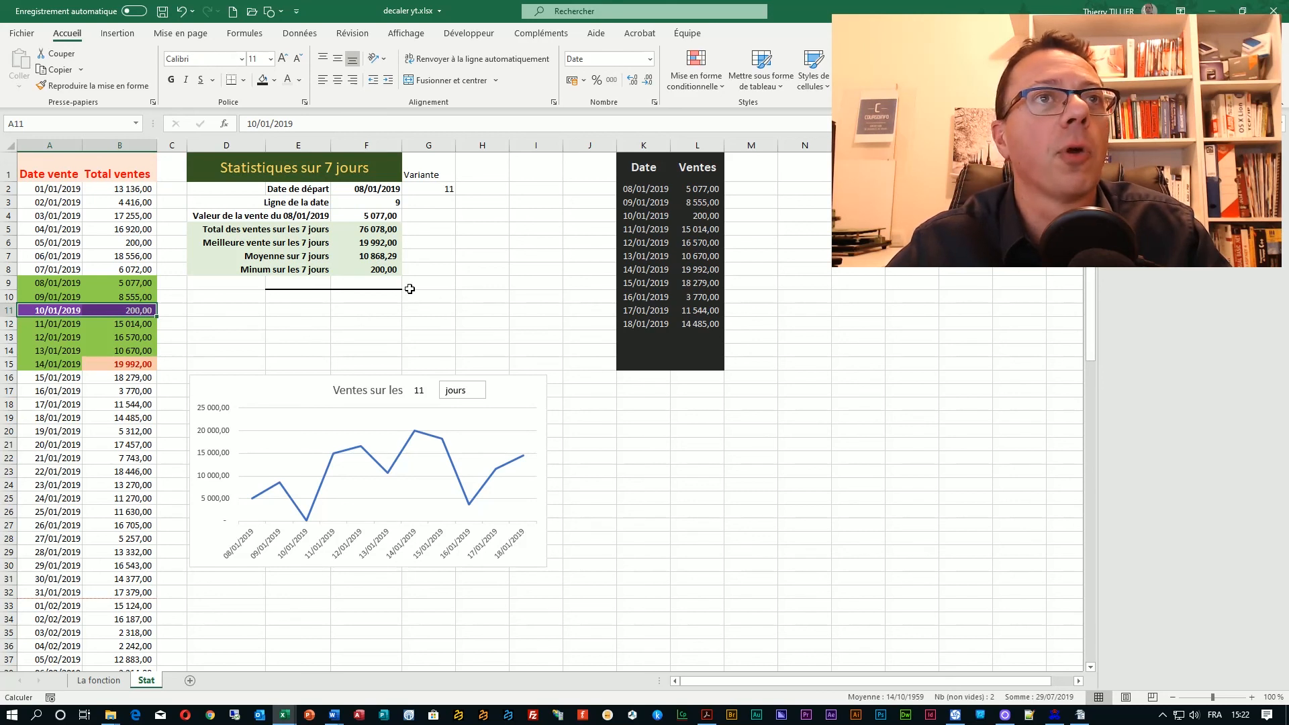
pyautogui.click(112, 368)
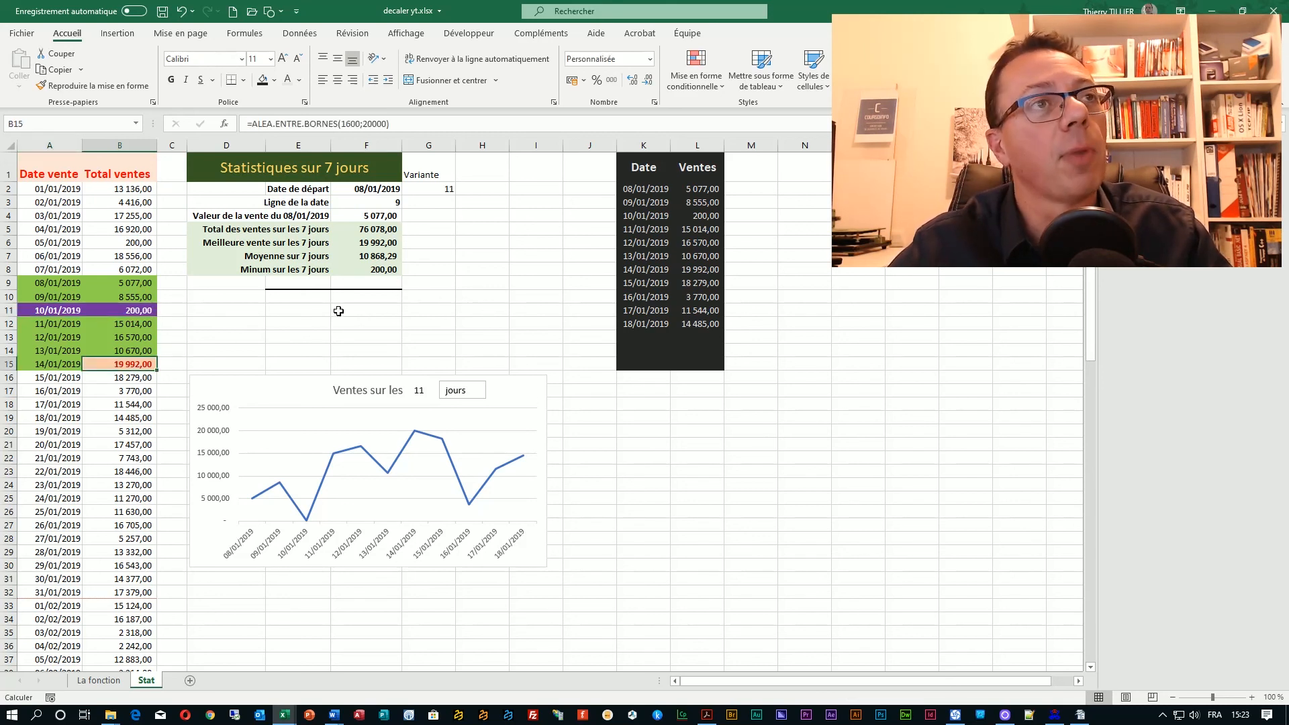
pyautogui.click(452, 346)
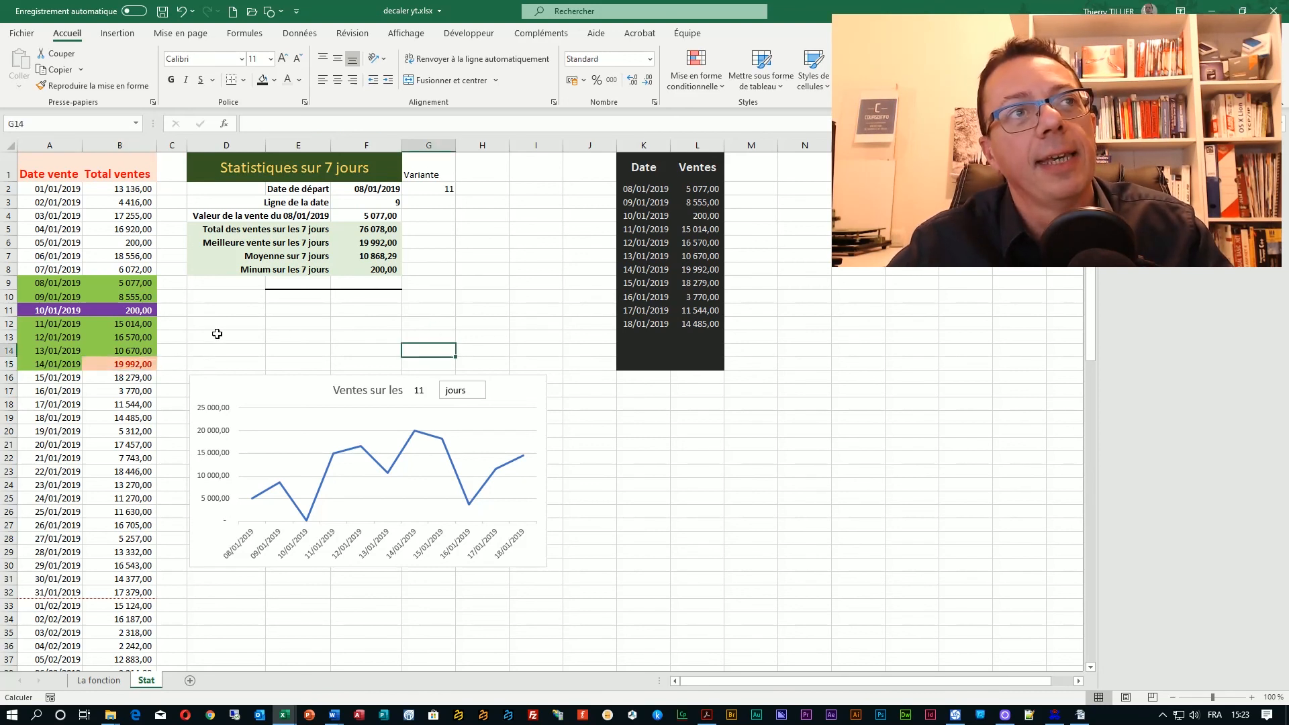